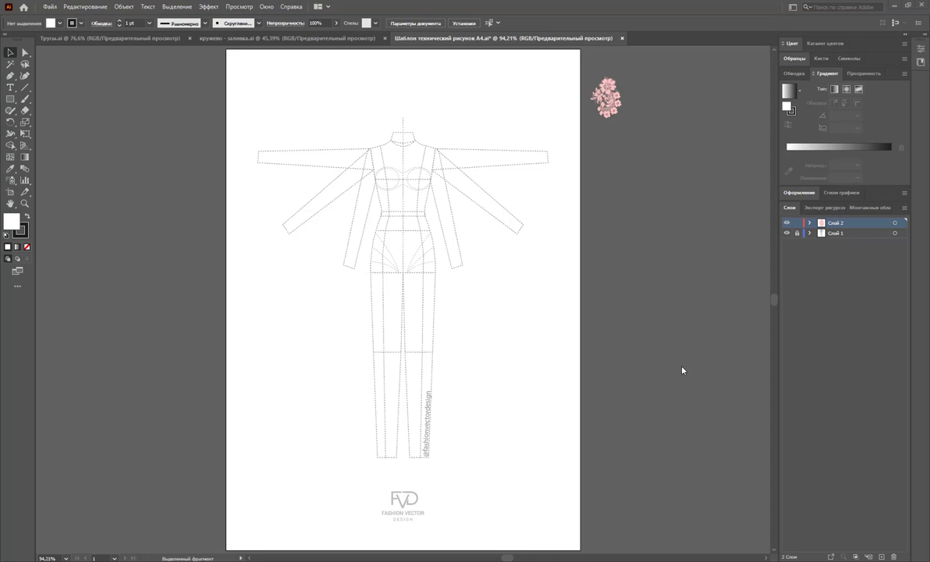
# - Delete the left and right outstretched sleeve outlines on Слой 1, then re-lock the layer
pyautogui.click(797, 233)
pyautogui.click(403, 233)
pyautogui.click(25, 52)
pyautogui.moveTo(281, 92); pyautogui.dragTo(309, 244)
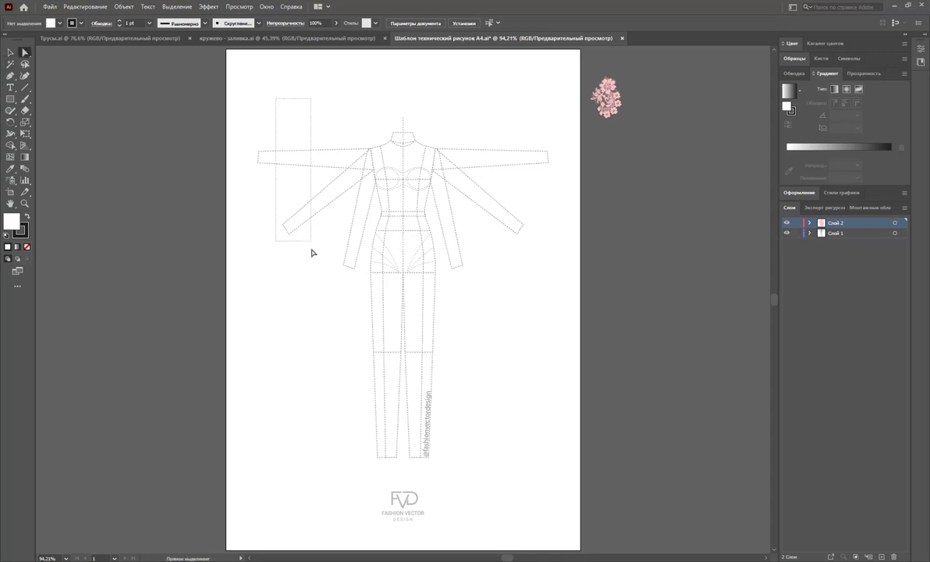
pyautogui.press('Delete')
pyautogui.moveTo(562, 106); pyautogui.dragTo(484, 243)
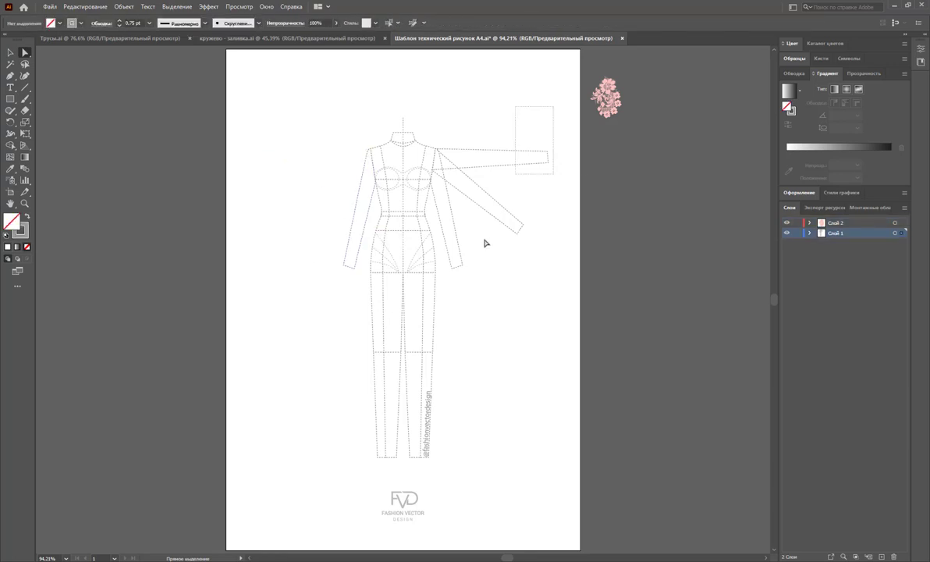
pyautogui.press('Delete')
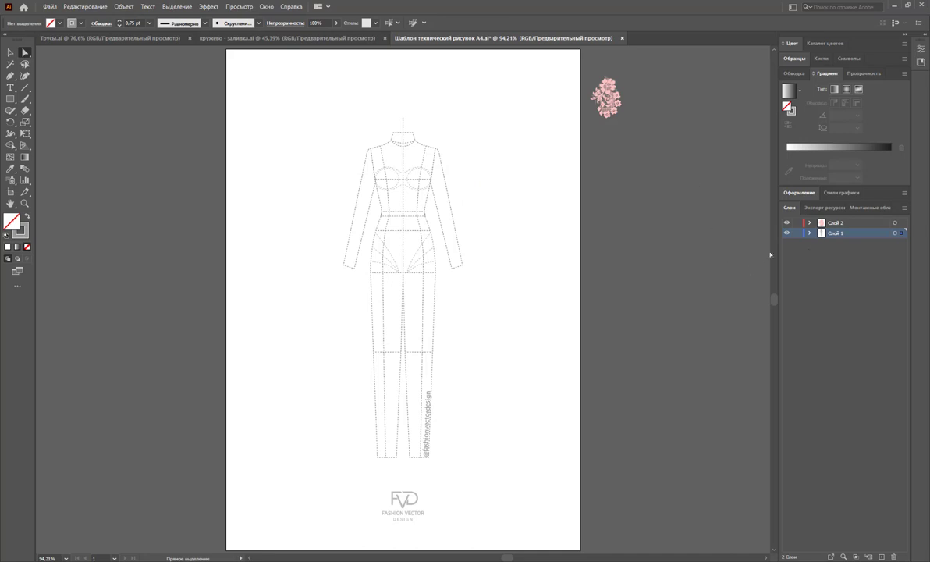
pyautogui.hotkey('ctrl', '2')
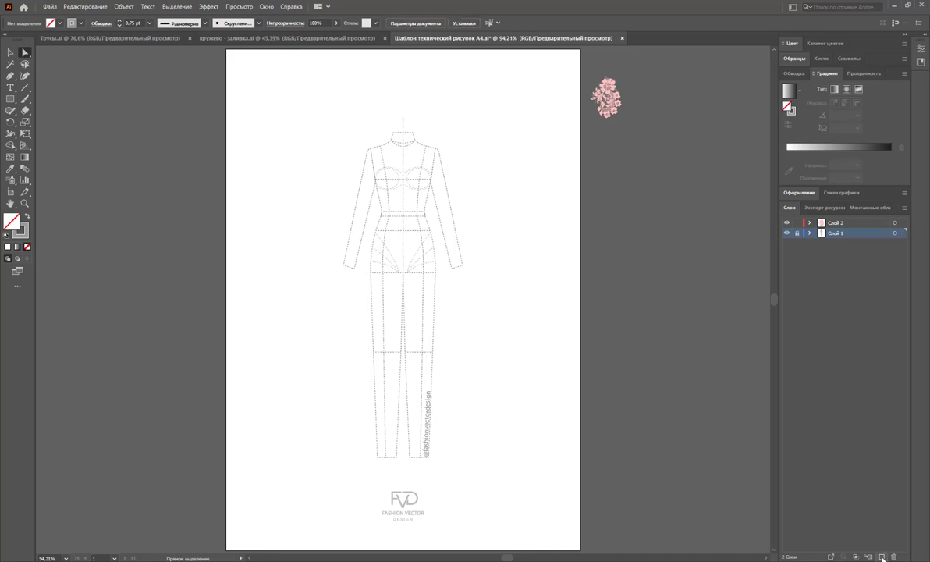
# - Add a new layer above the template and set the Pen tool colour to black
pyautogui.click(882, 557)
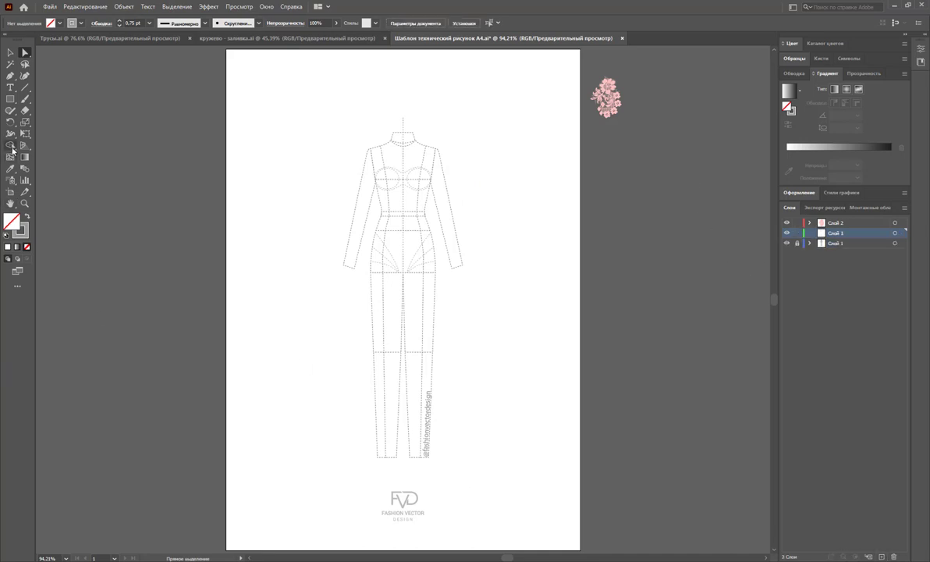
pyautogui.click(11, 76)
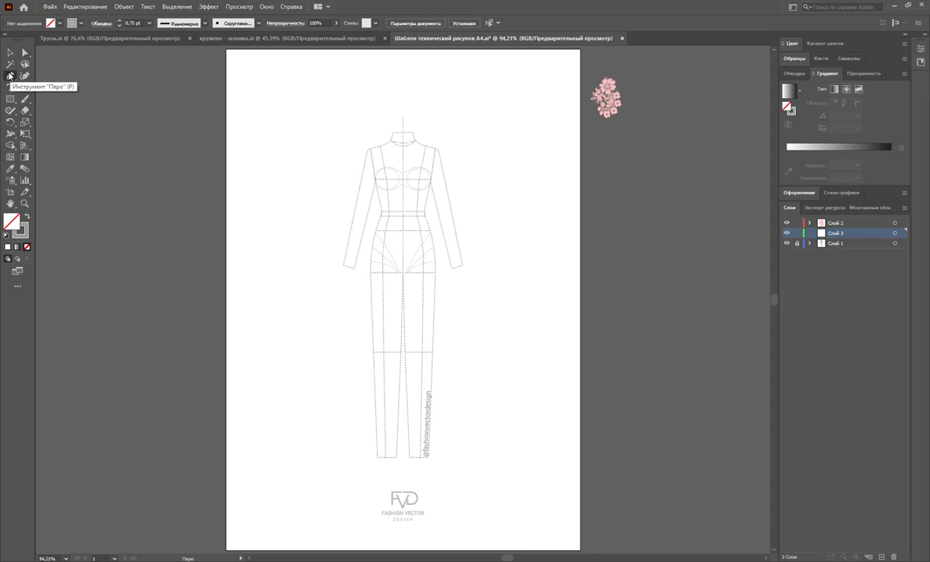
pyautogui.click(795, 59)
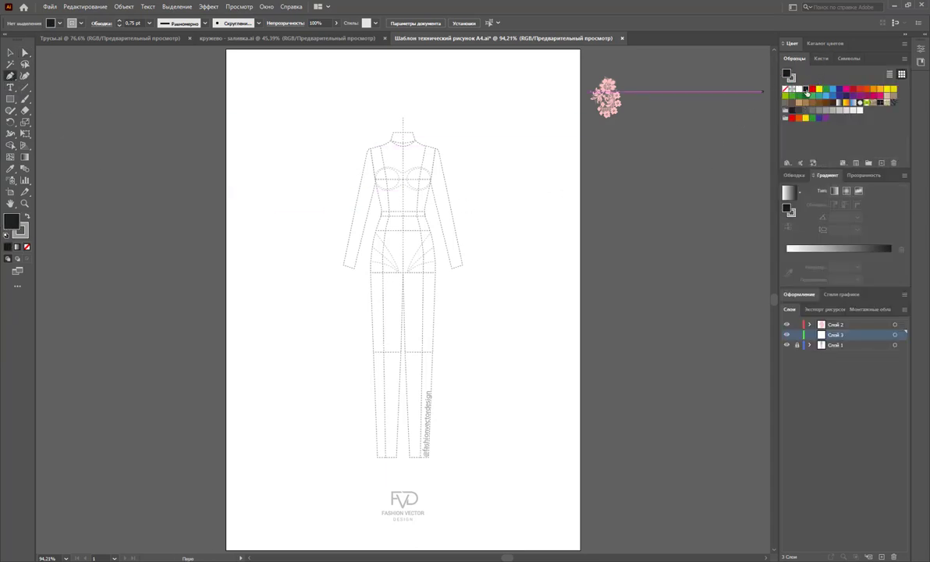
pyautogui.click(805, 88)
# - Make the stroke solid, with Dashed Line off and a 1 pt weight
pyautogui.click(794, 175)
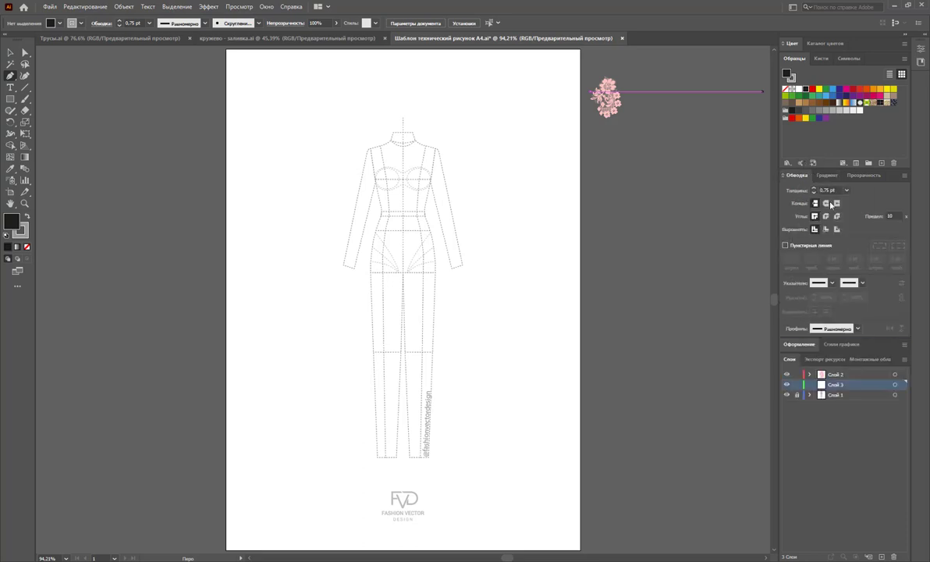
pyautogui.click(785, 245)
pyautogui.click(847, 190)
pyautogui.click(862, 233)
pyautogui.click(24, 203)
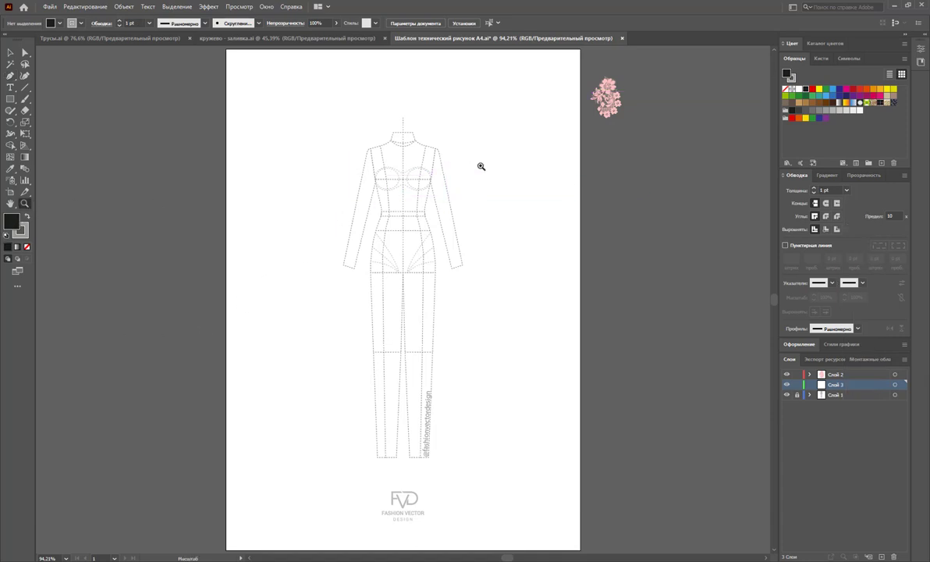
# - Zoom in on the figure's bodice and torso for tracing with the Pen tool
pyautogui.moveTo(339, 128)
pyautogui.mouseDown()
pyautogui.moveTo(375, 175)
pyautogui.moveTo(587, 169)
pyautogui.mouseUp()
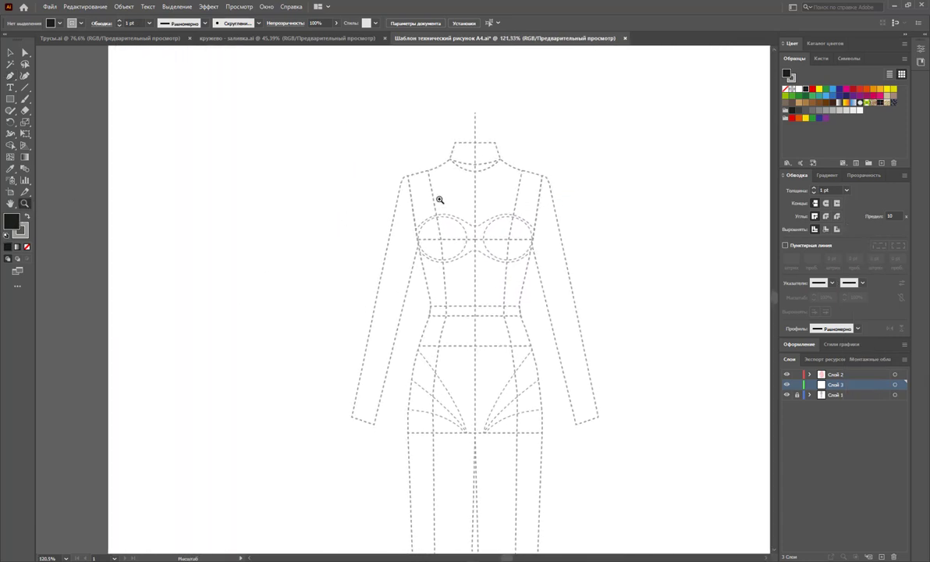
pyautogui.scroll(-1, 587, 169)
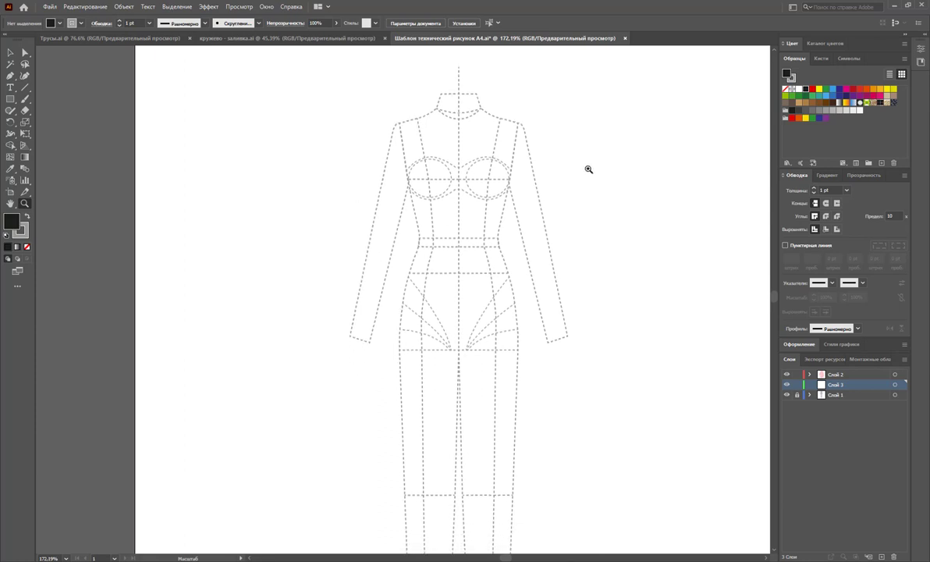
pyautogui.scroll(-1, 658, 209)
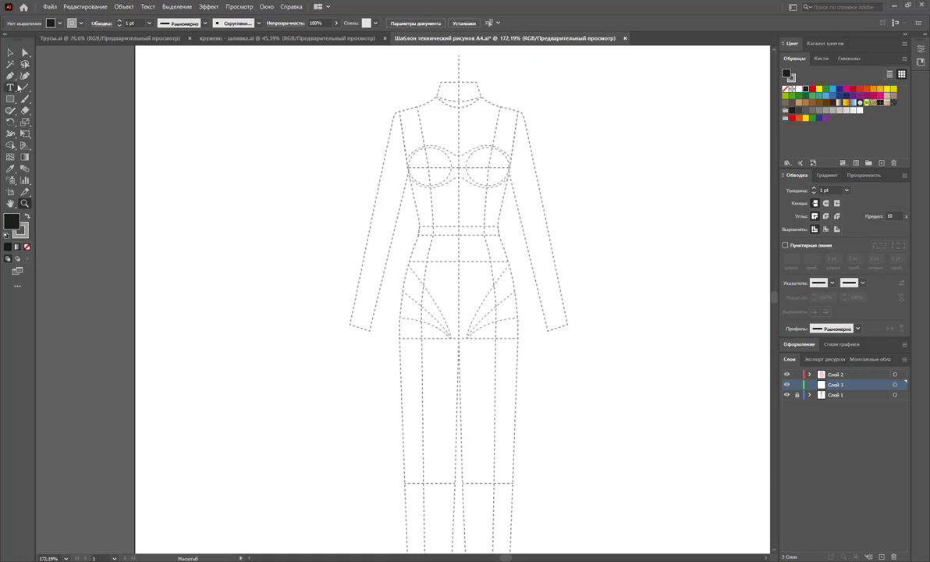
pyautogui.click(10, 75)
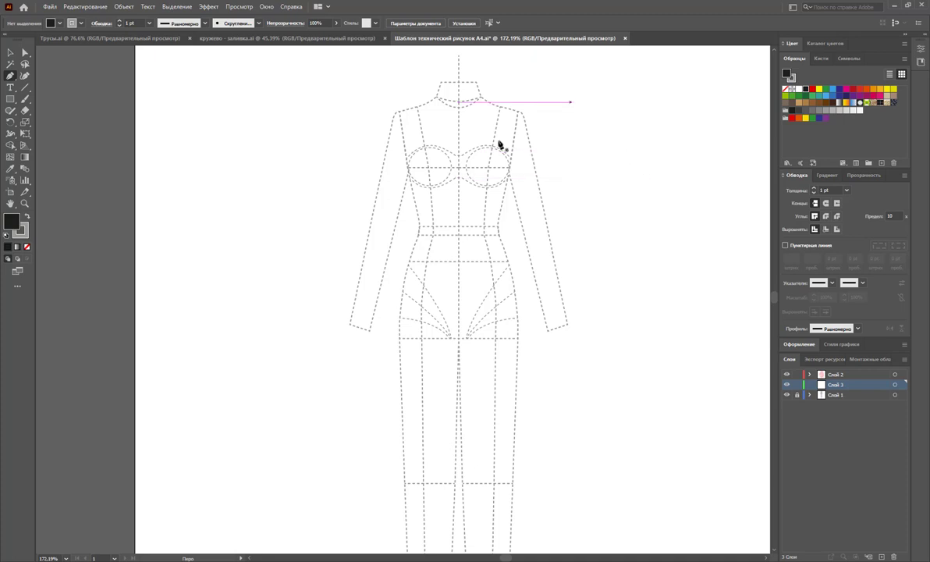
# - Start the unfilled outline at the neck, through the right shoulder and down the armhole
pyautogui.moveTo(502, 105); pyautogui.dragTo(523, 116)
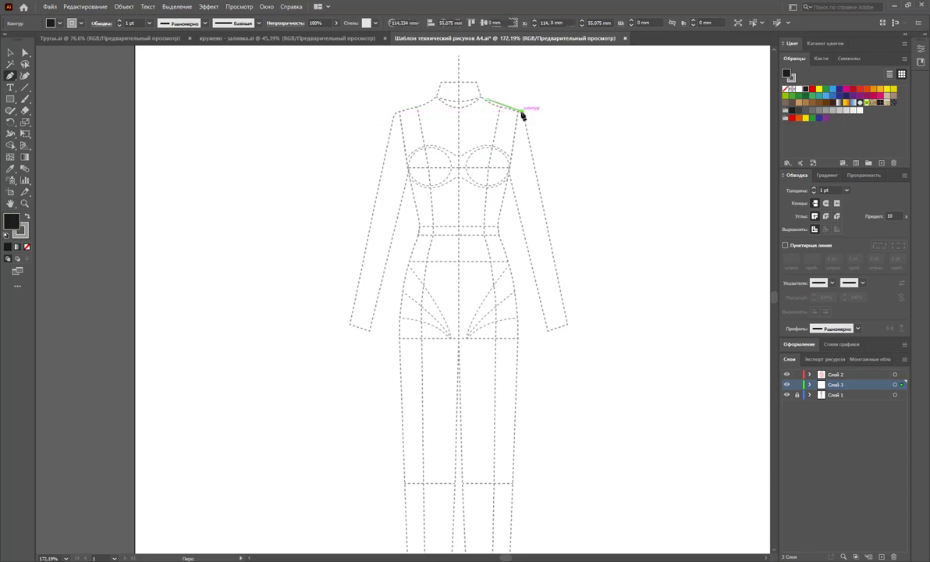
pyautogui.click(521, 112)
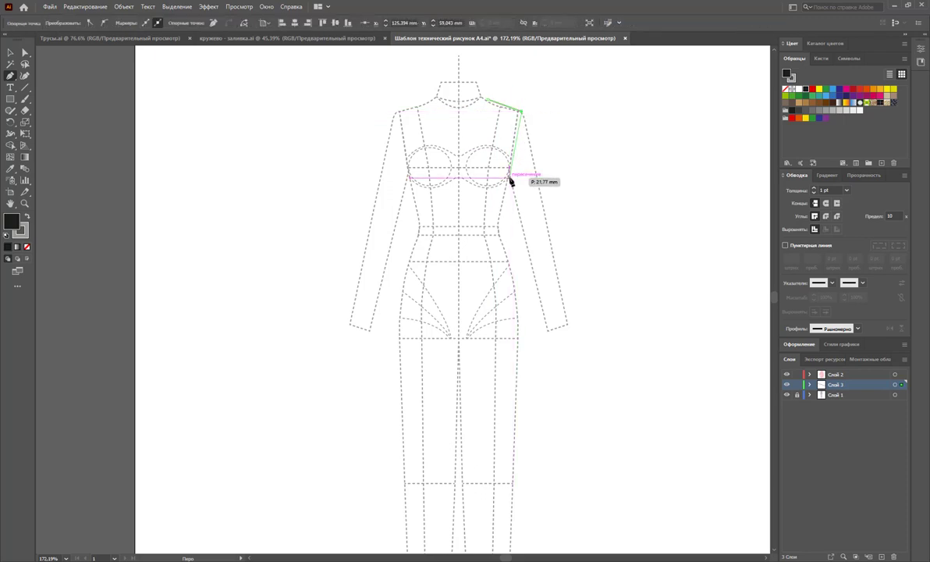
pyautogui.click(510, 178)
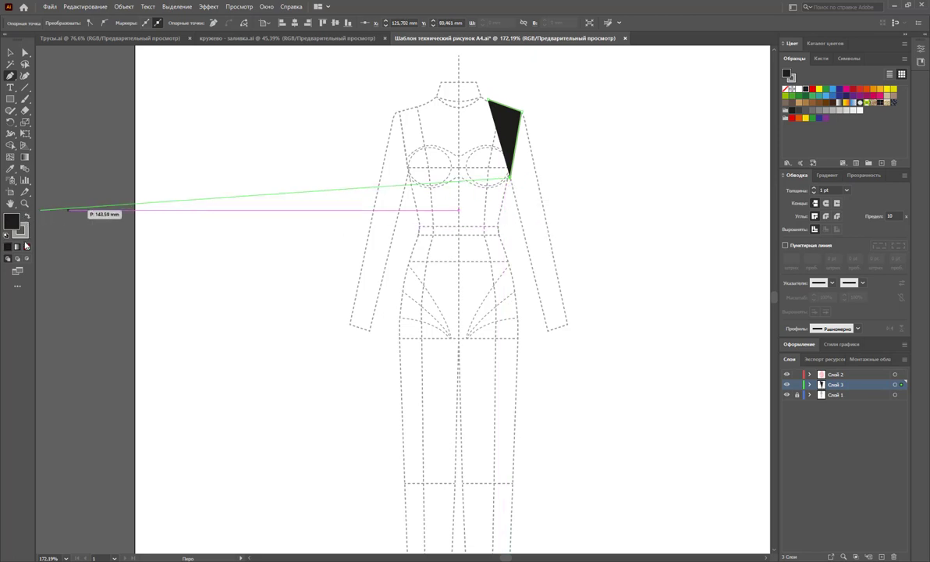
pyautogui.click(27, 219)
pyautogui.press('/')
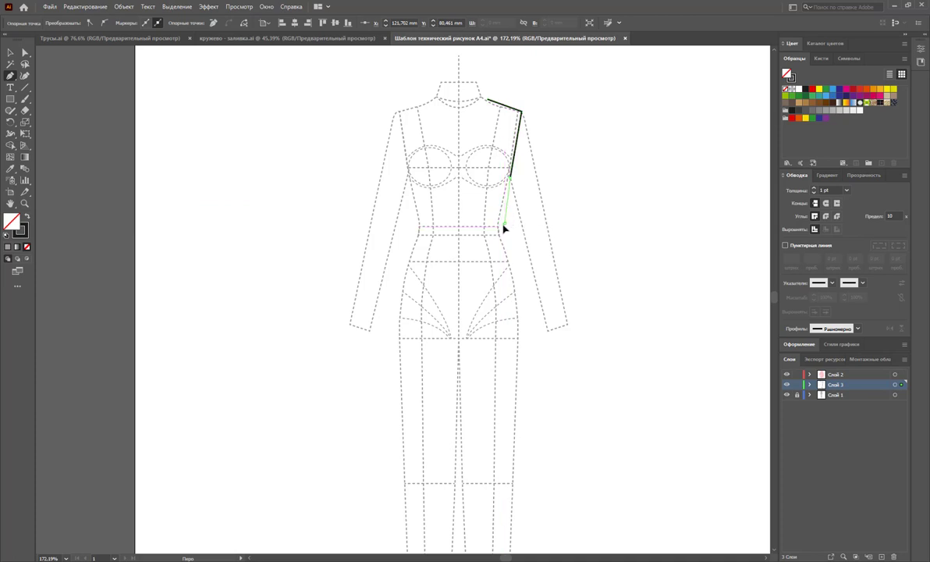
# - Curve the outline to the waist and run the side seam past the hip to the hem
pyautogui.moveTo(506, 226); pyautogui.dragTo(503, 231)
pyautogui.hotkey('ctrl', 'z')
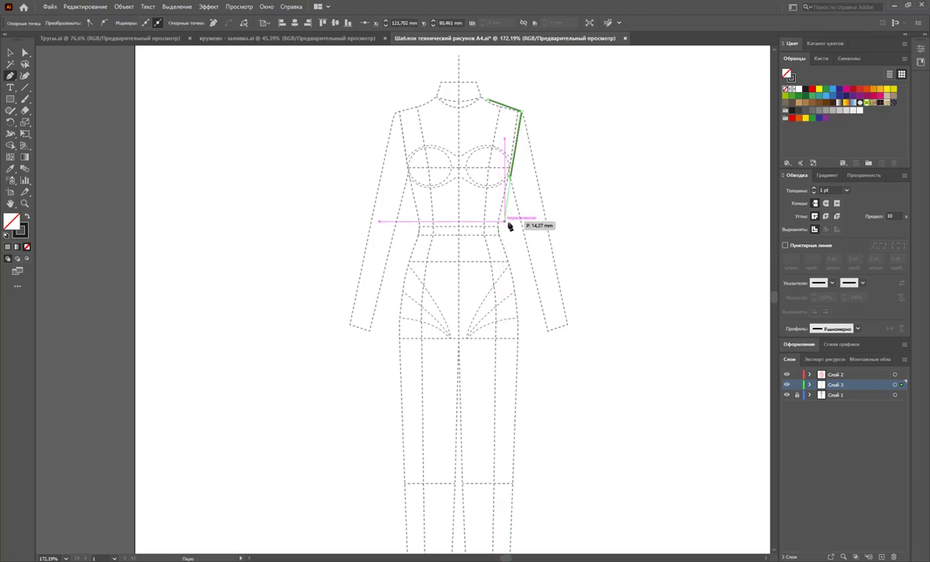
pyautogui.moveTo(506, 222); pyautogui.dragTo(501, 228)
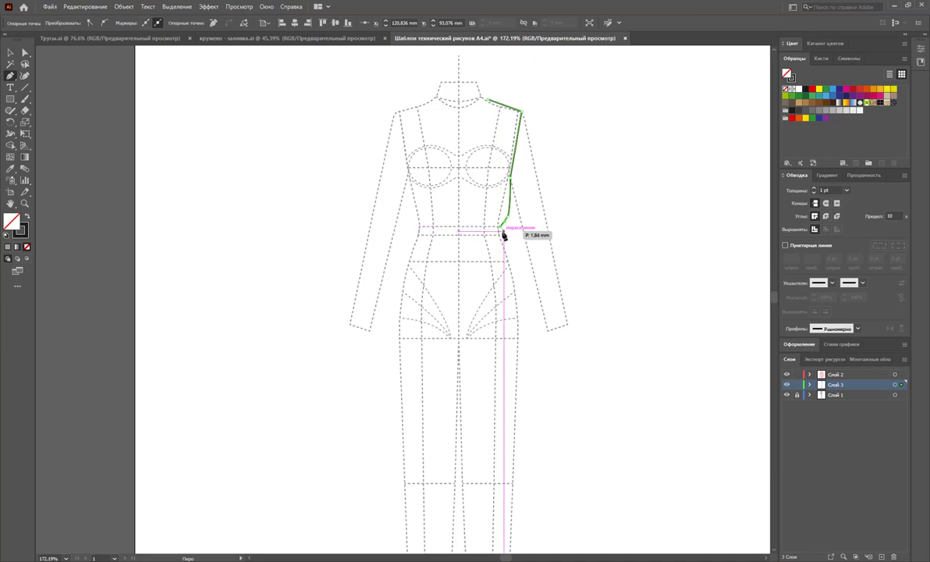
pyautogui.moveTo(501, 228); pyautogui.dragTo(504, 236)
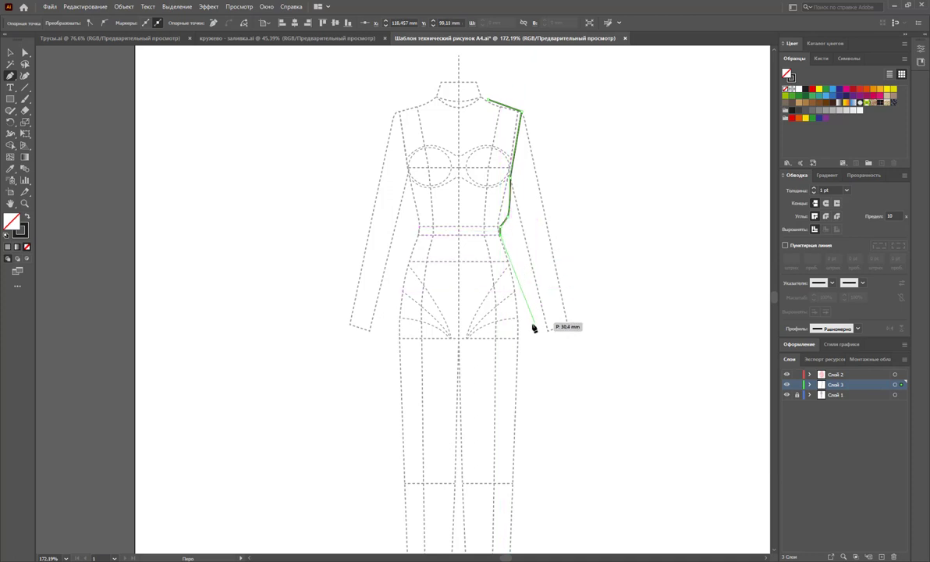
pyautogui.moveTo(535, 345); pyautogui.dragTo(541, 401)
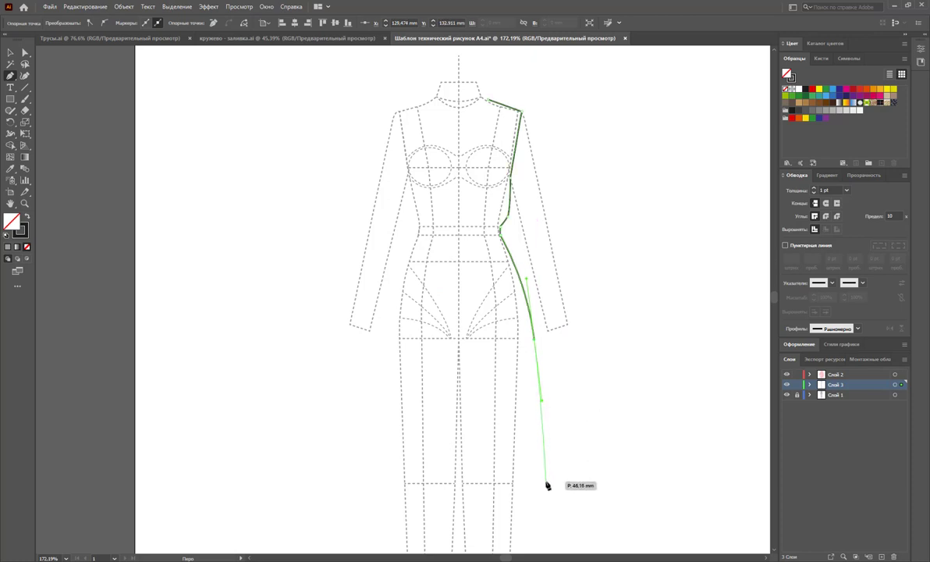
pyautogui.hotkey('ctrl', 'z')
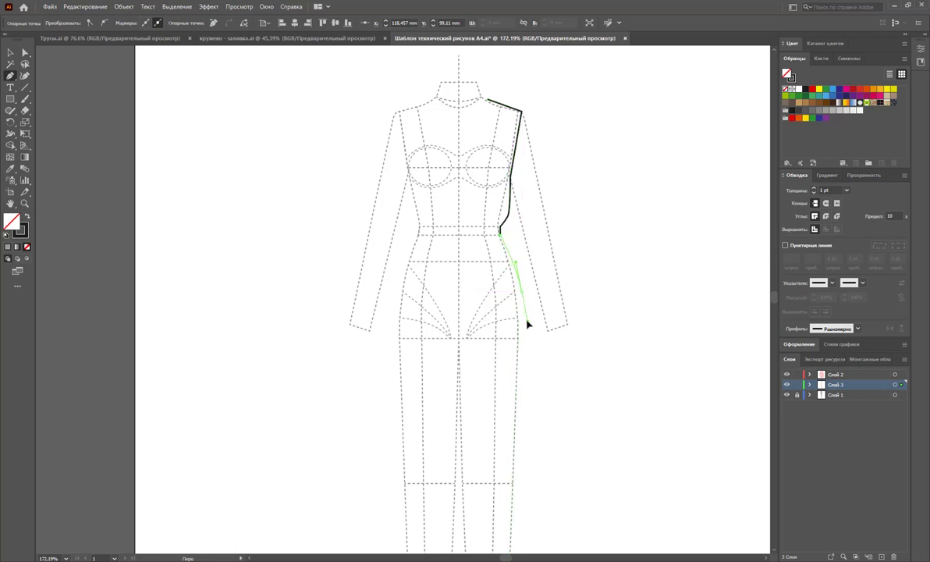
pyautogui.click(527, 323)
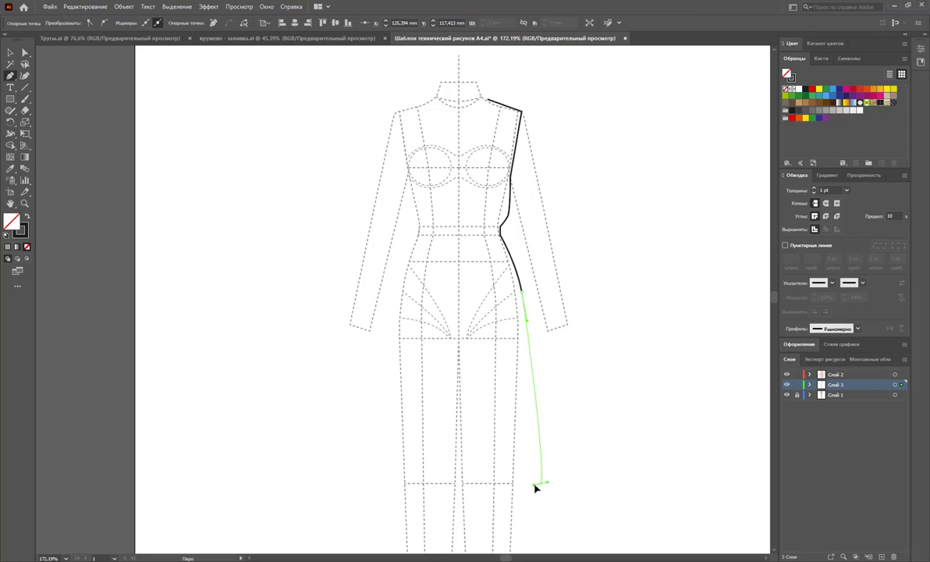
pyautogui.click(540, 483)
# - Draw the wavy ruffled hem running leftward
pyautogui.click(512, 484)
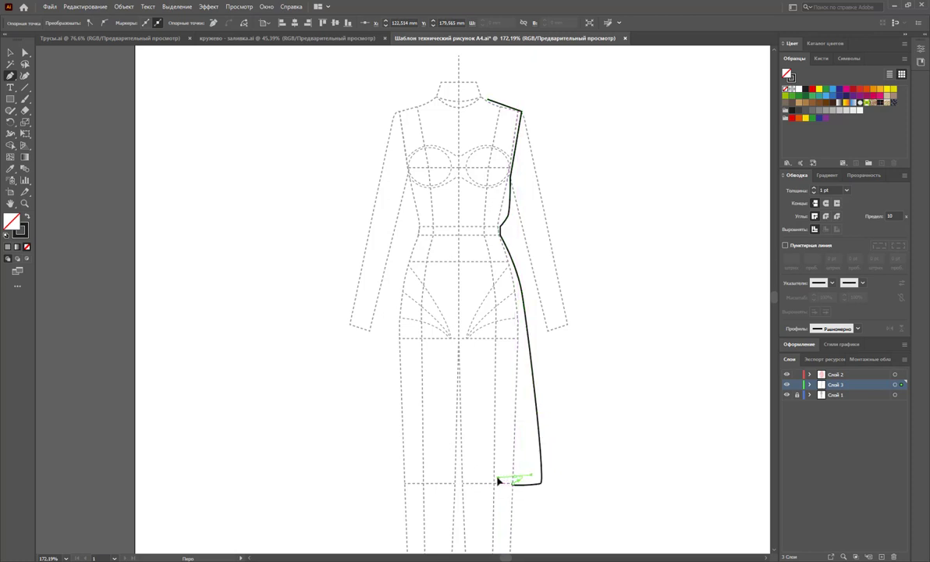
pyautogui.moveTo(504, 484); pyautogui.dragTo(469, 484)
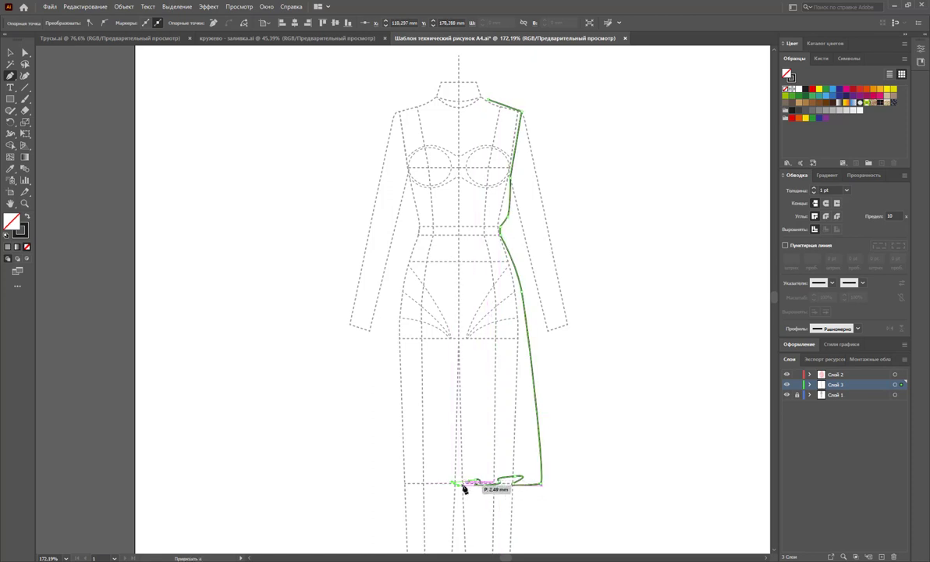
pyautogui.moveTo(457, 485); pyautogui.dragTo(438, 493)
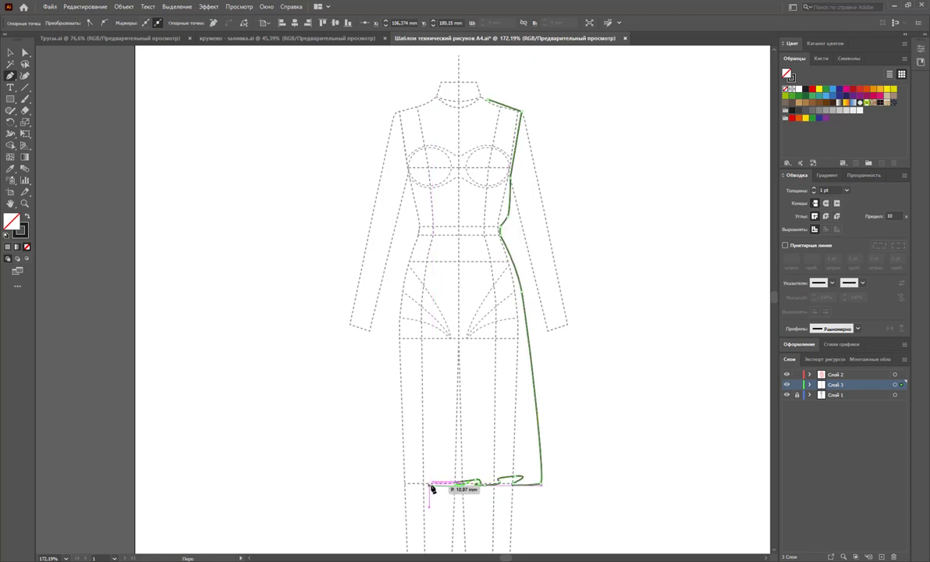
pyautogui.click(435, 484)
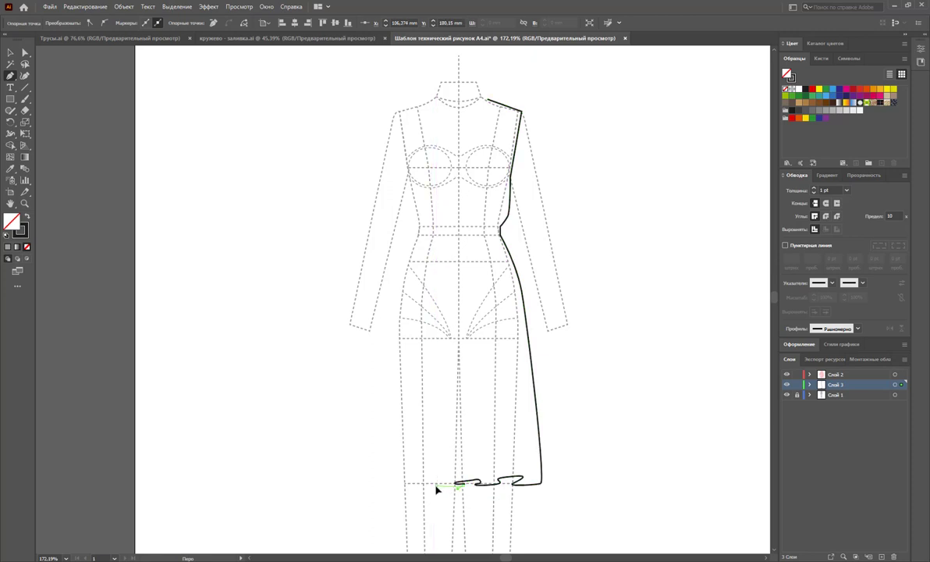
# - Run the curved wrap front edge up to the shoulder, closing the outline, then deselect
pyautogui.click(453, 235)
pyautogui.moveTo(454, 233); pyautogui.dragTo(461, 219)
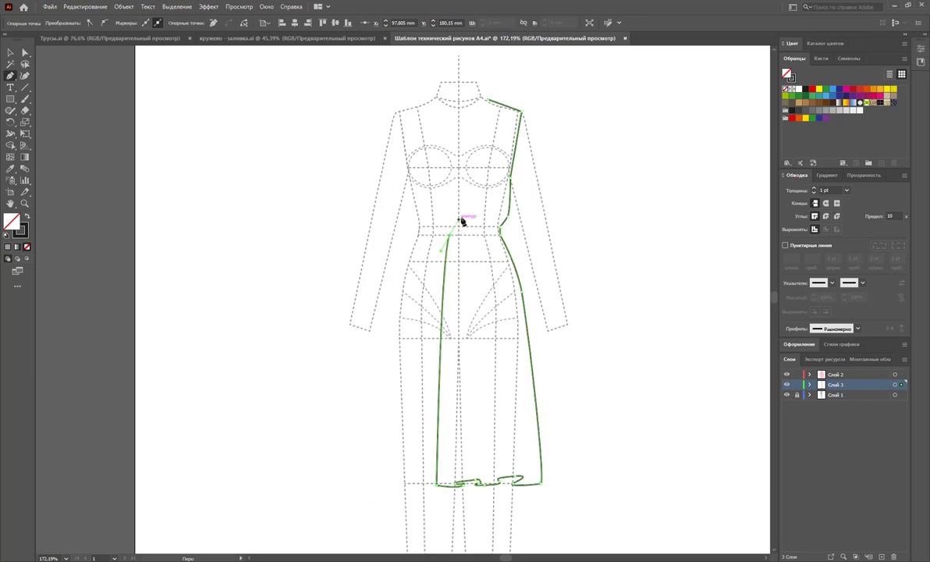
pyautogui.click(489, 104)
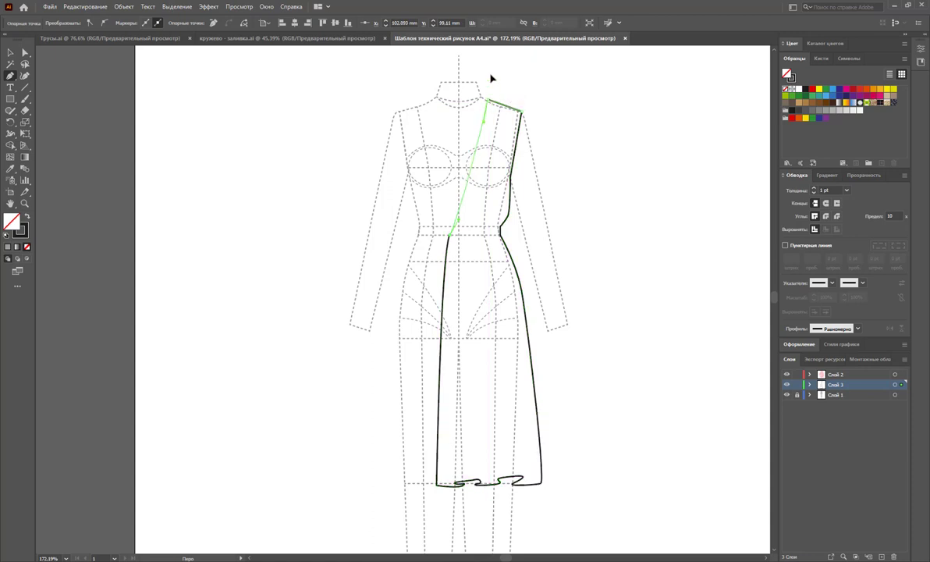
pyautogui.scroll(2, 491, 78)
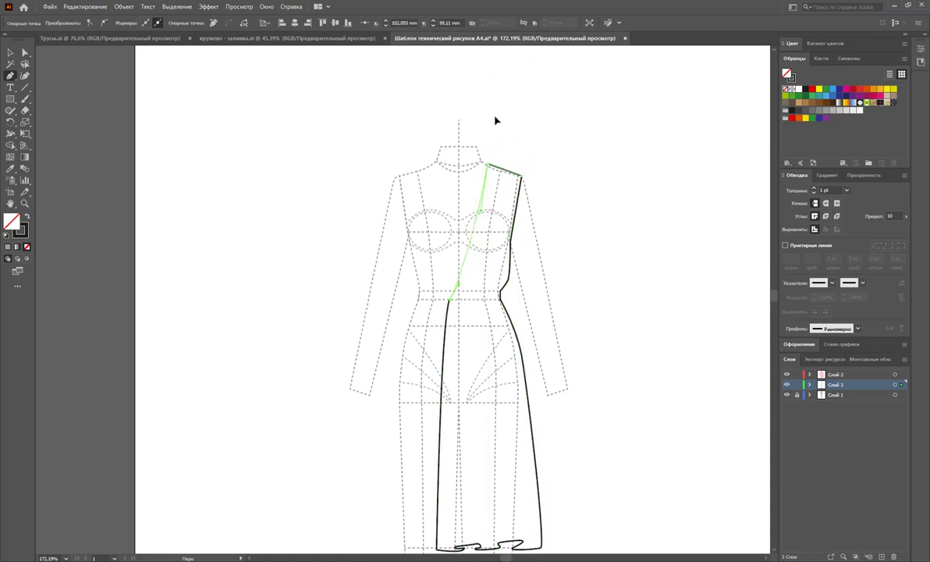
pyautogui.moveTo(502, 110); pyautogui.dragTo(494, 91)
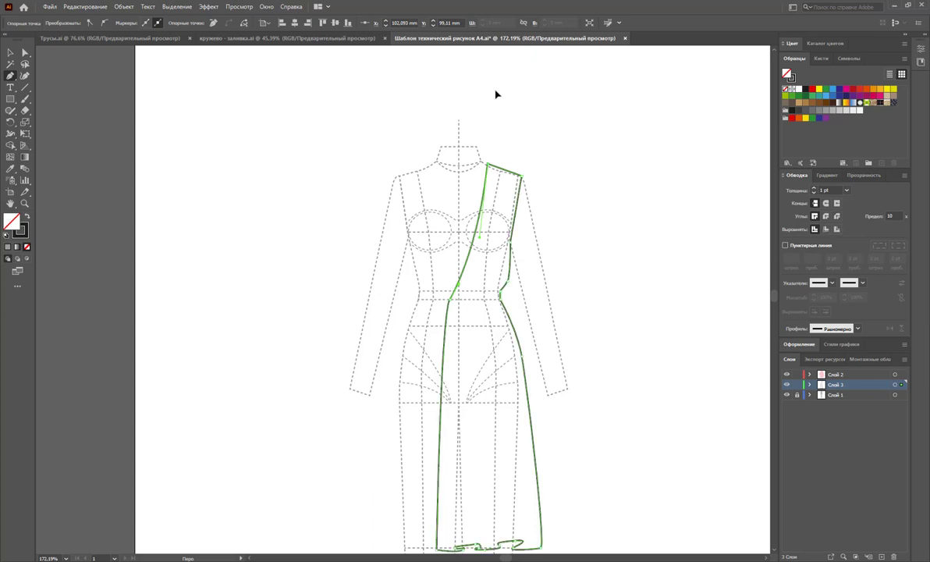
pyautogui.click(9, 52)
pyautogui.click(182, 189)
# - Duplicate the drape outline slightly to the right and select both copies
pyautogui.scroll(-1, 646, 249)
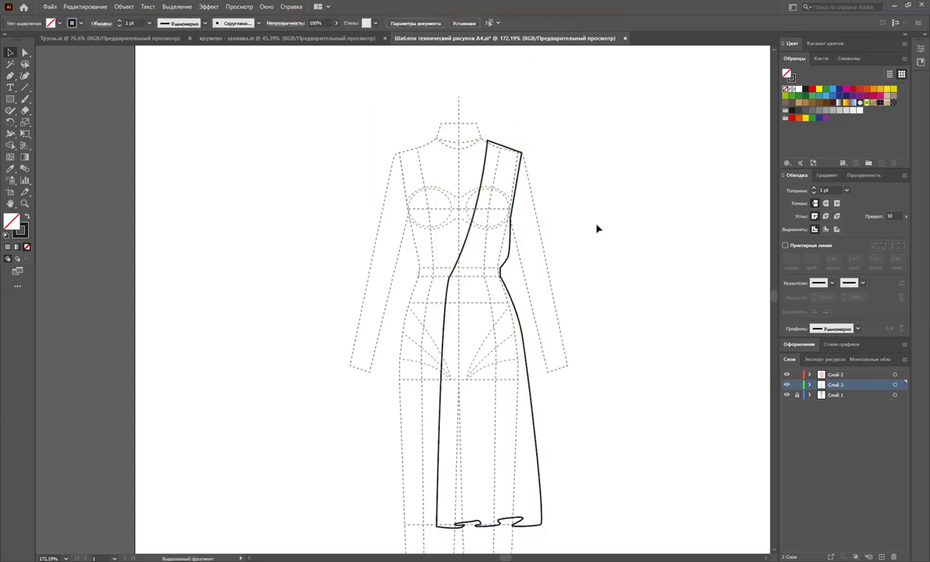
pyautogui.scroll(-1, 598, 229)
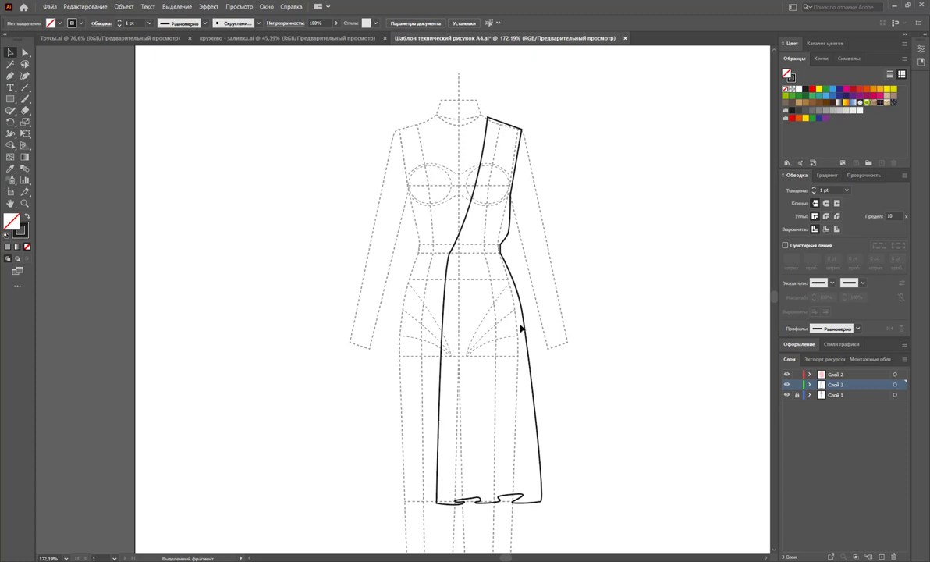
pyautogui.moveTo(446, 323); pyautogui.dragTo(450, 323)
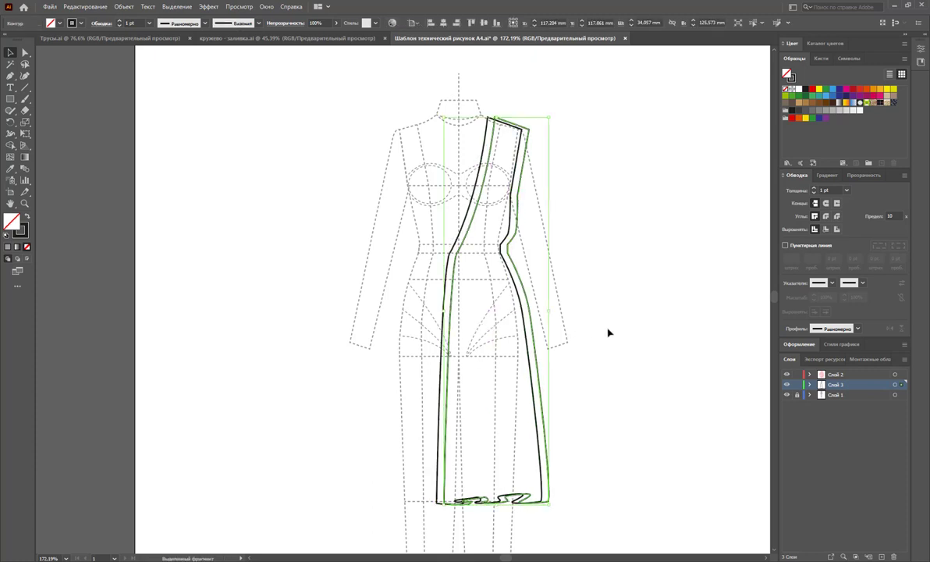
pyautogui.click(540, 190)
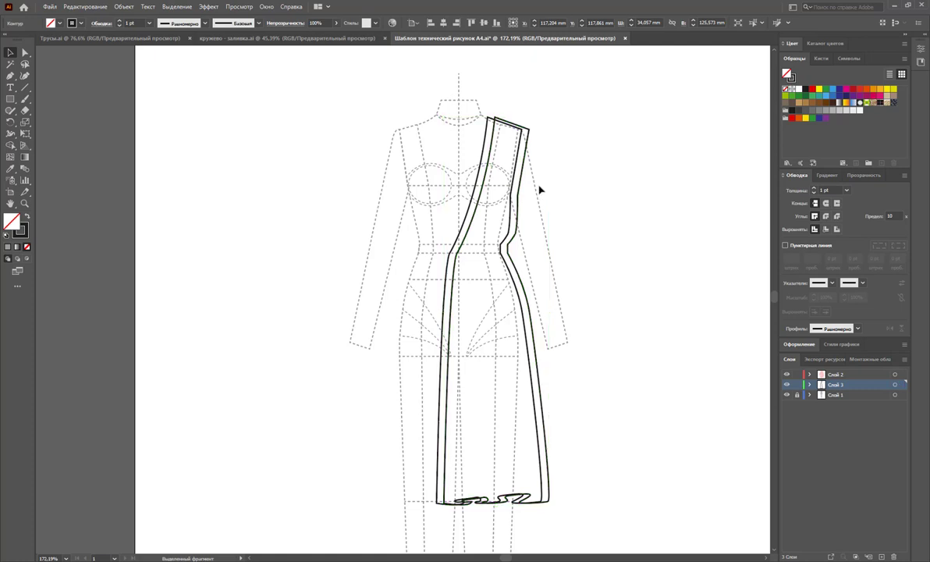
pyautogui.hotkey('ctrl', 'a')
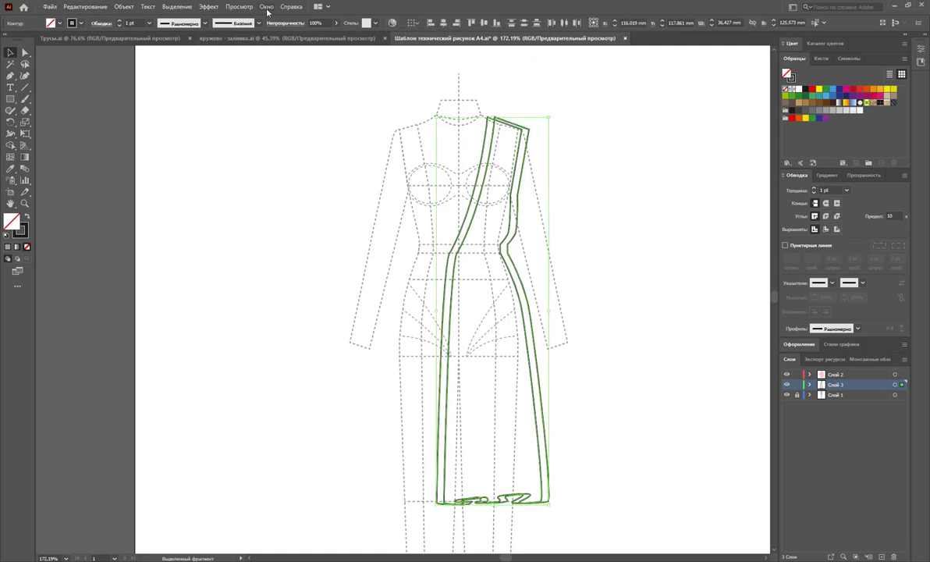
pyautogui.click(267, 7)
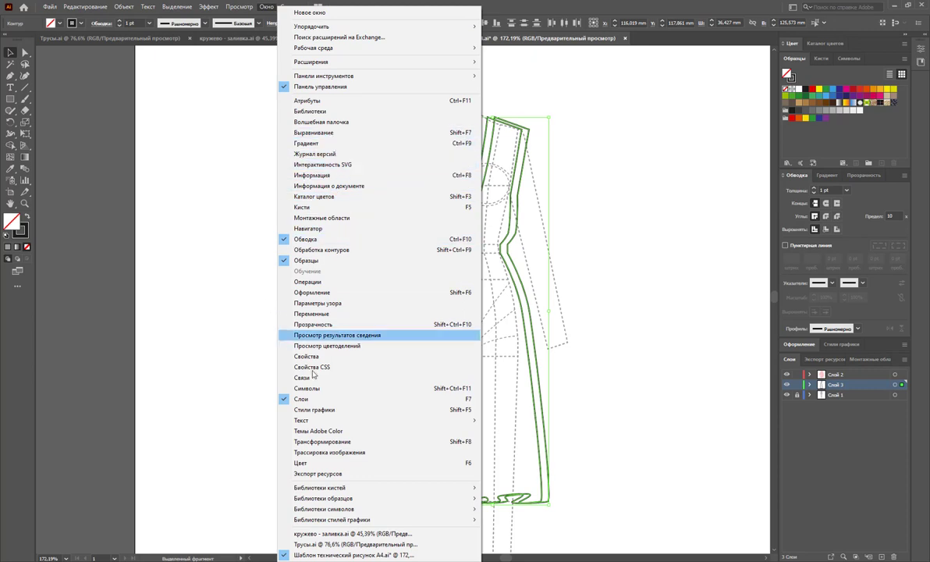
# - Divide the overlapping outlines with Pathfinder, copy the result aside, and delete the extra inner outline
pyautogui.click(320, 250)
pyautogui.click(93, 134)
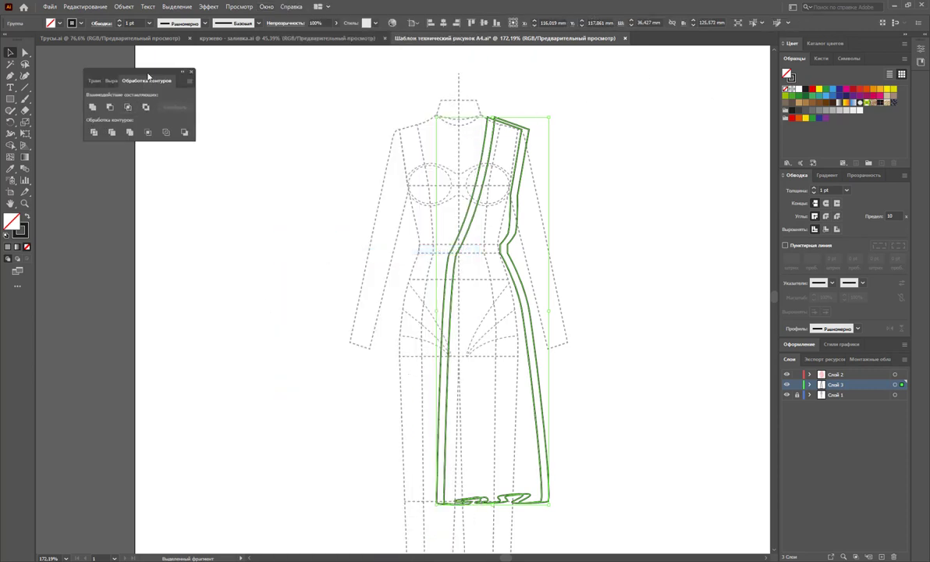
pyautogui.moveTo(145, 77); pyautogui.dragTo(718, 81)
pyautogui.click(656, 246)
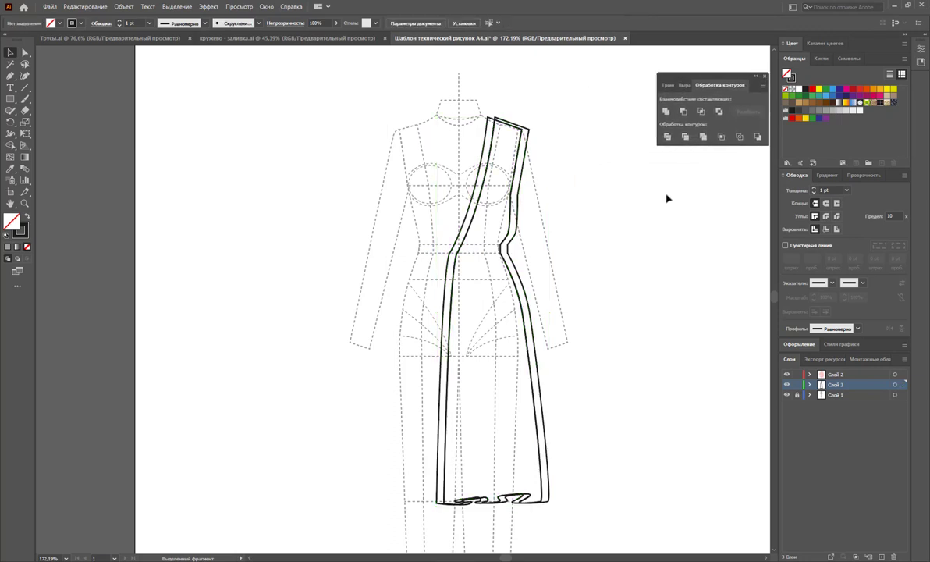
pyautogui.click(411, 279)
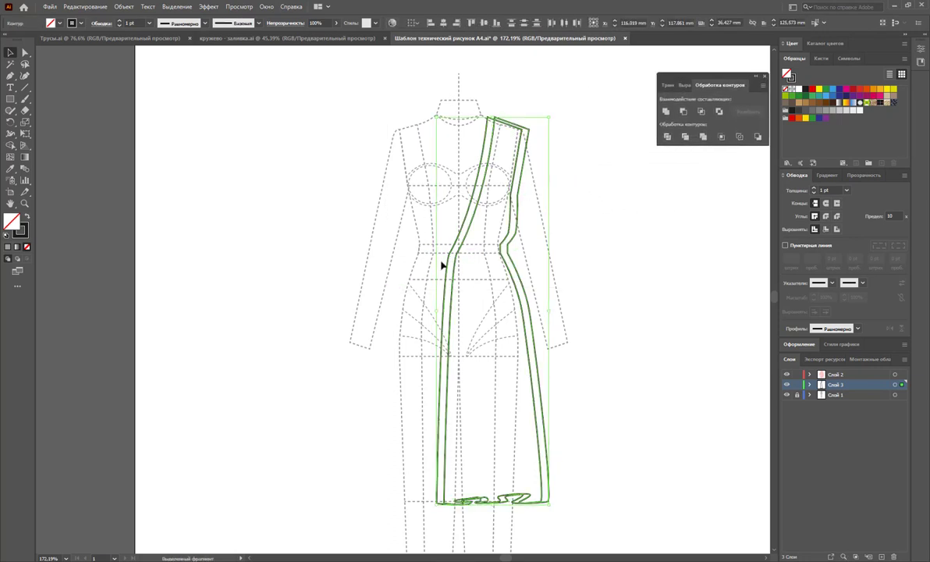
pyautogui.moveTo(449, 266); pyautogui.dragTo(591, 265)
pyautogui.click(579, 228)
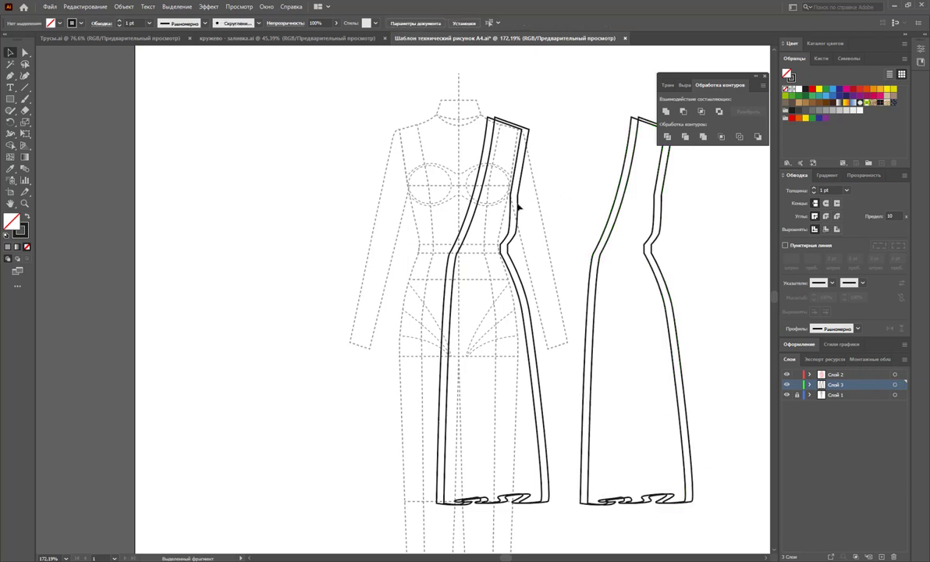
pyautogui.click(515, 217)
pyautogui.press('Delete')
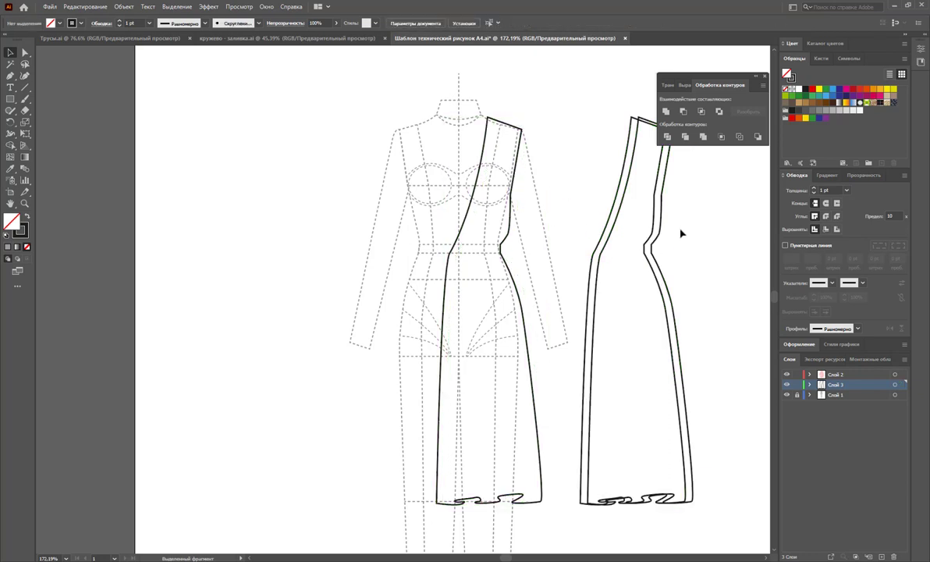
# - Ungroup the copy and move its outer outline piece onto the left dress, nudged into alignment
pyautogui.click(589, 262)
pyautogui.rightClick(618, 207)
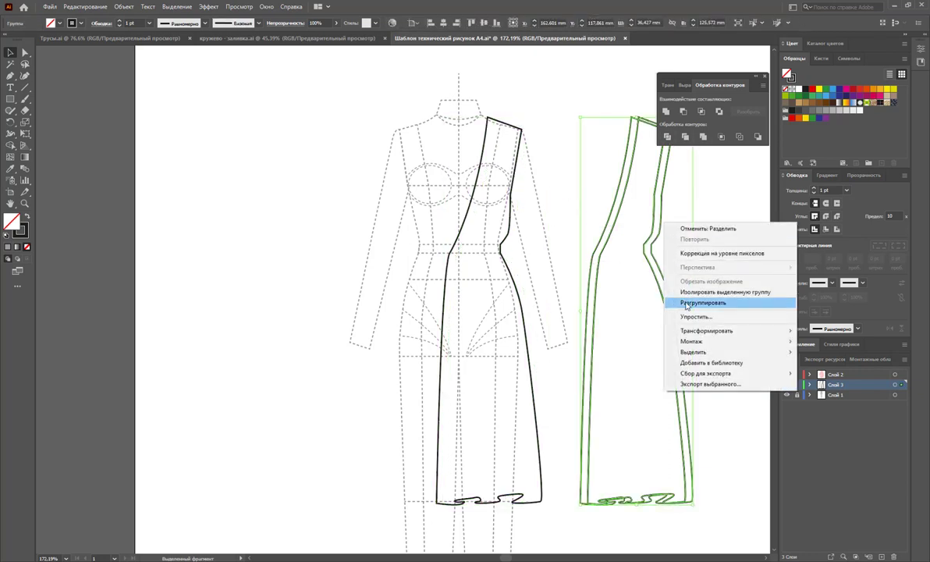
pyautogui.click(702, 302)
pyautogui.moveTo(601, 245); pyautogui.dragTo(455, 242)
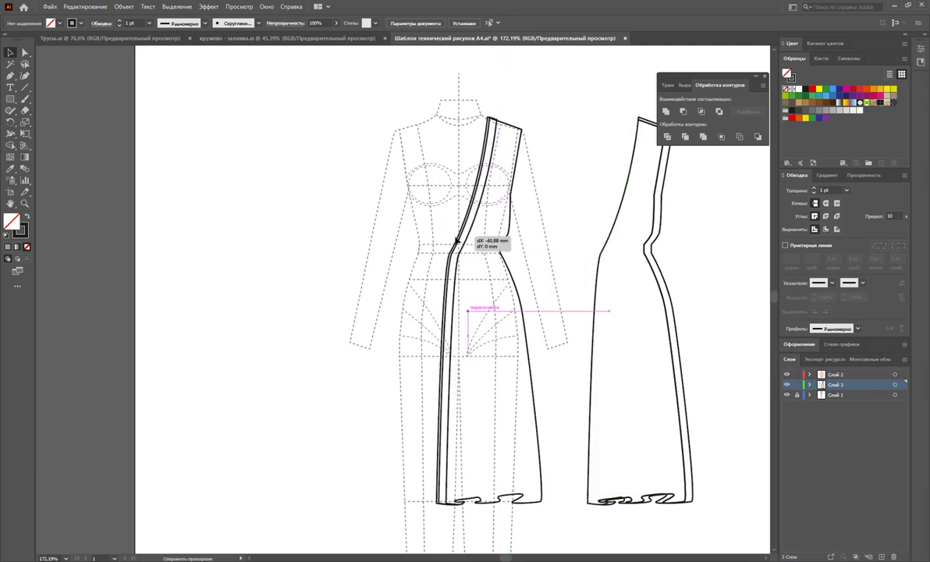
pyautogui.moveTo(455, 242); pyautogui.dragTo(453, 247)
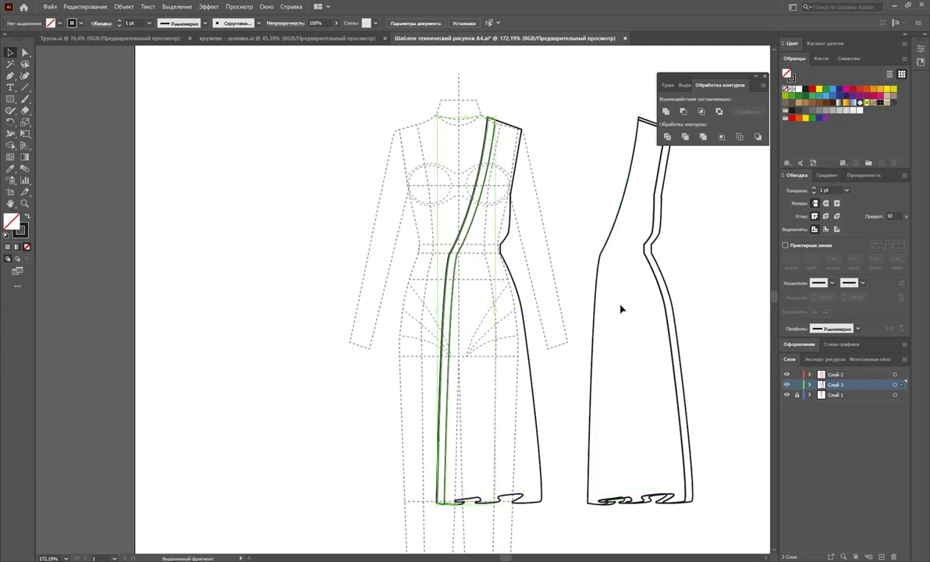
pyautogui.press('Left')
# - Delete the leftover right-hand outlines and the stray hem squiggle
pyautogui.click(545, 191)
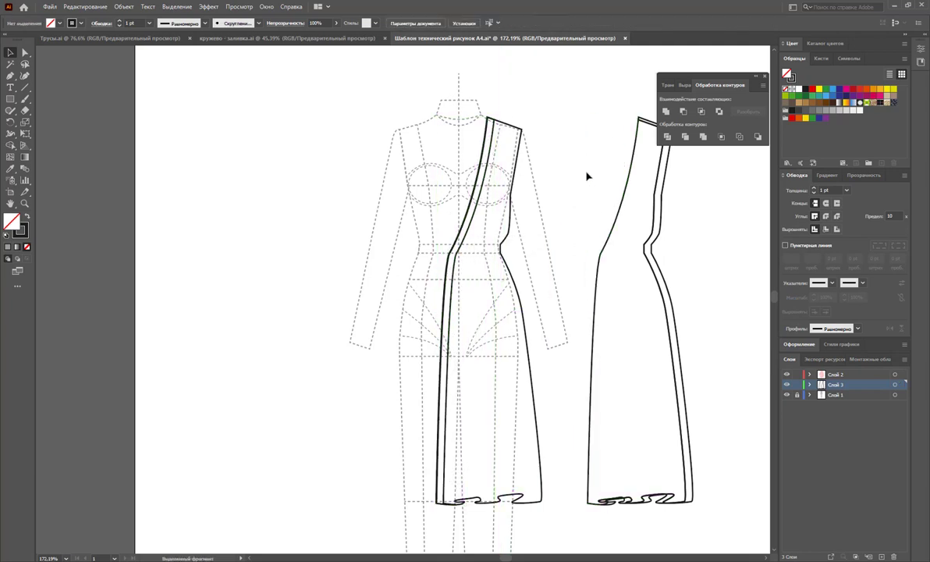
pyautogui.moveTo(588, 171); pyautogui.dragTo(679, 284)
pyautogui.press('Delete')
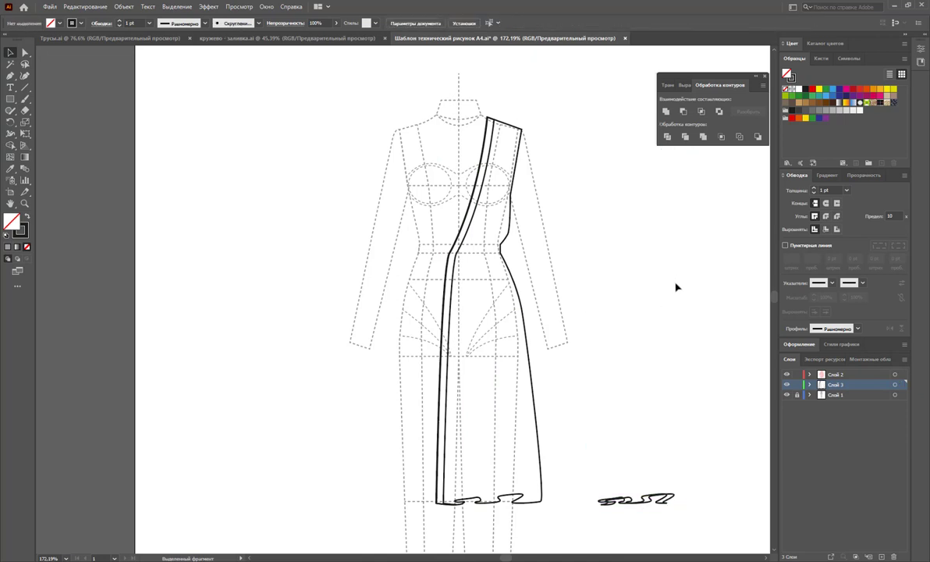
pyautogui.moveTo(692, 482); pyautogui.dragTo(579, 522)
pyautogui.press('Delete')
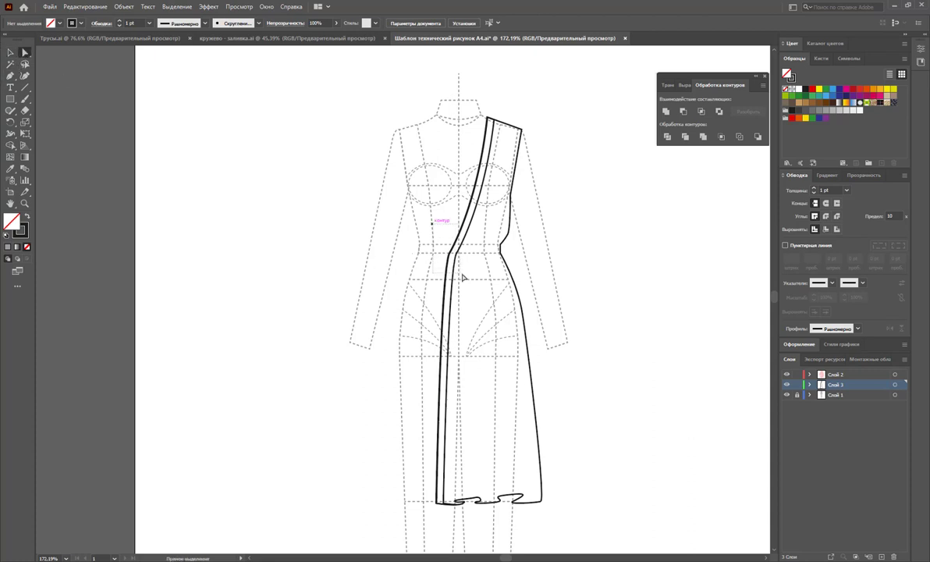
# - Nudge all garment paths up two steps and check the waist anchor's alignment
pyautogui.hotkey('ctrl', 'a')
pyautogui.press('Up')
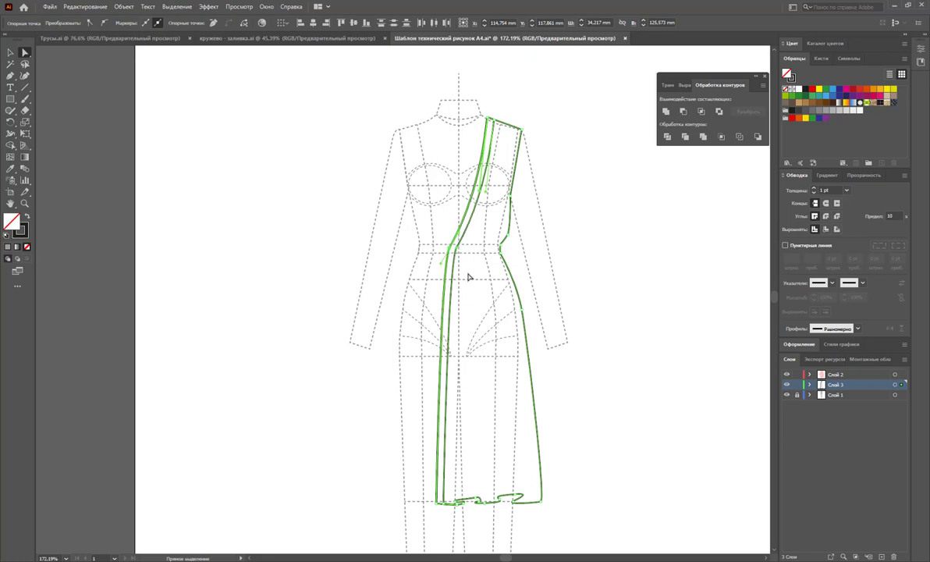
pyautogui.press('Up')
pyautogui.press('Up')
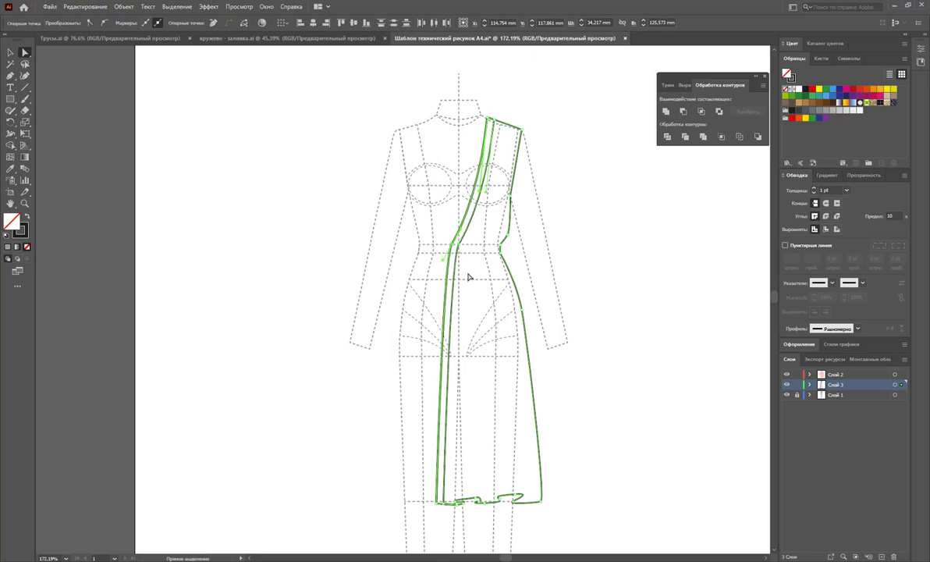
pyautogui.click(10, 52)
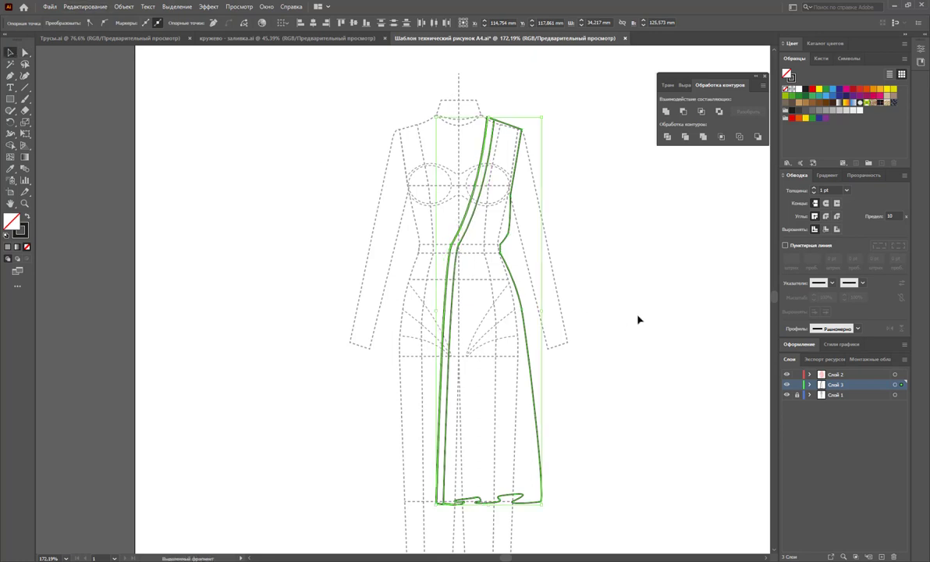
pyautogui.click(637, 316)
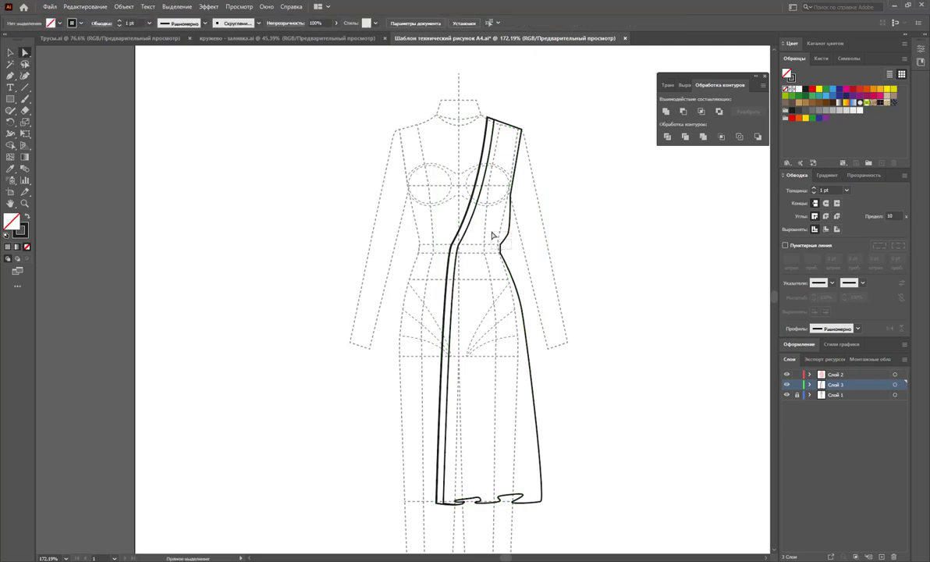
pyautogui.hotkey('ctrl', 'a')
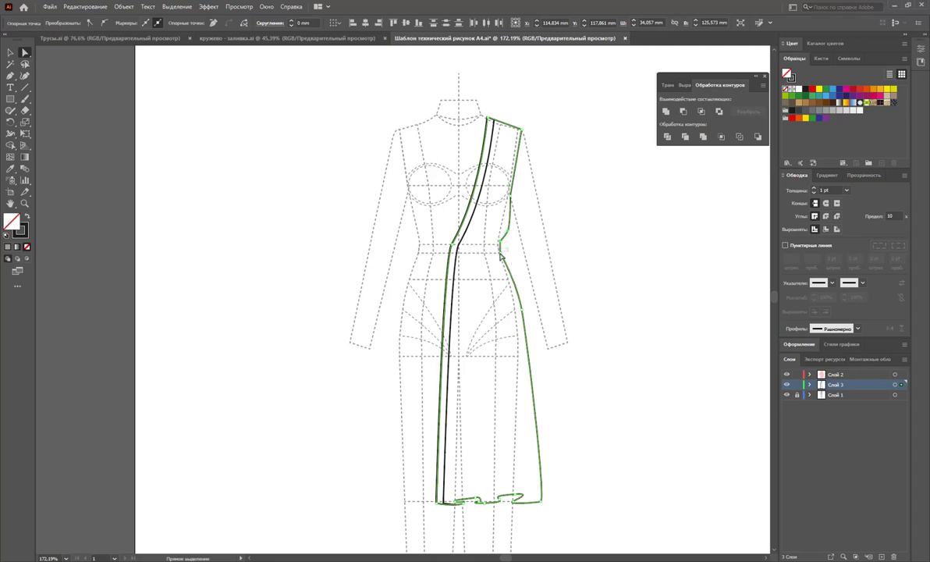
pyautogui.click(500, 248)
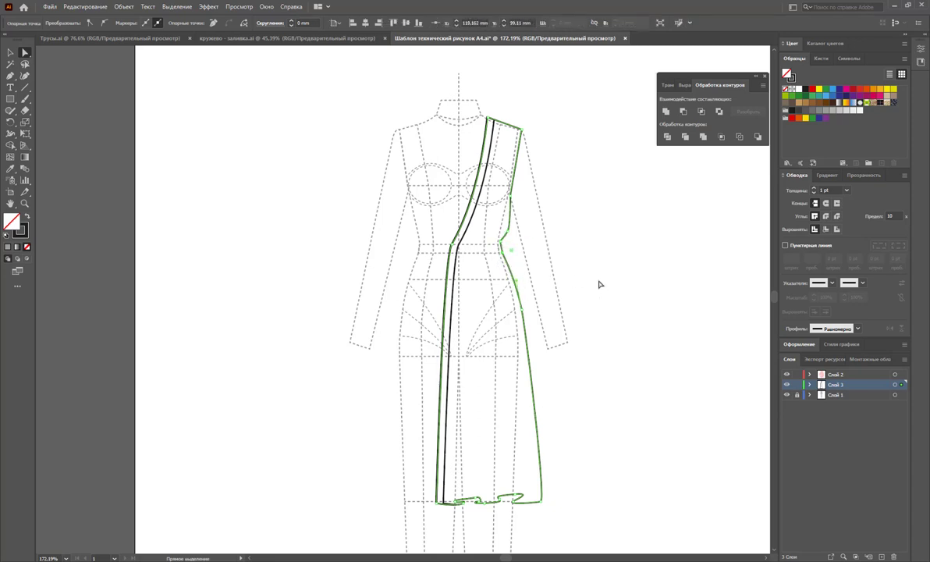
pyautogui.click(10, 53)
pyautogui.click(141, 199)
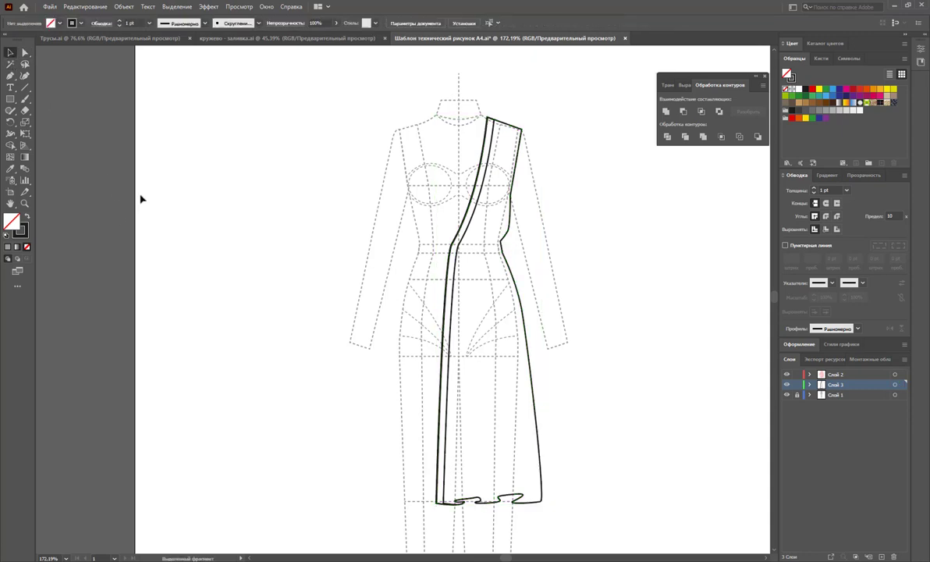
# - Draw the first two pleat lines from the hem up toward the waist
pyautogui.click(10, 76)
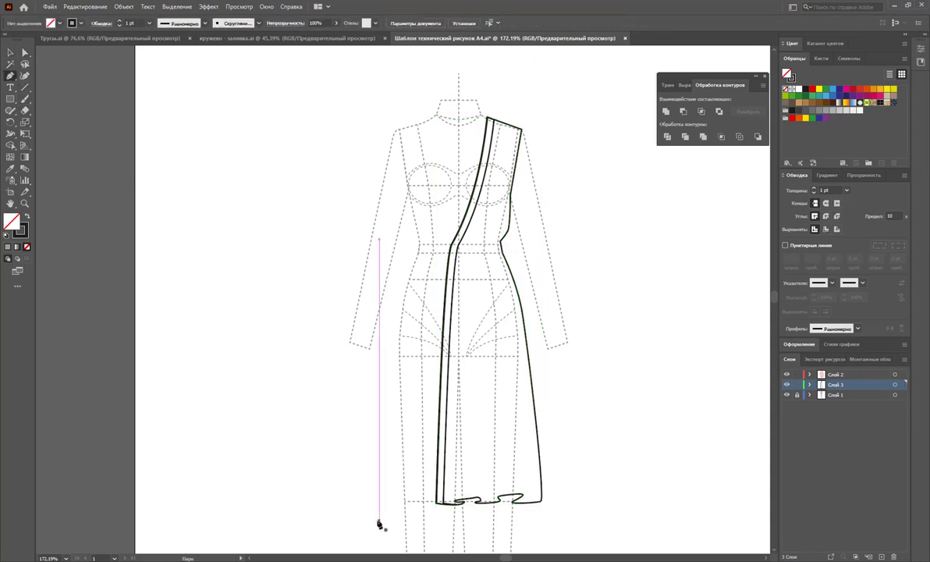
pyautogui.click(465, 501)
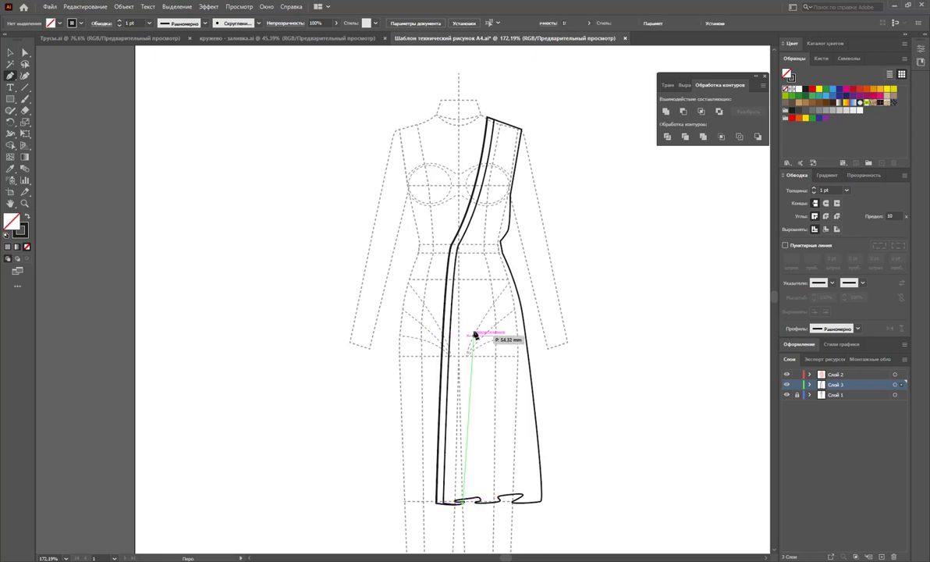
pyautogui.click(469, 316)
pyautogui.click(465, 500)
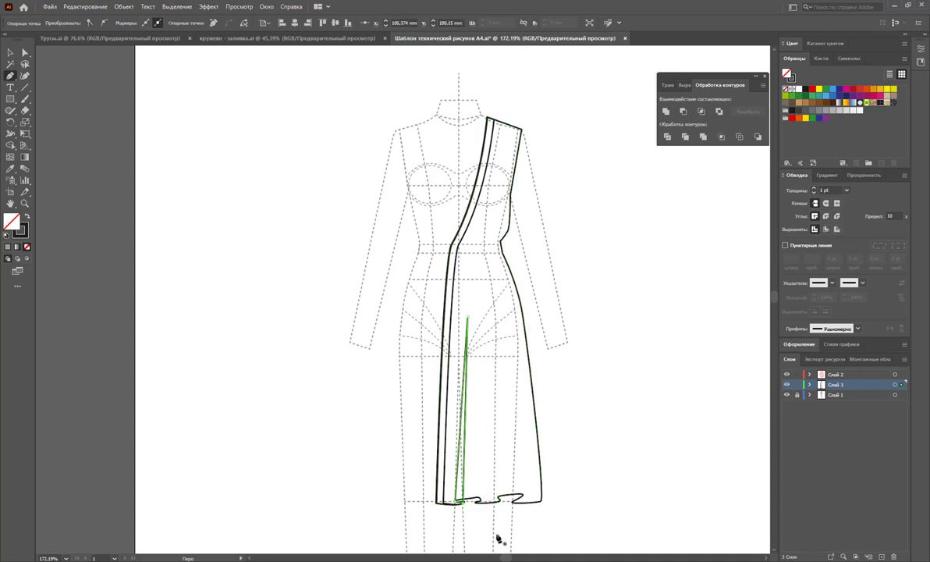
pyautogui.click(477, 500)
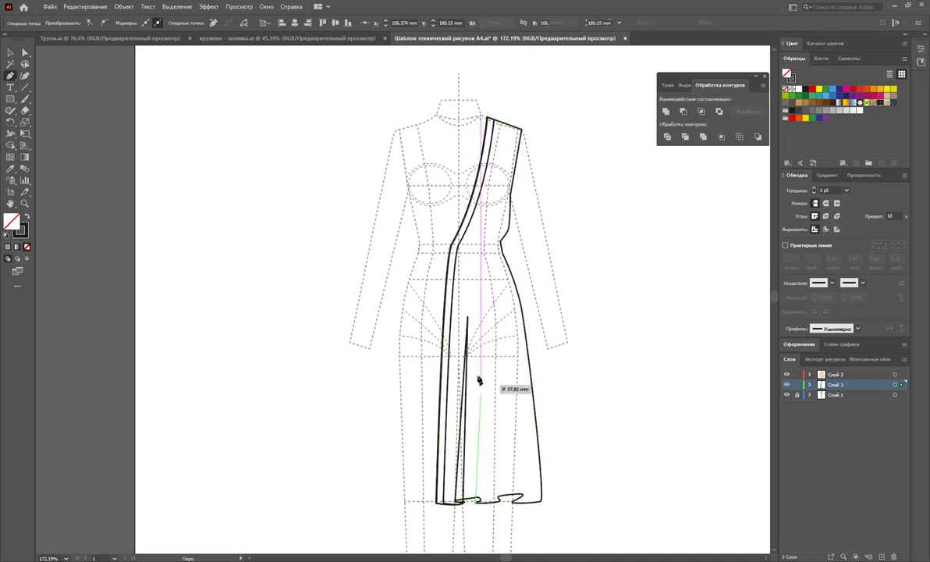
pyautogui.click(475, 258)
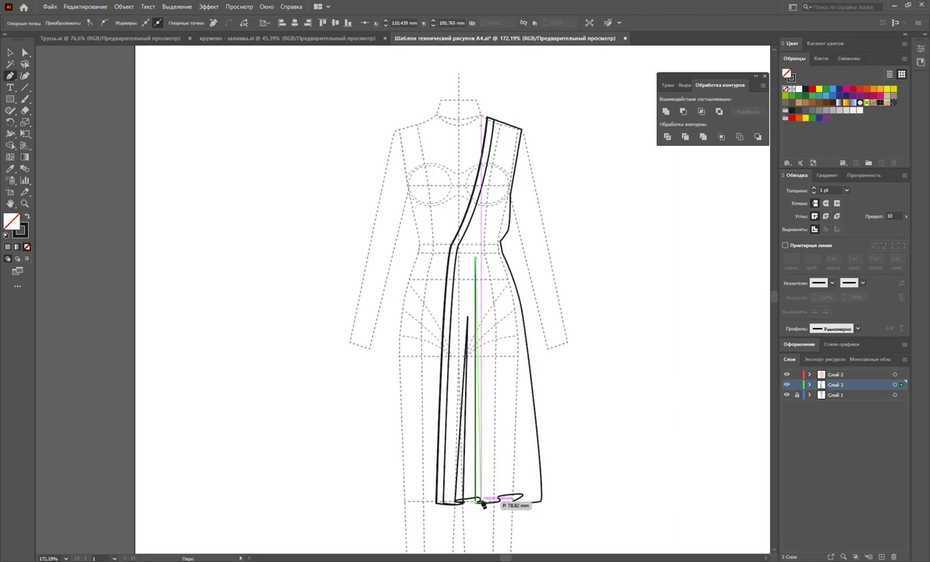
pyautogui.click(478, 500)
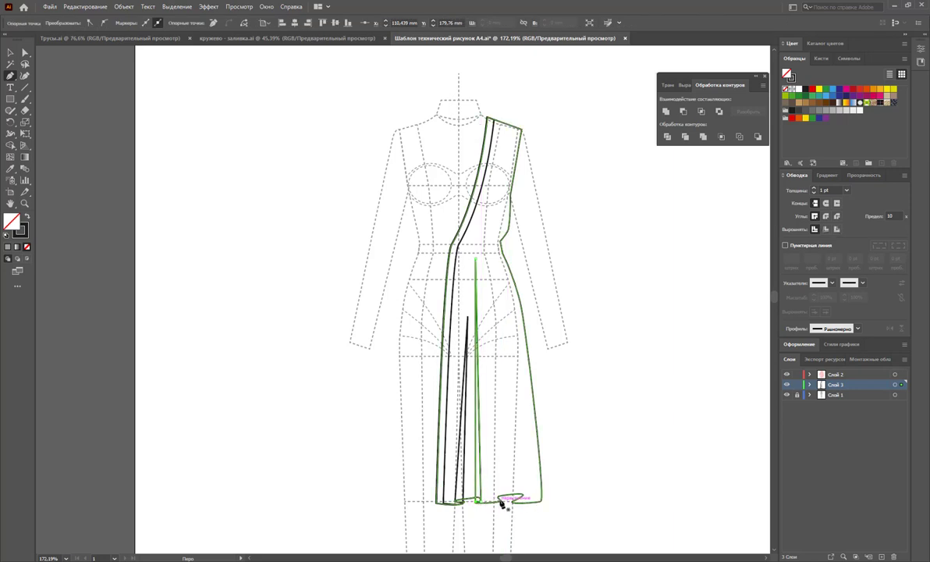
# - Add further pleat lines fanning between the waist and the hem
pyautogui.click(494, 499)
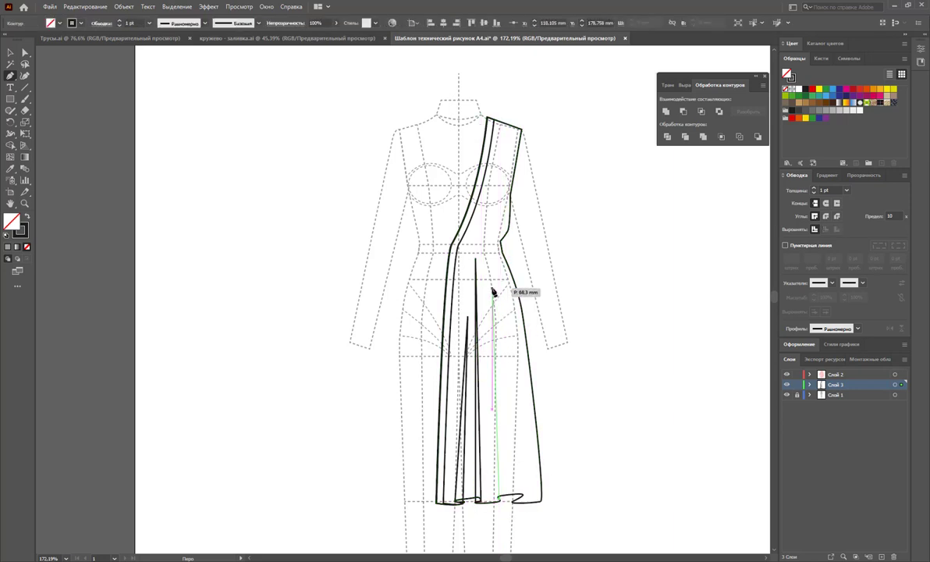
pyautogui.click(494, 291)
pyautogui.click(500, 498)
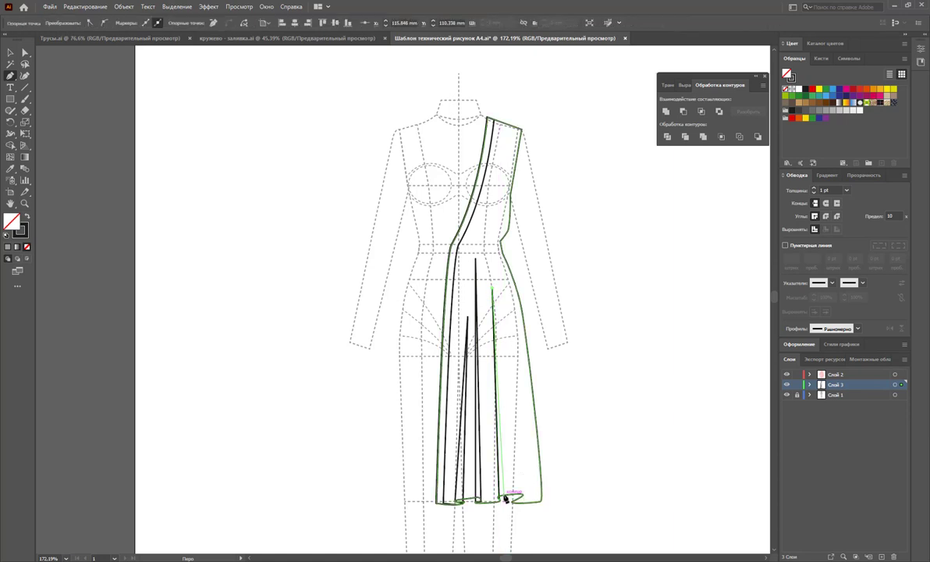
pyautogui.click(498, 499)
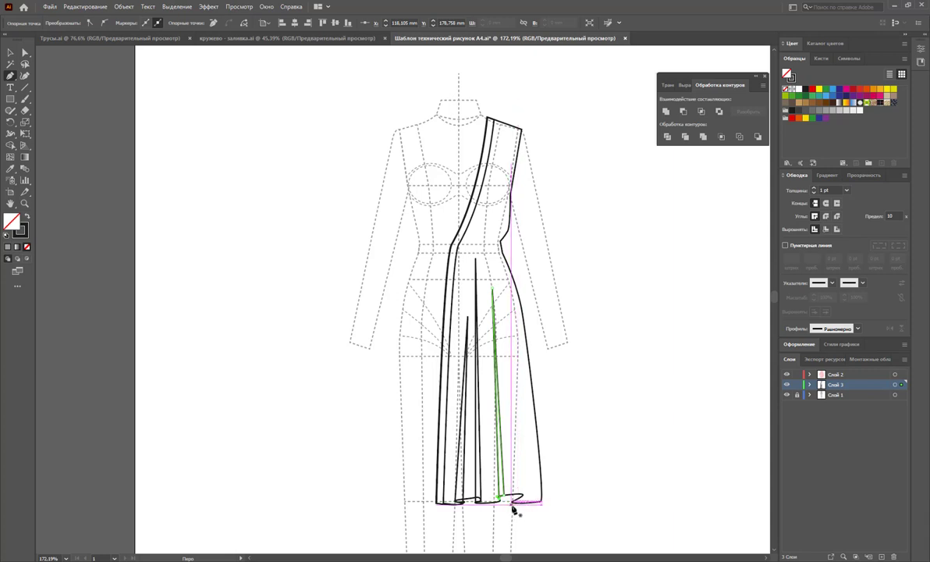
pyautogui.click(509, 499)
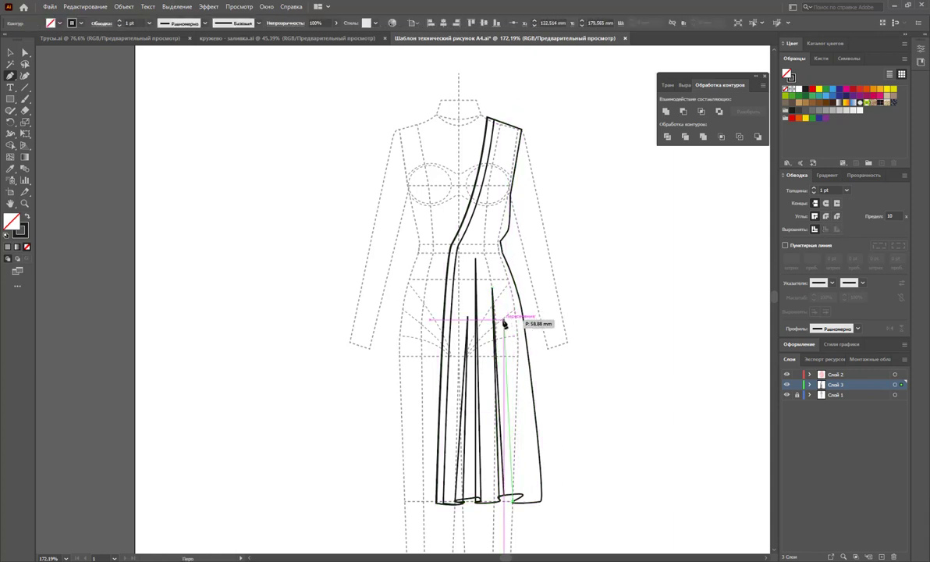
pyautogui.click(499, 315)
pyautogui.click(521, 495)
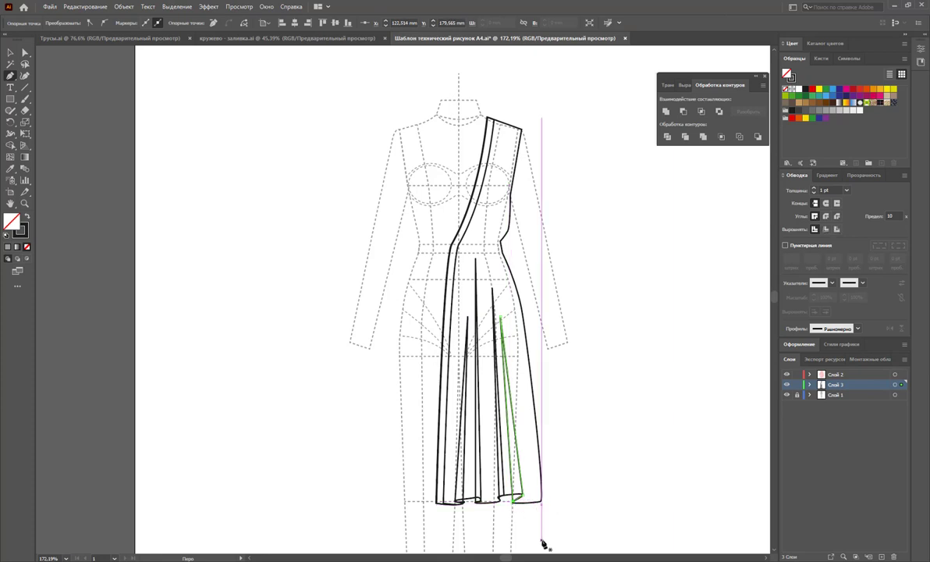
pyautogui.click(489, 503)
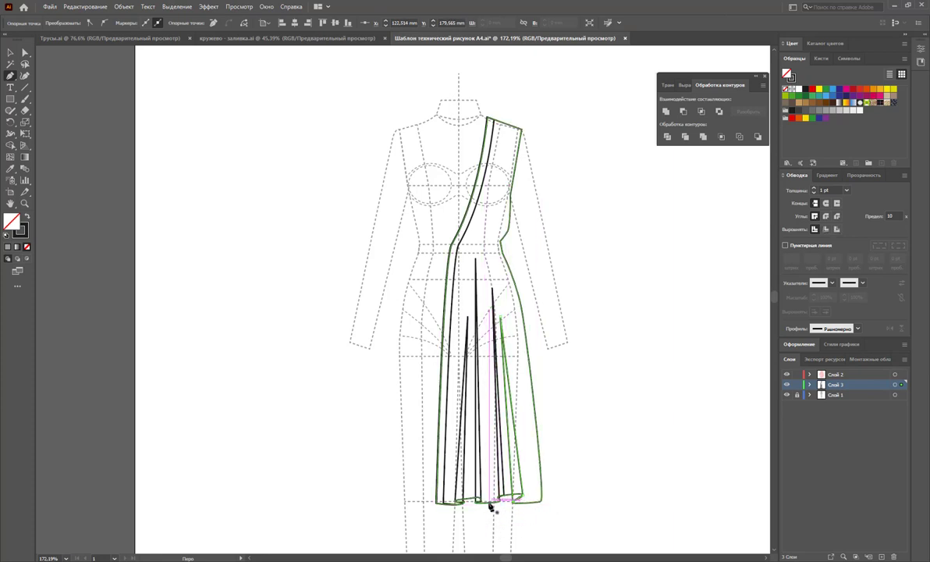
pyautogui.click(480, 311)
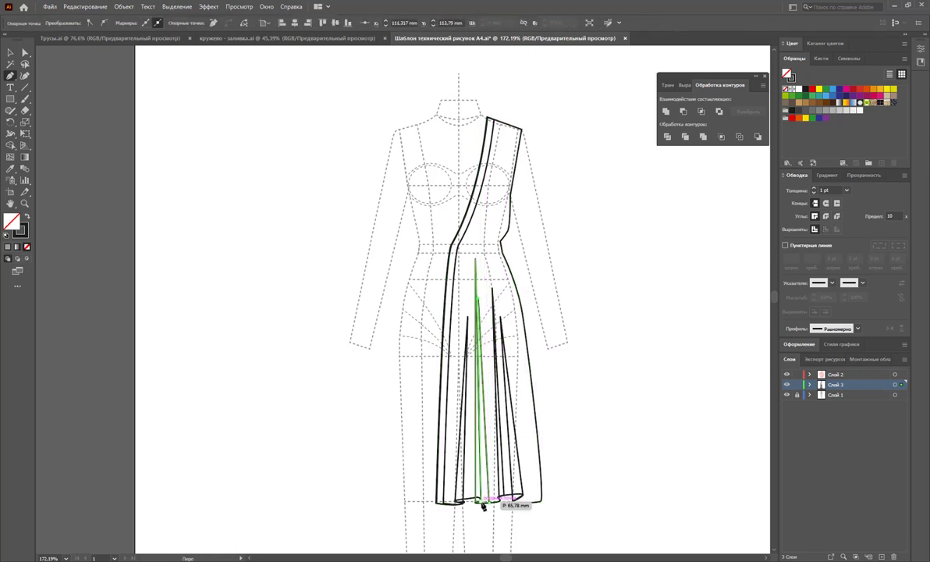
pyautogui.click(482, 504)
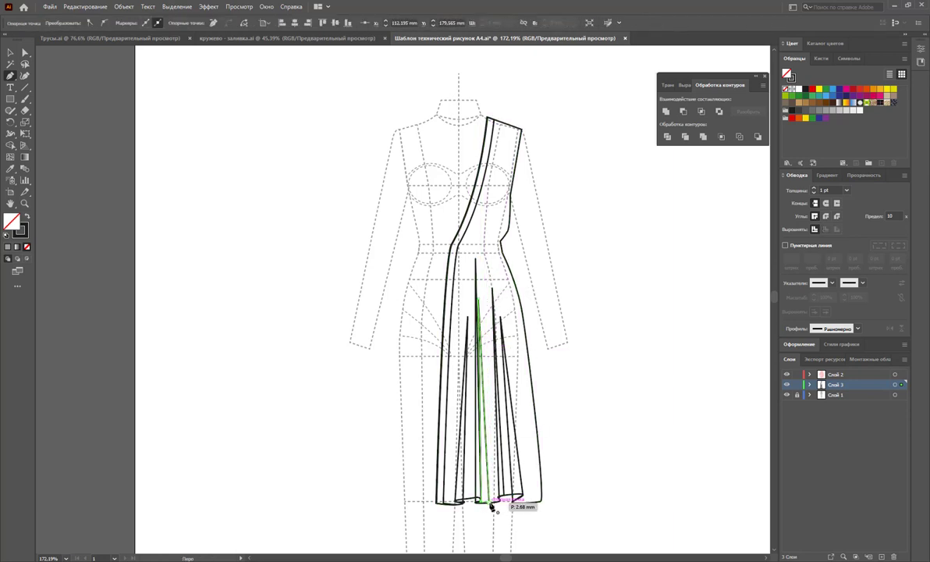
pyautogui.click(541, 504)
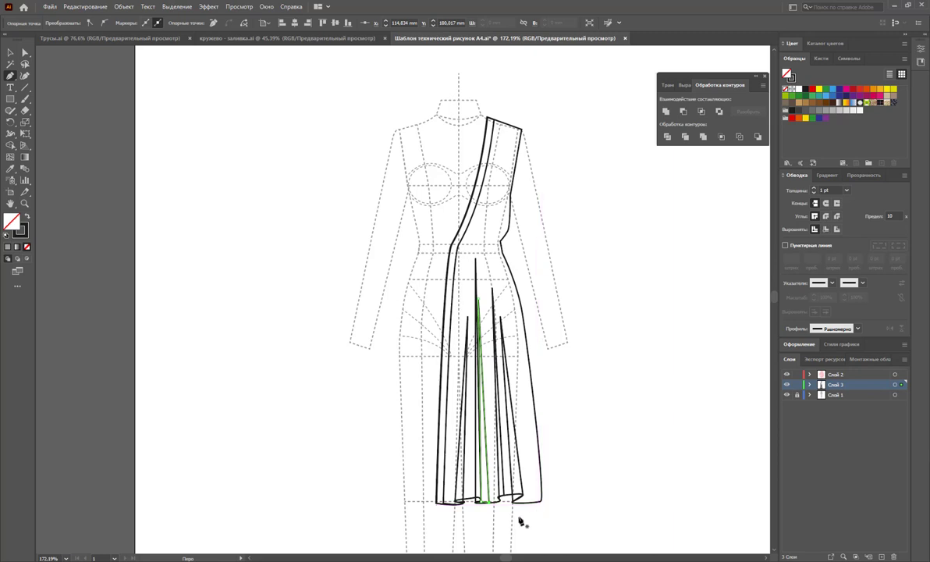
# - Send the pleat lines to the back, behind the drape outline
pyautogui.click(10, 52)
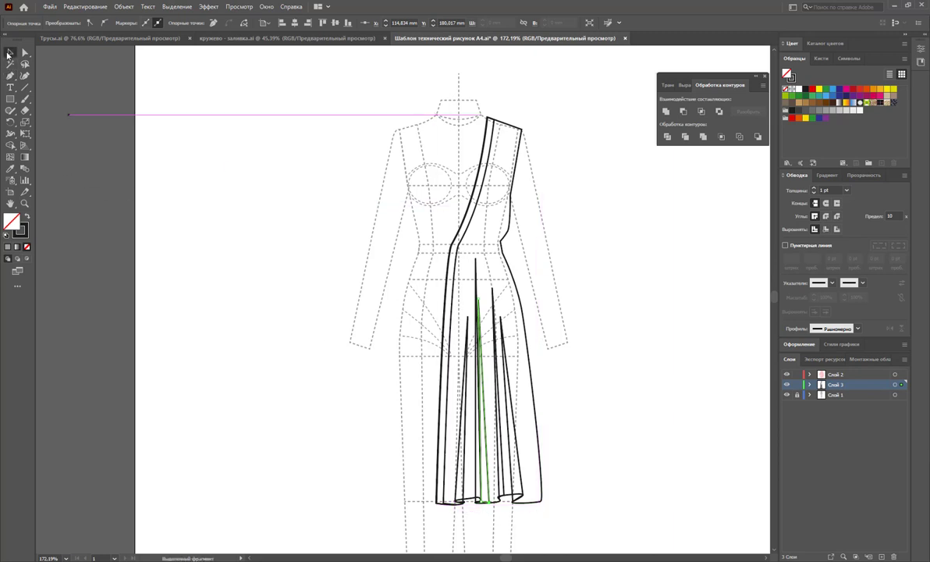
pyautogui.click(547, 475)
pyautogui.moveTo(602, 441); pyautogui.dragTo(597, 437)
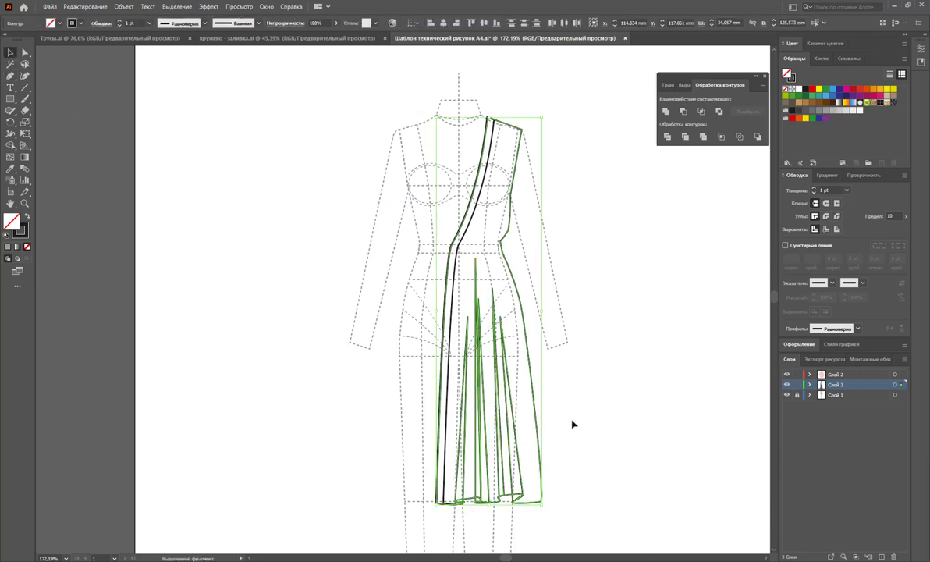
pyautogui.moveTo(525, 454); pyautogui.dragTo(518, 450)
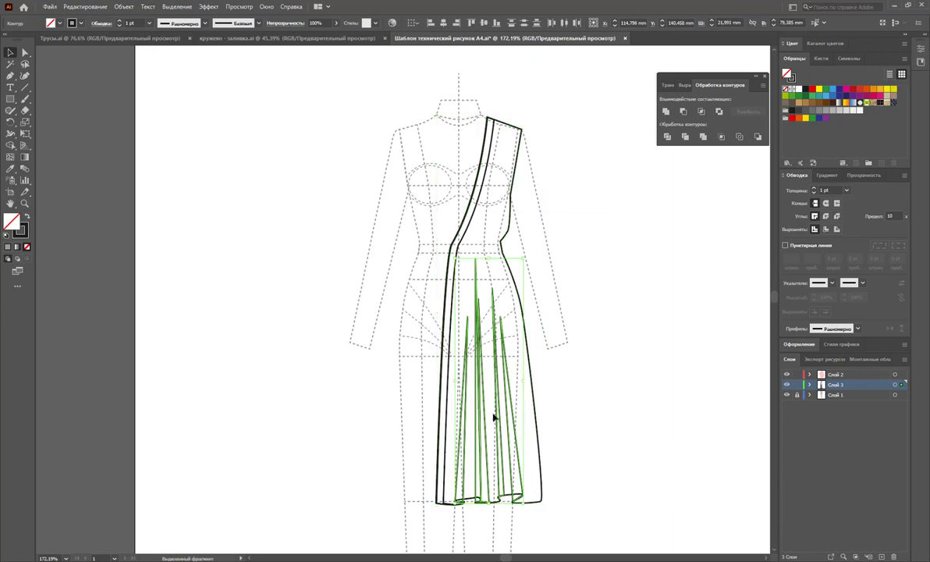
pyautogui.rightClick(475, 399)
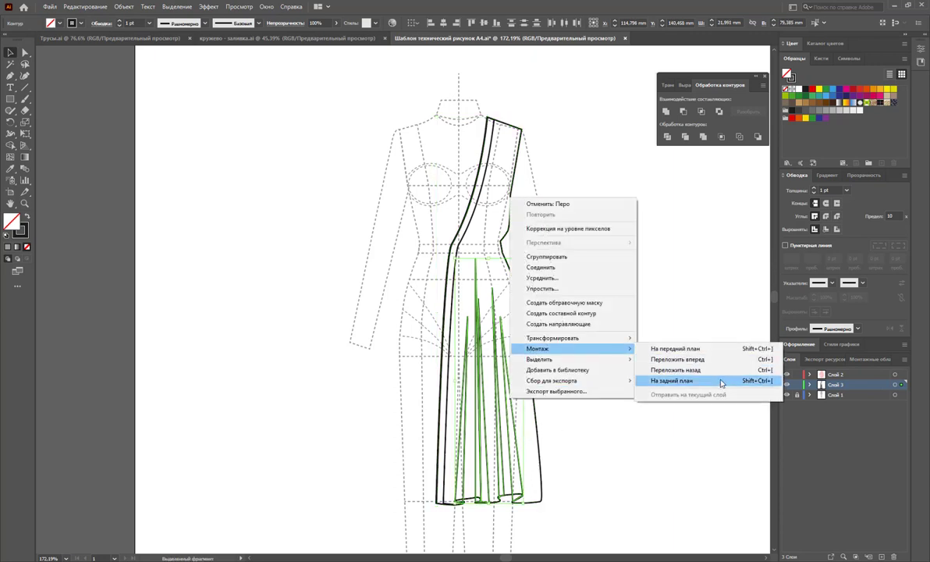
pyautogui.click(687, 380)
pyautogui.click(645, 404)
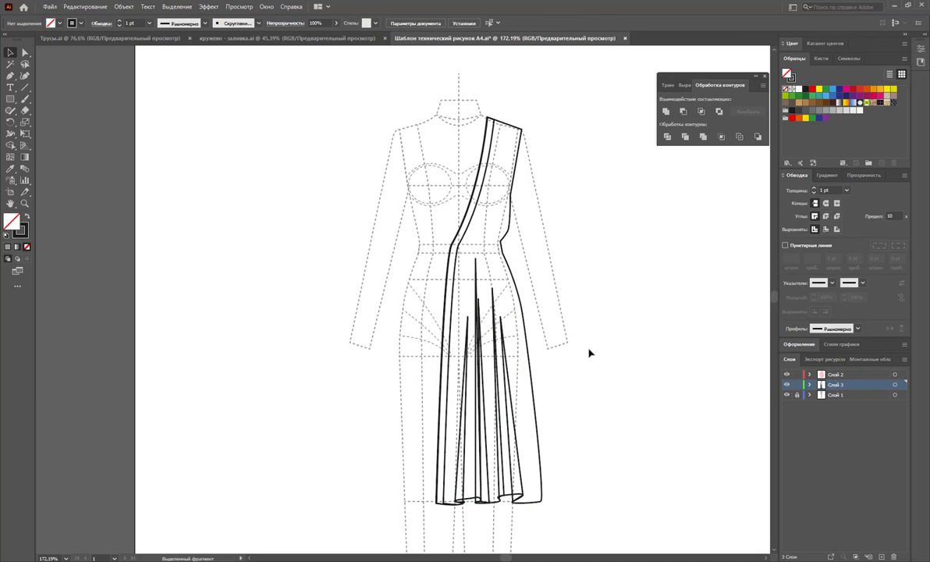
# - Draw short V-shaped and slanted gathering folds at the waist beneath the drape edge
pyautogui.click(10, 76)
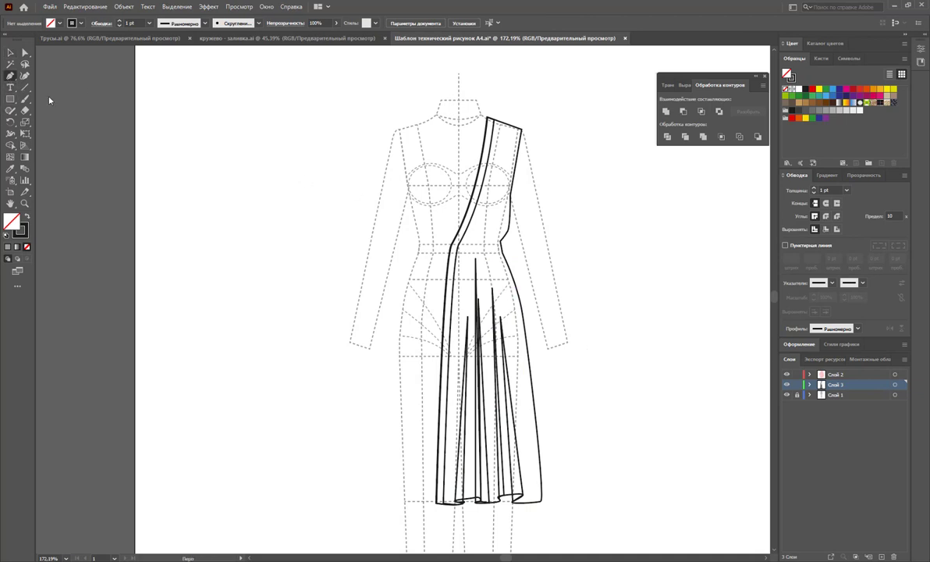
pyautogui.click(478, 245)
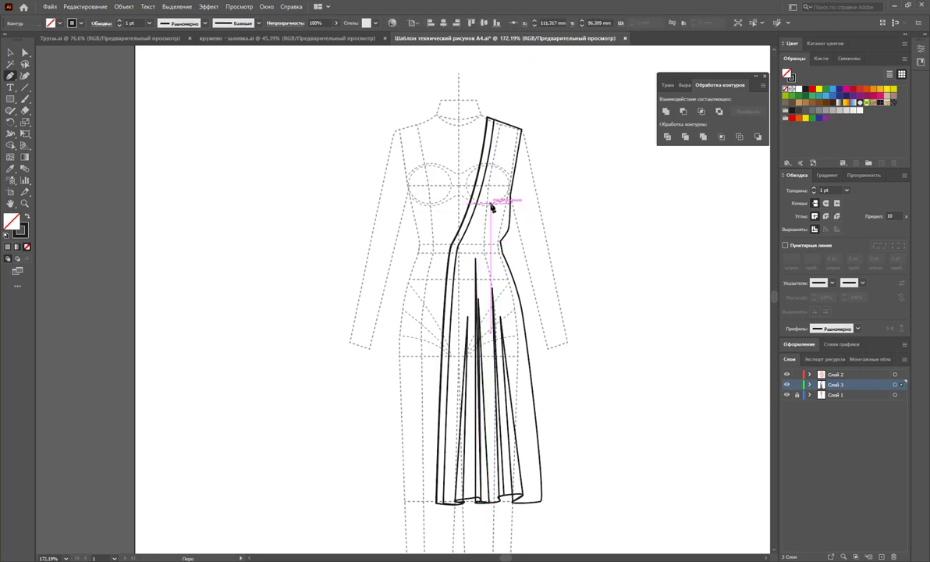
pyautogui.click(491, 207)
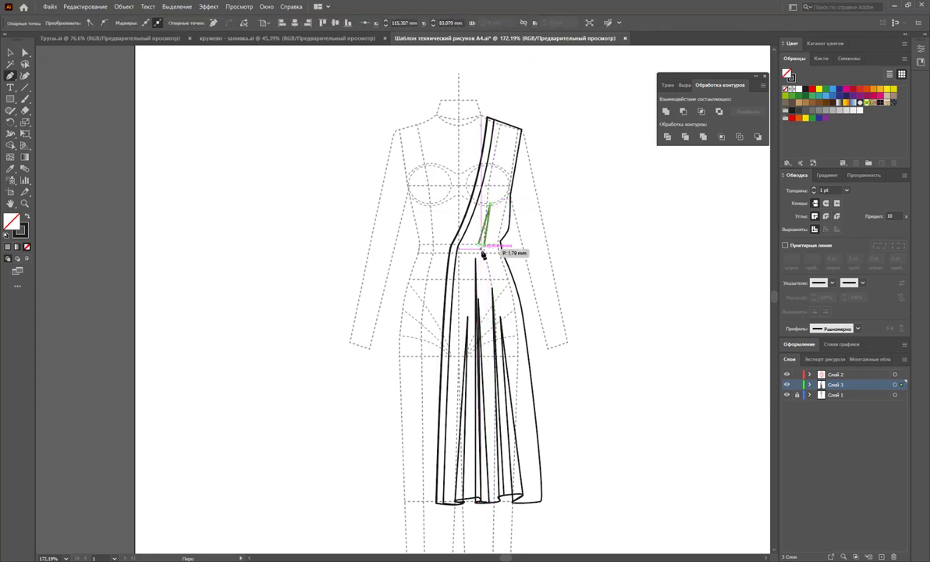
pyautogui.click(480, 249)
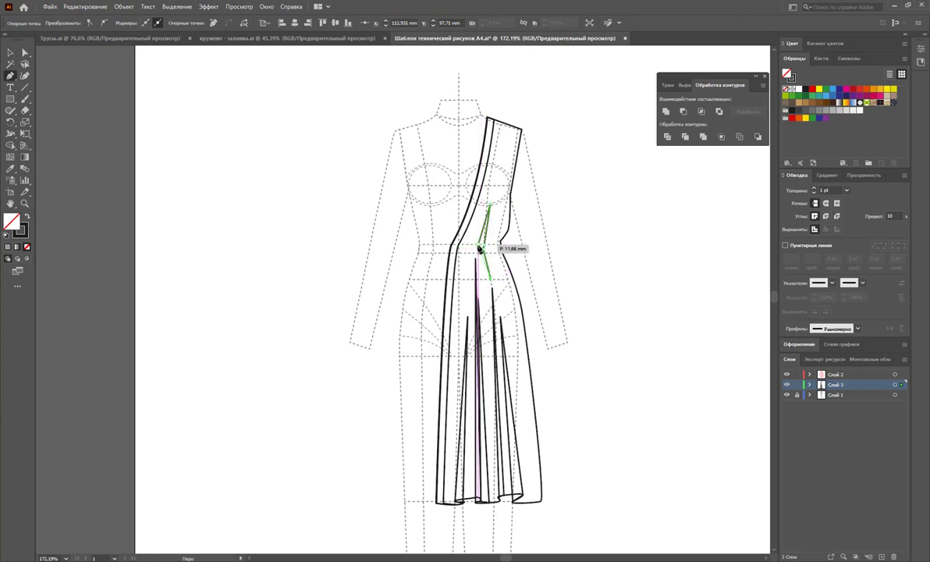
pyautogui.click(497, 242)
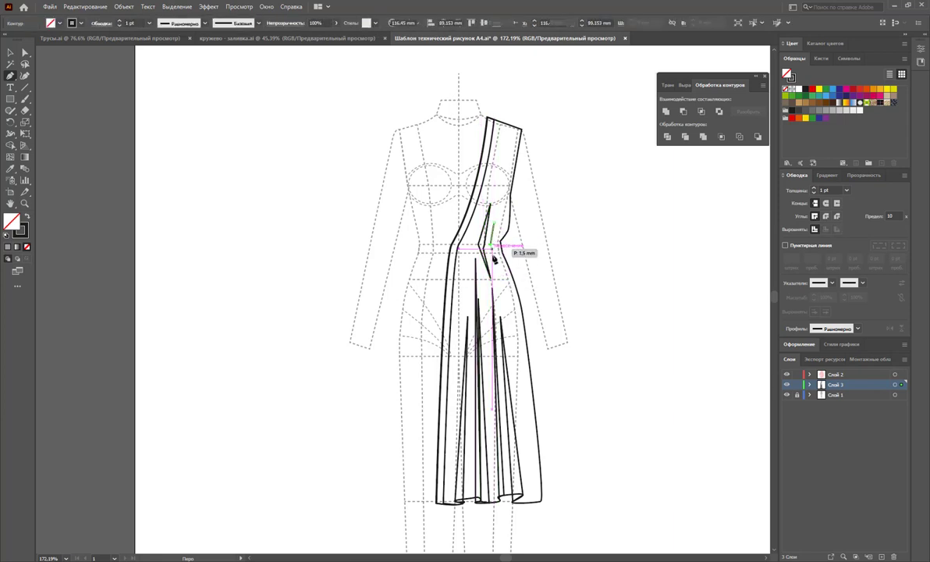
pyautogui.click(492, 266)
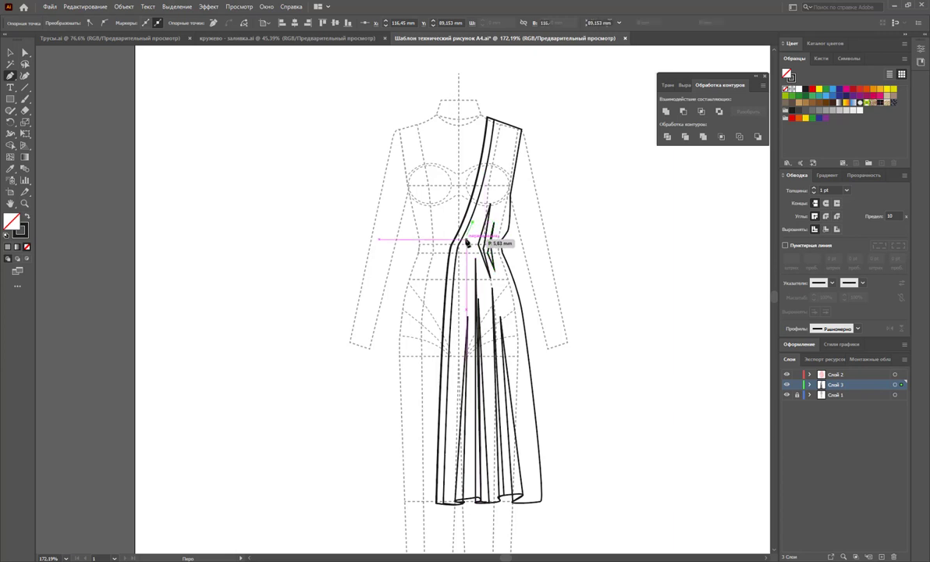
pyautogui.click(483, 248)
pyautogui.moveTo(473, 262); pyautogui.dragTo(472, 223)
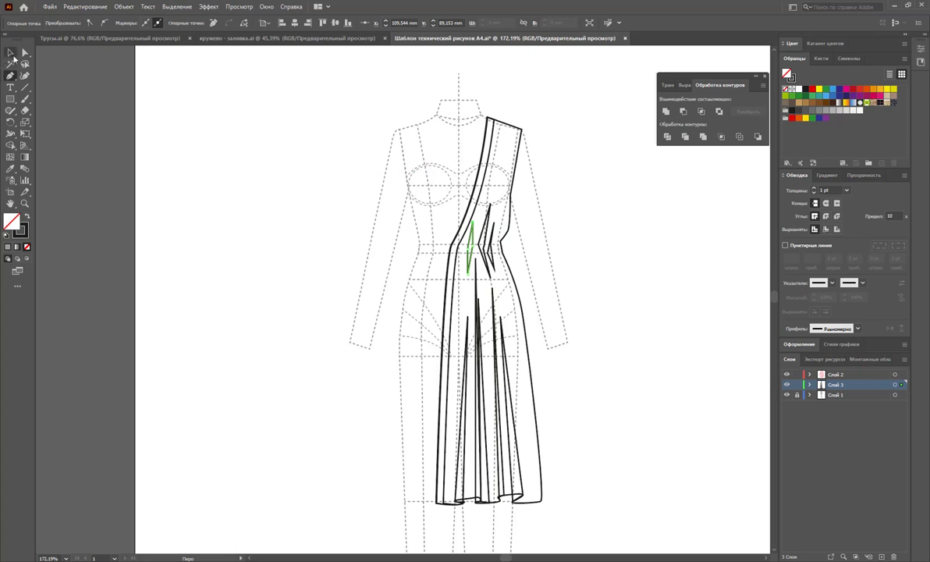
pyautogui.click(10, 53)
pyautogui.click(219, 181)
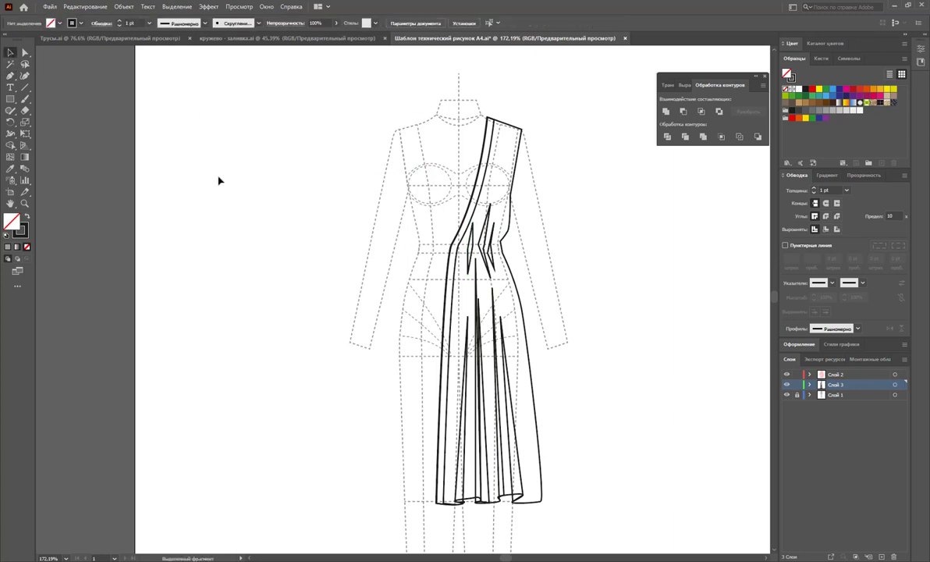
# - Draw the sleeve's outer edge from the shoulder down the arm to the cuff
pyautogui.click(10, 76)
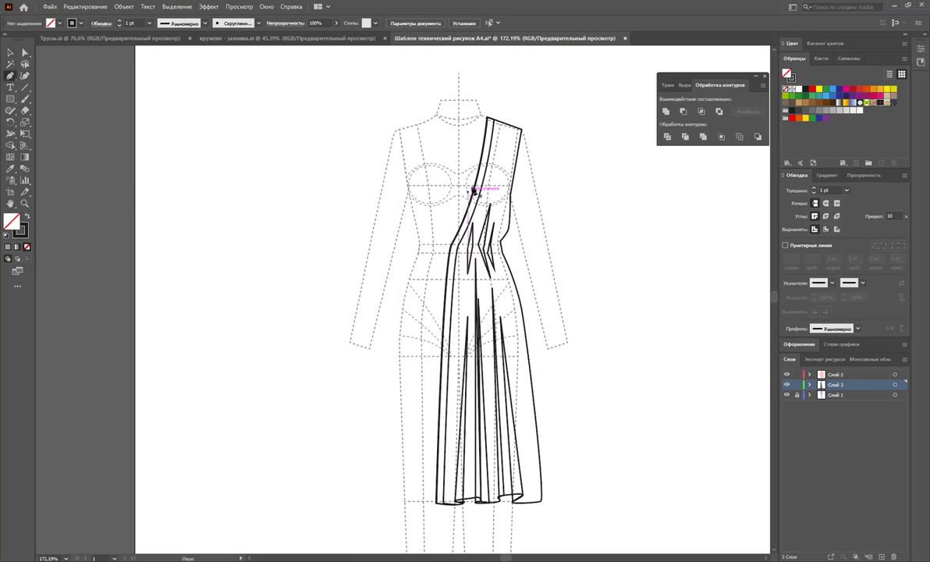
pyautogui.click(522, 131)
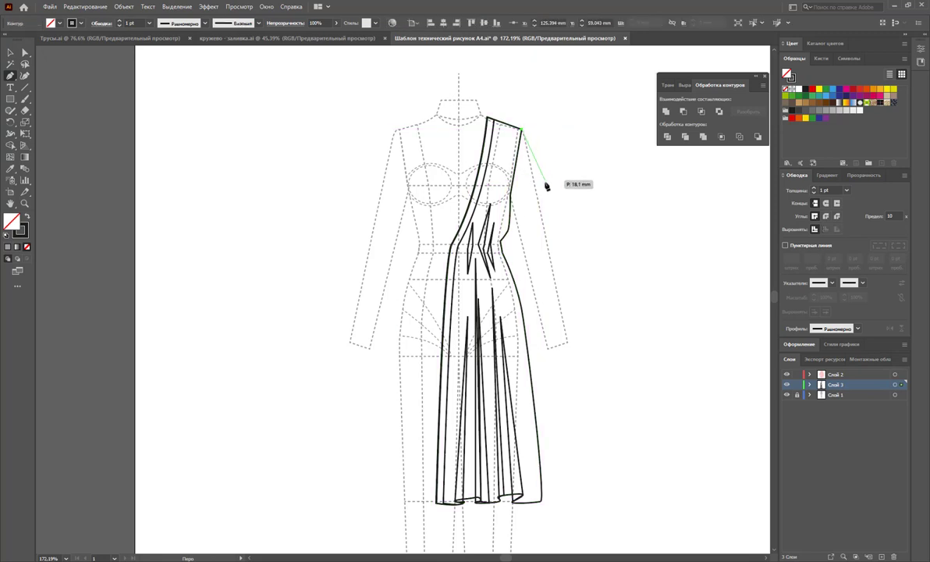
pyautogui.click(555, 240)
pyautogui.moveTo(566, 271); pyautogui.dragTo(562, 278)
pyautogui.hotkey('ctrl', 'z')
pyautogui.click(562, 277)
pyautogui.click(573, 324)
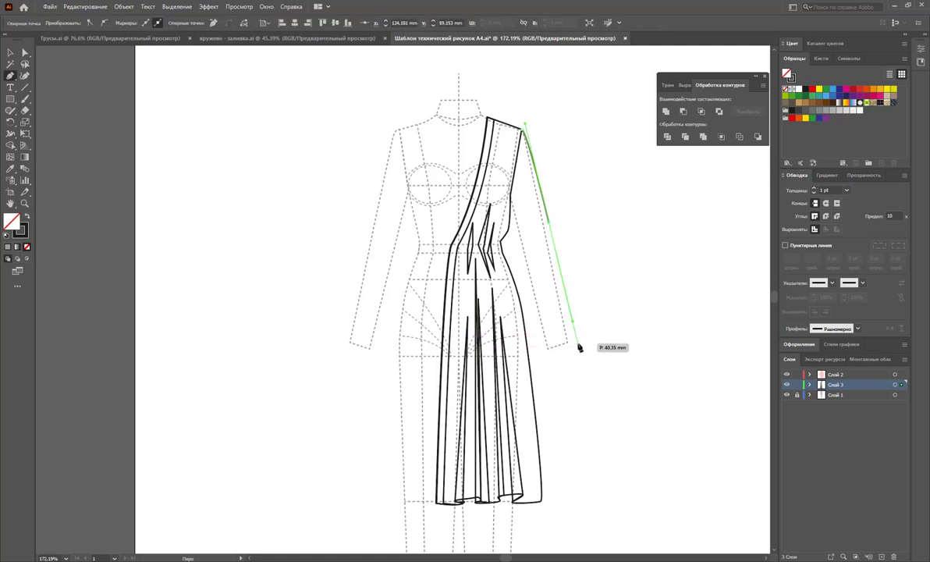
pyautogui.click(574, 342)
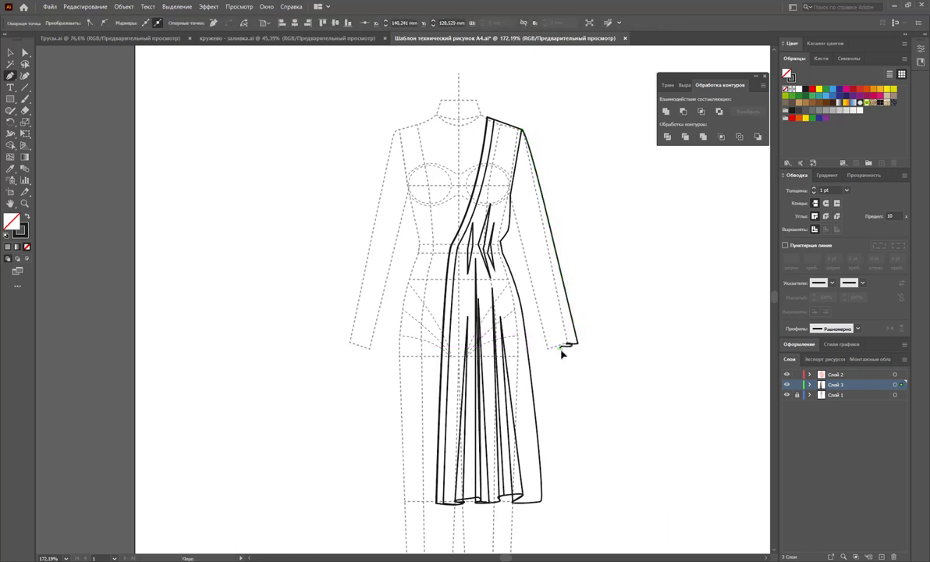
# - Draw the wavy cuff and the inner sleeve edge, closing the outline at the shoulder
pyautogui.click(554, 347)
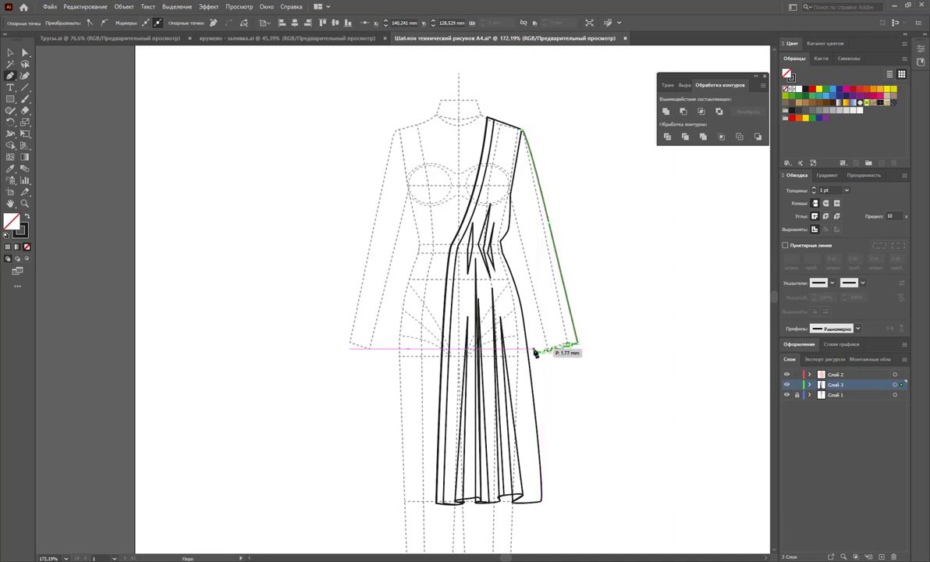
pyautogui.click(530, 350)
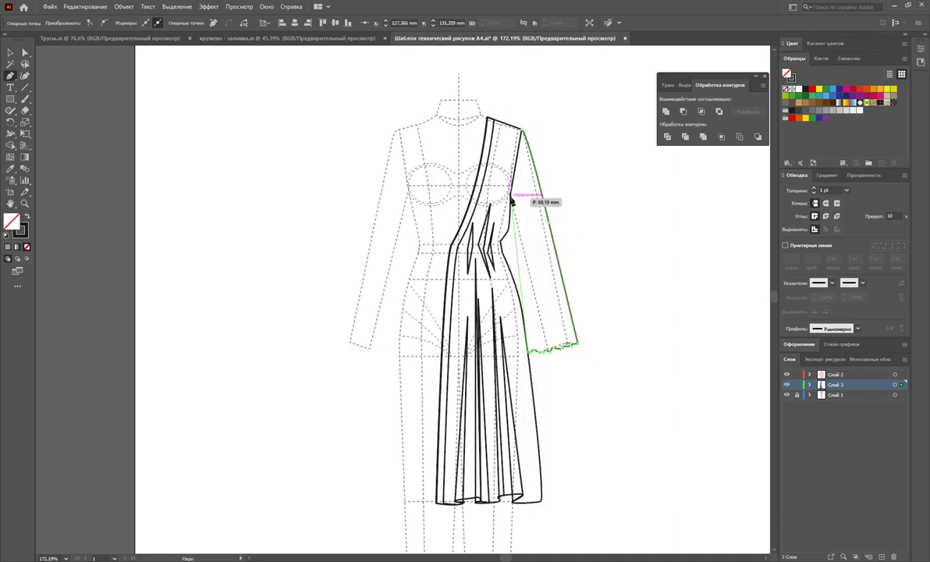
pyautogui.click(513, 194)
pyautogui.click(523, 129)
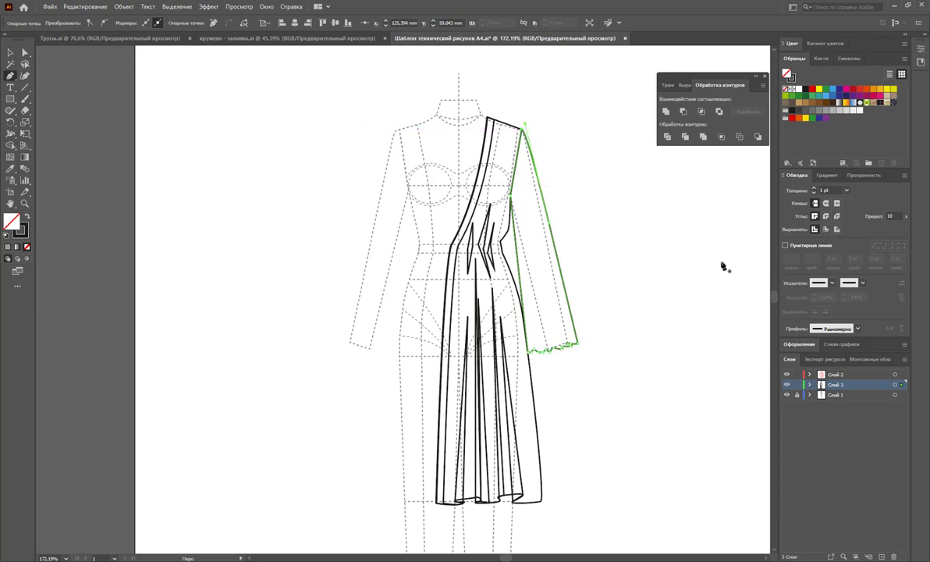
pyautogui.click(9, 53)
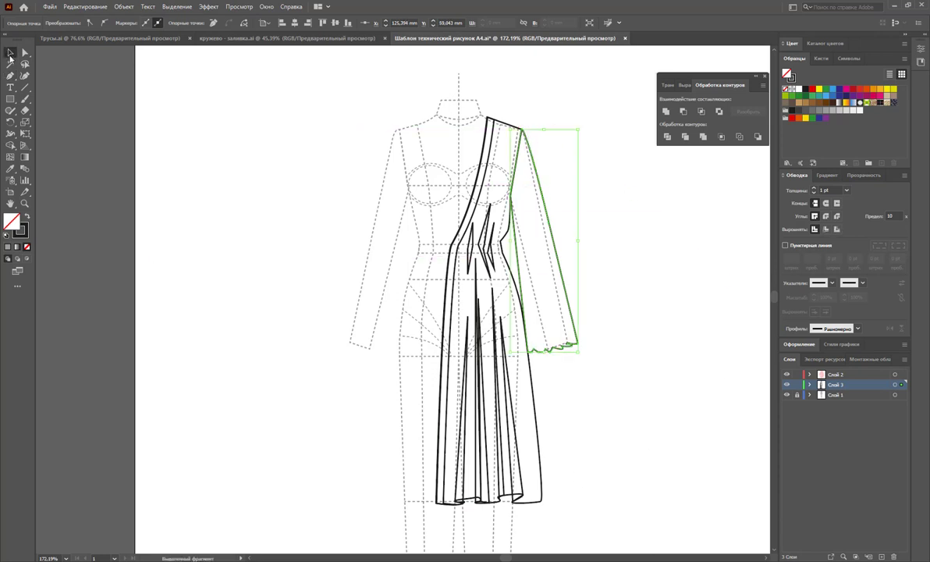
pyautogui.click(675, 373)
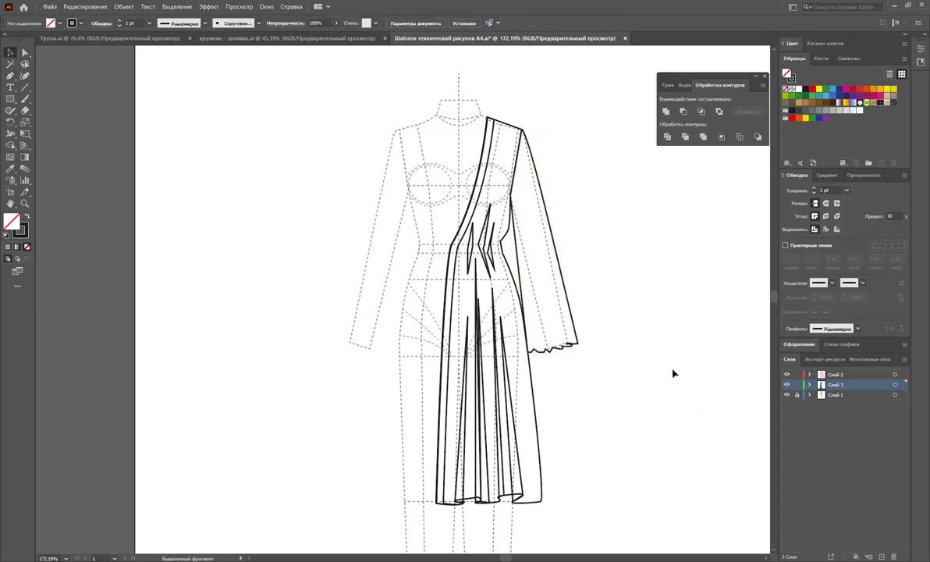
# - Draw the first fold lines inside the sleeve, from near the shoulder down to the cuff
pyautogui.click(10, 75)
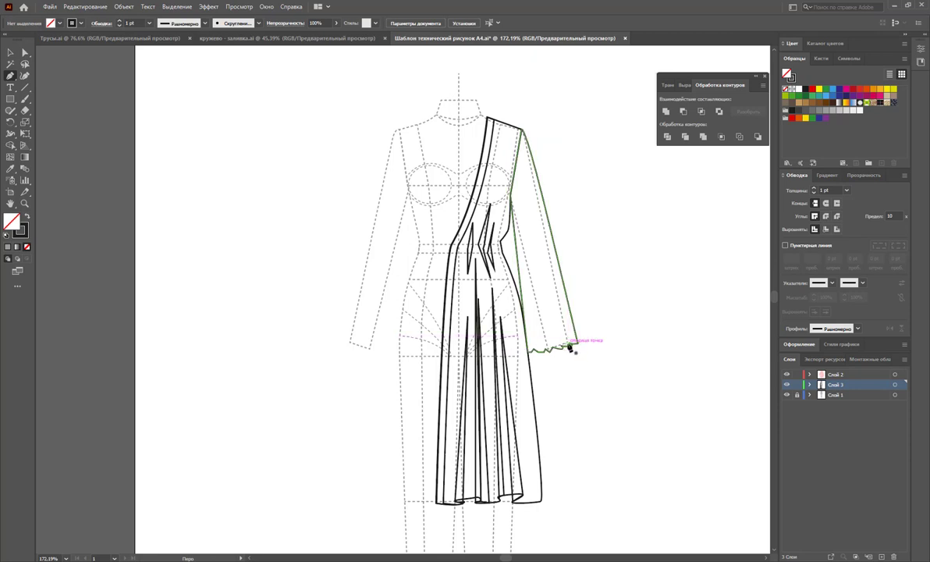
pyautogui.click(570, 346)
pyautogui.click(527, 165)
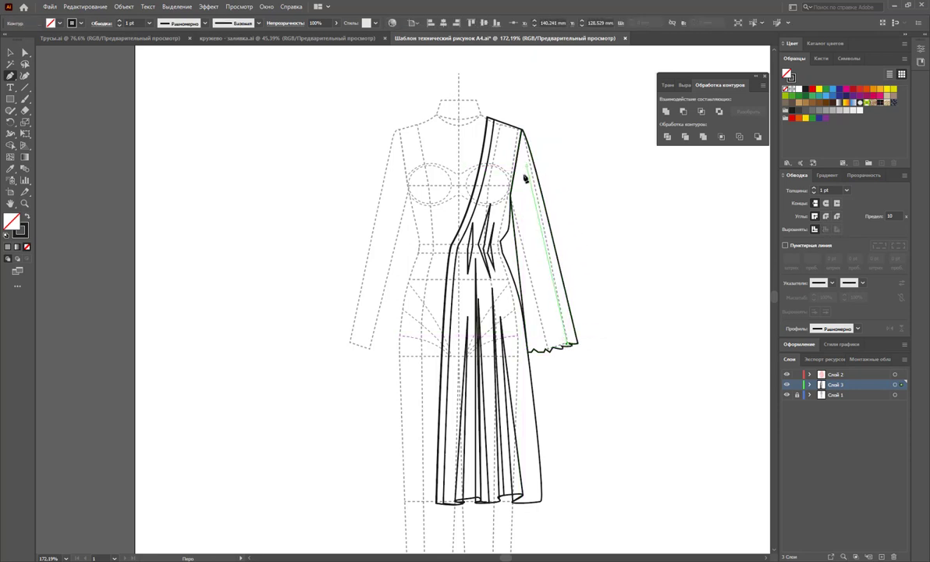
pyautogui.click(574, 345)
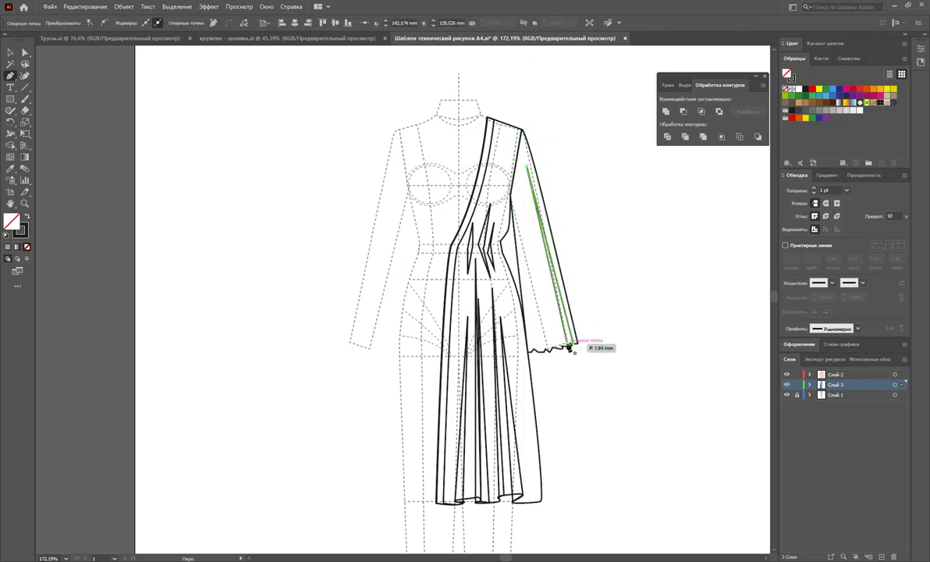
pyautogui.click(521, 191)
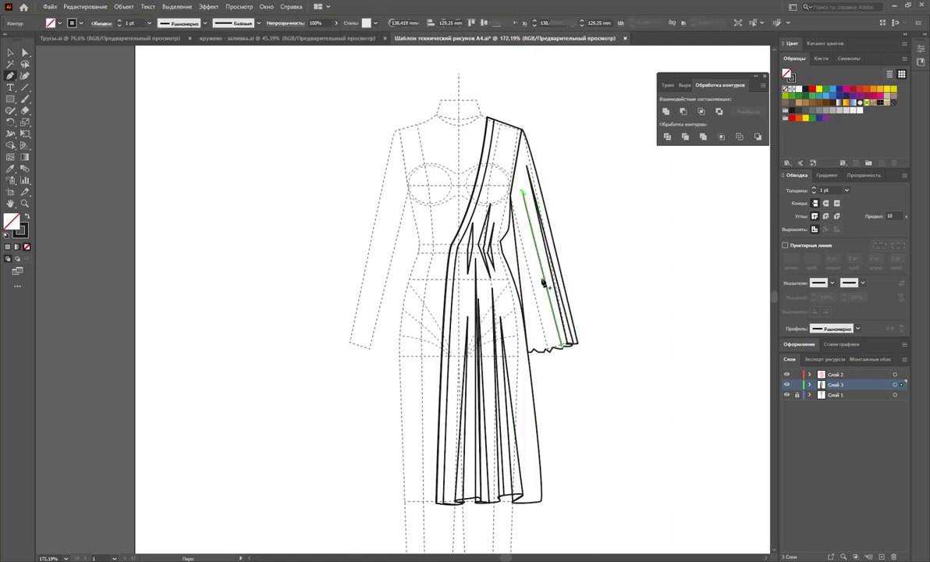
pyautogui.click(569, 345)
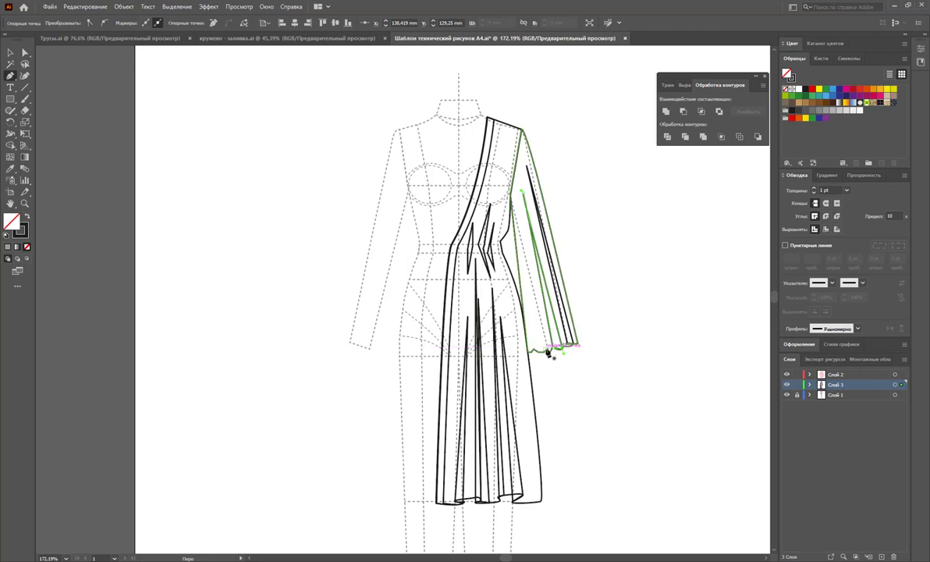
pyautogui.press('Escape')
pyautogui.click(536, 292)
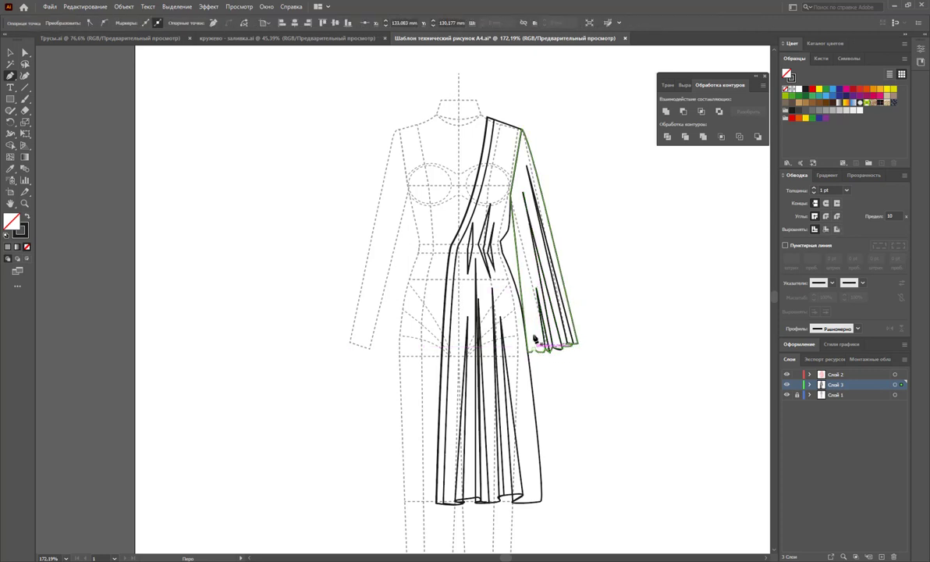
pyautogui.press('Escape')
# - Add three more sleeve fold lines running down to the wavy cuff
pyautogui.click(520, 211)
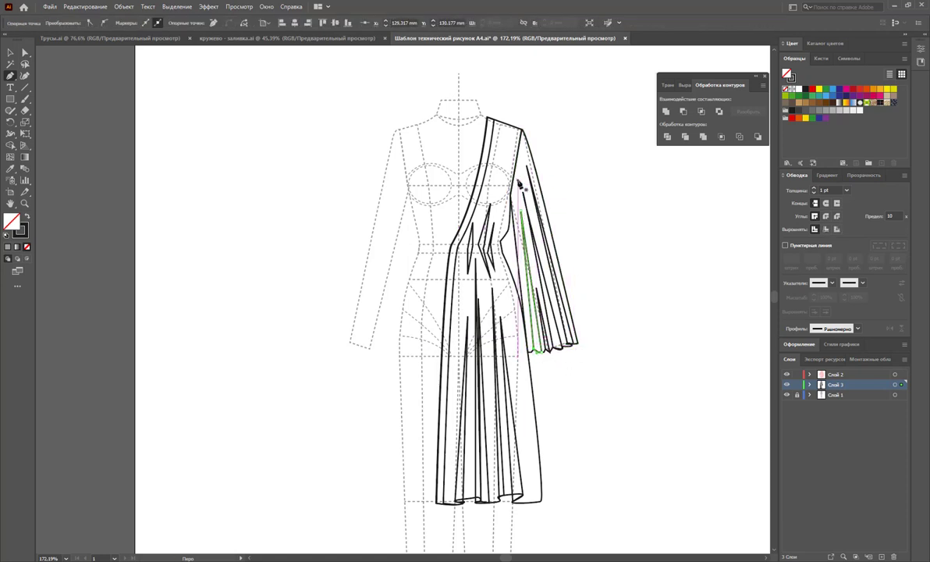
pyautogui.click(522, 174)
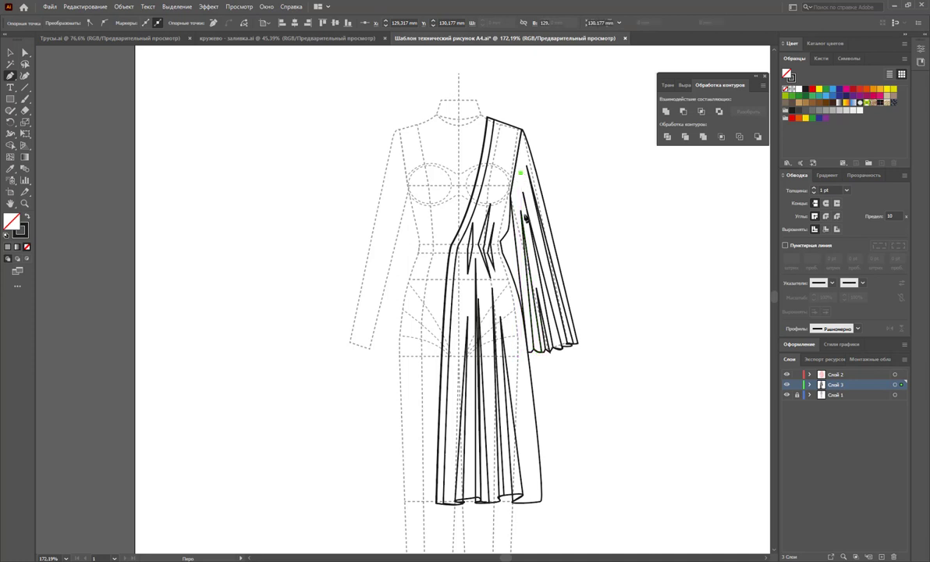
pyautogui.click(570, 346)
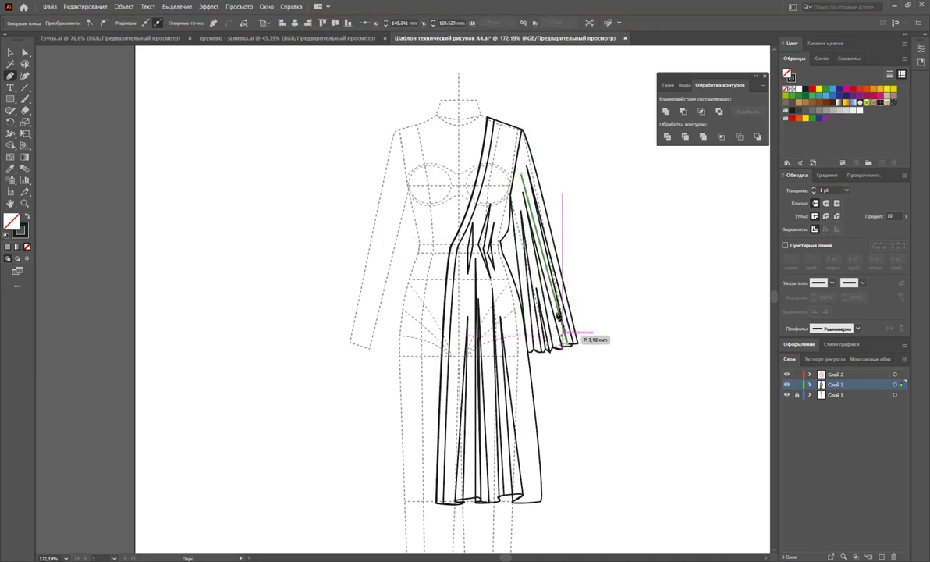
pyautogui.click(521, 175)
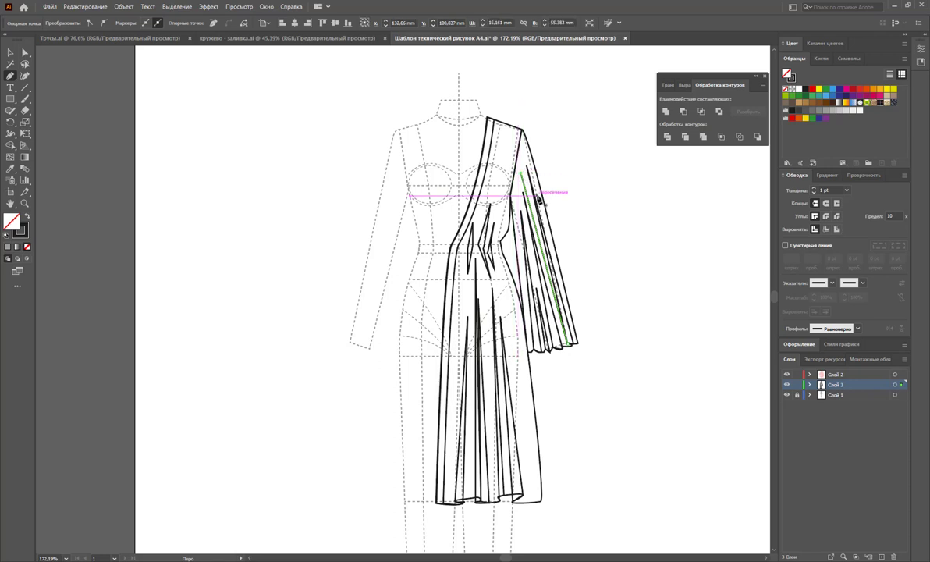
pyautogui.click(568, 349)
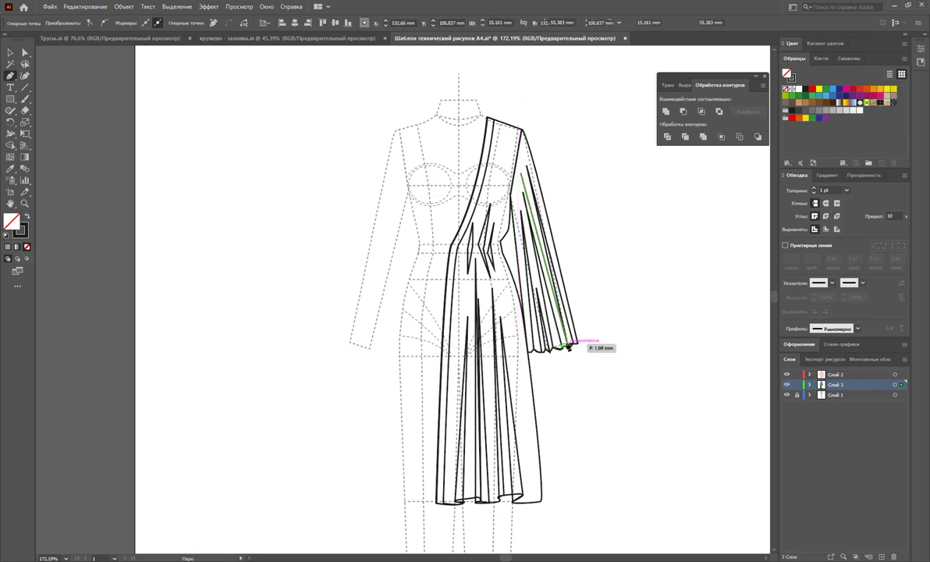
pyautogui.click(536, 241)
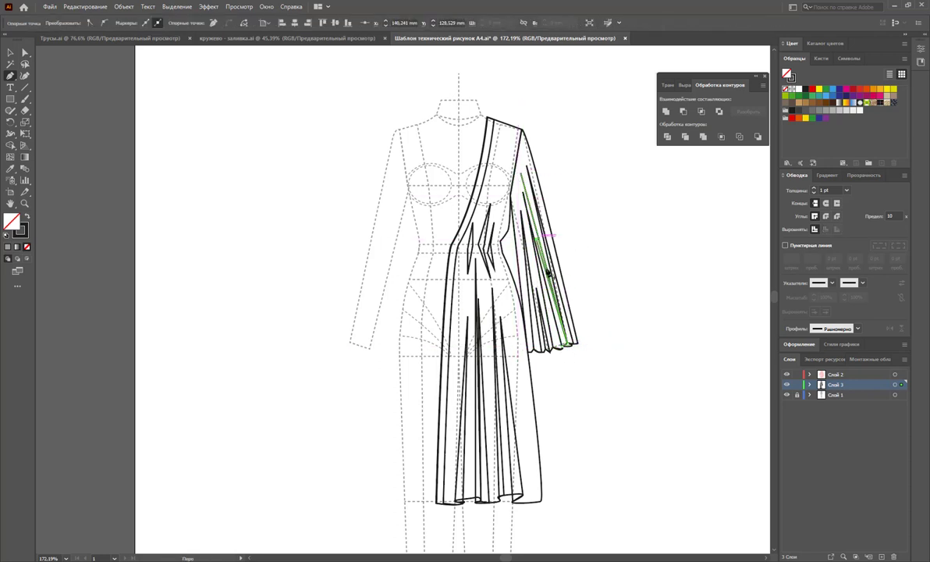
pyautogui.click(562, 345)
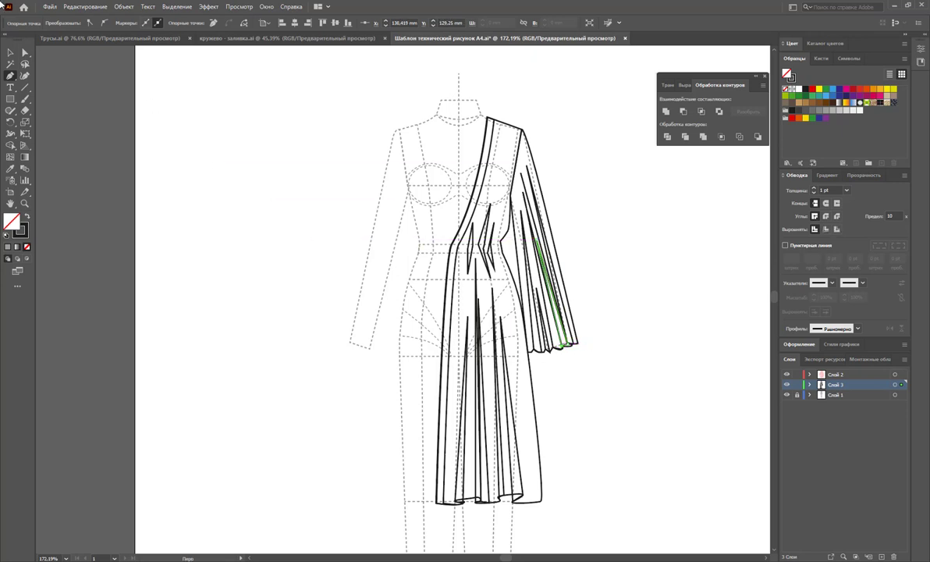
pyautogui.click(10, 52)
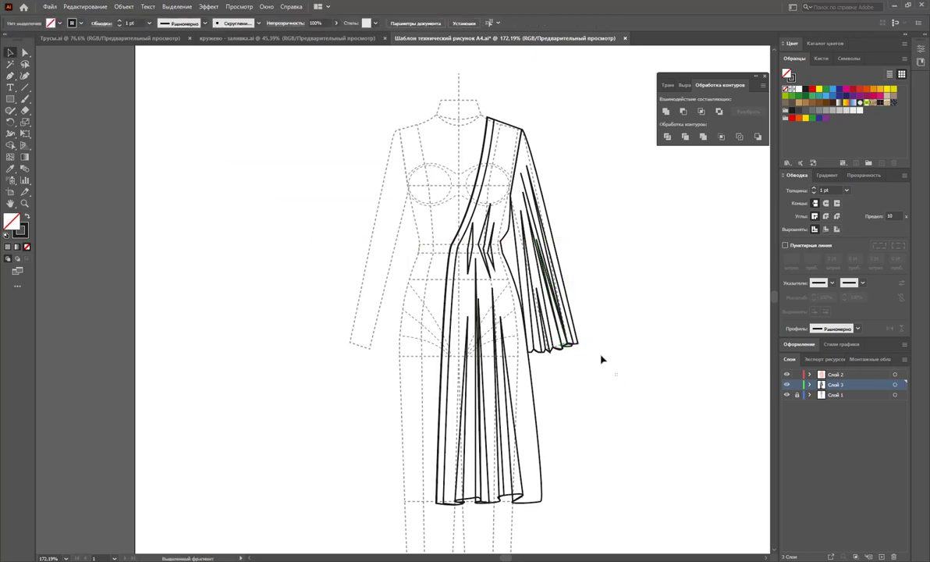
# - Try dragging a copy of the sleeve to the right, then undo it
pyautogui.moveTo(605, 359); pyautogui.dragTo(512, 261)
pyautogui.click(601, 244)
pyautogui.click(533, 353)
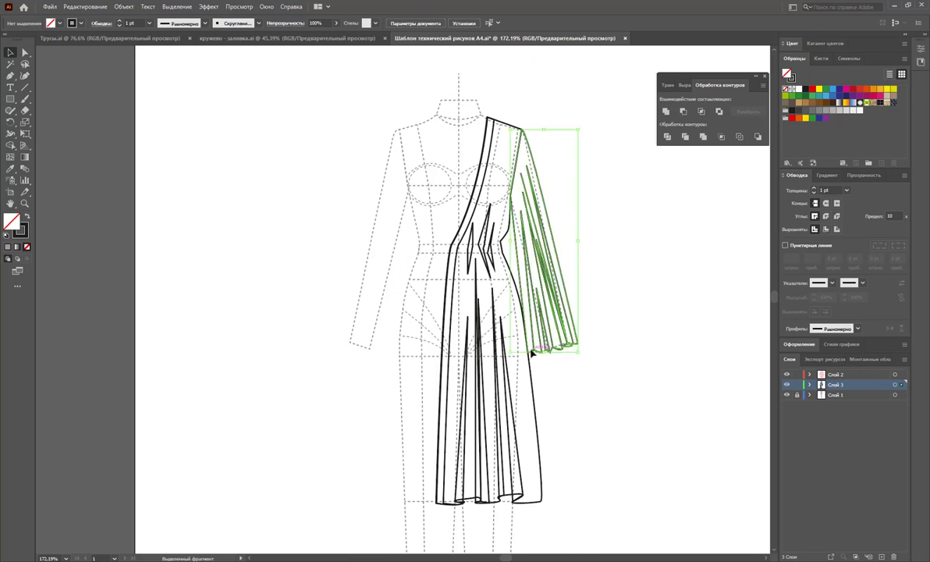
pyautogui.press('a')
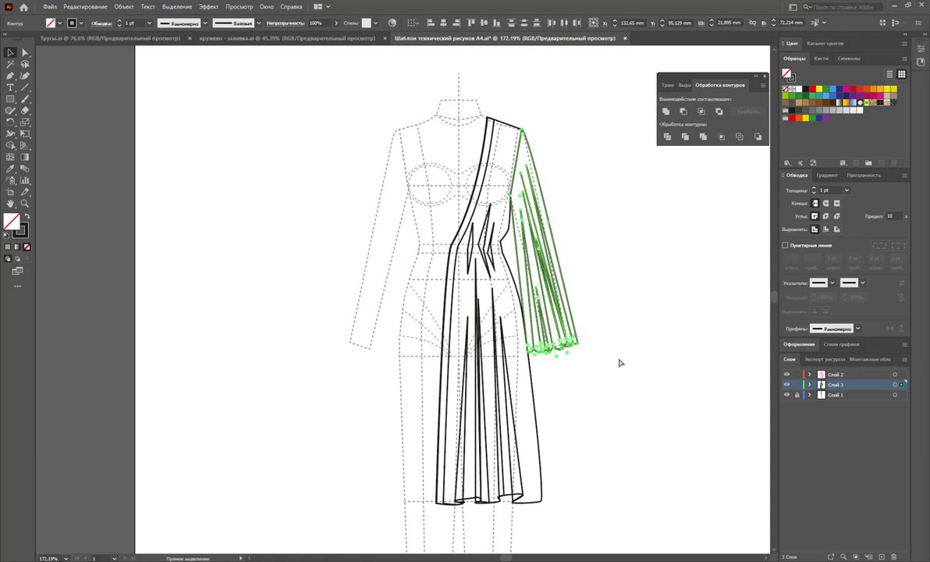
pyautogui.press('v')
pyautogui.moveTo(553, 307); pyautogui.dragTo(622, 303)
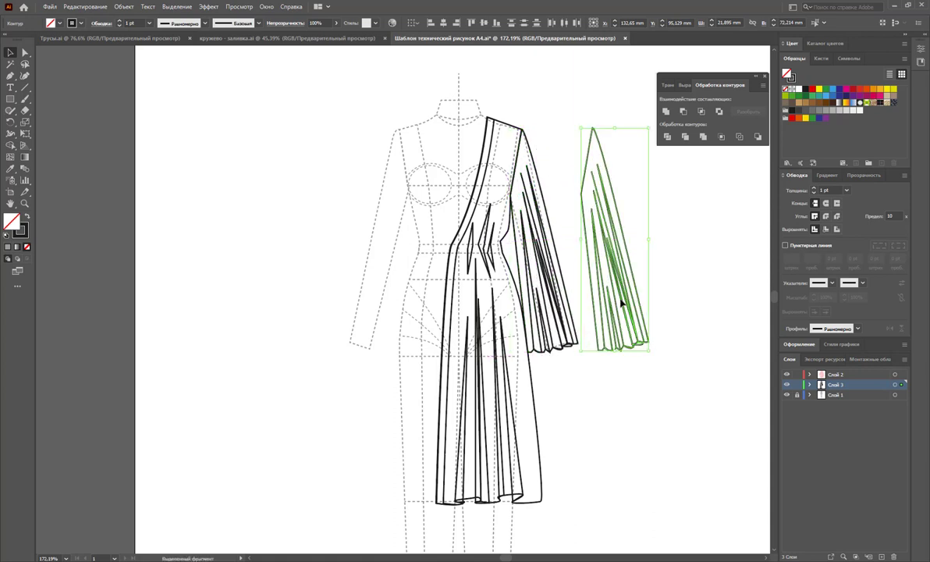
pyautogui.hotkey('ctrl', 'z')
pyautogui.click(661, 379)
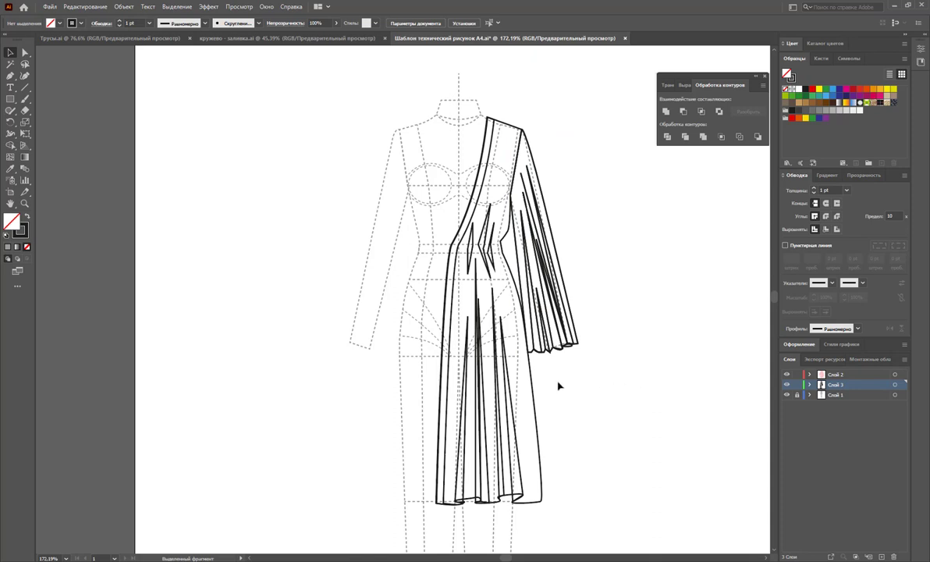
# - Select all the half-dress paths with Ctrl+A after area-selection attempts
pyautogui.moveTo(614, 92); pyautogui.dragTo(415, 528)
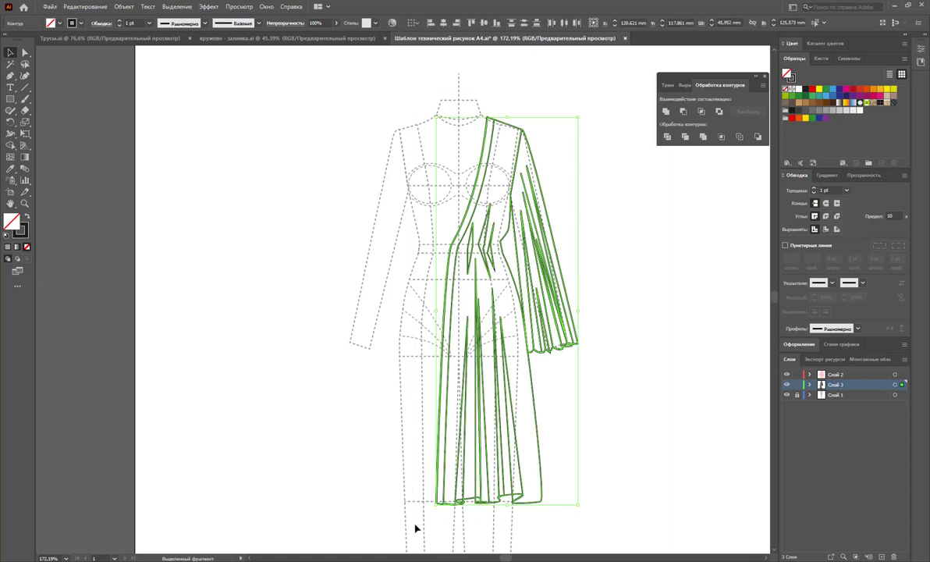
pyautogui.click(644, 367)
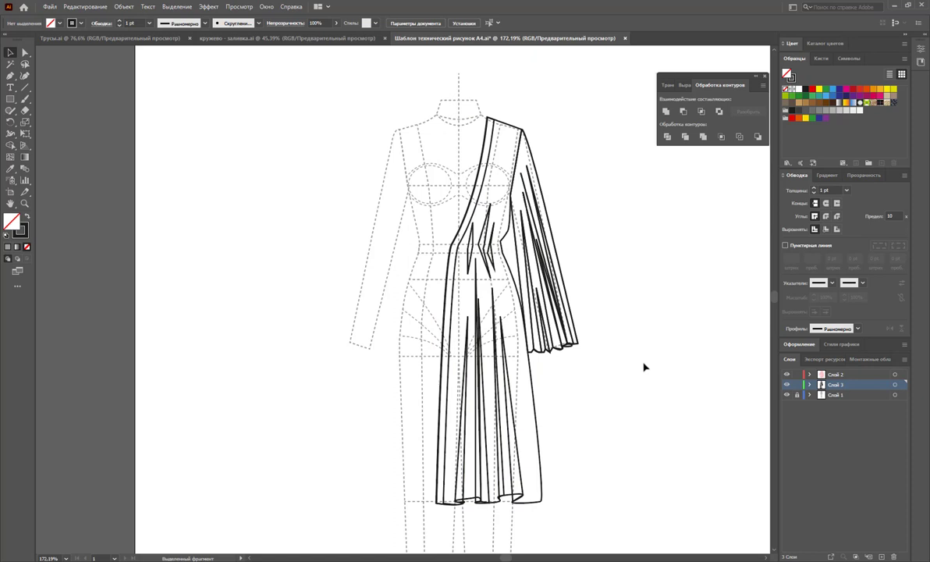
pyautogui.moveTo(564, 96); pyautogui.dragTo(413, 523)
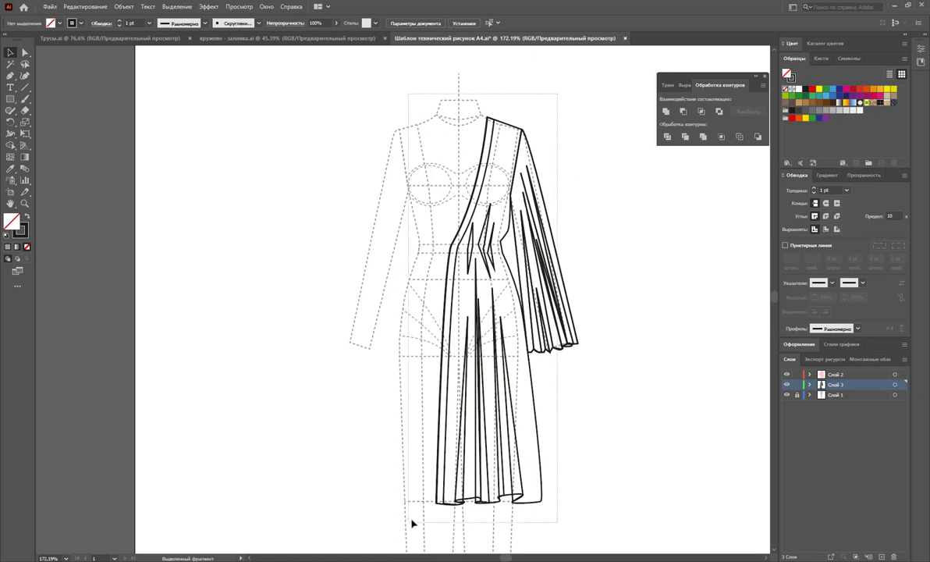
pyautogui.click(670, 441)
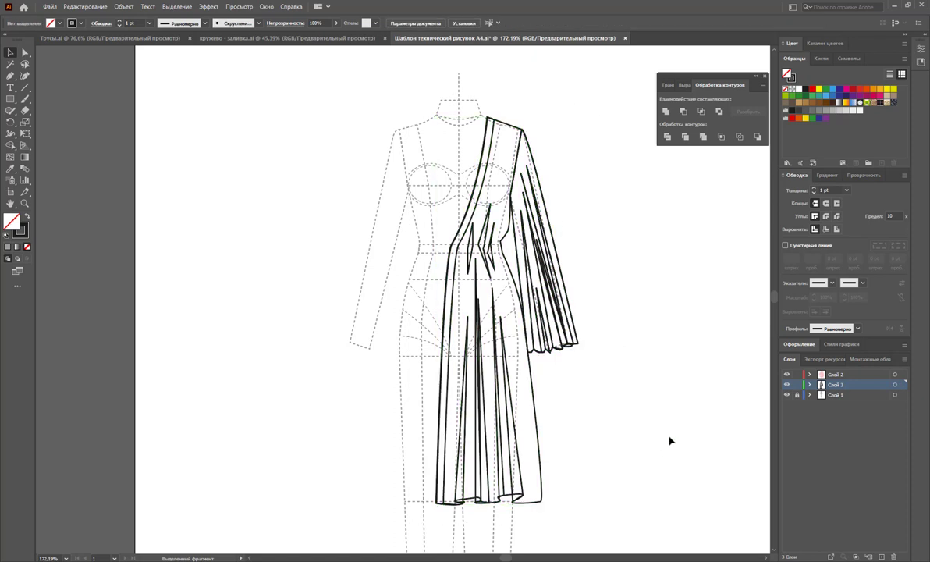
pyautogui.hotkey('ctrl', 'a')
pyautogui.click(669, 441)
pyautogui.hotkey('ctrl', 'a')
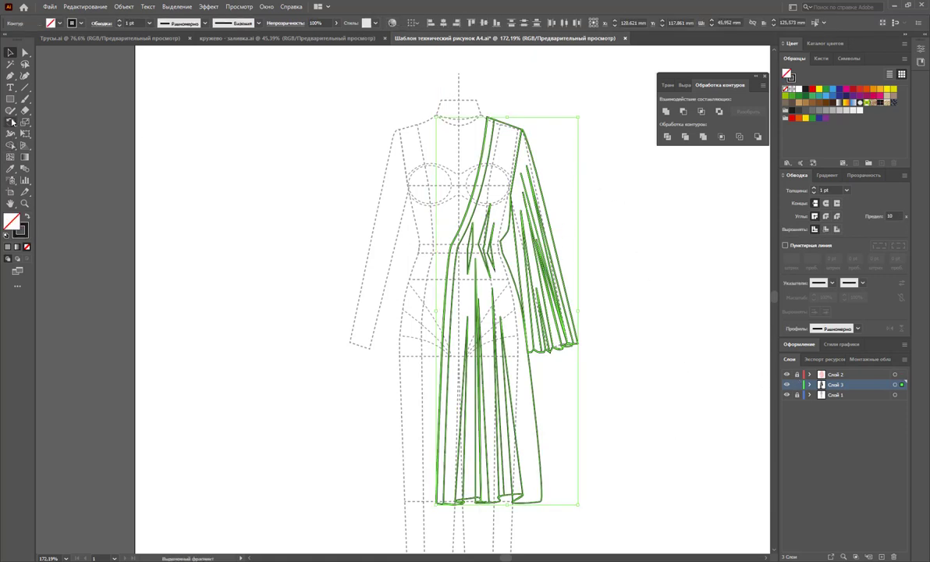
# - Reflect a copy of the half-dress across the vertical centre line, then deselect
pyautogui.click(10, 121)
pyautogui.click(28, 134)
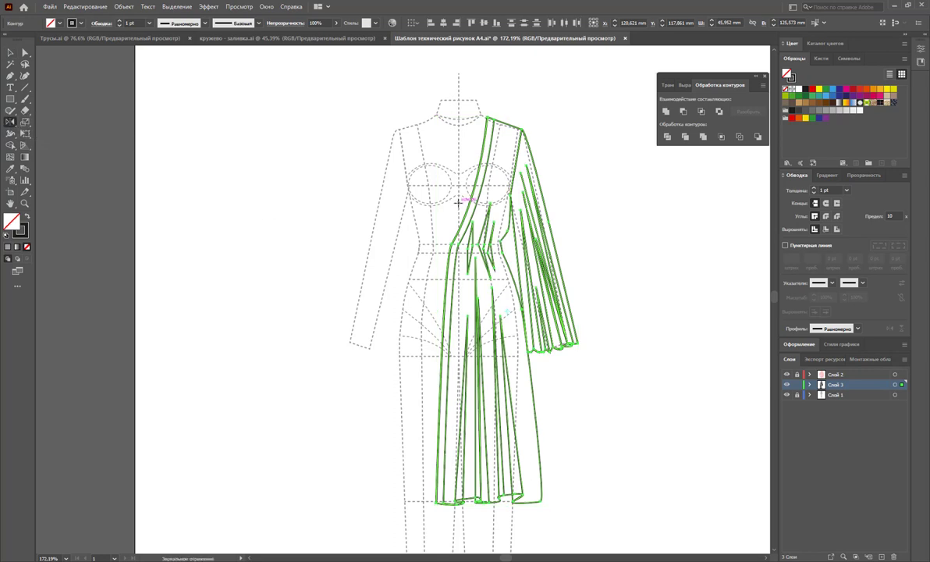
pyautogui.moveTo(492, 217); pyautogui.dragTo(439, 214)
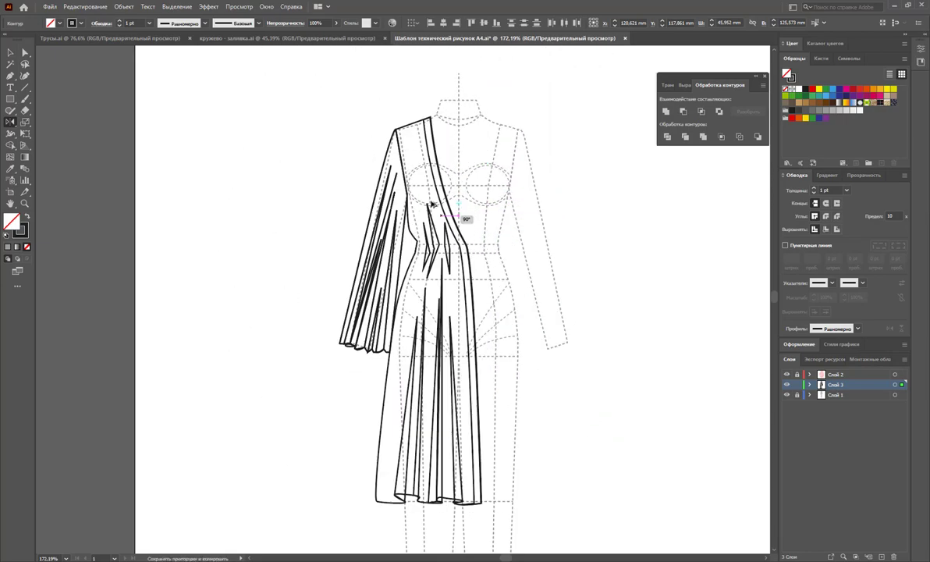
pyautogui.moveTo(431, 204); pyautogui.dragTo(428, 200)
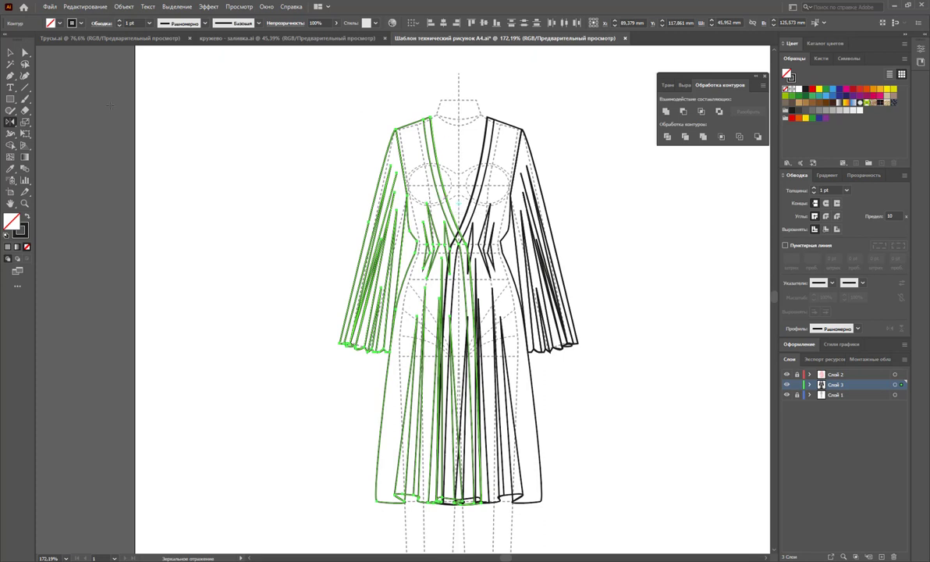
pyautogui.click(11, 53)
pyautogui.click(139, 195)
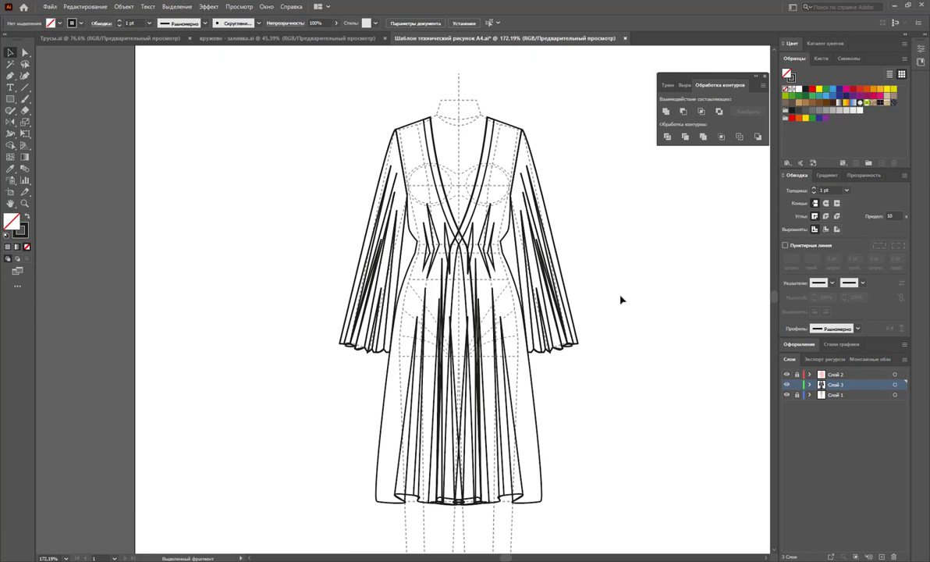
# - Trace a closed front-panel path from the collar down the centre line to the waist
pyautogui.click(11, 76)
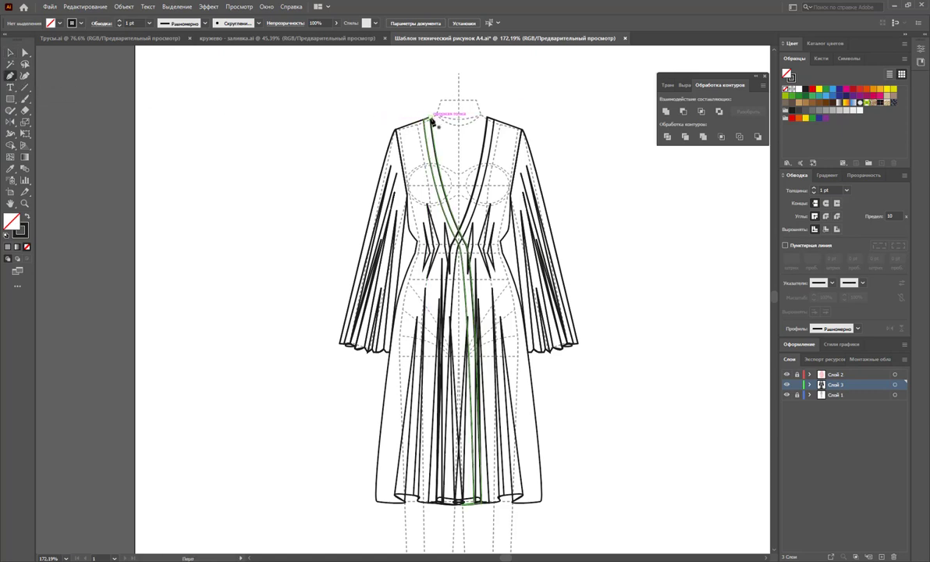
pyautogui.click(432, 118)
pyautogui.click(458, 118)
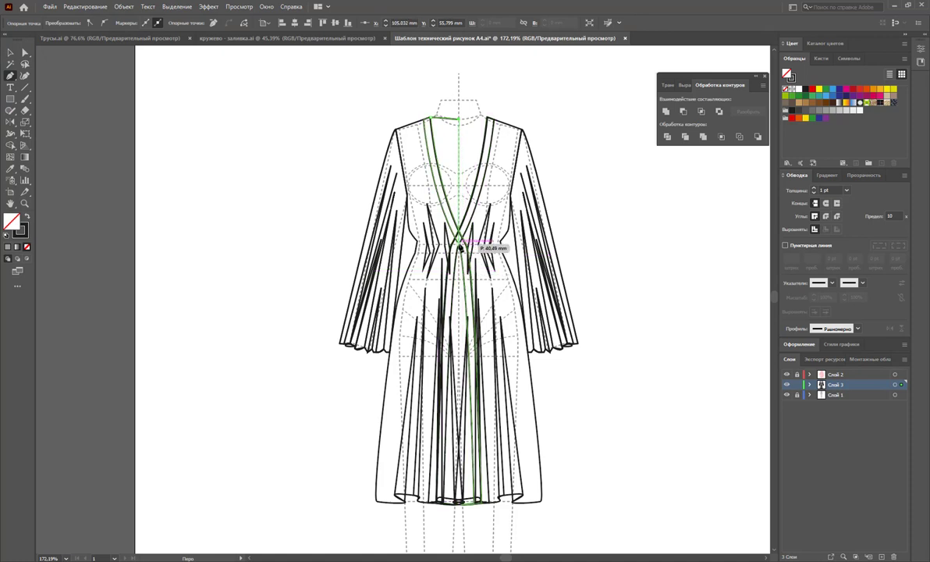
pyautogui.click(460, 248)
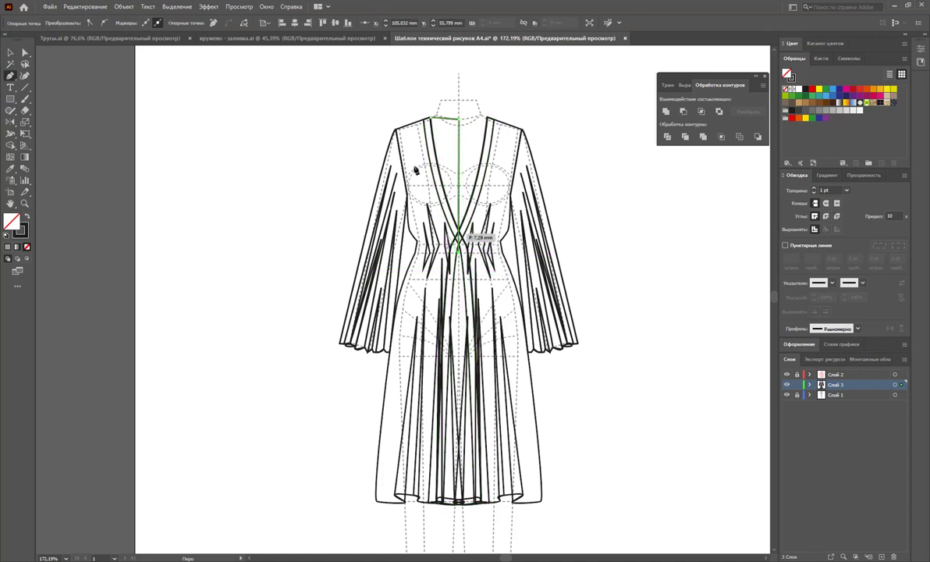
pyautogui.click(431, 119)
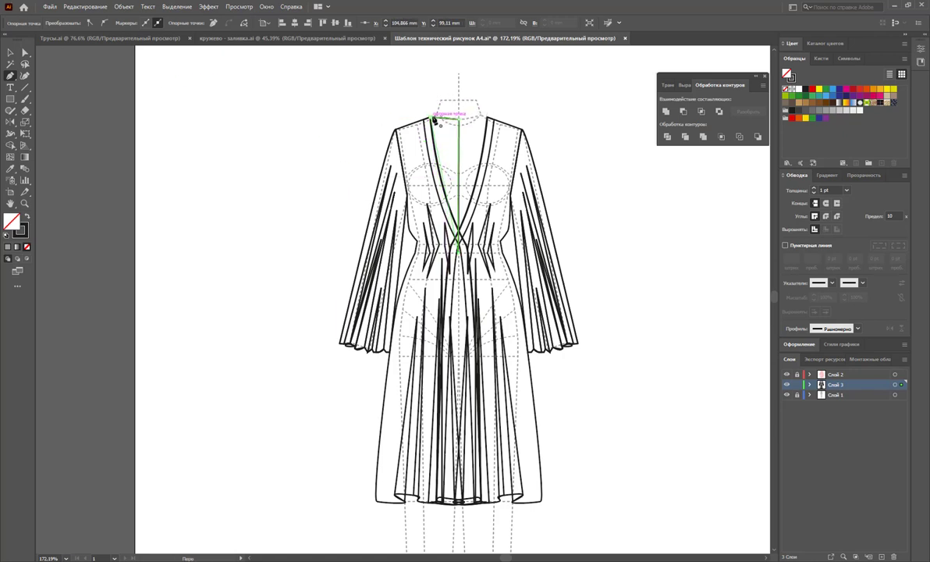
pyautogui.click(458, 119)
pyautogui.click(10, 53)
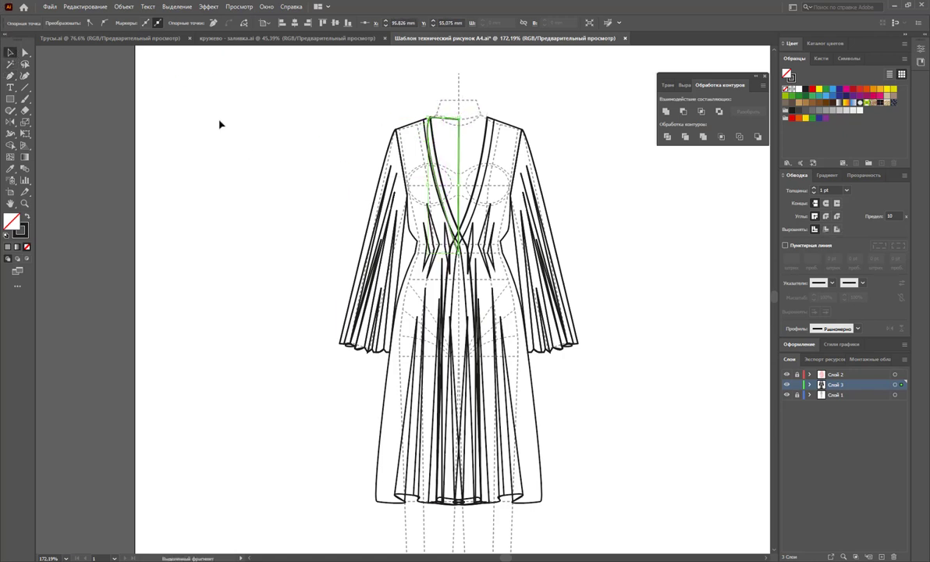
# - Move the dress's left-side body outline onto the empty canvas at right
pyautogui.moveTo(405, 131); pyautogui.dragTo(638, 135)
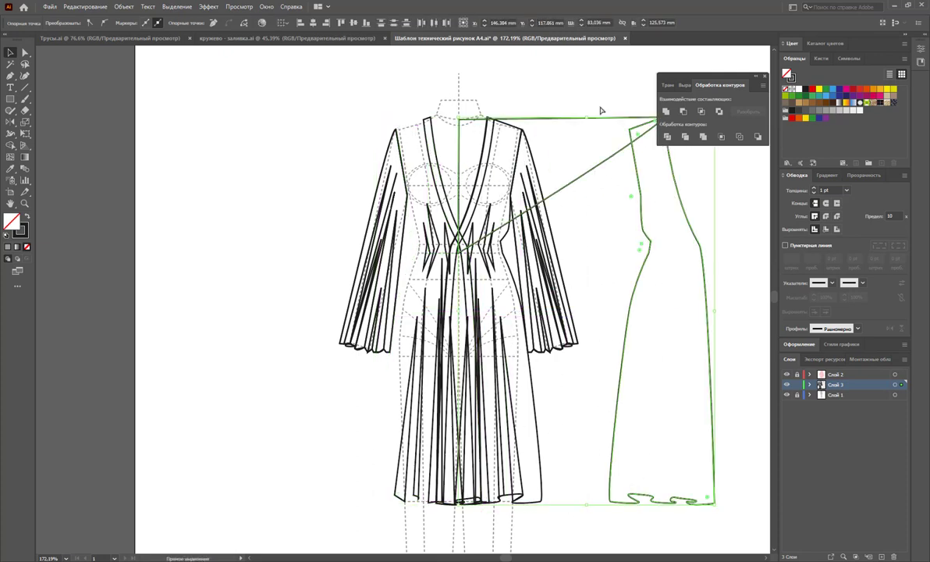
pyautogui.hotkey('ctrl', 'z')
pyautogui.click(456, 114)
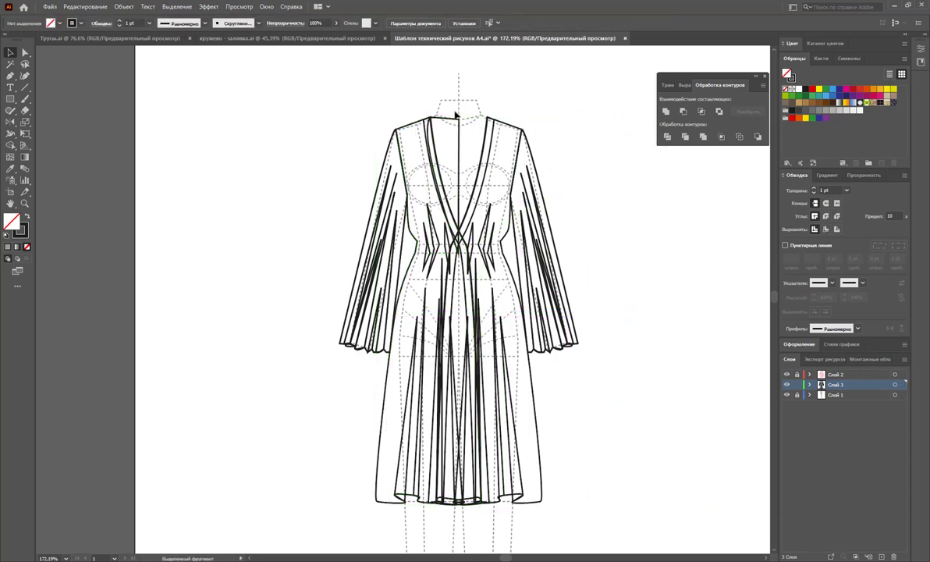
pyautogui.click(407, 130)
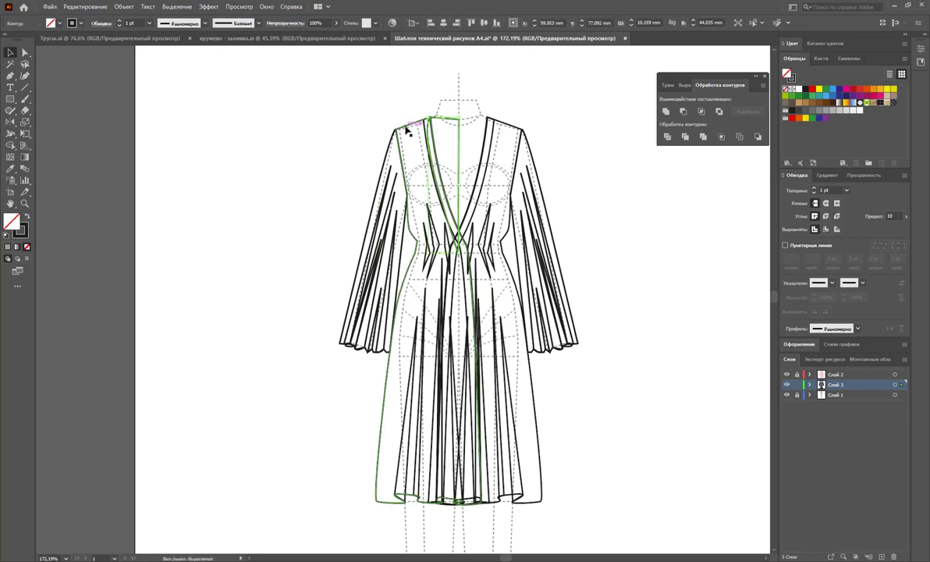
pyautogui.moveTo(406, 131); pyautogui.dragTo(618, 133)
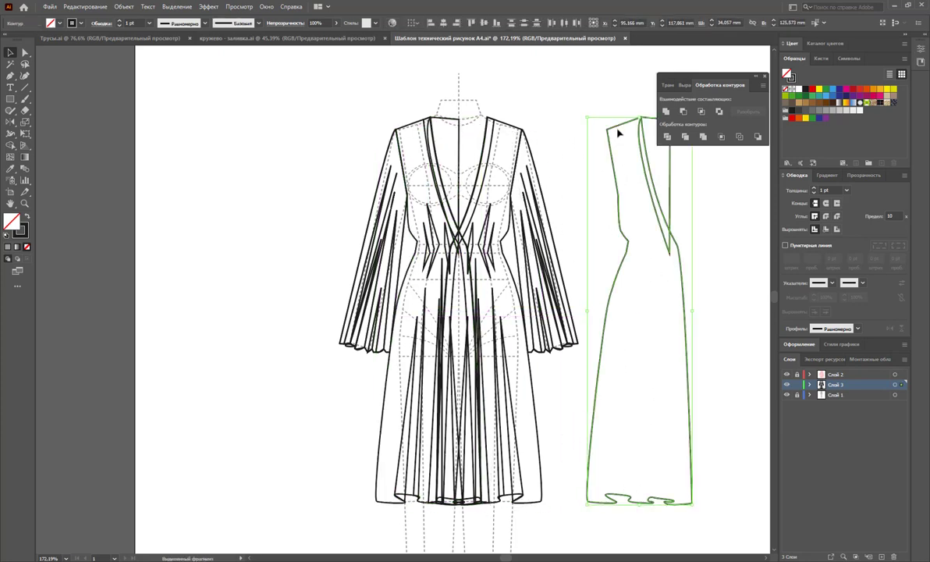
pyautogui.click(578, 62)
pyautogui.click(458, 131)
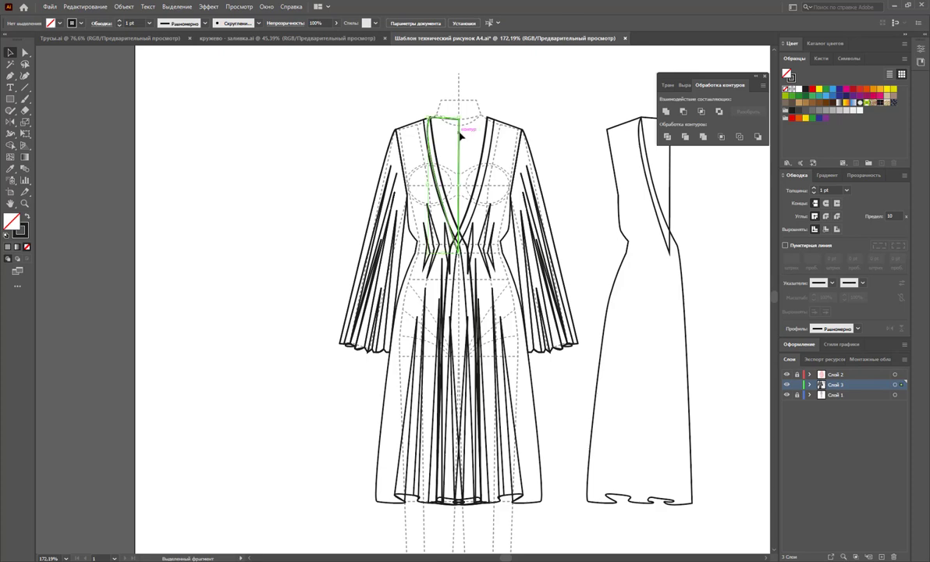
pyautogui.click(604, 100)
# - Merge the right-hand dress shape into one outline with Pathfinder Unite, removing the V line
pyautogui.scroll(1, 621, 183)
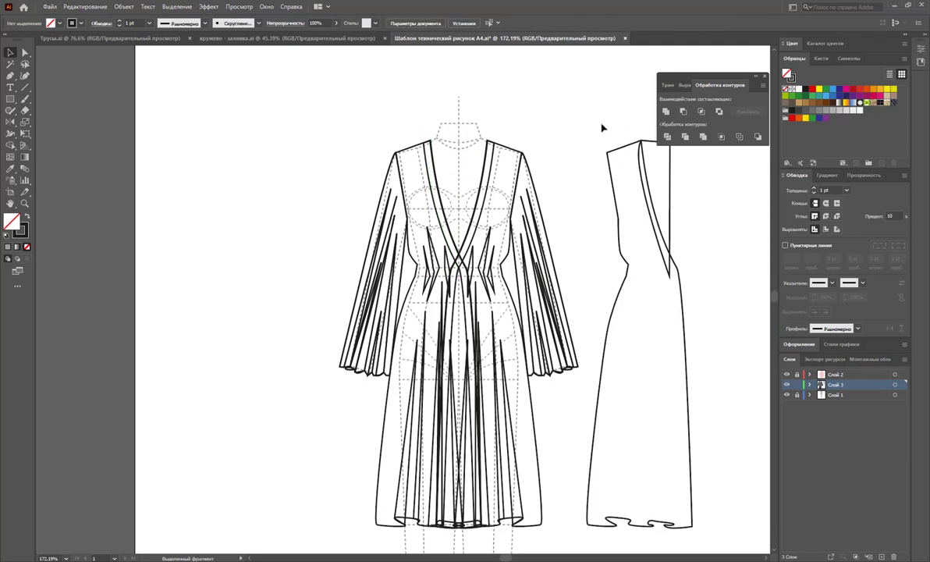
pyautogui.moveTo(676, 187); pyautogui.dragTo(673, 184)
pyautogui.click(666, 111)
pyautogui.click(694, 243)
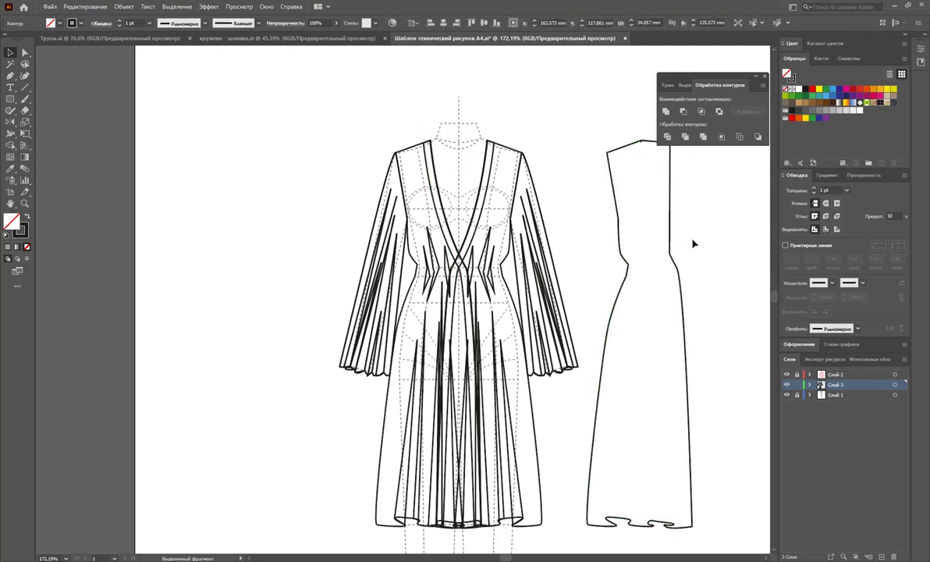
pyautogui.scroll(1, 686, 224)
pyautogui.scroll(-1, 686, 223)
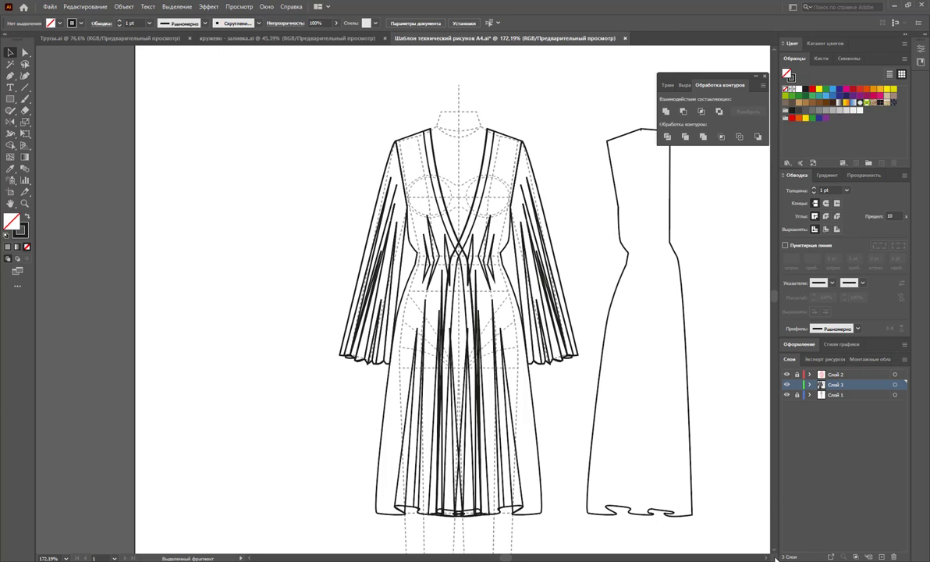
pyautogui.hscroll(2, 767, 559)
pyautogui.hscroll(1, 767, 556)
# - Draw a rectangle over the outline's right half and Pathfinder-divide them
pyautogui.click(596, 394)
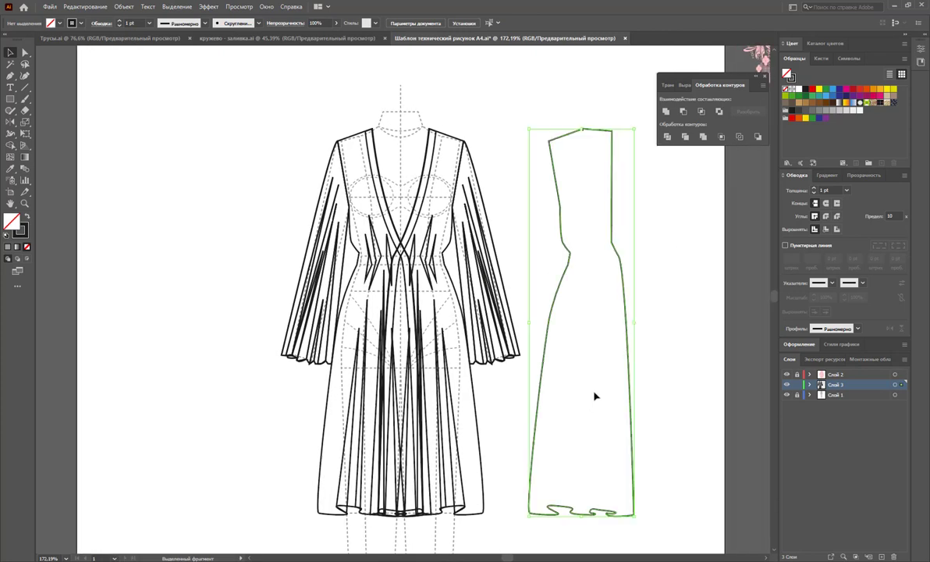
pyautogui.click(10, 99)
pyautogui.scroll(1, 546, 188)
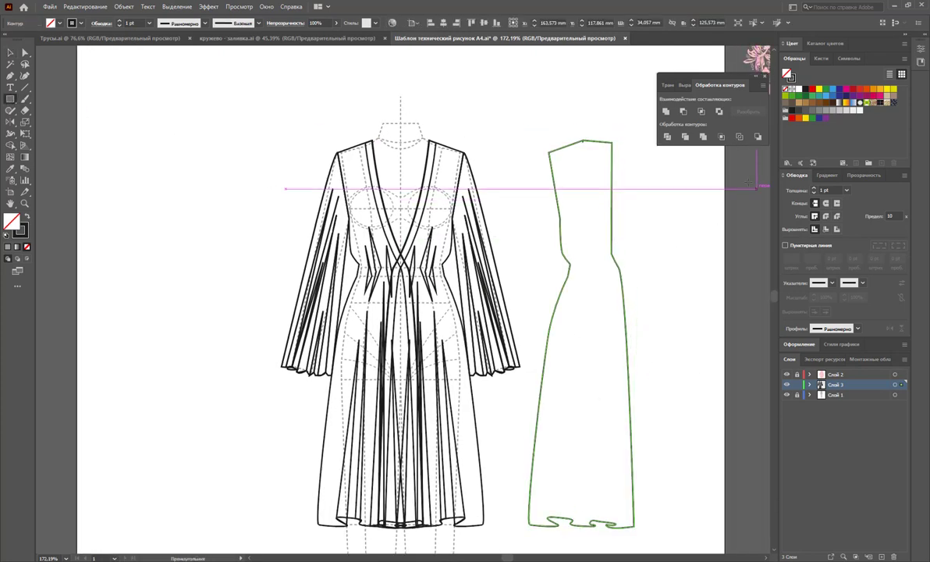
pyautogui.scroll(-1, 642, 95)
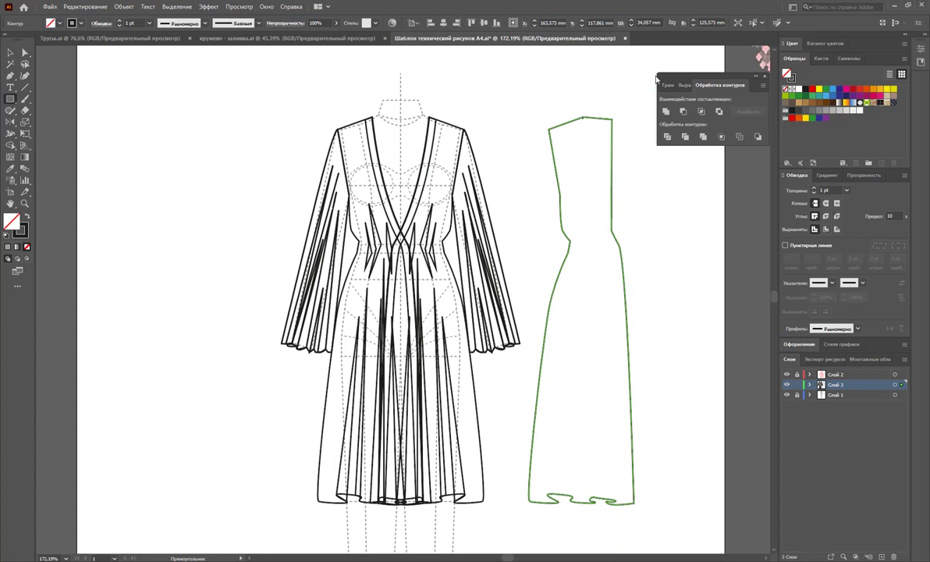
pyautogui.moveTo(690, 62)
pyautogui.mouseDown()
pyautogui.moveTo(630, 487)
pyautogui.moveTo(611, 536)
pyautogui.mouseUp()
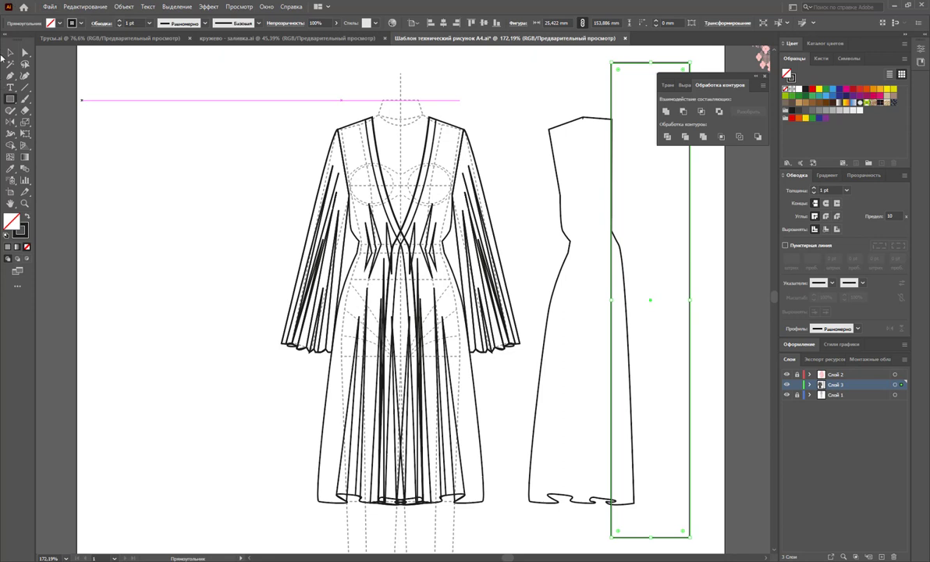
pyautogui.click(9, 52)
pyautogui.keyDown('shift'); pyautogui.click(621, 328); pyautogui.keyUp('shift')
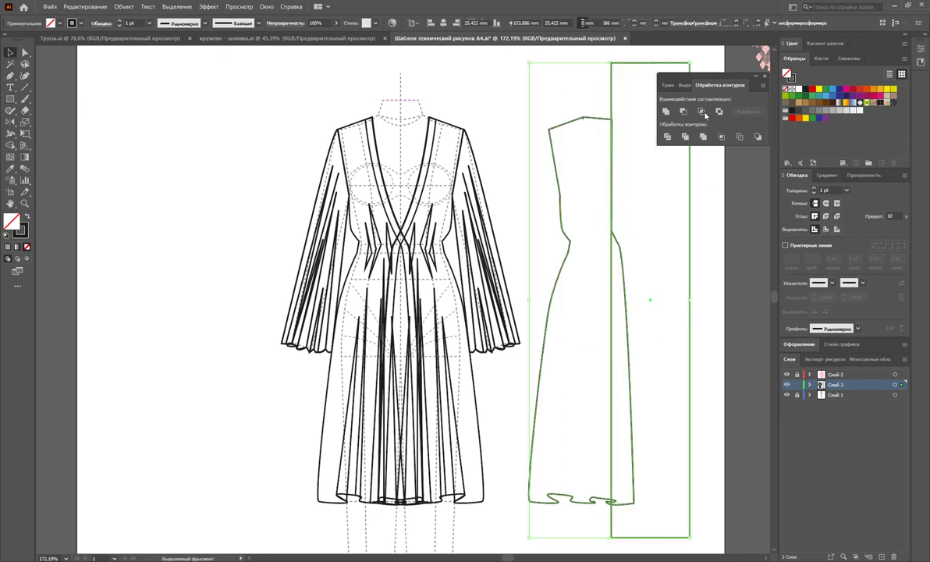
# - Ungroup the divided pieces and delete the right-hand piece
pyautogui.click(642, 262)
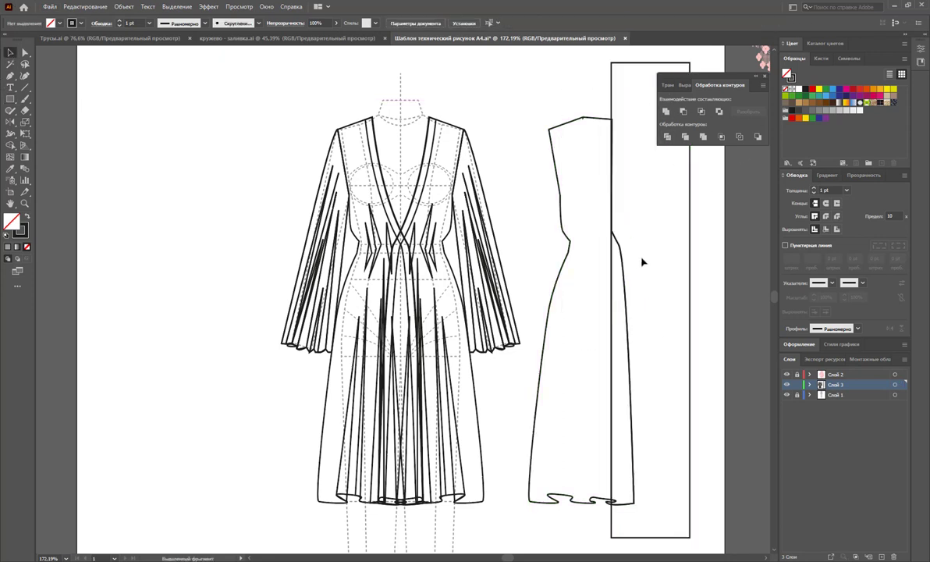
pyautogui.click(628, 316)
pyautogui.rightClick(629, 315)
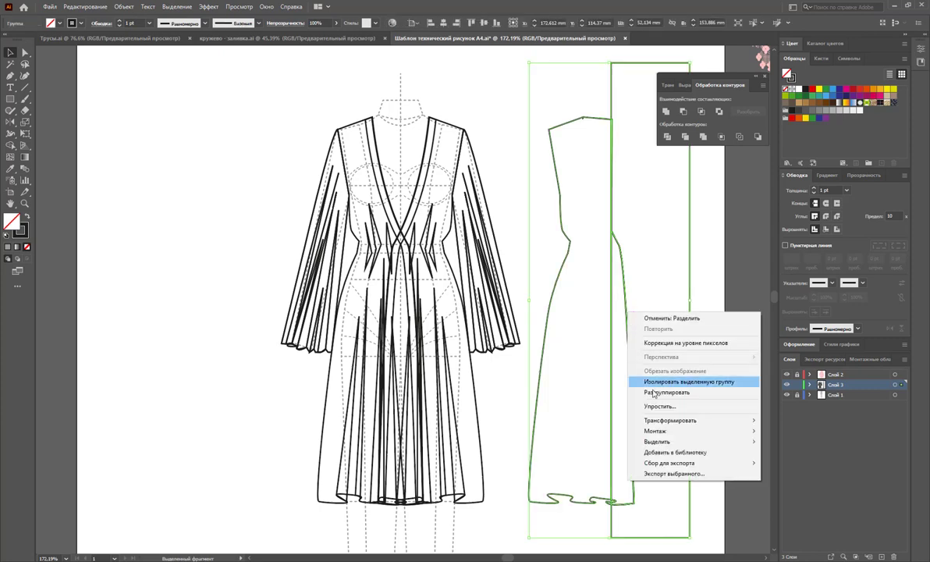
pyautogui.click(687, 392)
pyautogui.click(710, 322)
pyautogui.click(619, 384)
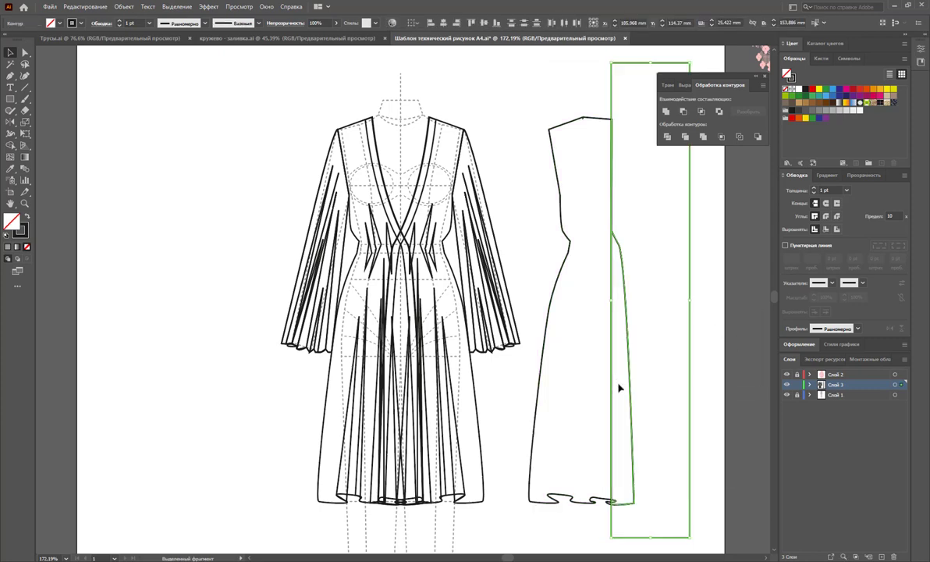
pyautogui.press('Delete')
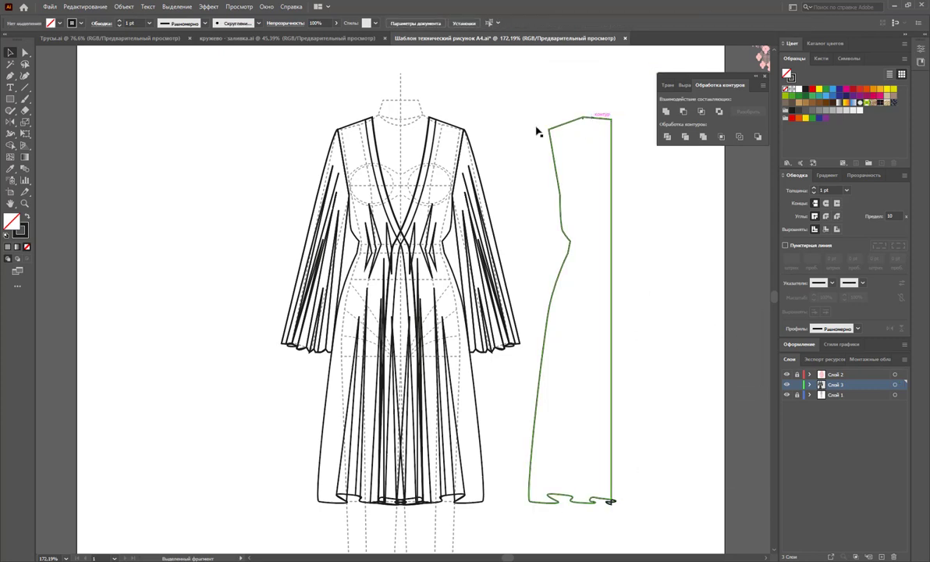
# - Zoom in on the outline's shoulder corner and select its anchors
pyautogui.click(25, 204)
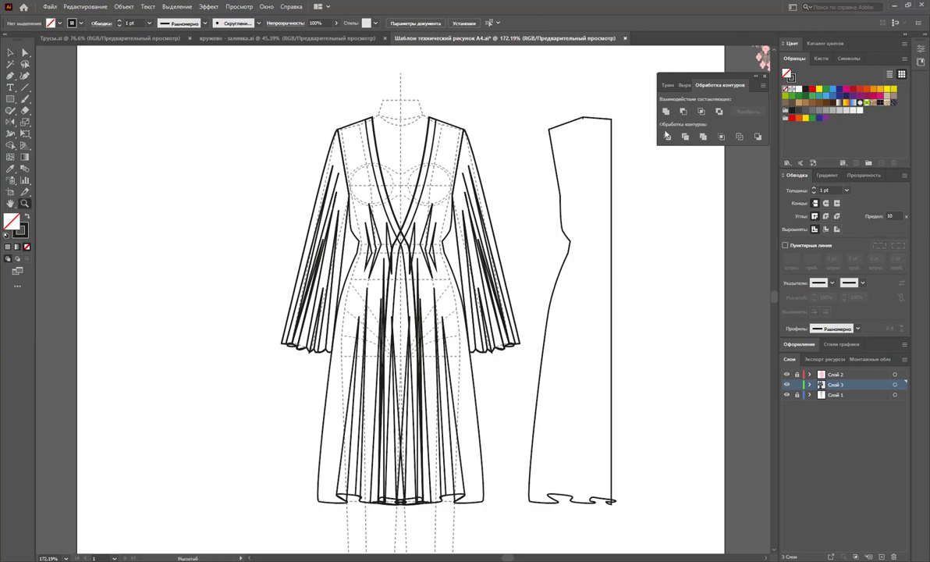
pyautogui.moveTo(579, 111); pyautogui.dragTo(654, 308)
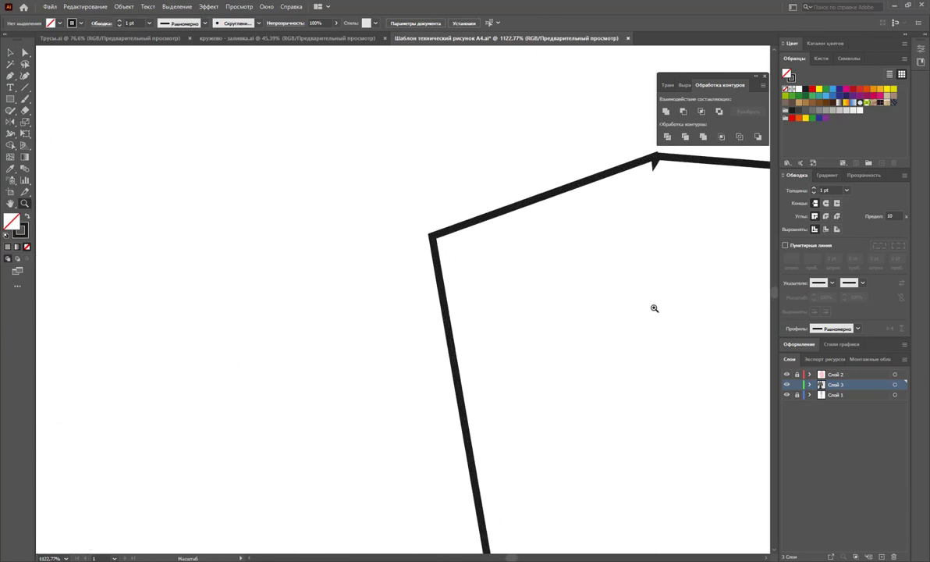
pyautogui.click(24, 53)
pyautogui.scroll(1, 624, 234)
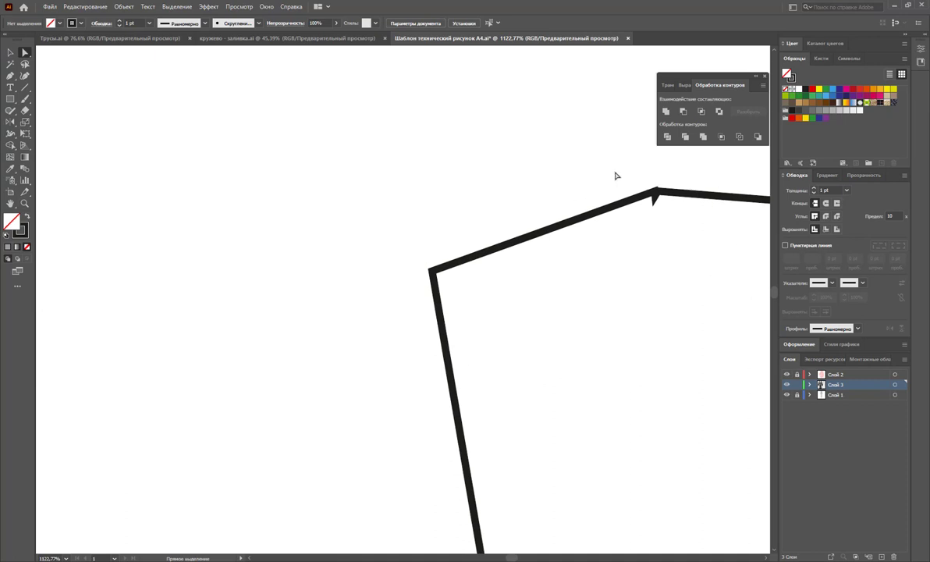
pyautogui.moveTo(574, 163); pyautogui.dragTo(690, 261)
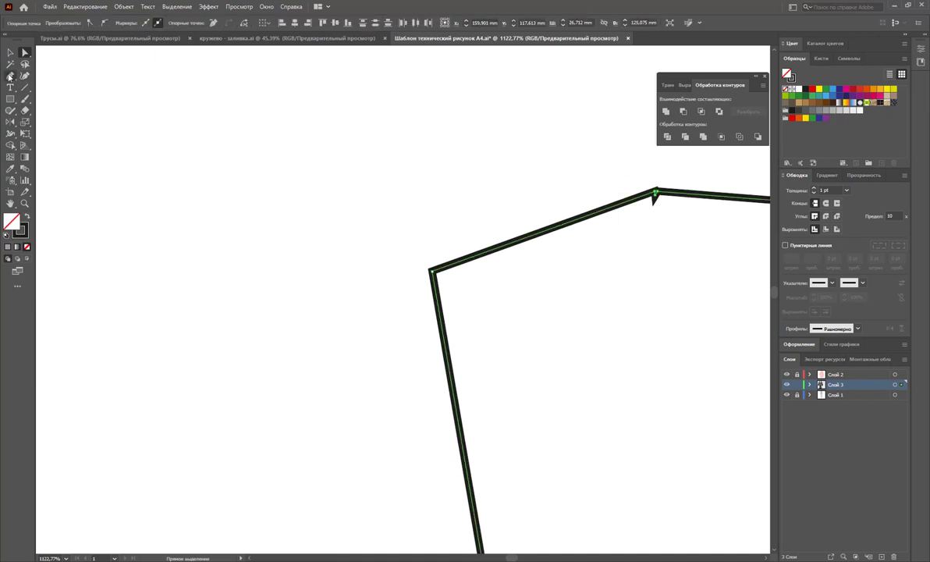
# - Try deleting the shoulder corner anchor past the warnings, then undo the removal
pyautogui.moveTo(9, 75); pyautogui.dragTo(58, 102)
pyautogui.click(656, 193)
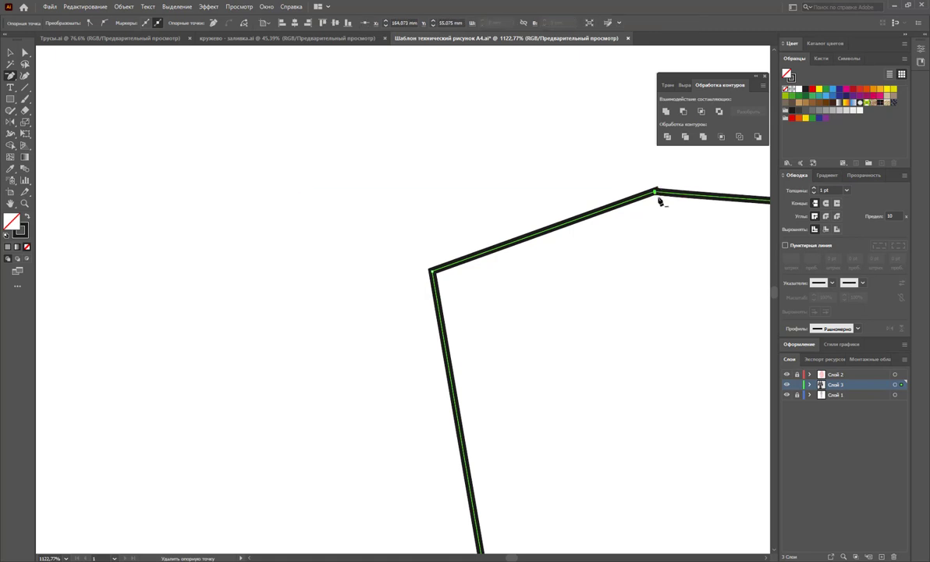
pyautogui.click(656, 196)
pyautogui.click(560, 298)
pyautogui.click(656, 196)
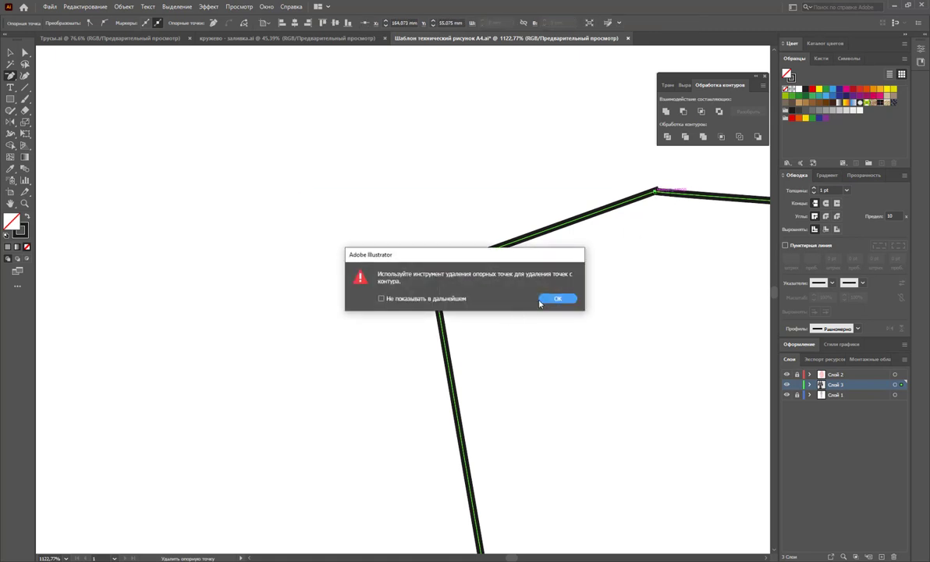
pyautogui.press('Return')
pyautogui.click(656, 192)
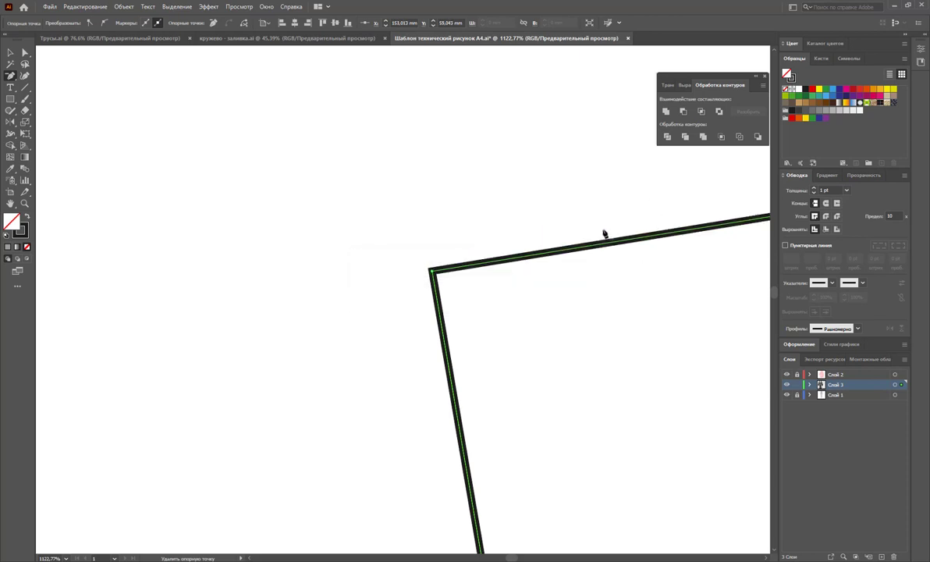
pyautogui.hotkey('ctrl', 'z')
# - Deselect and zoom back out to fit both dresses in view
pyautogui.click(10, 53)
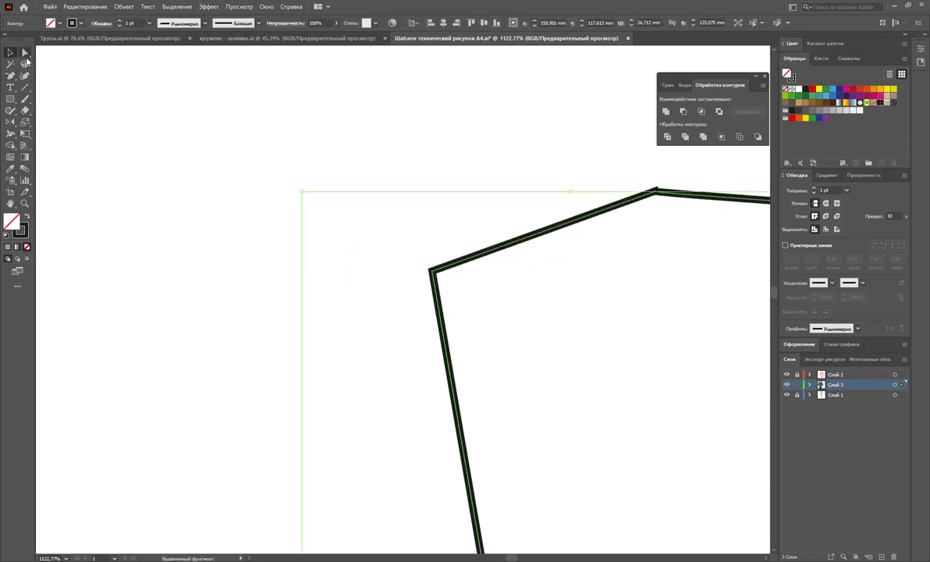
pyautogui.click(426, 151)
pyautogui.press('z')
pyautogui.keyDown('alt'); pyautogui.click(654, 331); pyautogui.keyUp('alt')
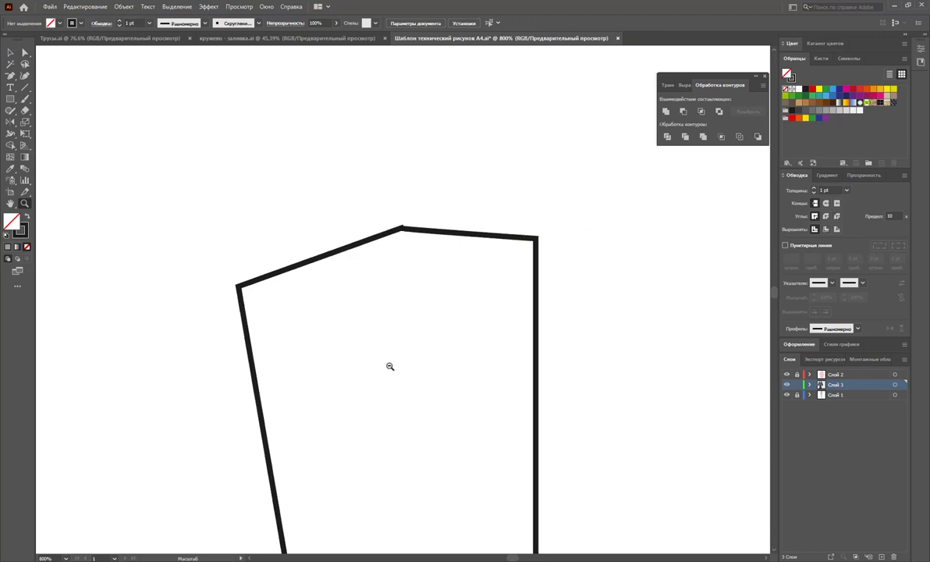
pyautogui.keyDown('alt'); pyautogui.click(425, 370); pyautogui.keyUp('alt')
pyautogui.keyDown('alt'); pyautogui.click(398, 351); pyautogui.keyUp('alt')
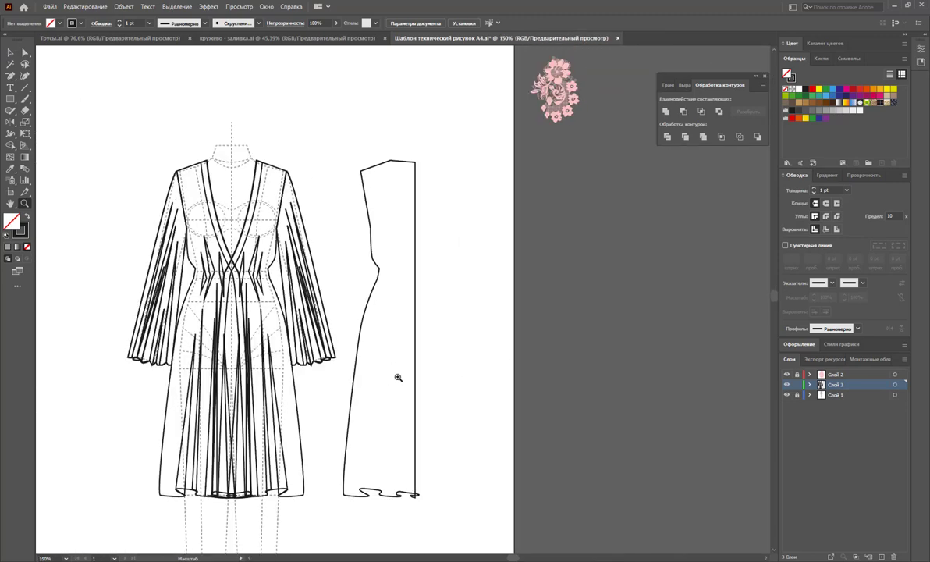
# - Reflect a copy of the half outline to the right across its straight centre edge
pyautogui.click(10, 53)
pyautogui.moveTo(484, 245); pyautogui.dragTo(395, 307)
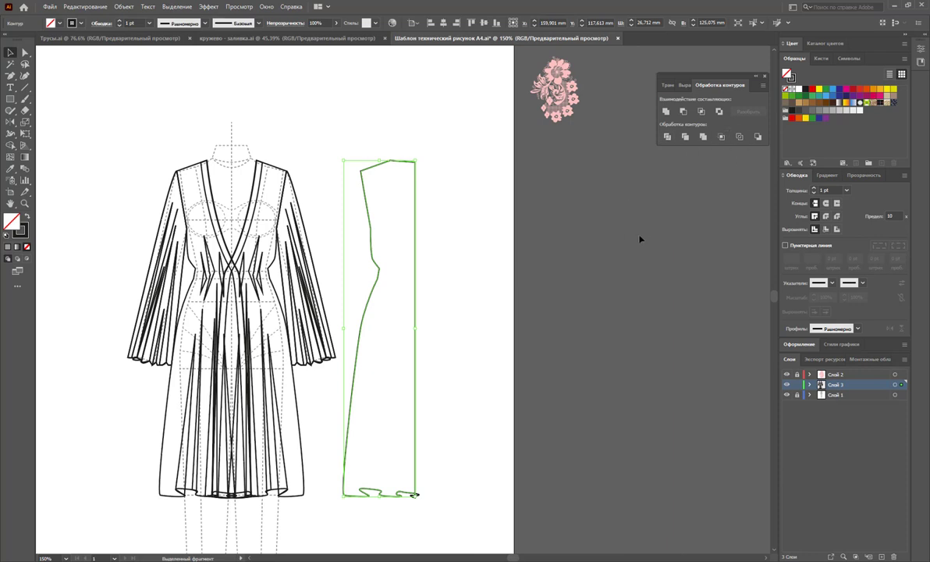
pyautogui.click(10, 122)
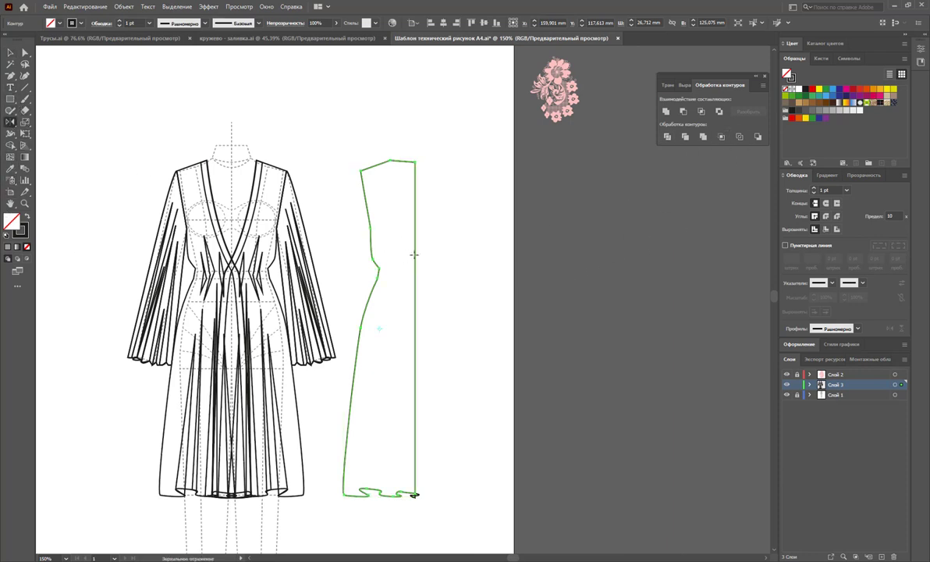
pyautogui.click(414, 253)
pyautogui.moveTo(400, 254); pyautogui.dragTo(448, 245)
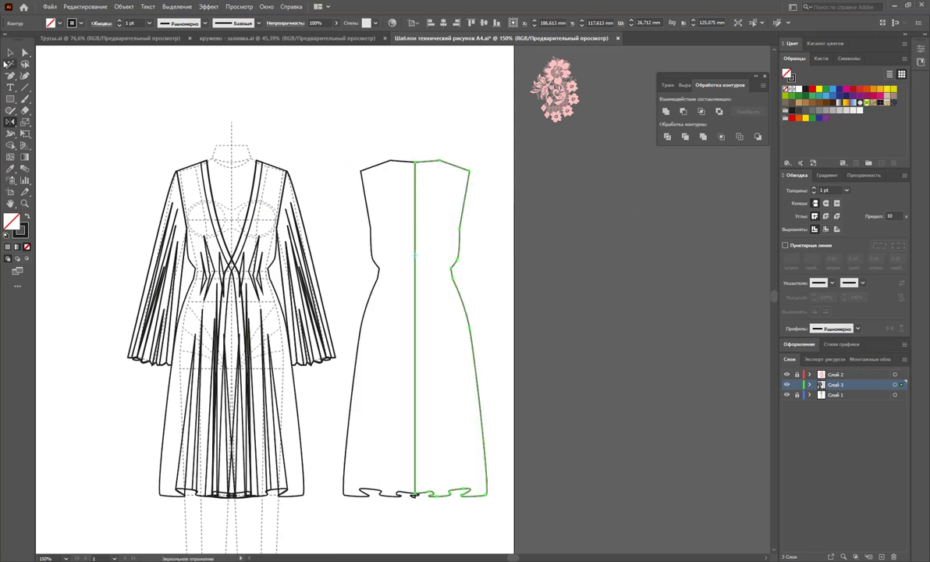
pyautogui.click(10, 52)
pyautogui.click(329, 82)
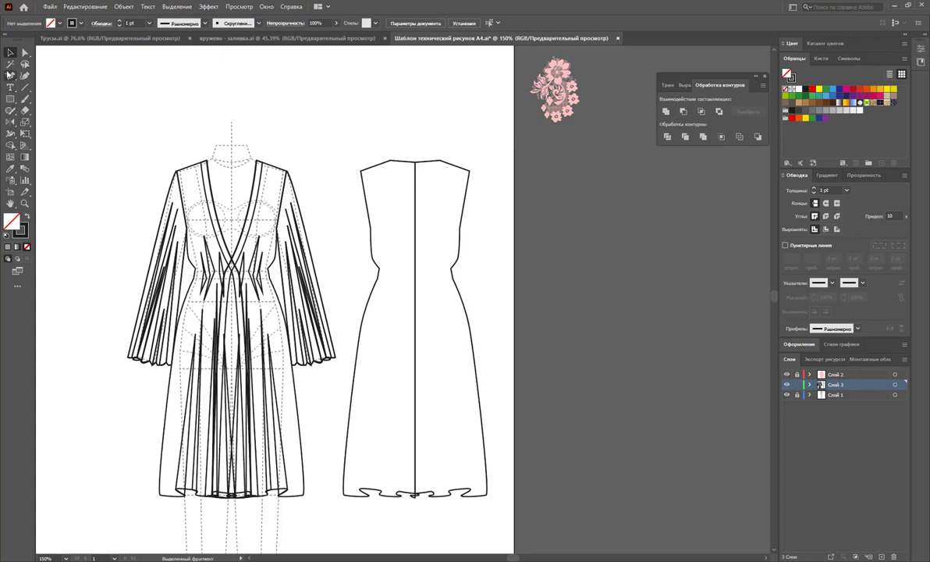
# - Draw the first two narrow flare insets rising from the hem into the skirt
pyautogui.click(10, 76)
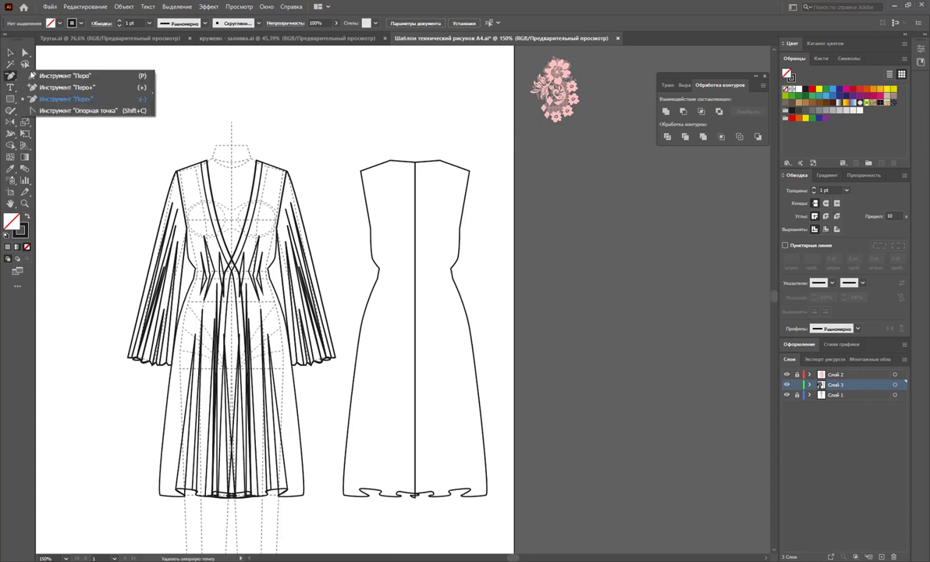
pyautogui.click(361, 489)
pyautogui.click(386, 297)
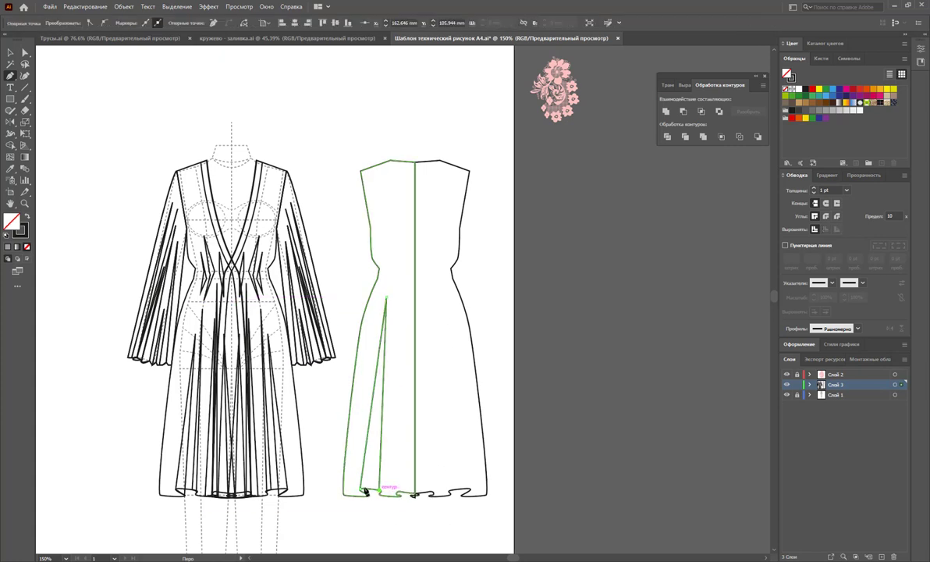
pyautogui.click(381, 494)
pyautogui.press('Escape')
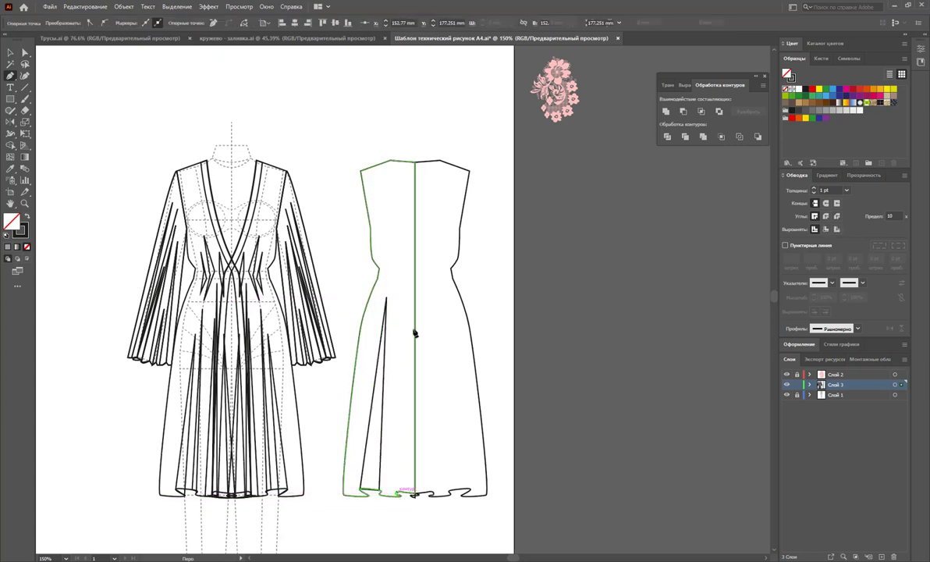
pyautogui.click(398, 493)
pyautogui.click(399, 313)
pyautogui.click(401, 493)
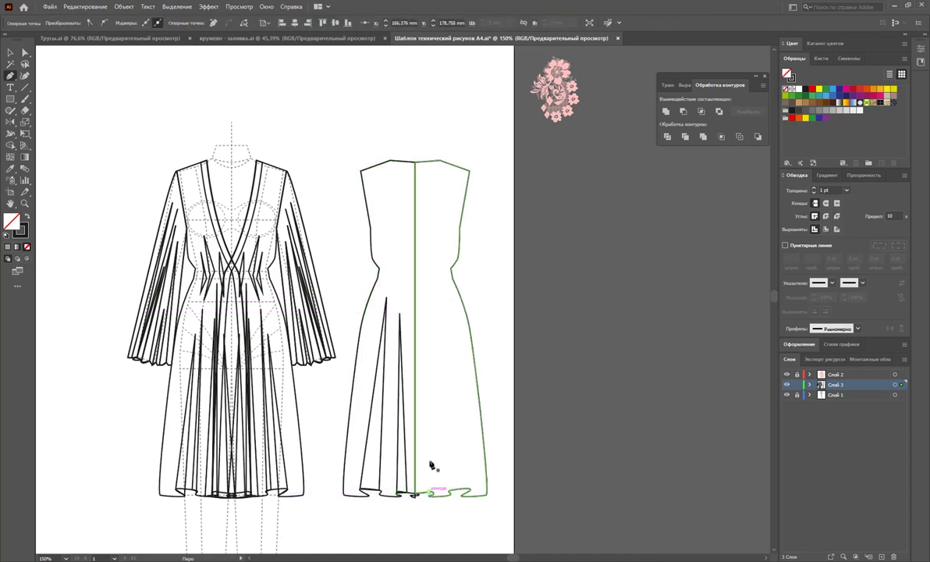
pyautogui.press('Escape')
# - Add three more flare insets across the skirt, closing the right-hand one at its top
pyautogui.click(430, 493)
pyautogui.click(433, 344)
pyautogui.click(443, 492)
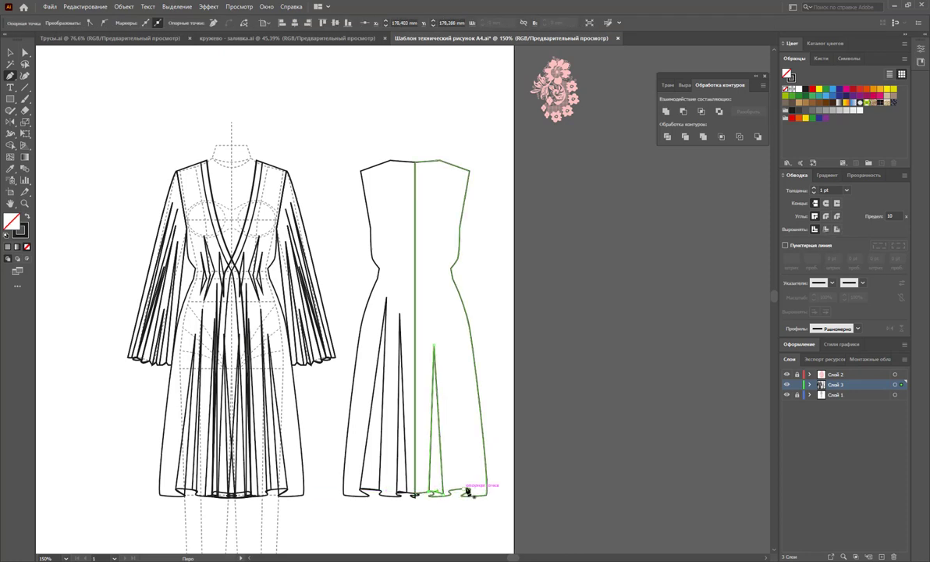
pyautogui.press('Escape')
pyautogui.click(470, 493)
pyautogui.click(469, 467)
pyautogui.click(455, 368)
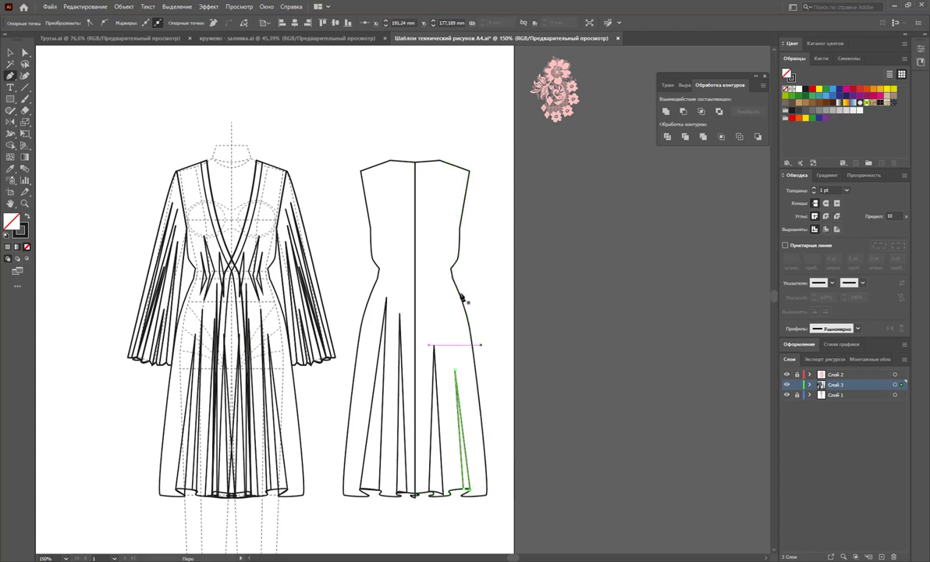
pyautogui.press('Escape')
pyautogui.click(442, 298)
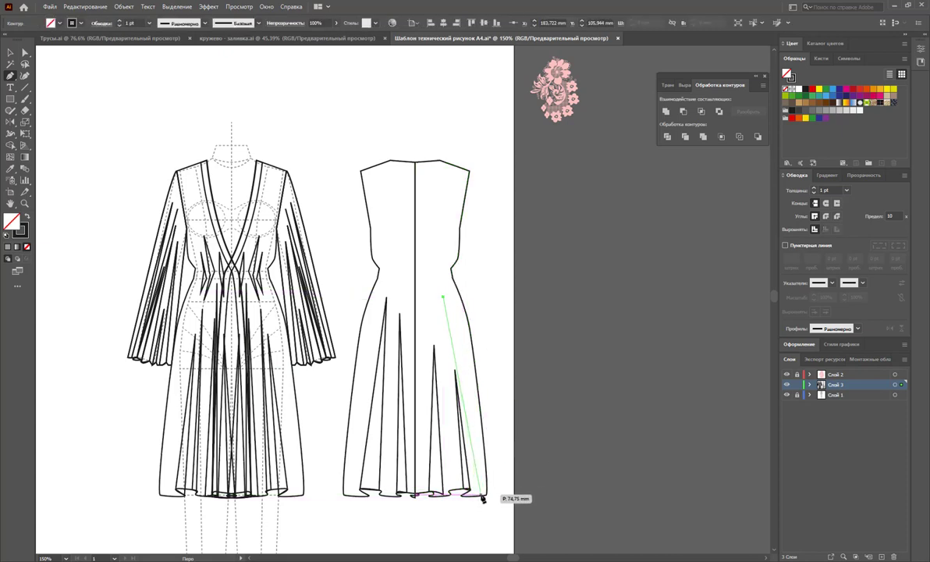
pyautogui.click(474, 493)
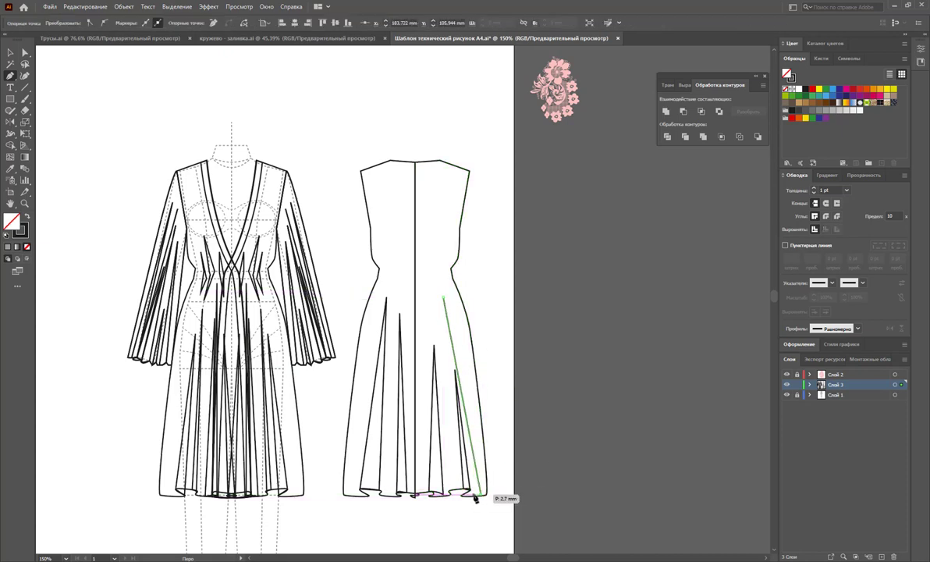
pyautogui.click(445, 299)
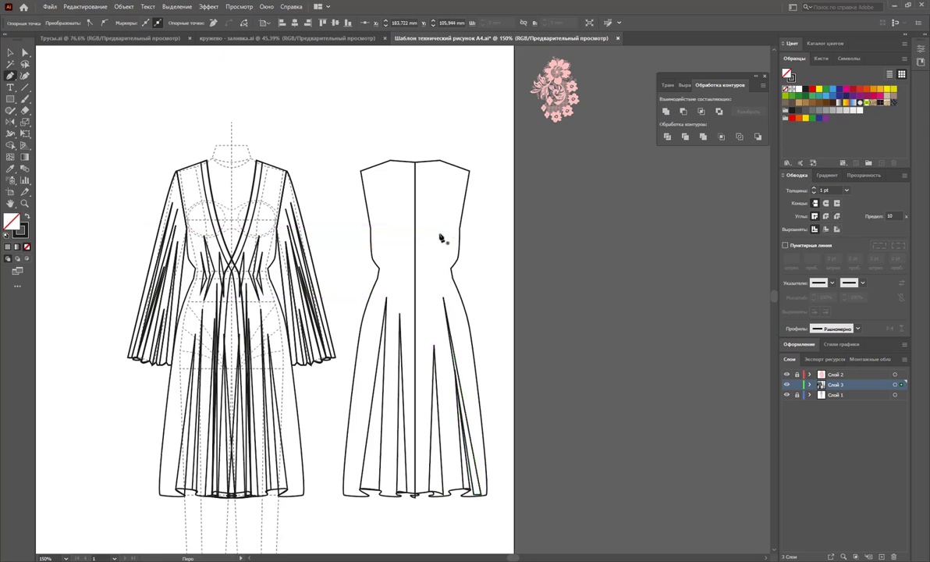
# - Draw two closed narrow darts at the right side of the waist
pyautogui.click(445, 226)
pyautogui.click(442, 291)
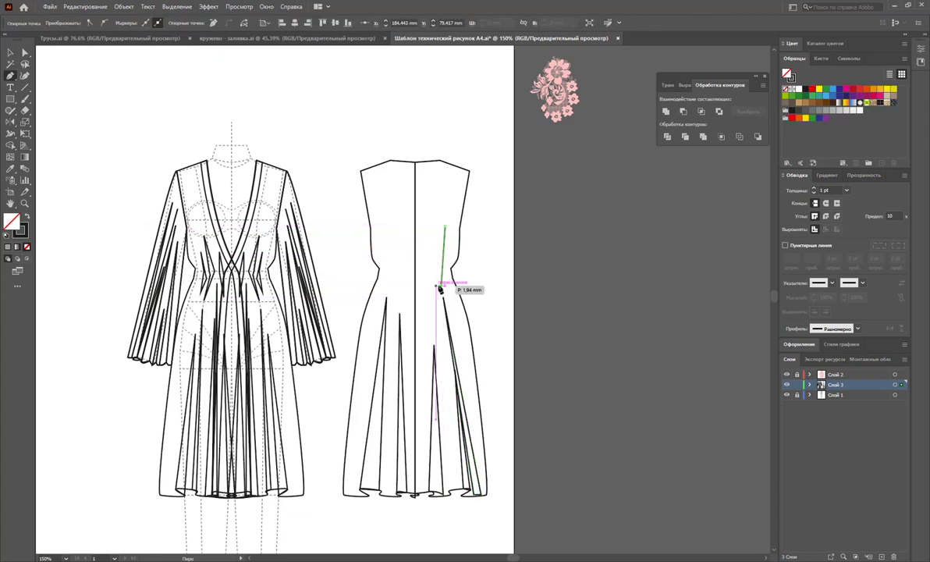
pyautogui.click(445, 226)
pyautogui.click(425, 246)
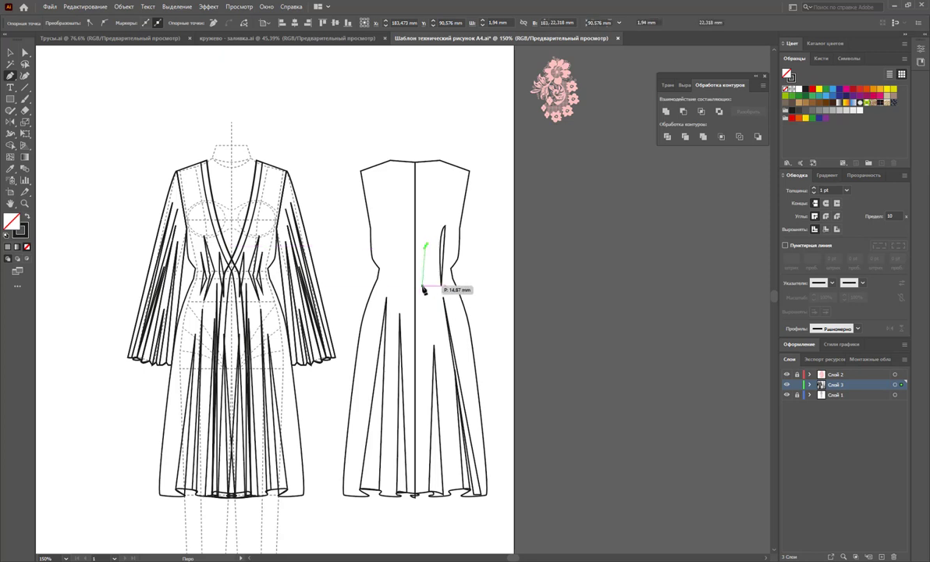
pyautogui.click(426, 287)
pyautogui.click(425, 246)
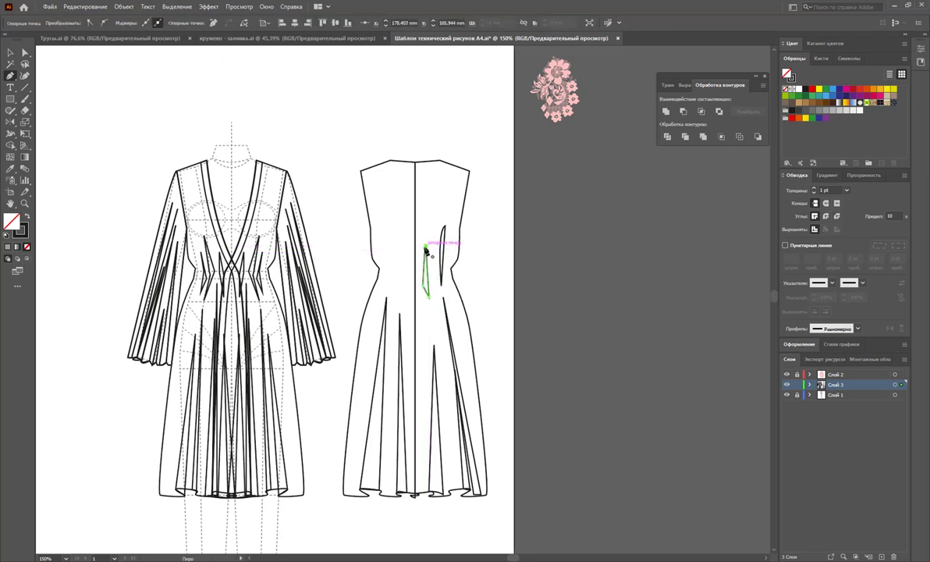
# - Draw the left-side waist dart and deselect the dart paths
pyautogui.click(394, 242)
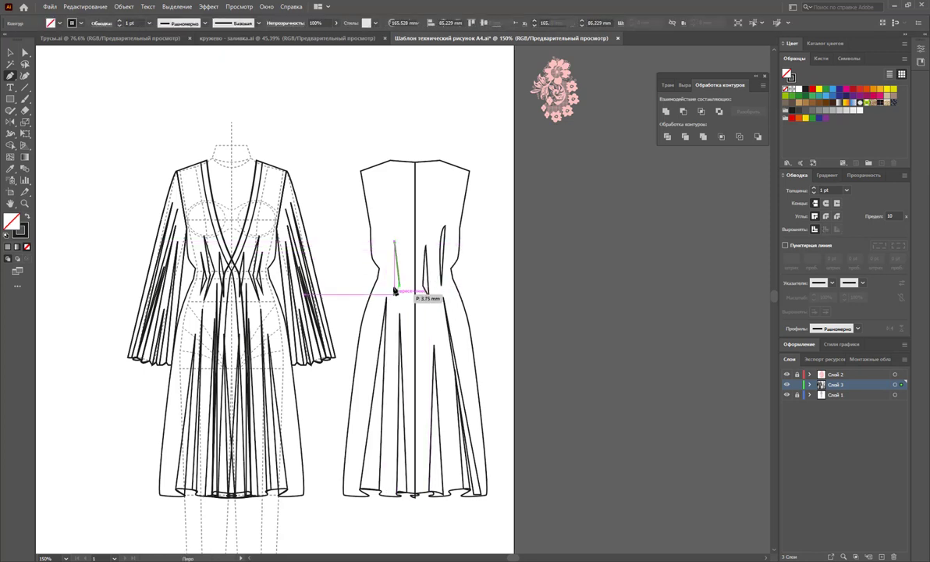
pyautogui.click(399, 286)
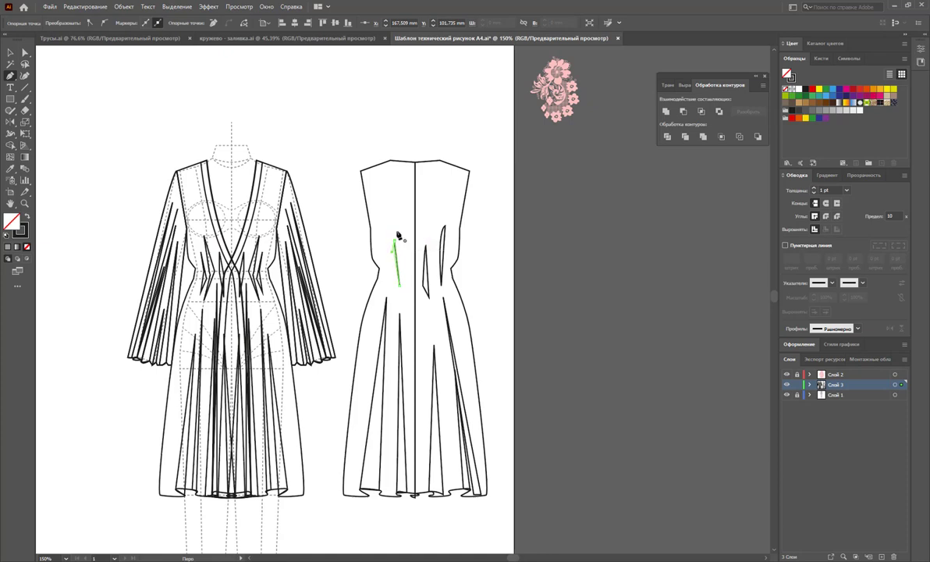
pyautogui.click(395, 243)
pyautogui.click(396, 231)
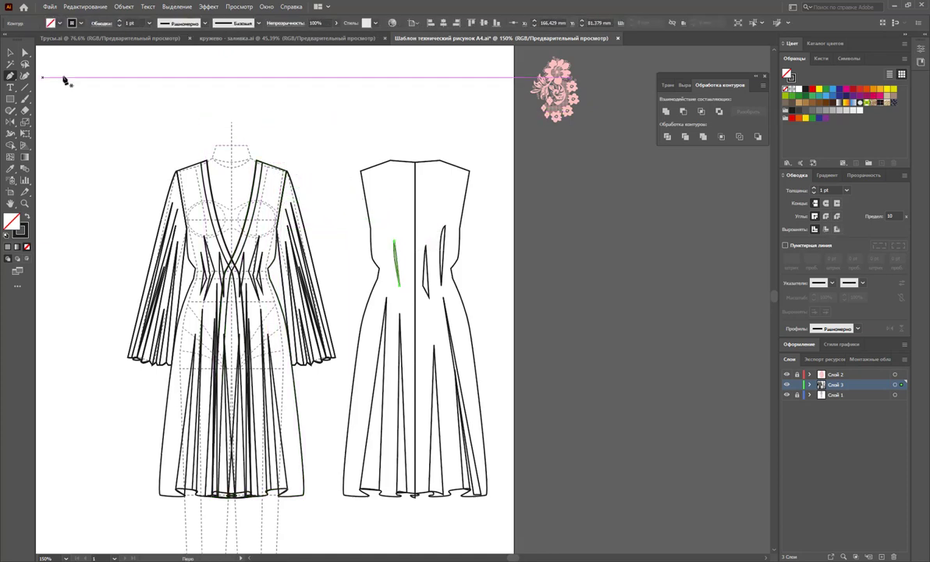
pyautogui.click(10, 52)
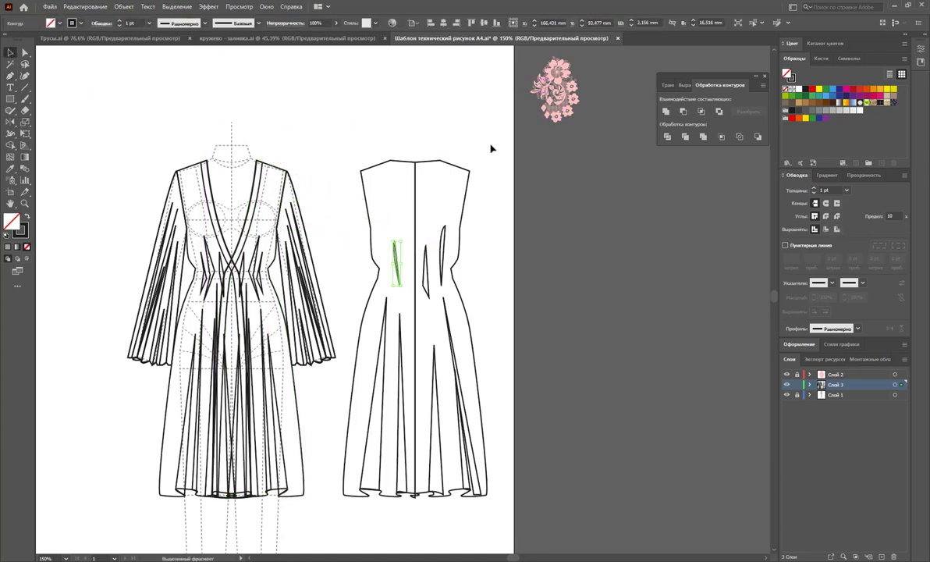
pyautogui.click(491, 148)
pyautogui.click(10, 76)
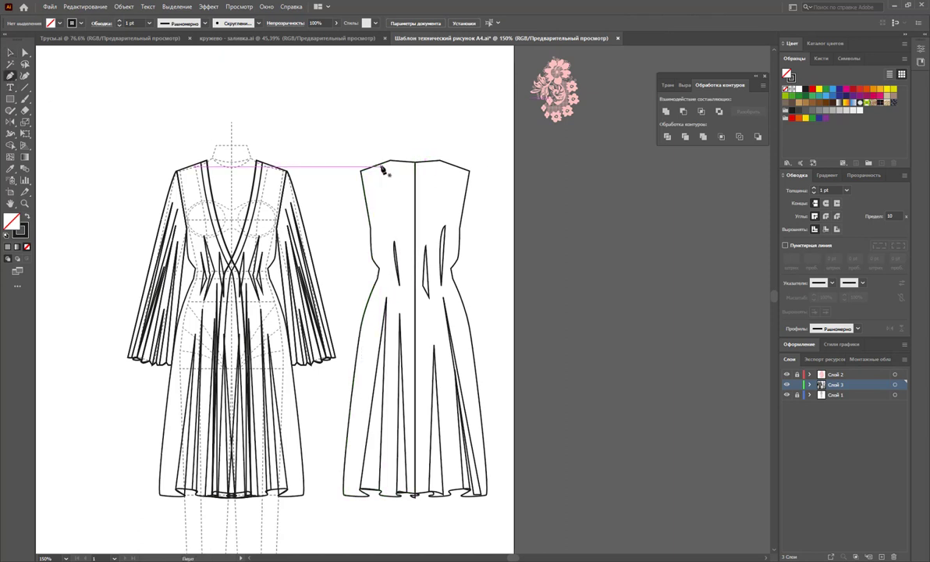
# - Draw the neckline path from the left shoulder through centre front to the right shoulder
pyautogui.click(380, 163)
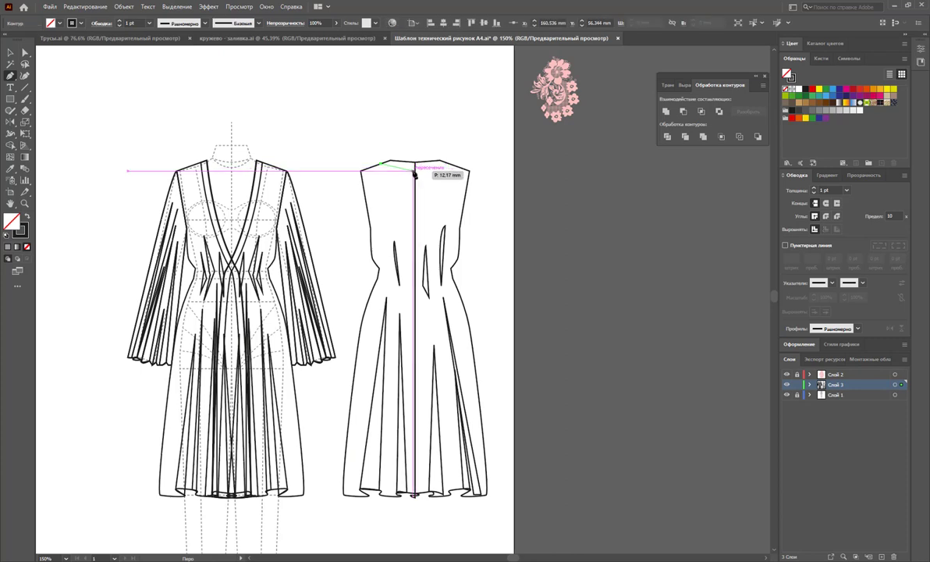
pyautogui.click(405, 169)
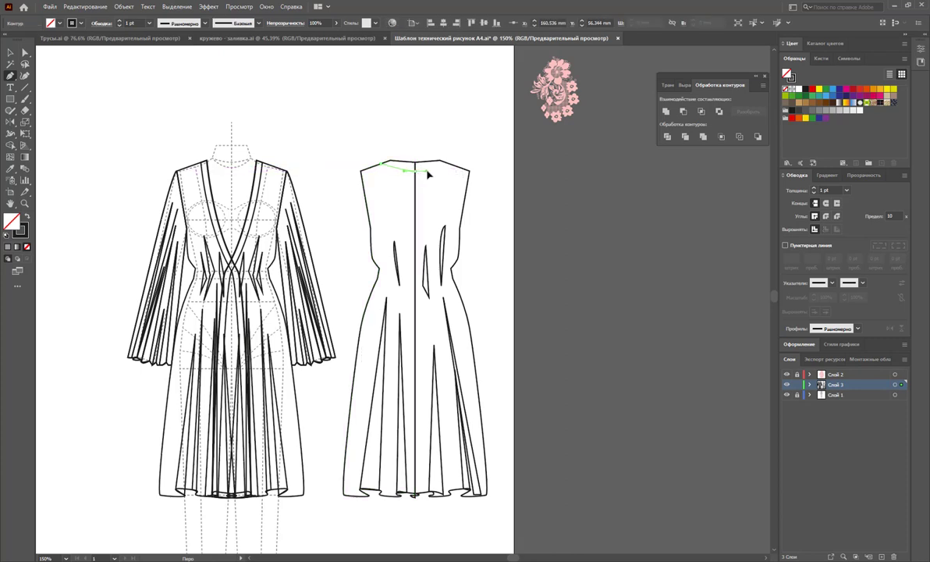
pyautogui.click(452, 165)
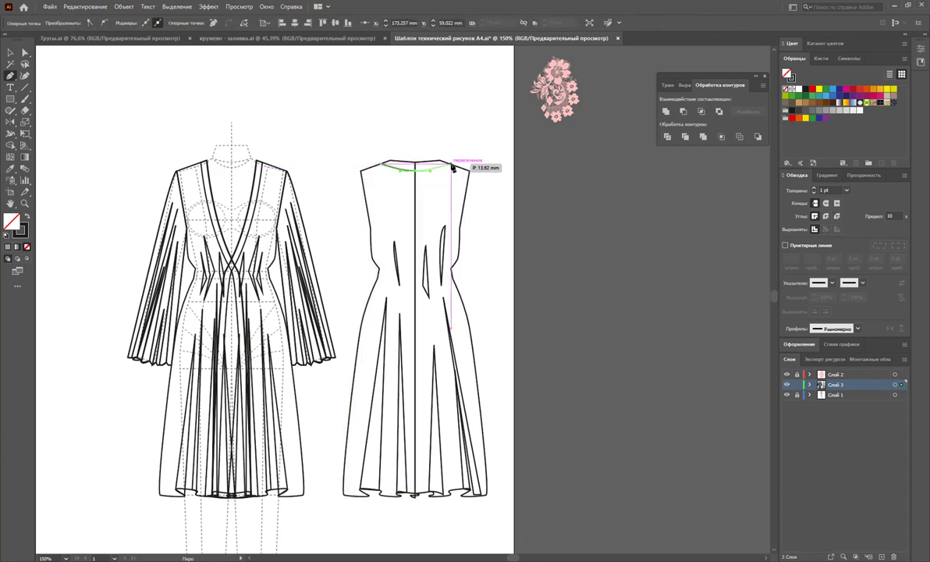
pyautogui.click(436, 153)
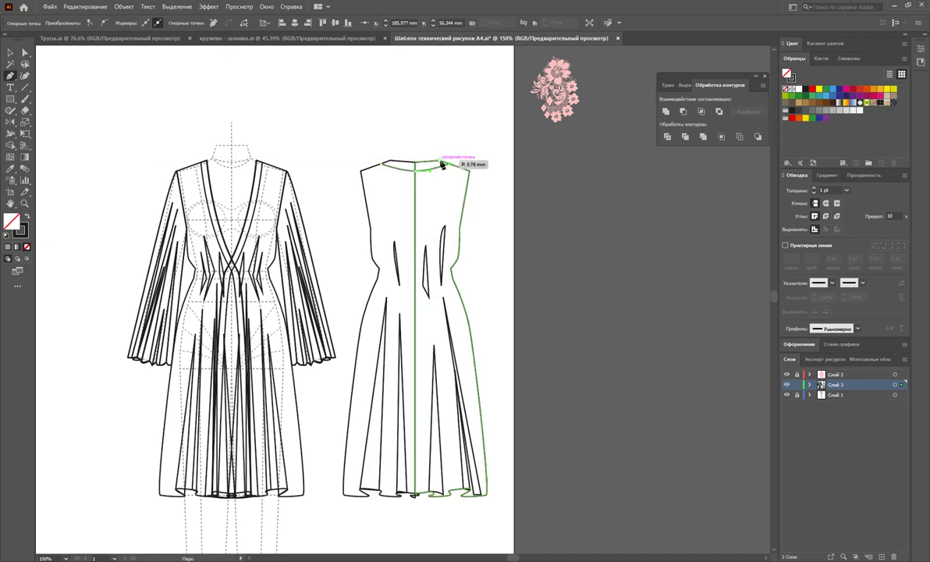
pyautogui.click(384, 165)
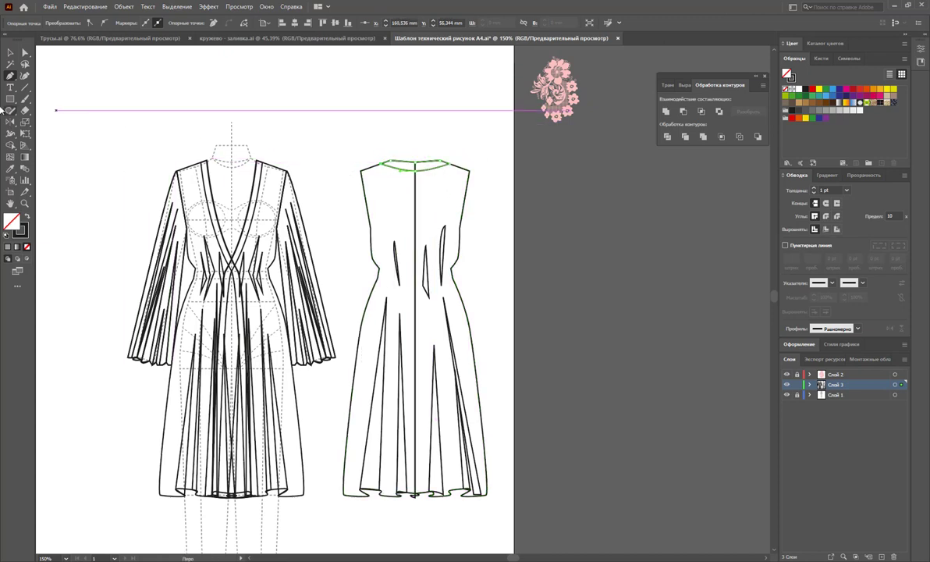
# - Reshape the neckline's left and right end anchors with Direct Selection, then deselect
pyautogui.click(29, 52)
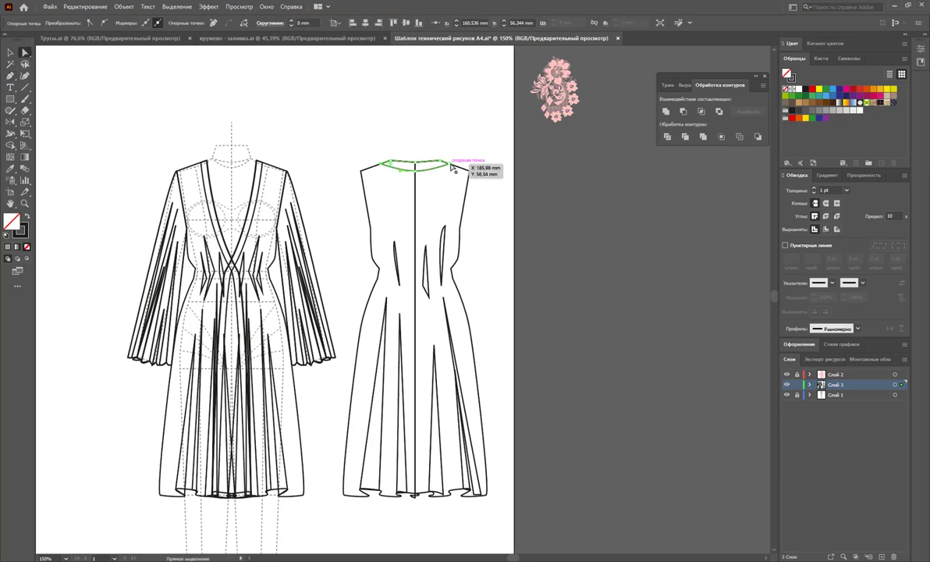
pyautogui.moveTo(451, 167); pyautogui.dragTo(447, 166)
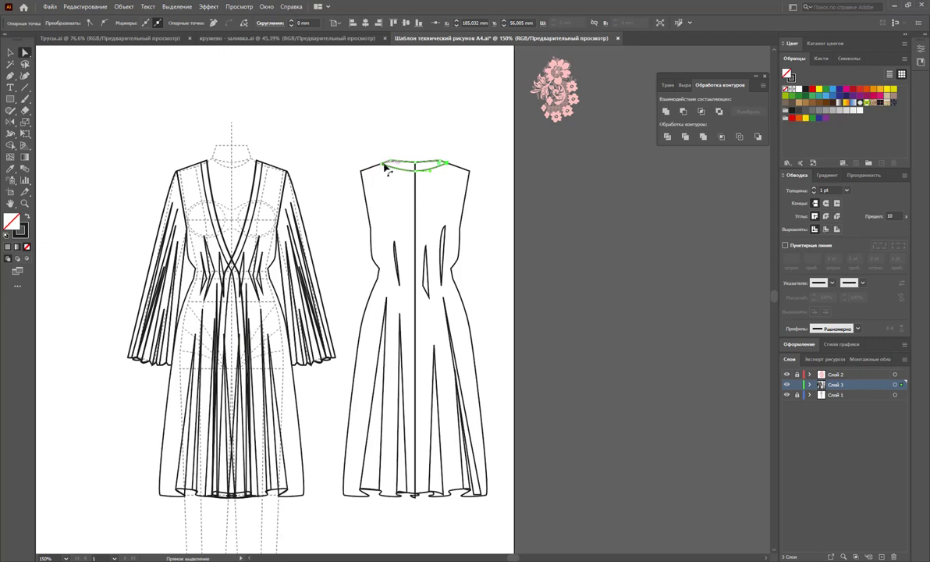
pyautogui.moveTo(385, 167); pyautogui.dragTo(383, 164)
pyautogui.click(414, 164)
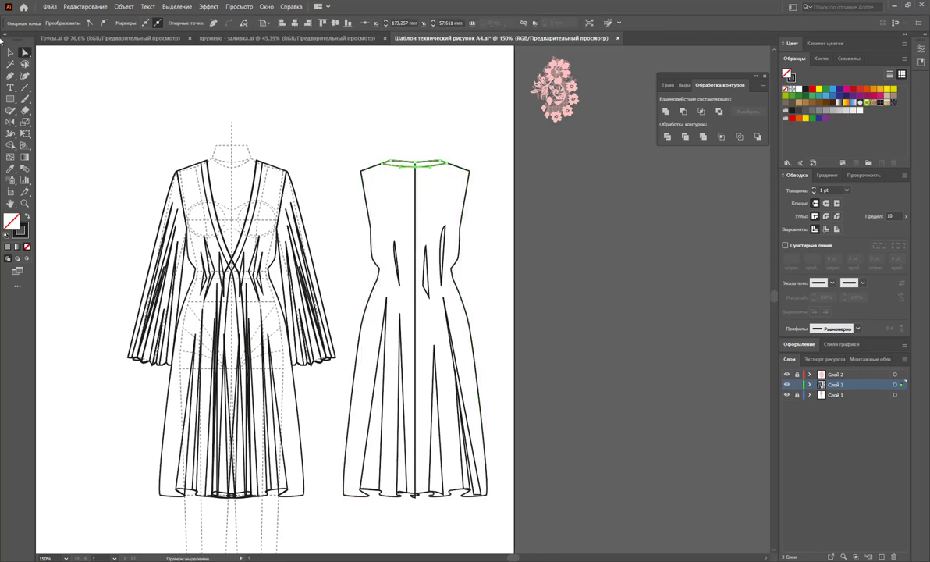
pyautogui.click(10, 53)
pyautogui.click(500, 129)
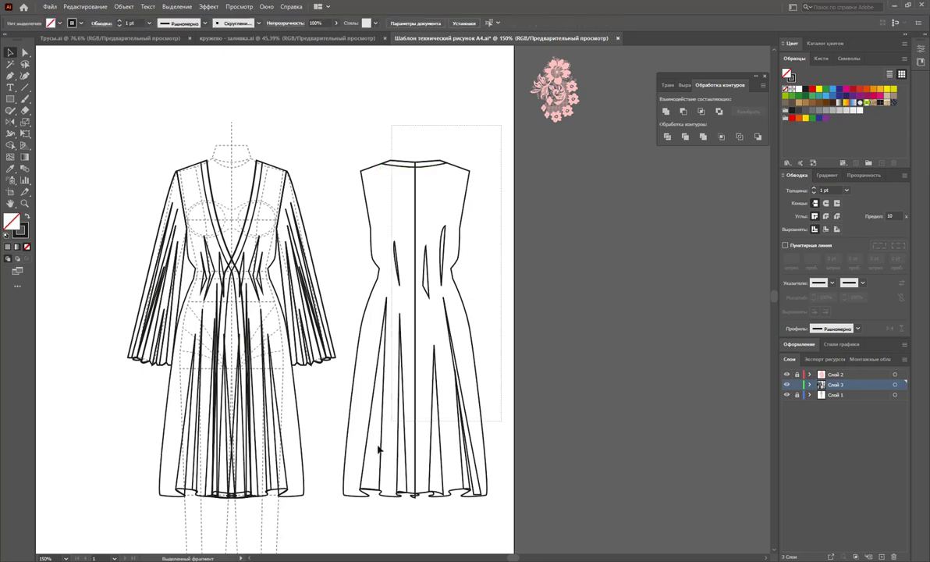
# - Group the right-hand back-view dress, move it onto the front view and send it to back
pyautogui.moveTo(378, 449); pyautogui.dragTo(322, 485)
pyautogui.rightClick(384, 398)
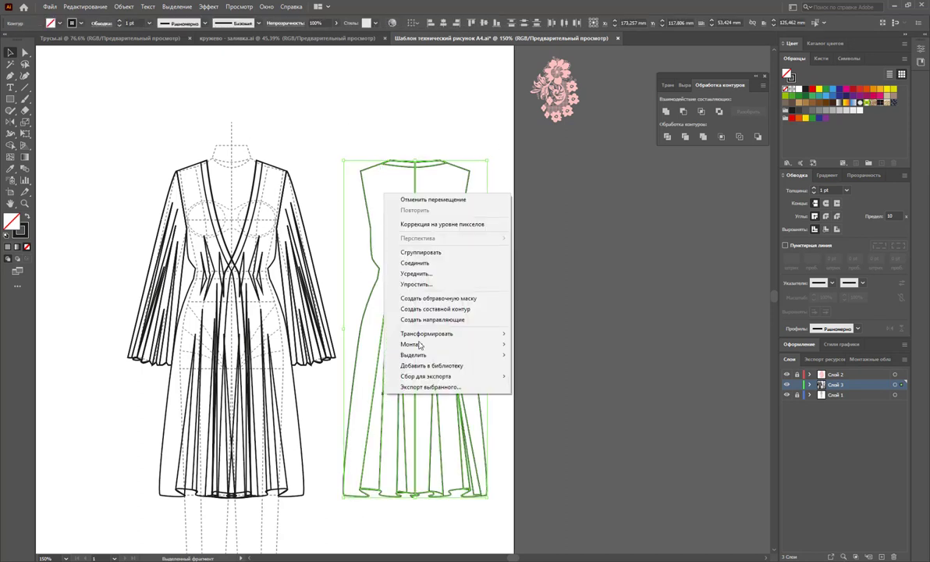
pyautogui.click(421, 252)
pyautogui.moveTo(420, 284); pyautogui.dragTo(231, 290)
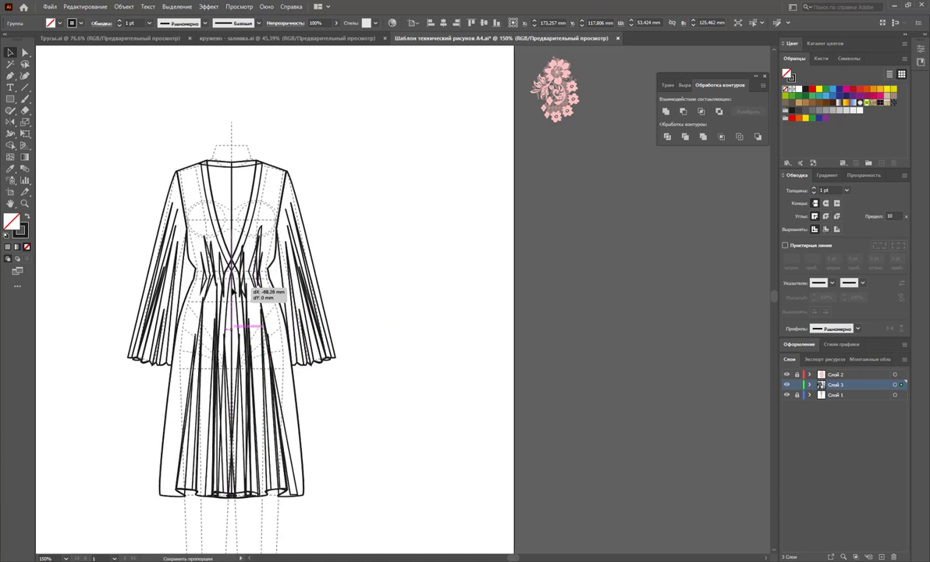
pyautogui.rightClick(238, 182)
pyautogui.moveTo(267, 301)
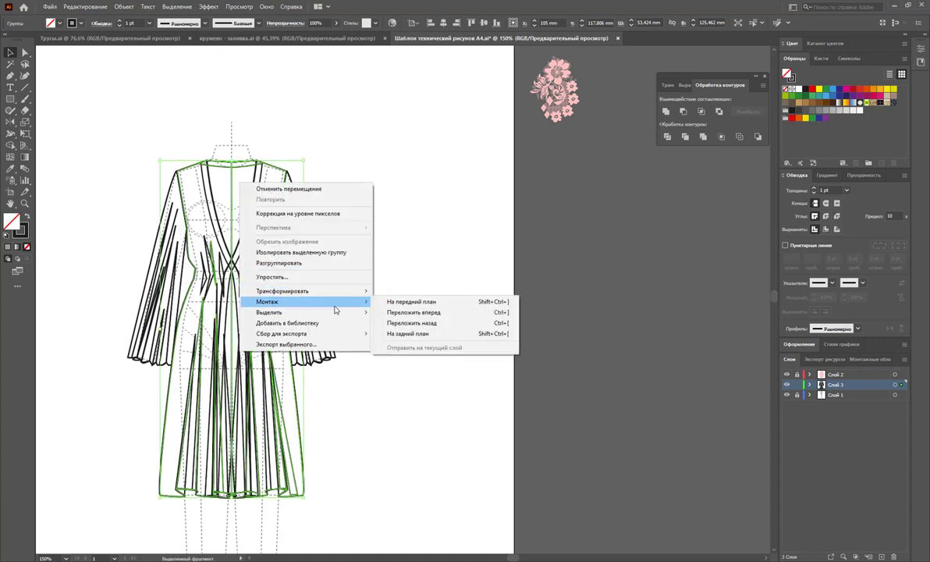
pyautogui.click(440, 332)
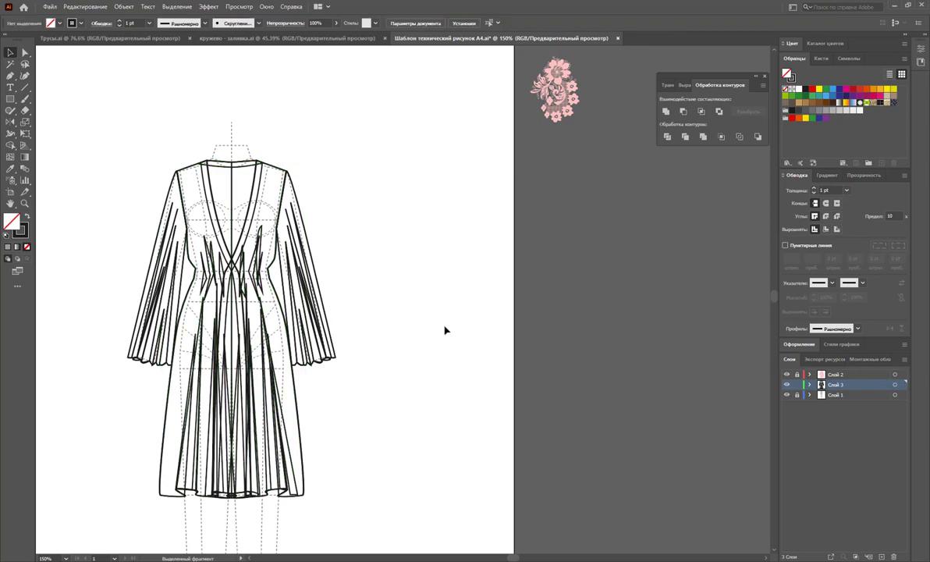
# - Zoom in on the dress waist at 200%
pyautogui.click(24, 203)
pyautogui.moveTo(87, 124)
pyautogui.mouseDown()
pyautogui.moveTo(112, 157)
pyautogui.moveTo(141, 158)
pyautogui.mouseUp()
pyautogui.scroll(-3, 173, 122)
pyautogui.scroll(-3, 173, 124)
pyautogui.scroll(1, 200, 124)
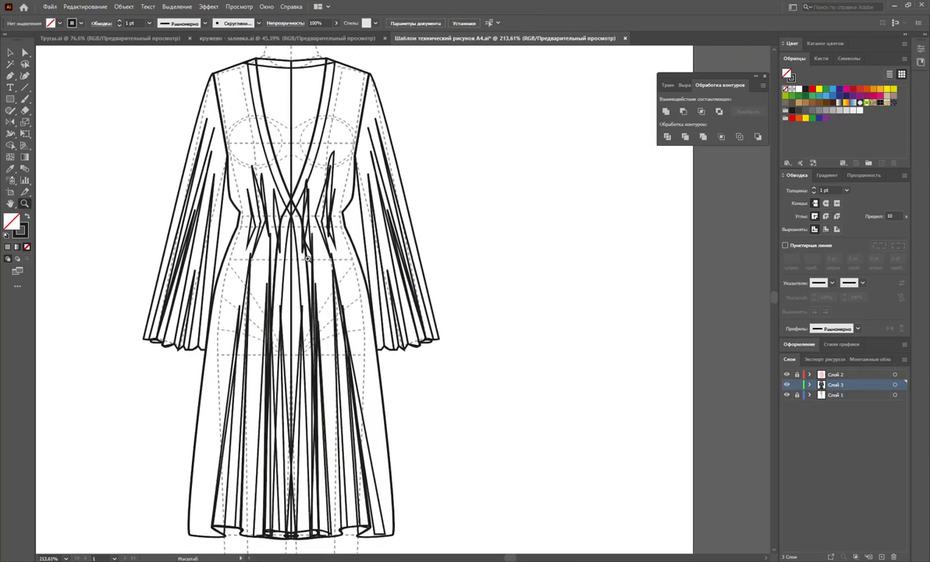
pyautogui.keyDown('alt'); pyautogui.click(304, 276); pyautogui.keyUp('alt')
pyautogui.scroll(-1, 395, 244)
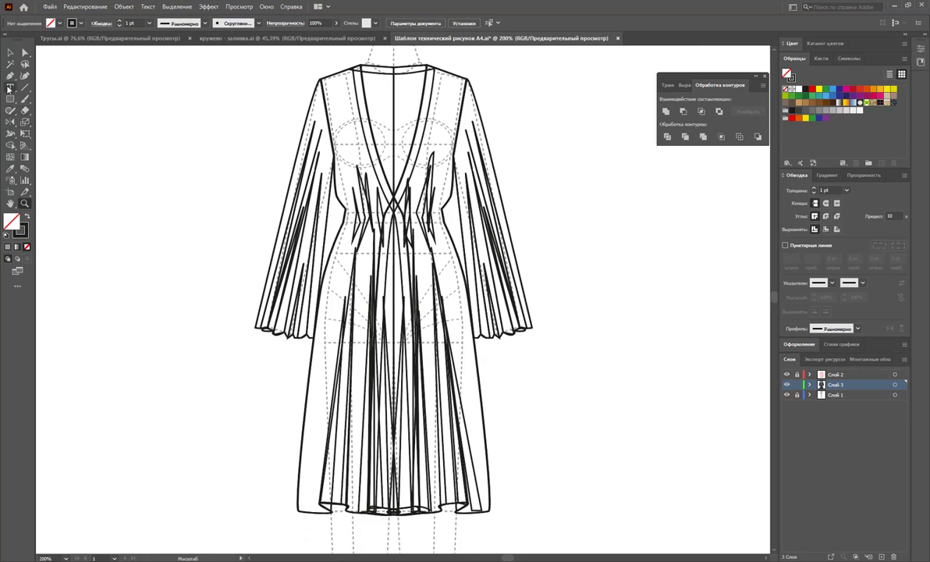
# - Draw a closed belt band across the dress waist with the Pen tool
pyautogui.click(10, 76)
pyautogui.click(345, 209)
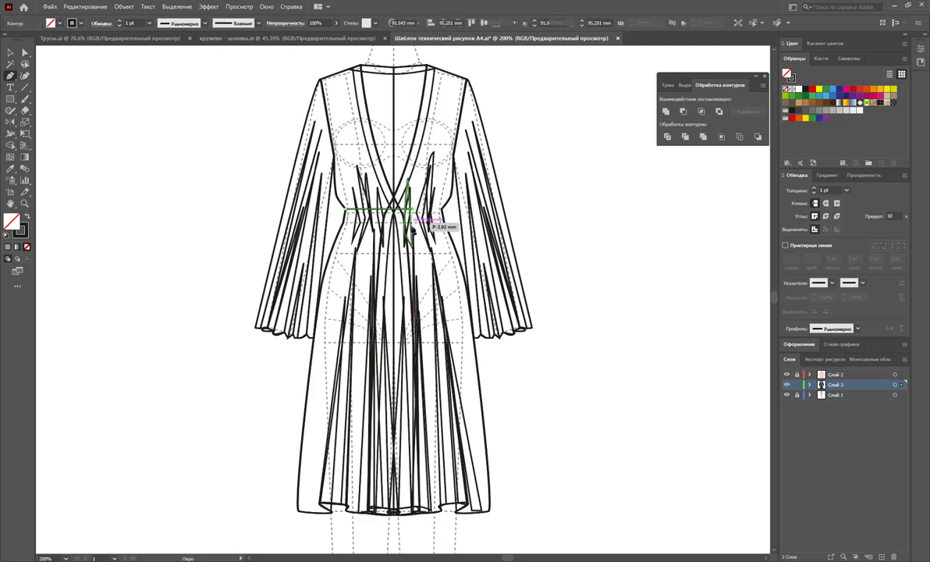
pyautogui.click(425, 211)
pyautogui.click(344, 224)
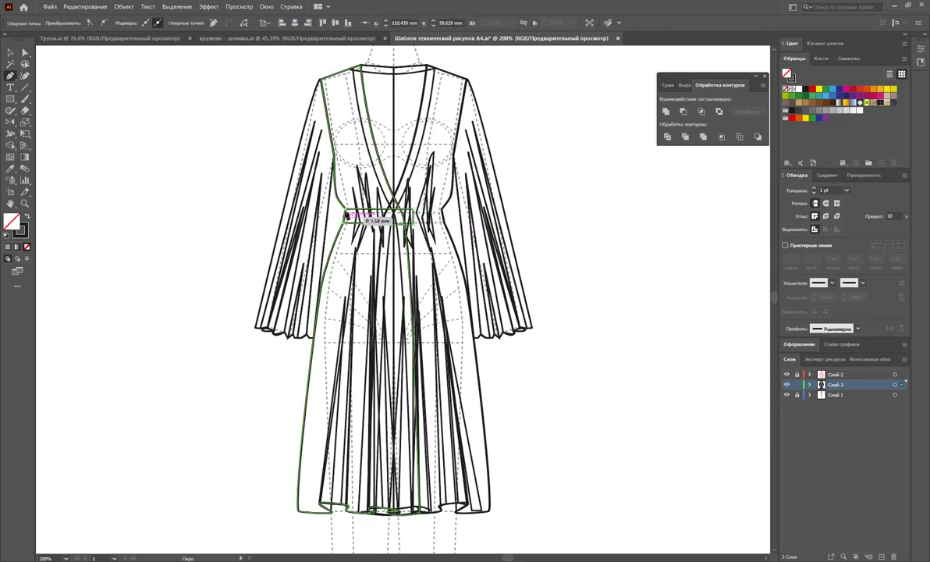
pyautogui.click(345, 210)
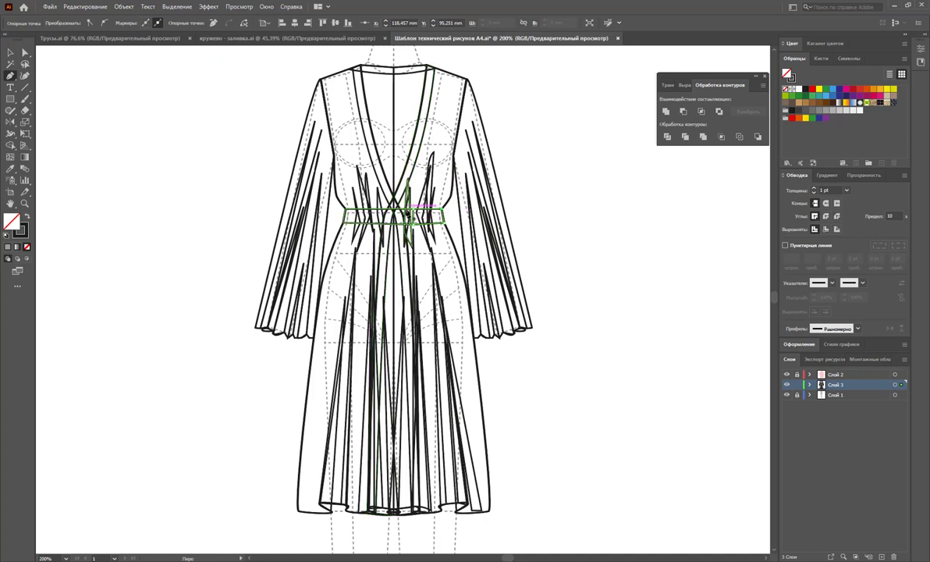
pyautogui.click(421, 212)
pyautogui.click(422, 214)
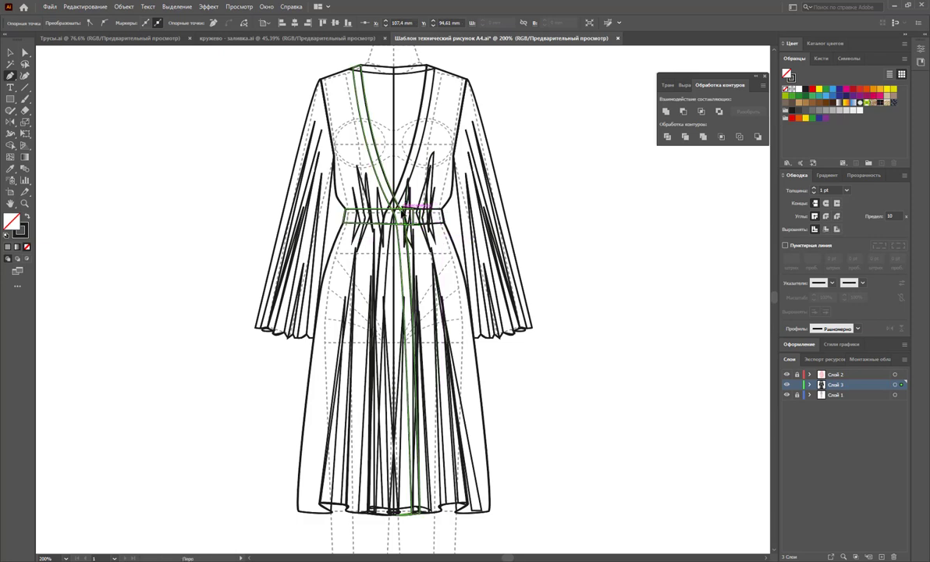
pyautogui.click(409, 225)
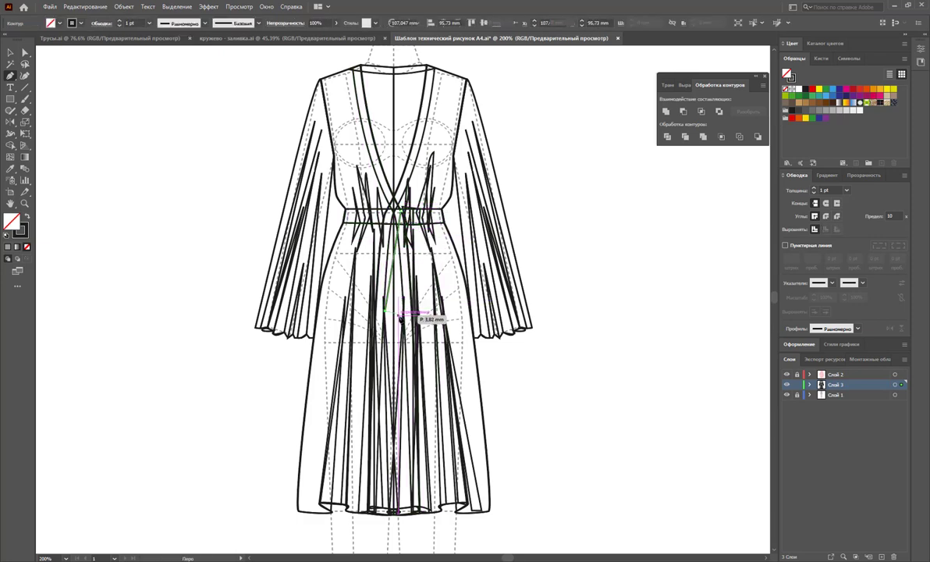
# - Draw the tie hanging from the waist knot with two pointed ends, then zoom back out
pyautogui.click(401, 302)
pyautogui.click(403, 209)
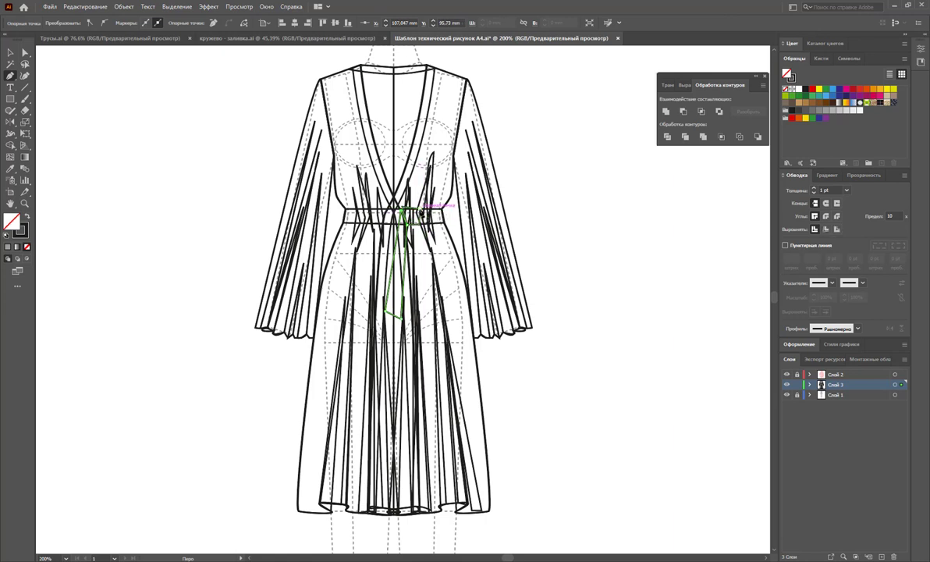
pyautogui.moveTo(398, 198); pyautogui.dragTo(422, 206)
pyautogui.click(448, 283)
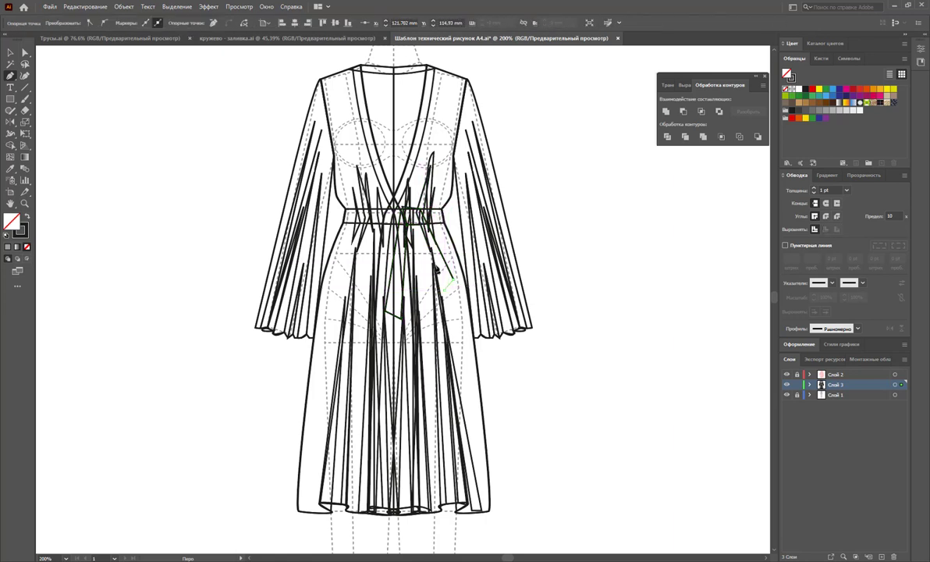
pyautogui.click(422, 213)
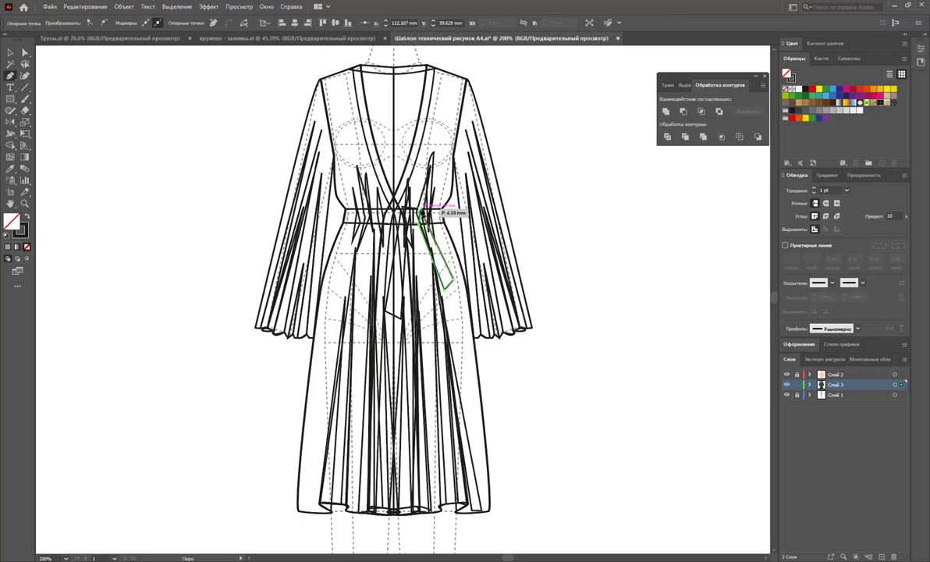
pyautogui.press('v')
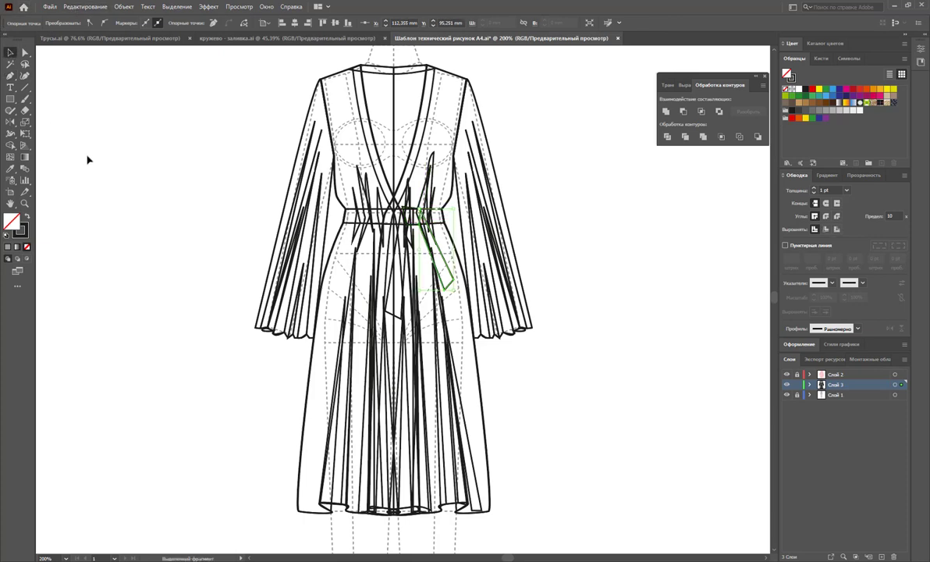
pyautogui.click(715, 429)
pyautogui.press('z')
pyautogui.keyDown('alt'); pyautogui.click(549, 322); pyautogui.keyUp('alt')
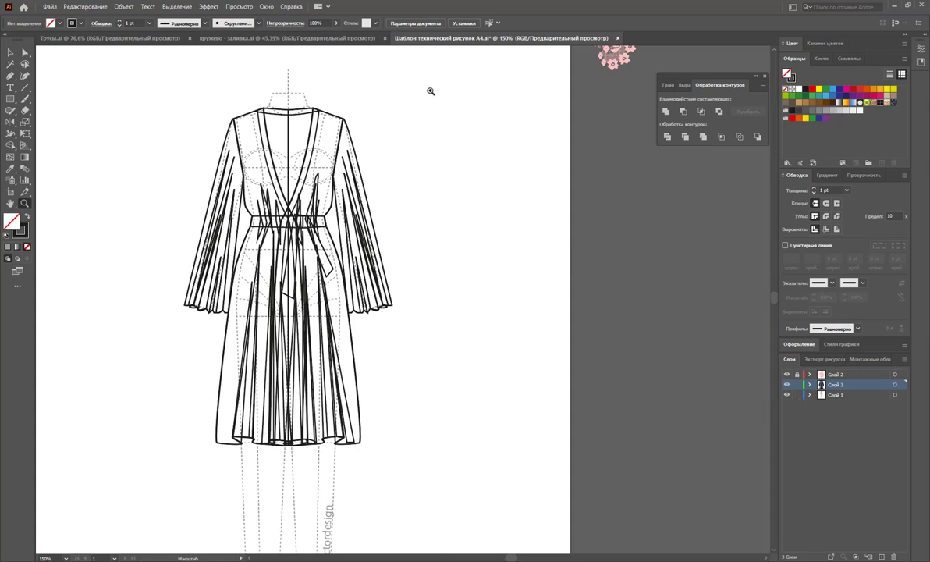
# - Select the whole wrap dress drawing and move it left on the artboard
pyautogui.click(10, 52)
pyautogui.moveTo(472, 88); pyautogui.dragTo(130, 516)
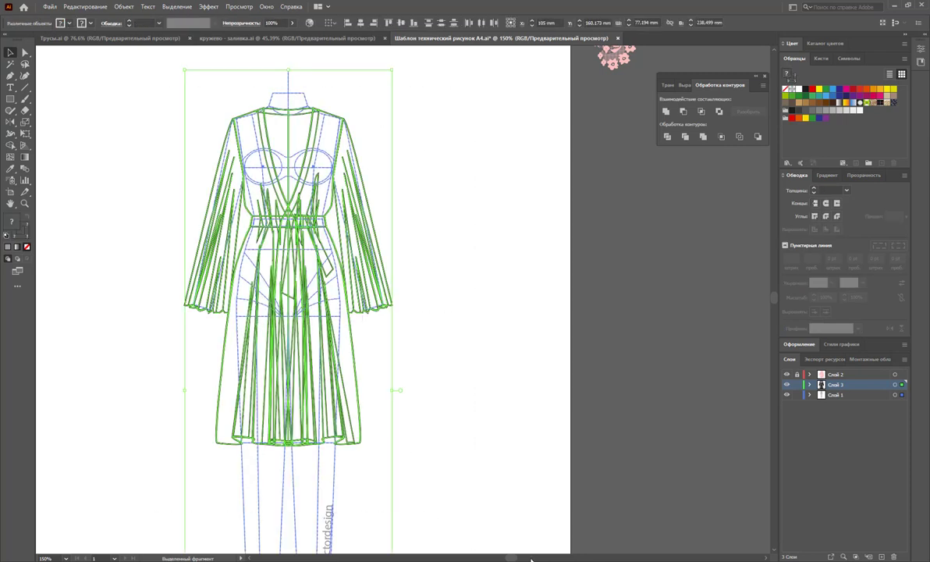
pyautogui.moveTo(510, 558); pyautogui.dragTo(509, 559)
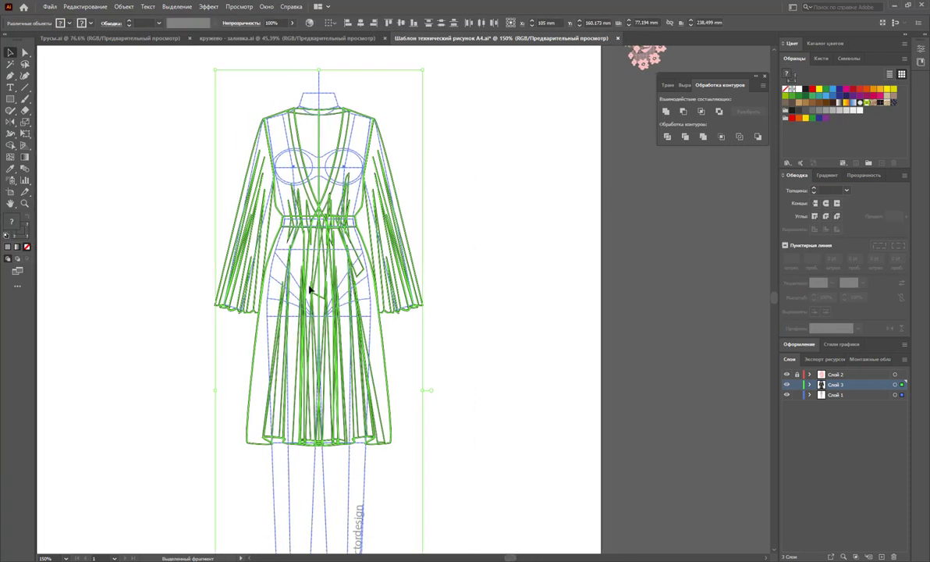
pyautogui.moveTo(320, 292)
pyautogui.mouseDown()
pyautogui.moveTo(153, 292)
pyautogui.moveTo(265, 295)
pyautogui.mouseUp()
pyautogui.click(377, 359)
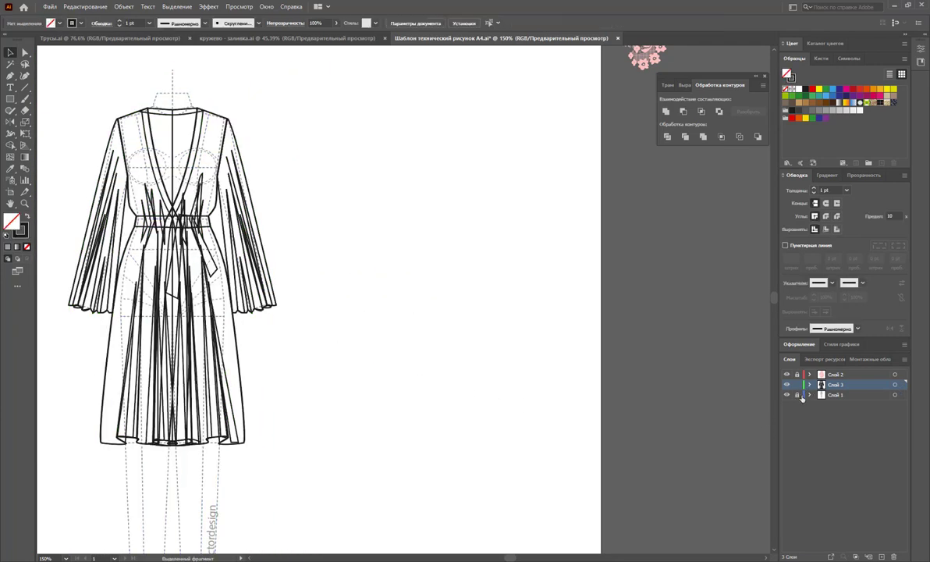
# - Alt-drag a copy of the dress outlines to the empty canvas on the right
pyautogui.moveTo(291, 90)
pyautogui.mouseDown()
pyautogui.moveTo(92, 488)
pyautogui.moveTo(69, 473)
pyautogui.mouseUp()
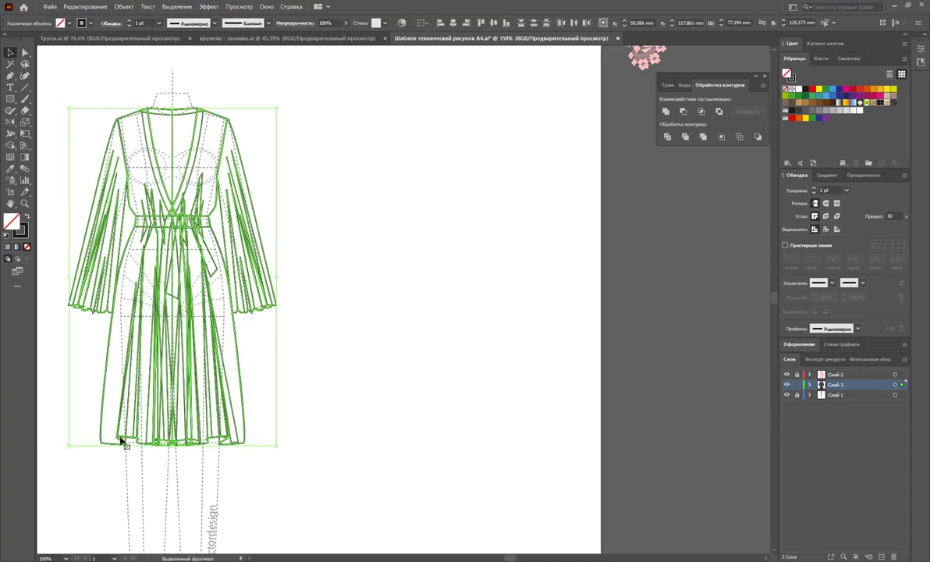
pyautogui.moveTo(123, 440); pyautogui.dragTo(399, 443)
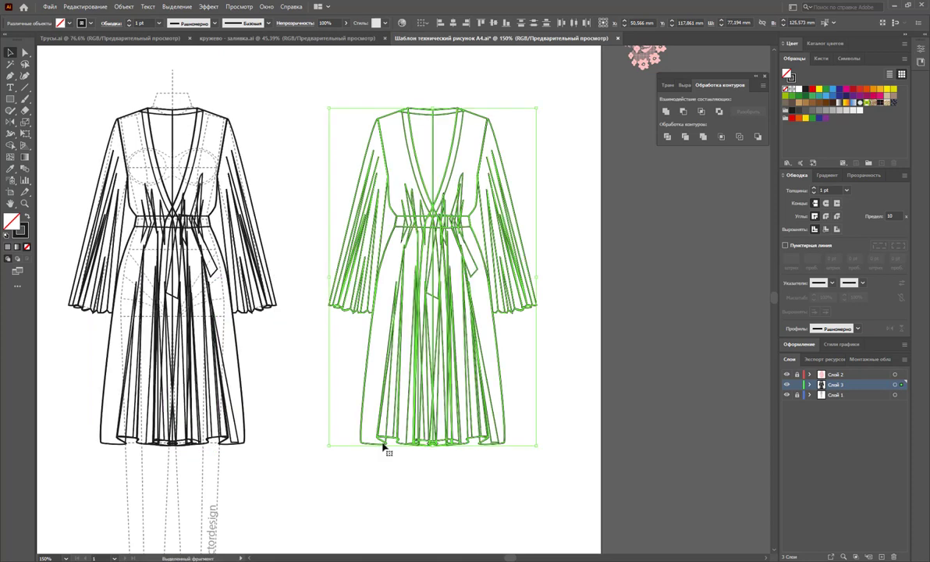
pyautogui.click(557, 439)
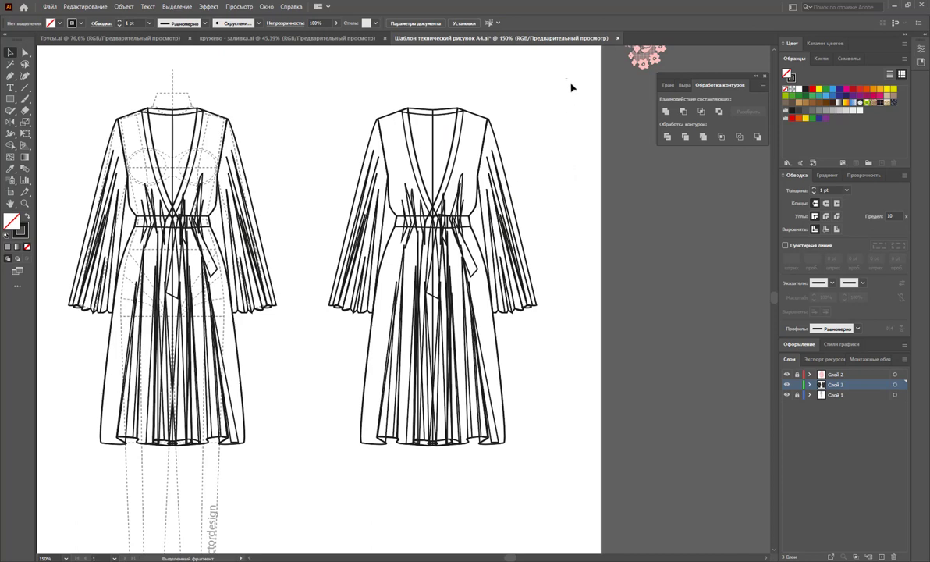
# - Fill the right-hand dress copy with the magenta swatch
pyautogui.moveTo(528, 72); pyautogui.dragTo(320, 492)
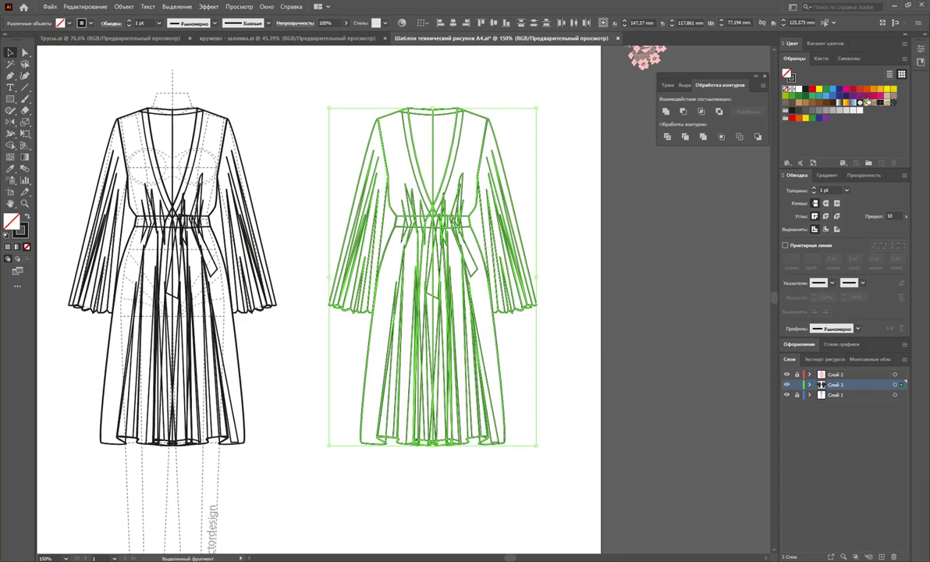
pyautogui.click(867, 96)
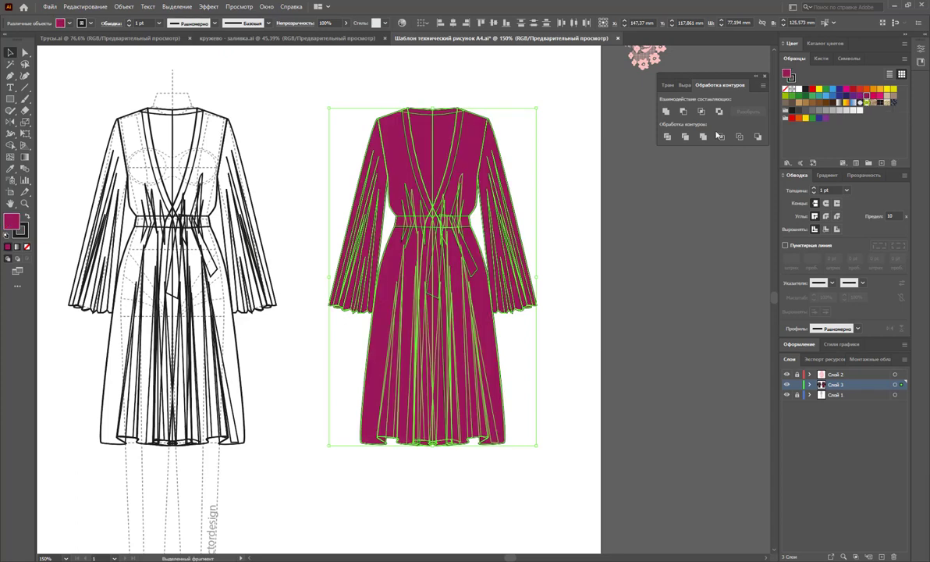
pyautogui.click(595, 244)
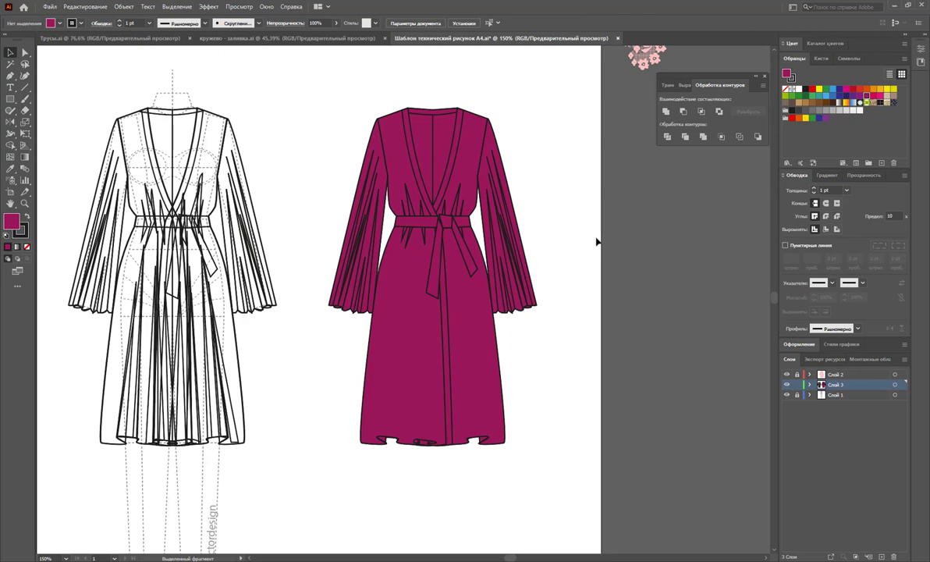
# - Lower the magenta dress's opacity to about 13%
pyautogui.moveTo(562, 91); pyautogui.dragTo(334, 490)
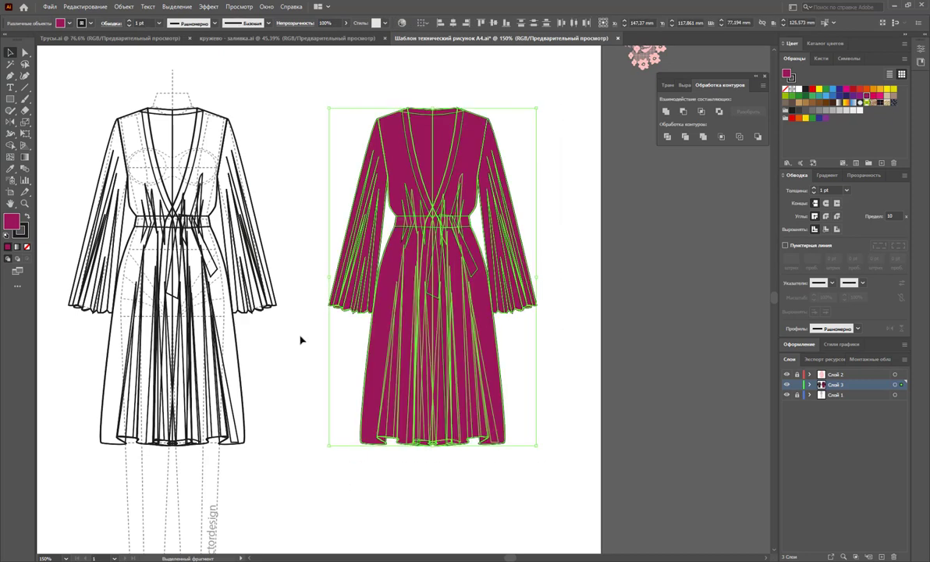
pyautogui.click(347, 24)
pyautogui.moveTo(324, 41); pyautogui.dragTo(316, 45)
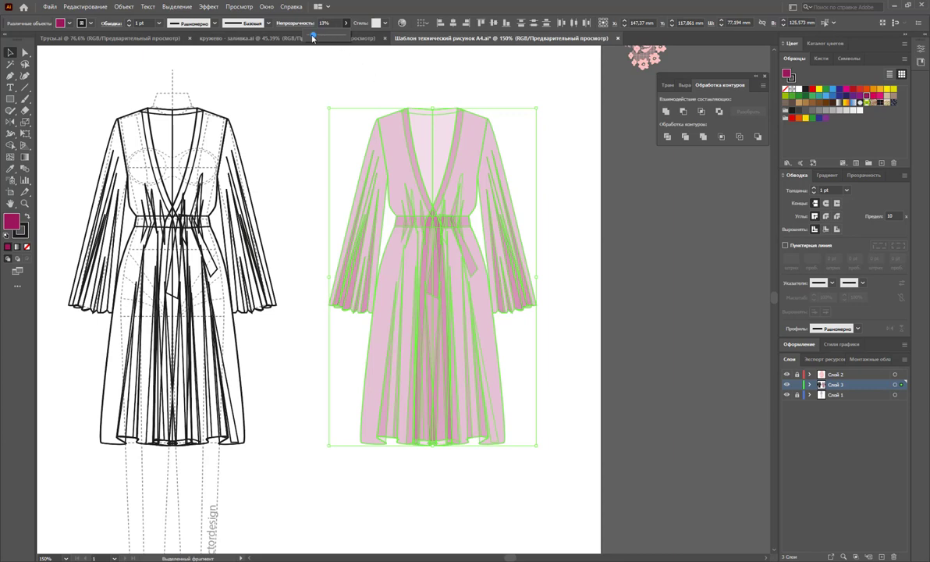
# - Lower the pink dress opacity further to 11% and check the robe's stacking options
pyautogui.moveTo(313, 36); pyautogui.dragTo(312, 37)
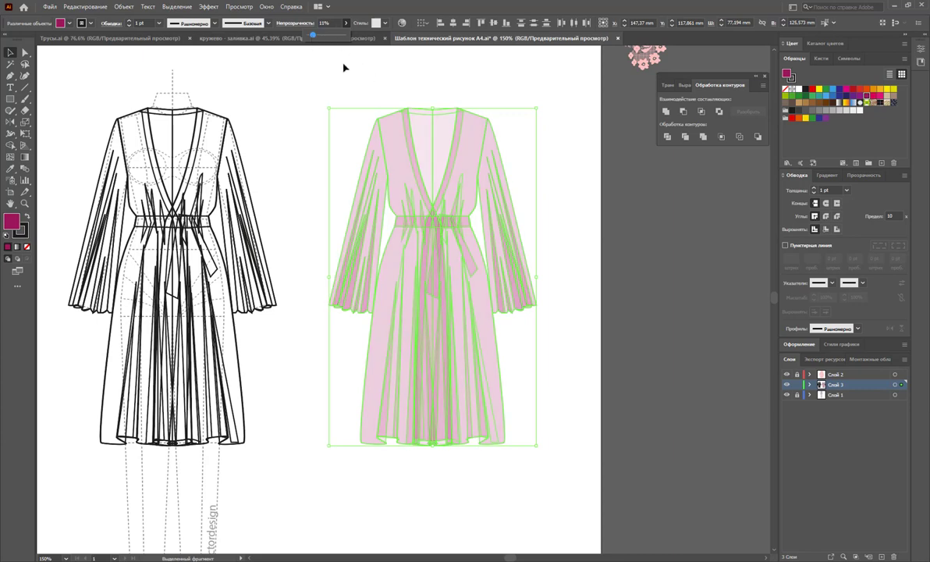
pyautogui.click(343, 68)
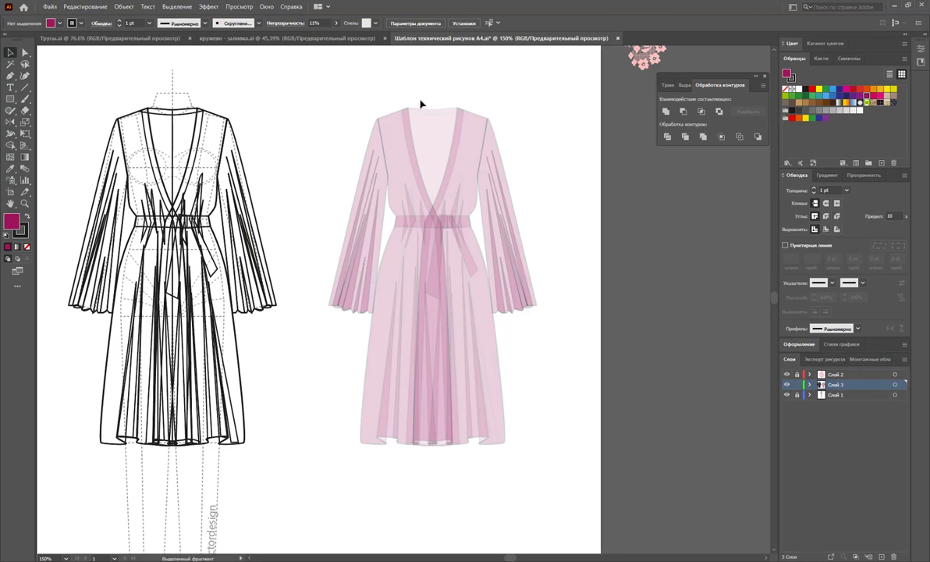
pyautogui.click(433, 153)
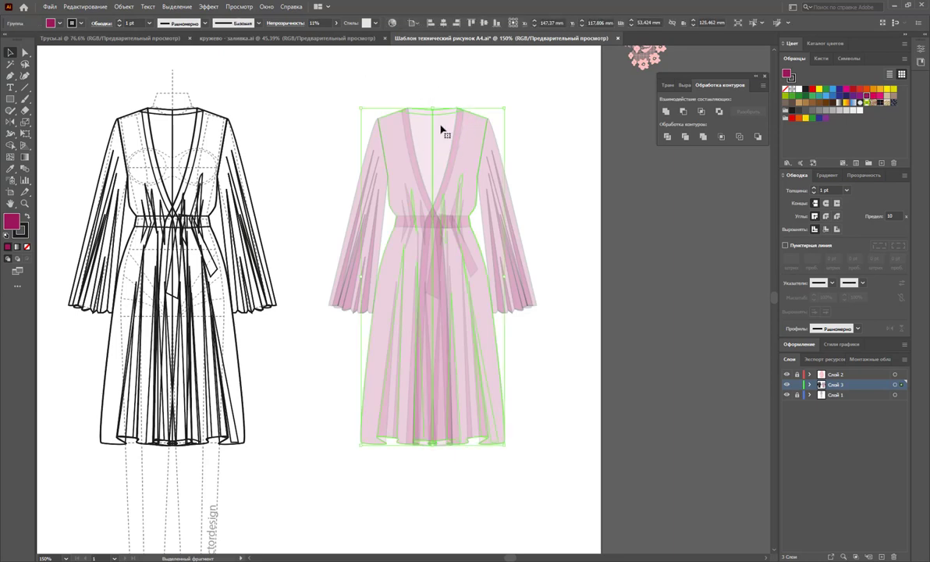
pyautogui.rightClick(428, 128)
pyautogui.moveTo(455, 246)
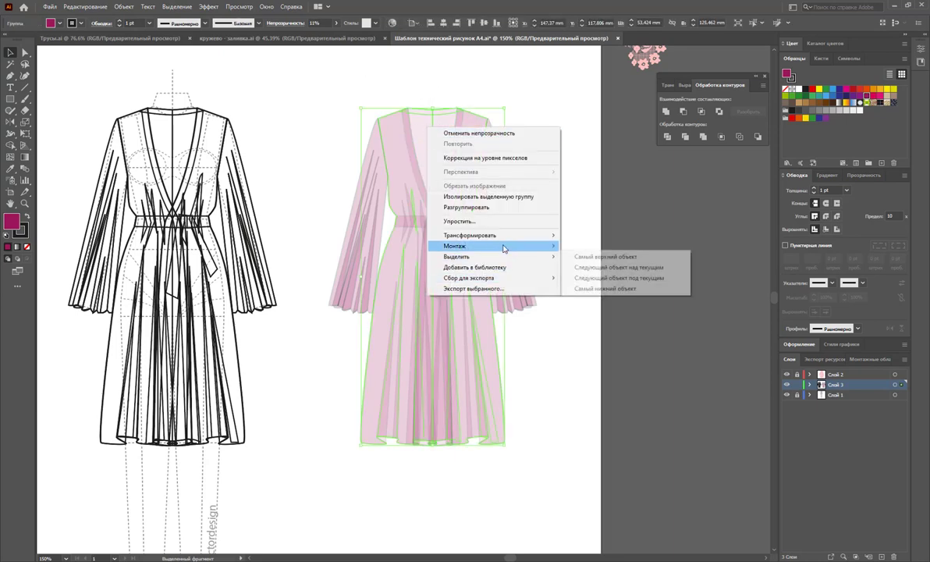
pyautogui.click(626, 201)
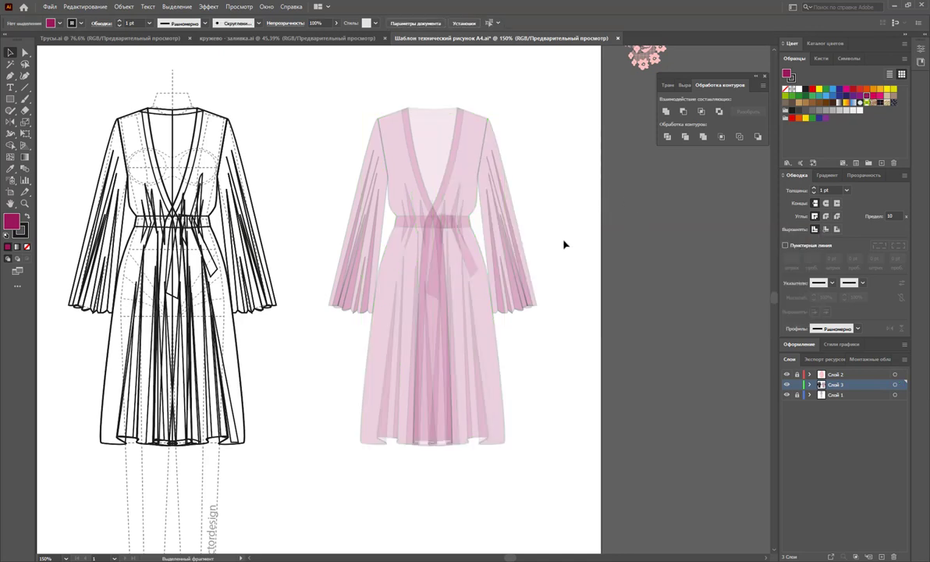
# - Select the pink robe with both sleeves and set its stroke to None
pyautogui.moveTo(545, 484); pyautogui.dragTo(319, 412)
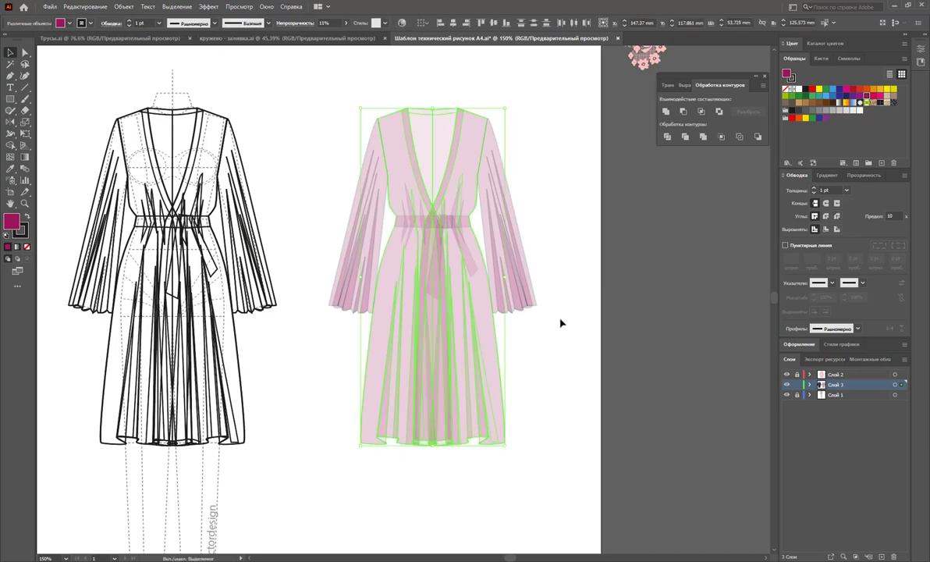
pyautogui.keyDown('shift'); pyautogui.click(500, 290); pyautogui.keyUp('shift')
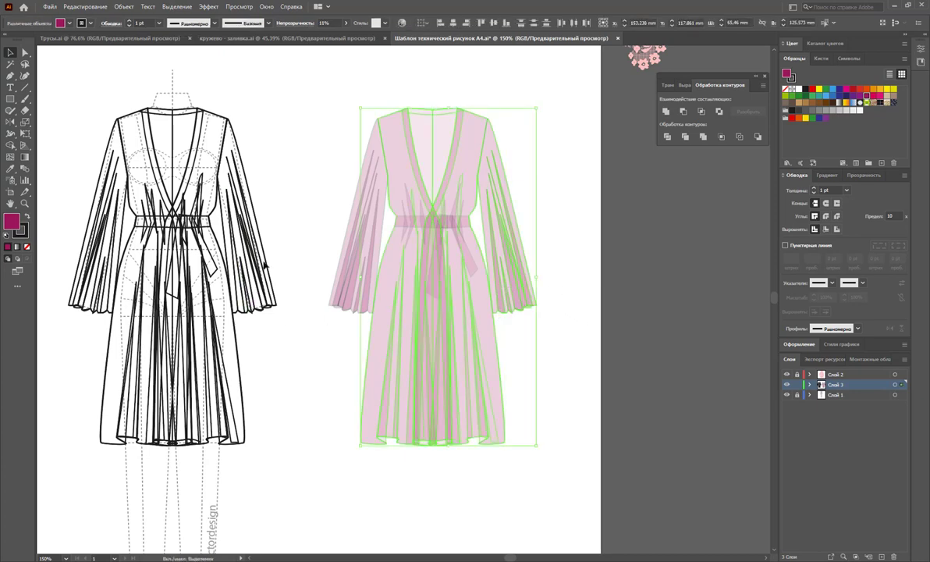
pyautogui.moveTo(320, 249); pyautogui.dragTo(362, 315)
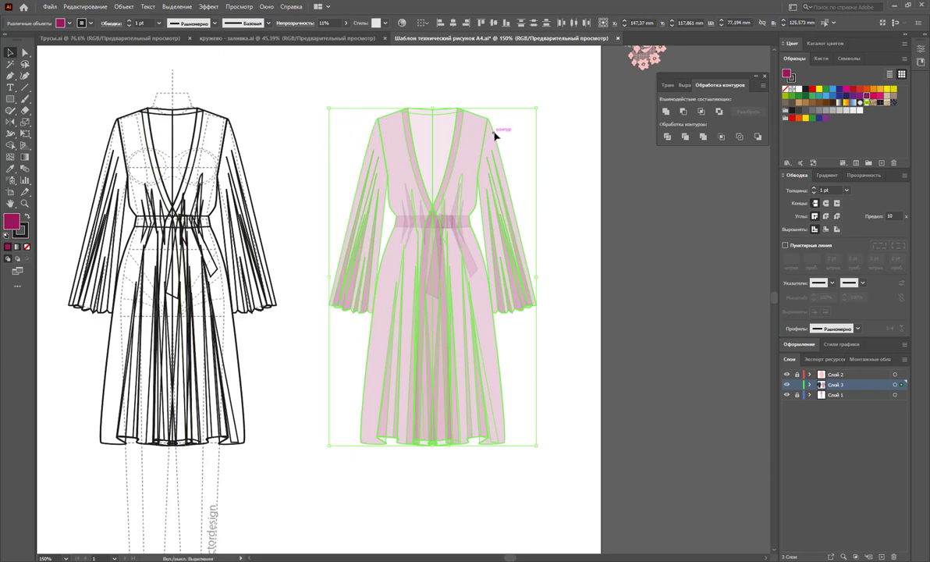
pyautogui.click(26, 246)
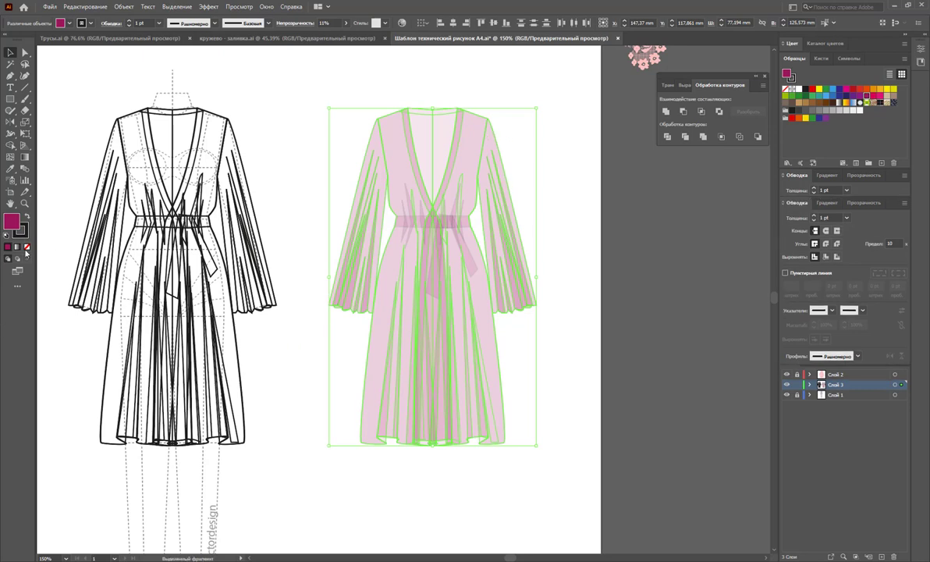
pyautogui.click(586, 278)
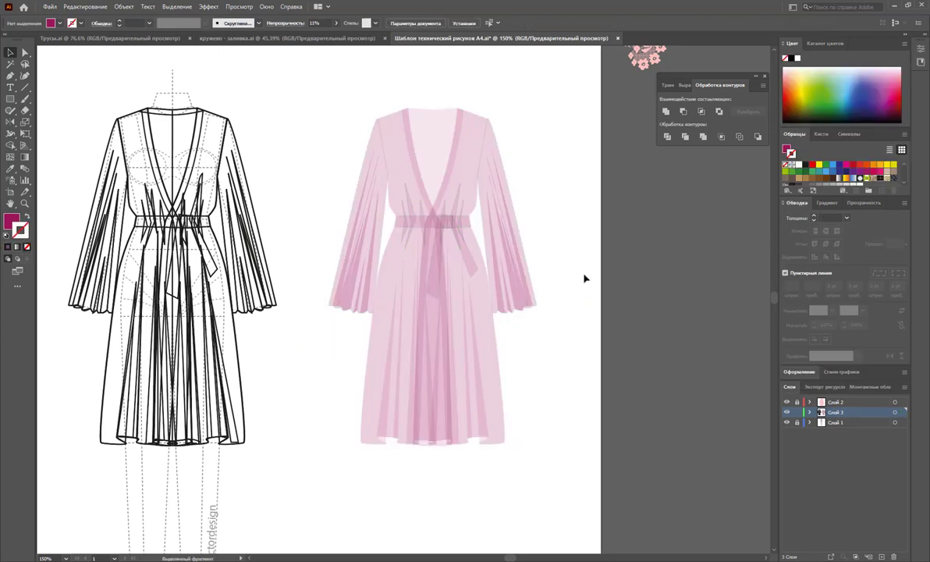
# - Try a black 1 pt outline on the whole robe, then remove the outline again
pyautogui.moveTo(537, 145); pyautogui.dragTo(332, 304)
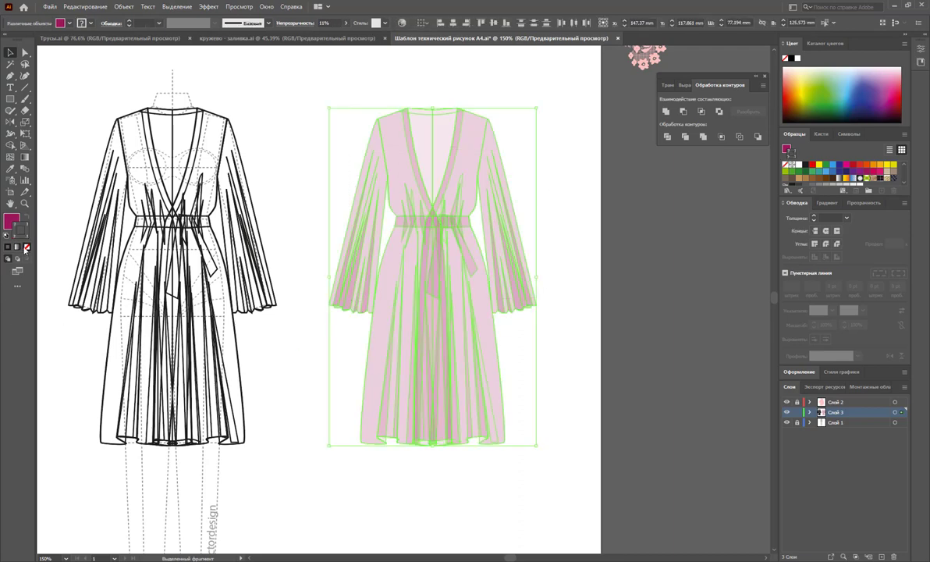
pyautogui.click(539, 235)
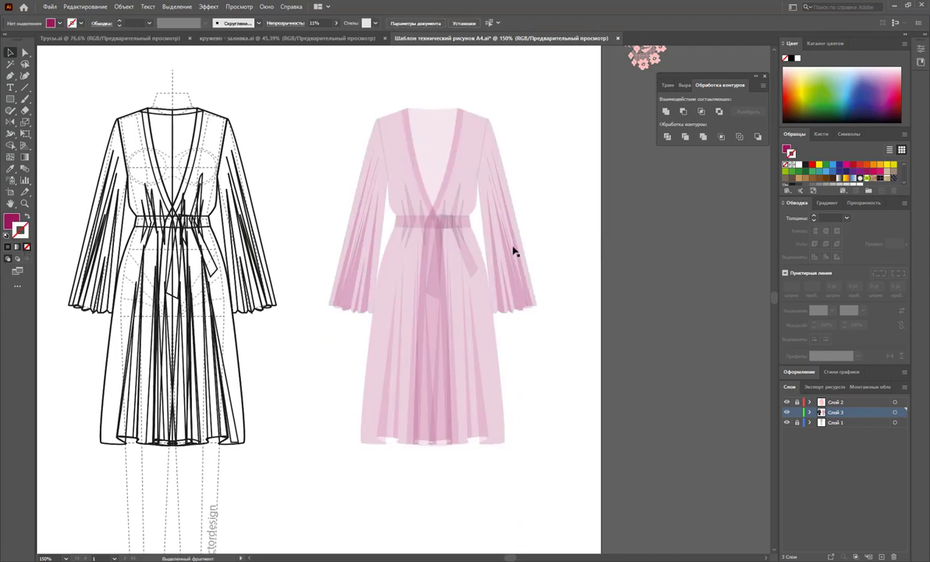
pyautogui.click(456, 205)
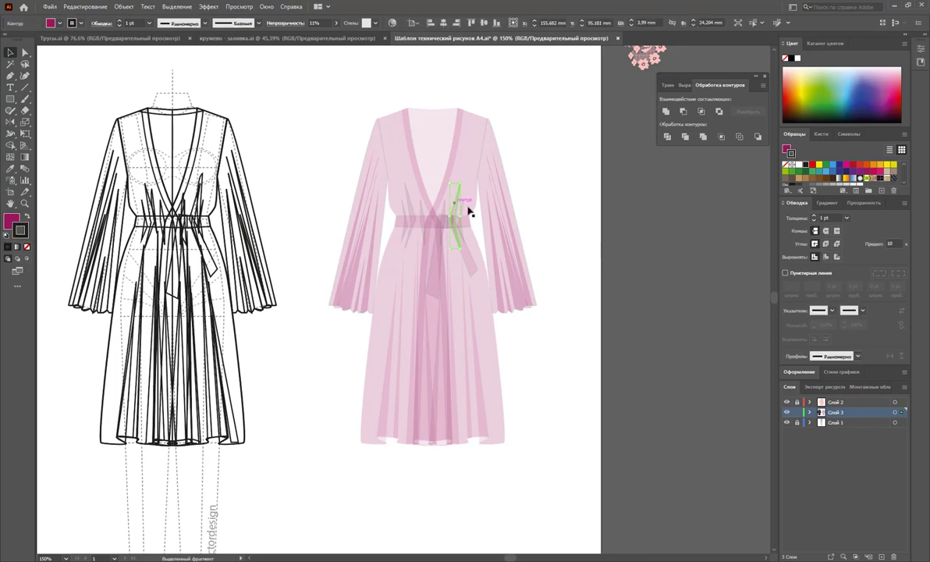
pyautogui.moveTo(550, 175); pyautogui.dragTo(341, 257)
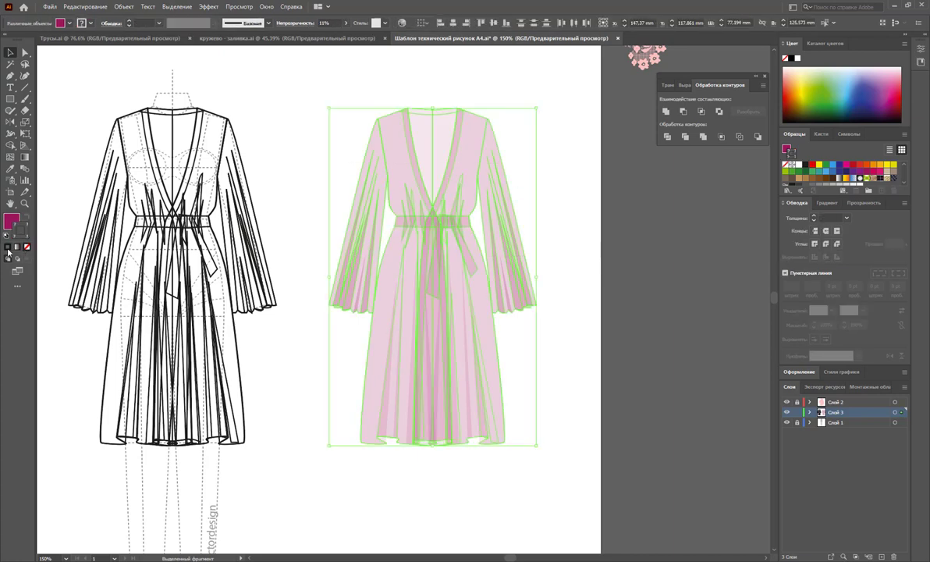
pyautogui.click(806, 166)
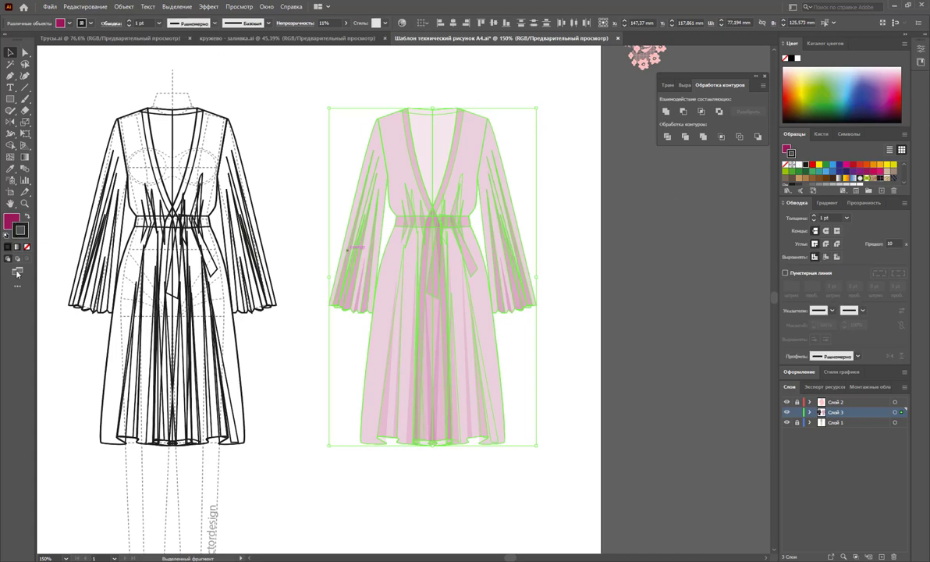
pyautogui.click(28, 247)
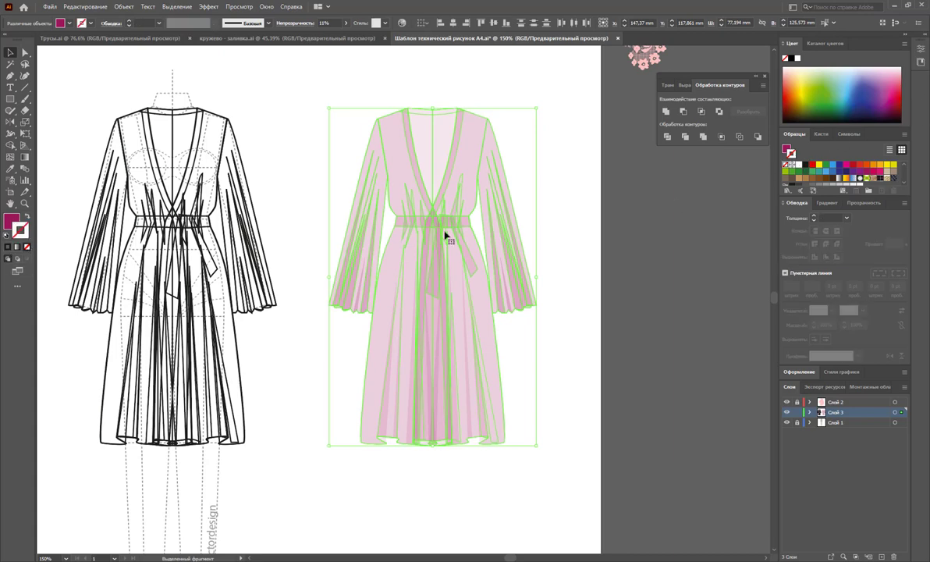
pyautogui.click(564, 209)
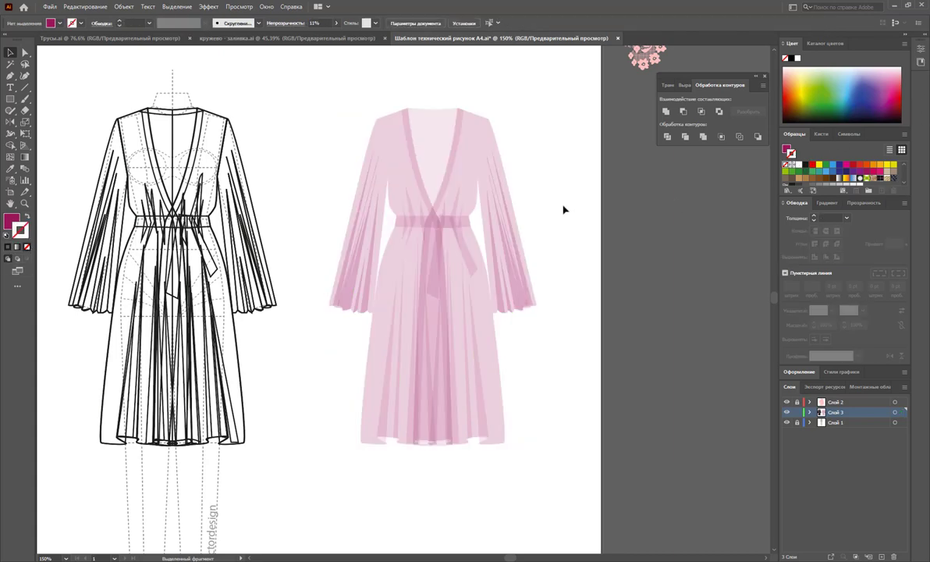
# - Give the left lapel edge path a black stroke, then select the robe group
pyautogui.click(407, 143)
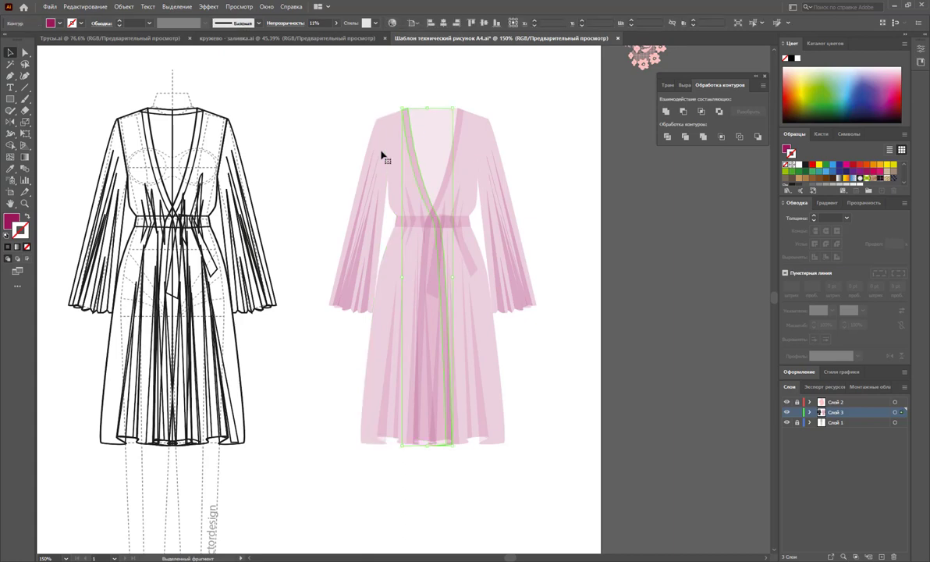
pyautogui.click(806, 165)
pyautogui.click(560, 193)
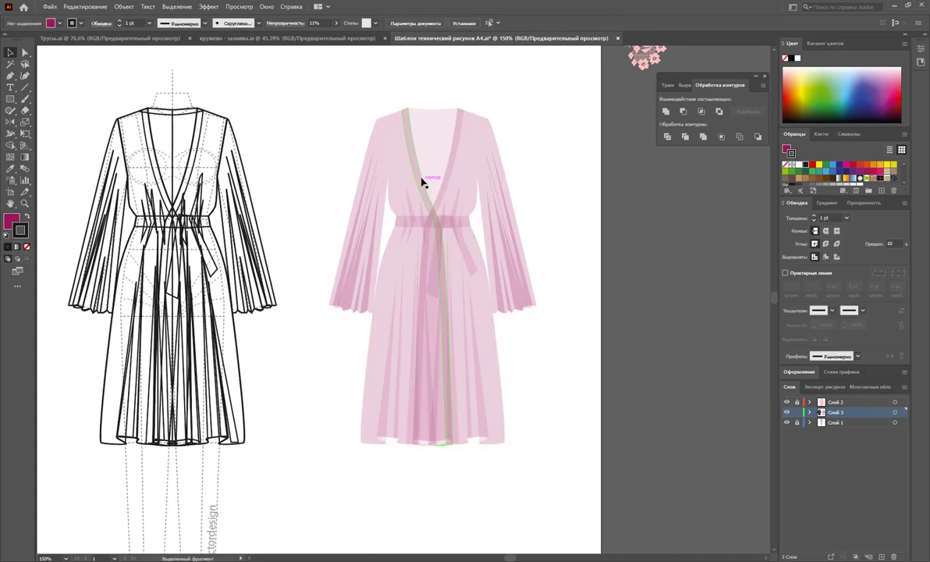
pyautogui.click(439, 117)
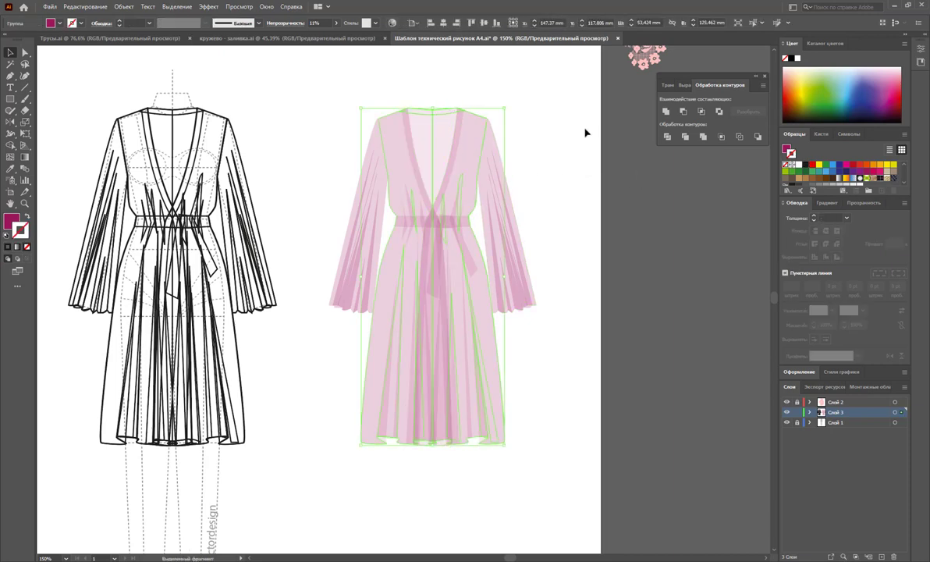
pyautogui.click(585, 133)
pyautogui.click(440, 134)
# - Alt-drag a copy of the robe right, ungroup it, and move the body outline aside
pyautogui.moveTo(439, 156); pyautogui.dragTo(655, 156)
pyautogui.rightClick(647, 164)
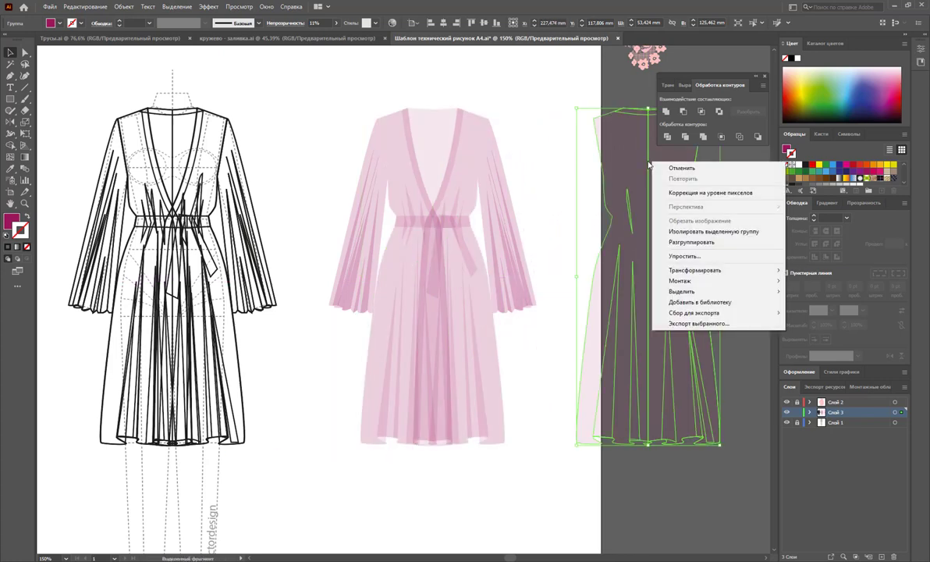
pyautogui.click(692, 242)
pyautogui.click(673, 199)
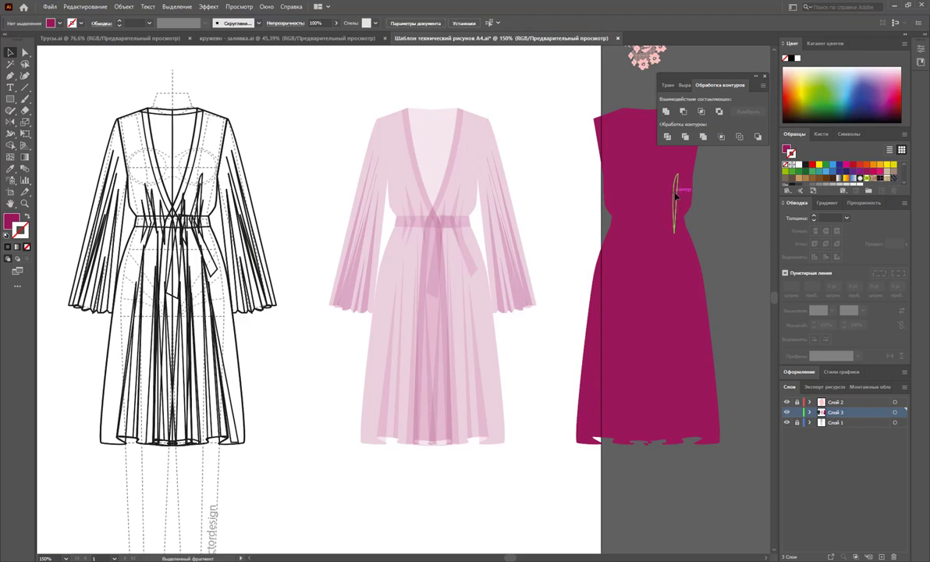
pyautogui.scroll(1, 727, 238)
pyautogui.scroll(2, 715, 224)
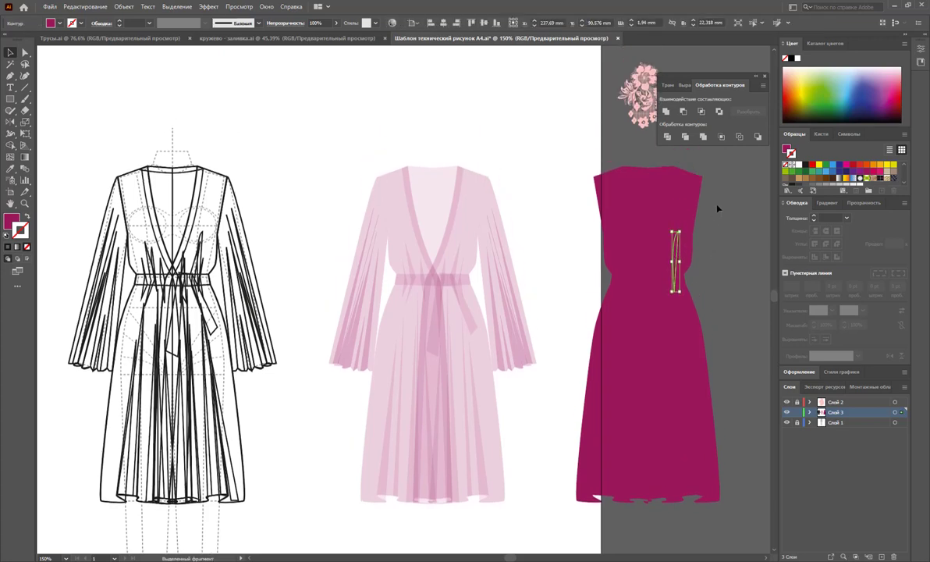
pyautogui.click(611, 166)
pyautogui.click(638, 210)
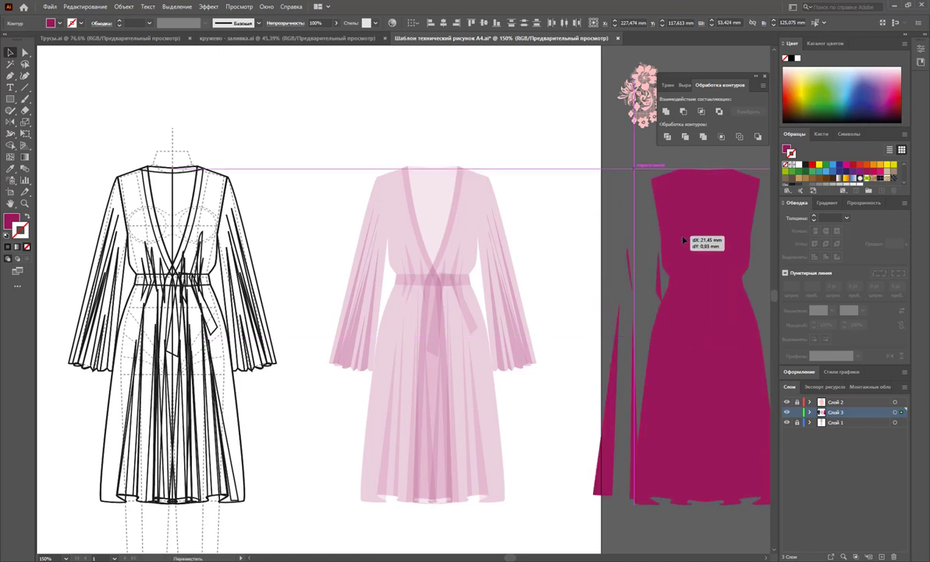
pyautogui.moveTo(610, 239); pyautogui.dragTo(750, 239)
# - Delete the leftover magenta pleat shapes and move the body silhouette beside the pink robe
pyautogui.moveTo(585, 191); pyautogui.dragTo(663, 484)
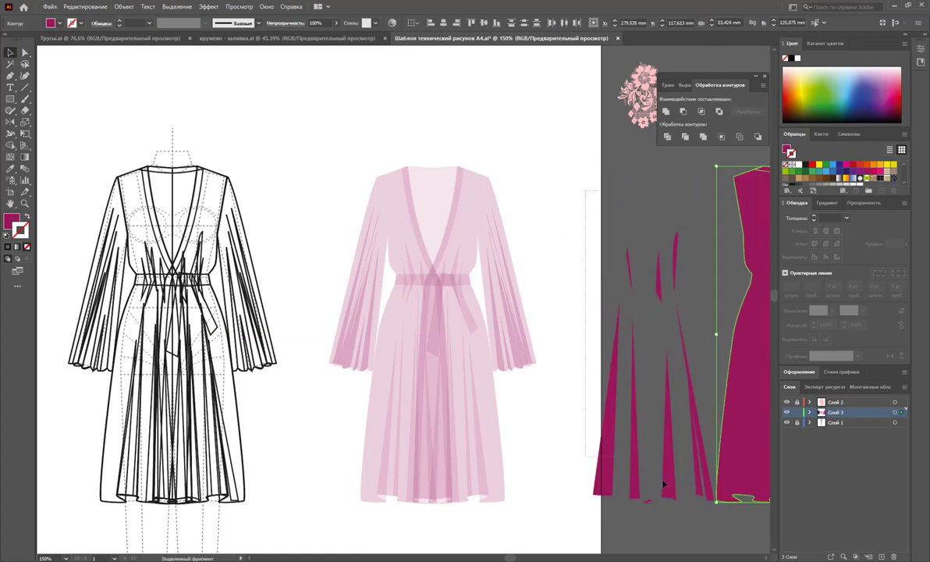
pyautogui.moveTo(692, 529); pyautogui.dragTo(698, 522)
pyautogui.press('Delete')
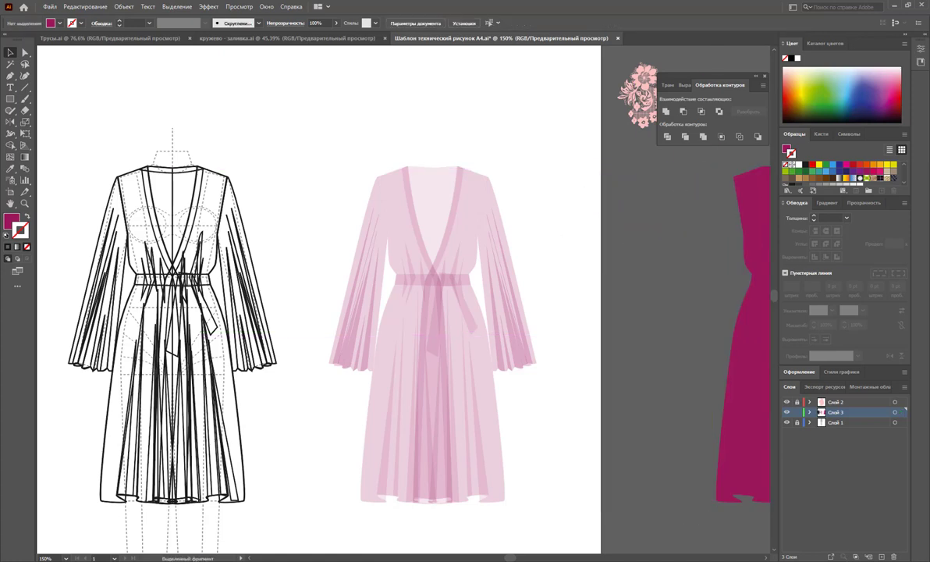
pyautogui.hscroll(5, 769, 555)
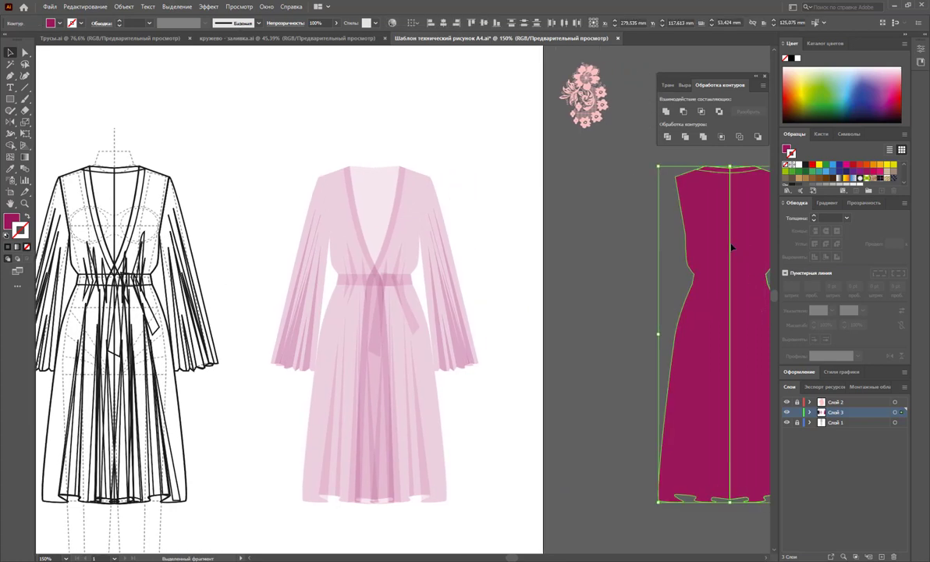
pyautogui.moveTo(730, 247); pyautogui.dragTo(586, 243)
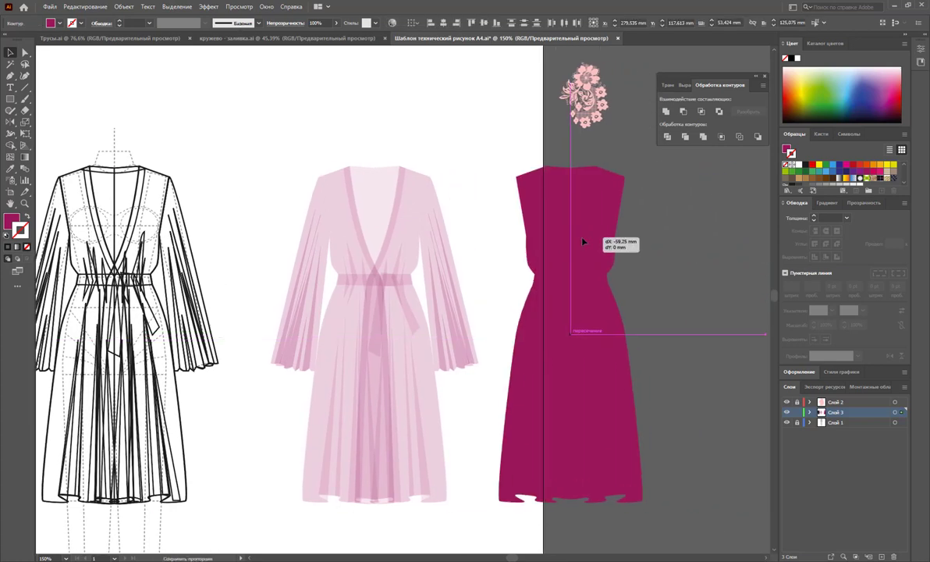
# - Group the body shapes, make them a black outline, and move them onto the pink robe
pyautogui.rightClick(592, 305)
pyautogui.click(609, 336)
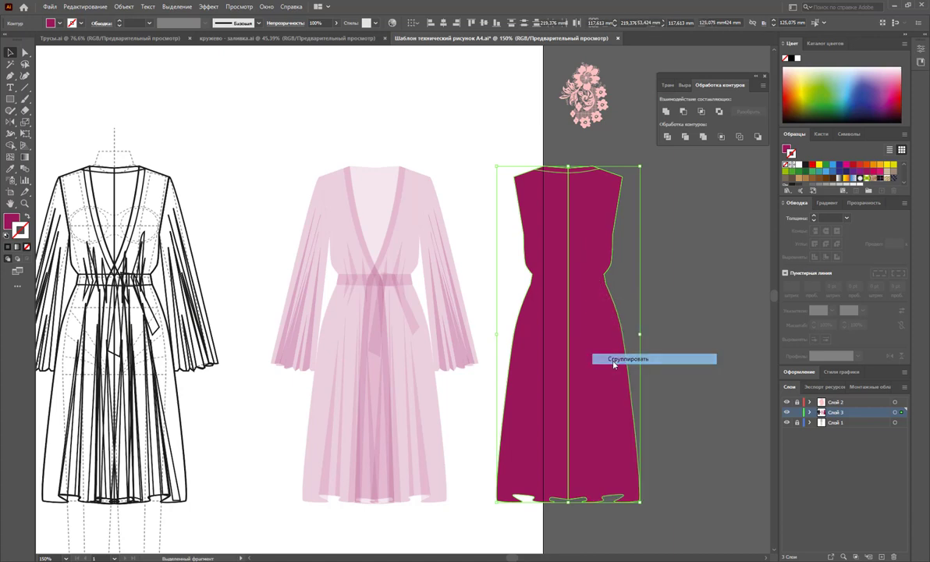
pyautogui.click(25, 216)
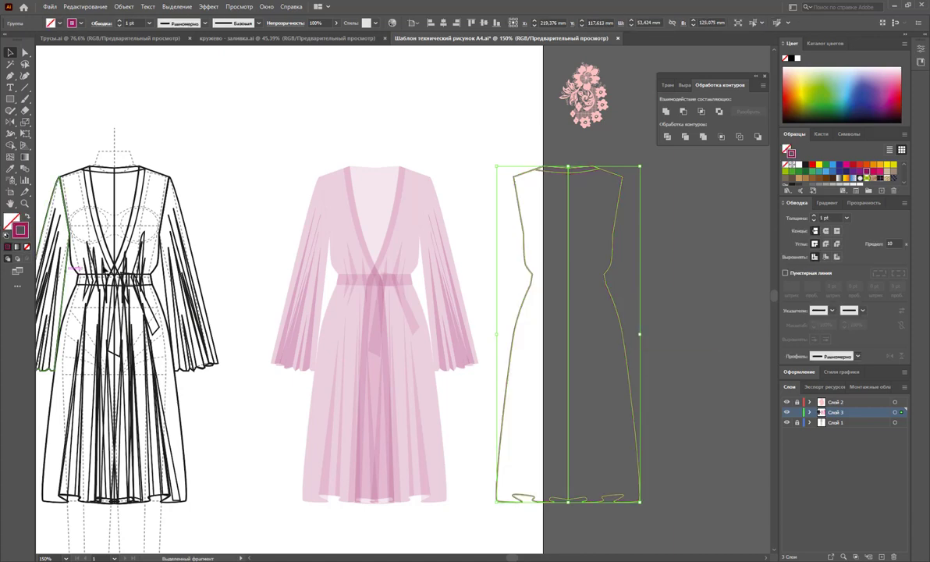
pyautogui.click(804, 166)
pyautogui.click(692, 211)
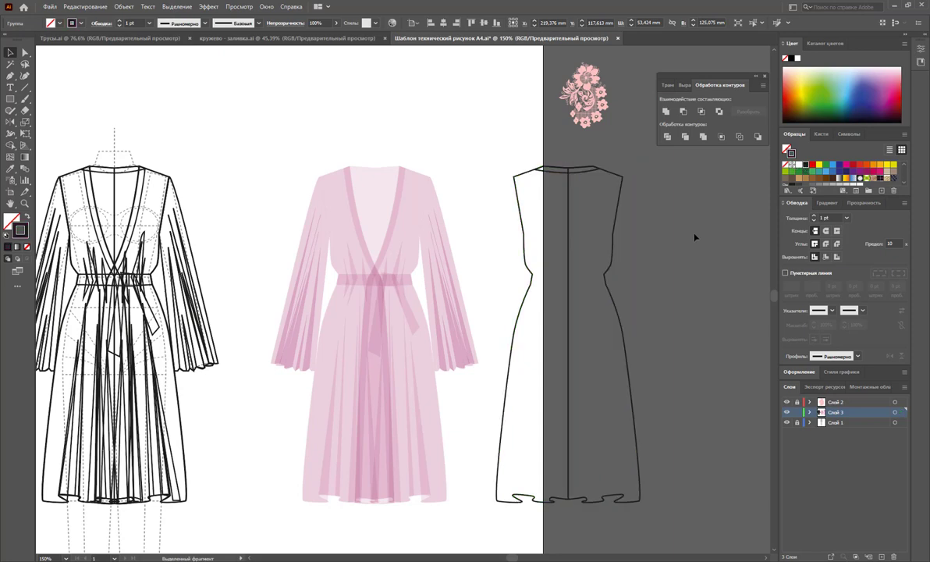
pyautogui.moveTo(617, 225); pyautogui.dragTo(422, 225)
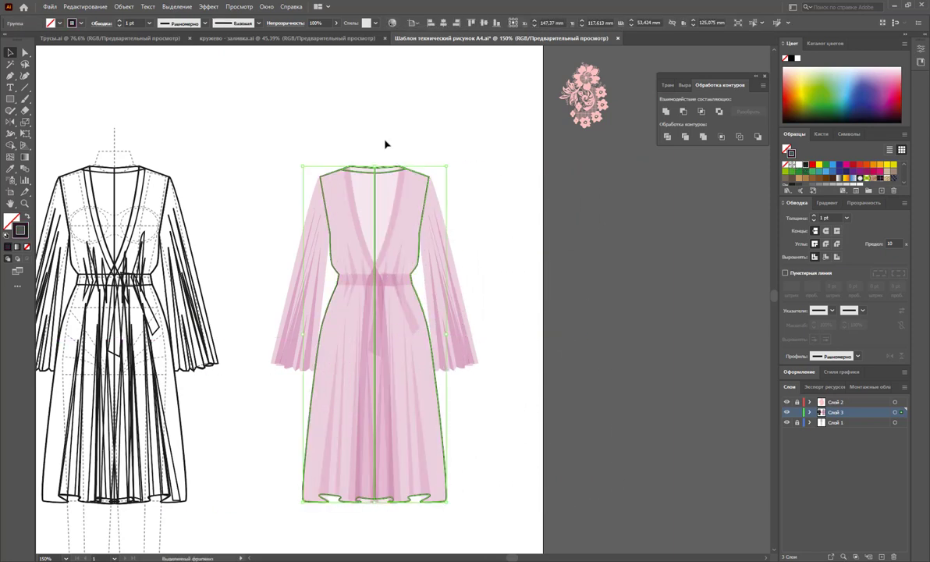
pyautogui.click(361, 137)
# - Send the body outline group to the back of the stack
pyautogui.click(383, 193)
pyautogui.rightClick(382, 182)
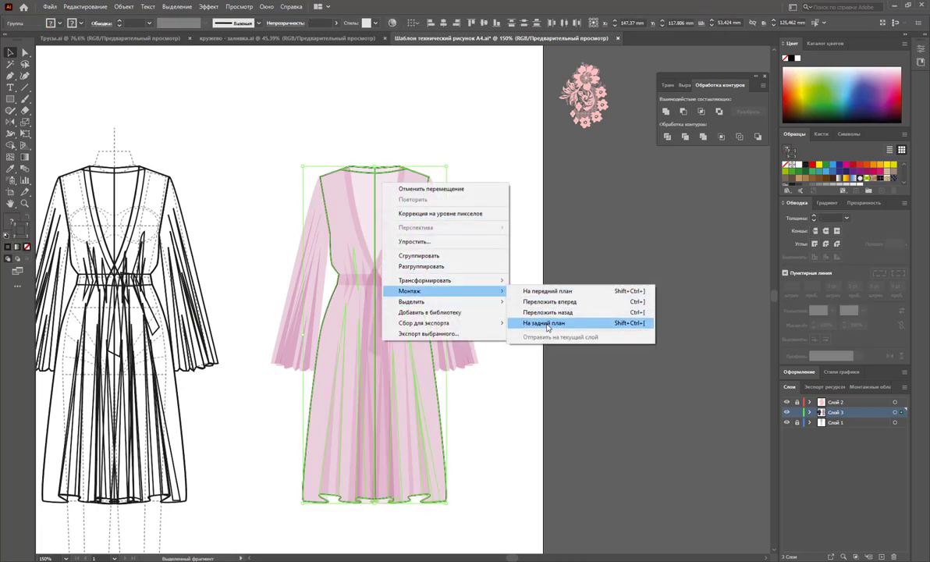
pyautogui.click(530, 326)
pyautogui.click(509, 289)
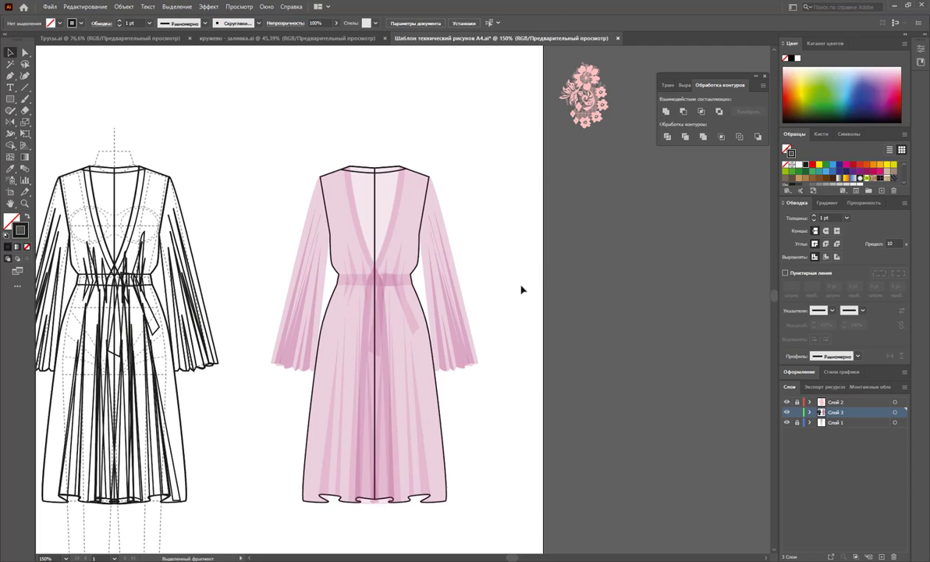
# - Bring the pink dress parts forward so the black body outline and seam show
pyautogui.click(381, 176)
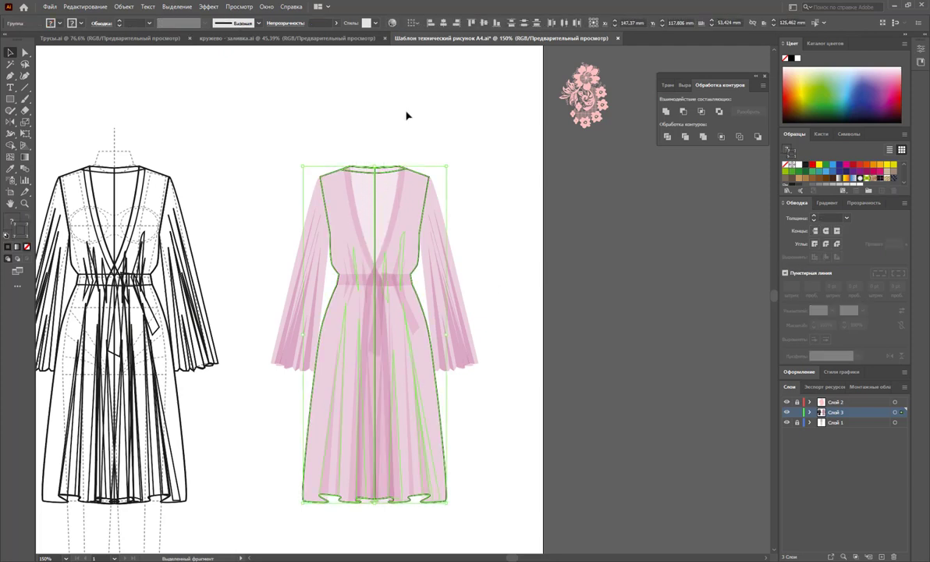
pyautogui.click(403, 118)
pyautogui.click(383, 189)
pyautogui.click(374, 129)
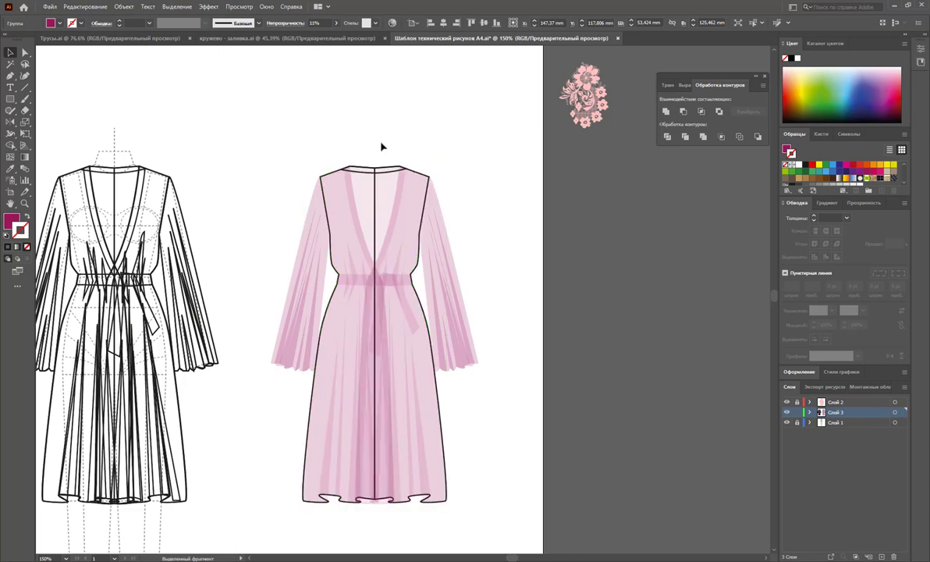
pyautogui.click(363, 193)
pyautogui.rightClick(372, 181)
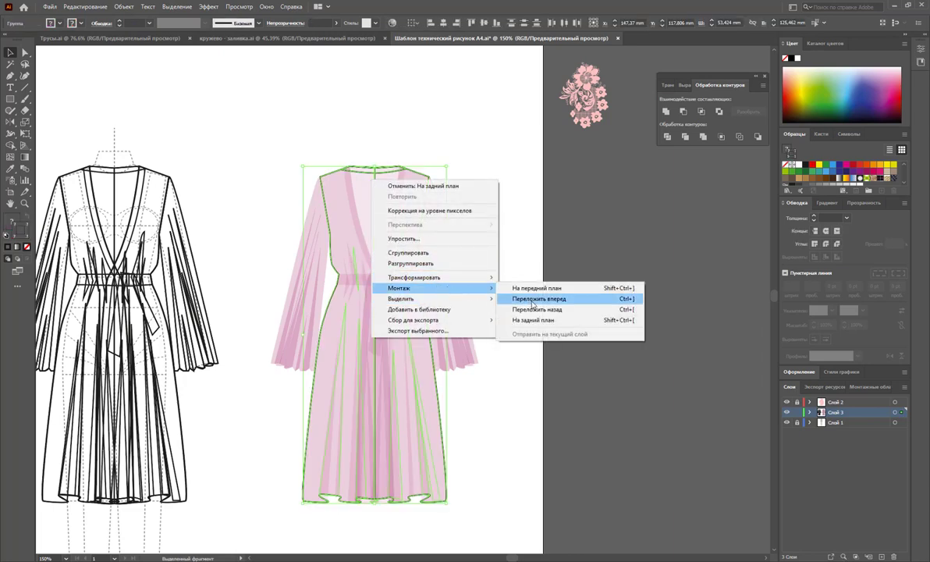
pyautogui.click(532, 320)
pyautogui.click(493, 274)
pyautogui.click(362, 195)
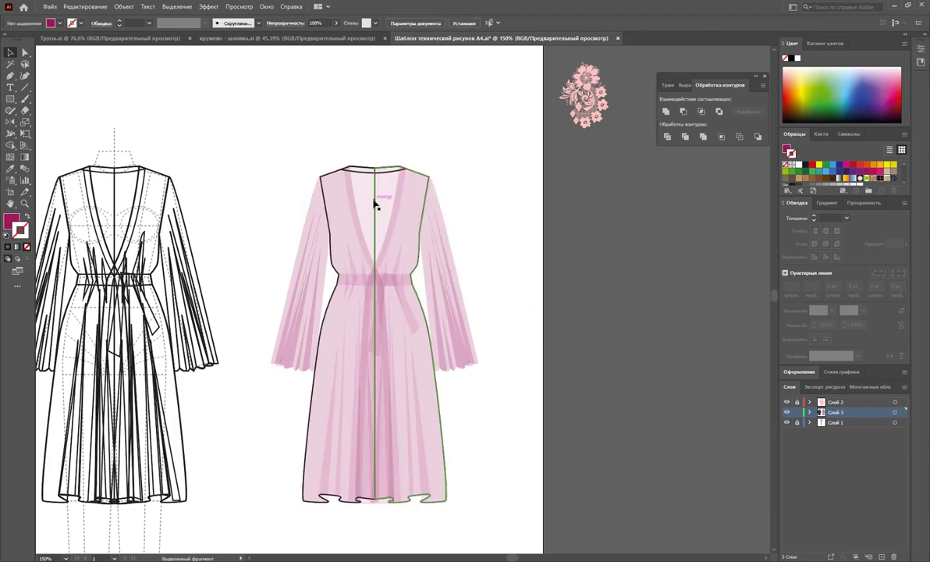
# - Set the stroke weight to 0.5 pt
pyautogui.click(148, 24)
pyautogui.click(163, 44)
pyautogui.click(470, 169)
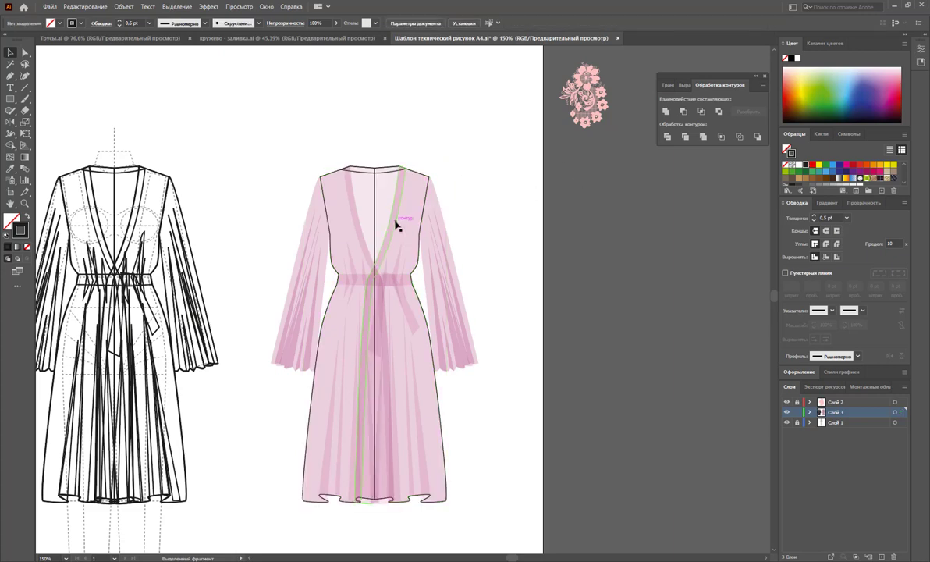
# - Select the inner panel and both outer body paths and Alt-drag a copy right
pyautogui.click(361, 224)
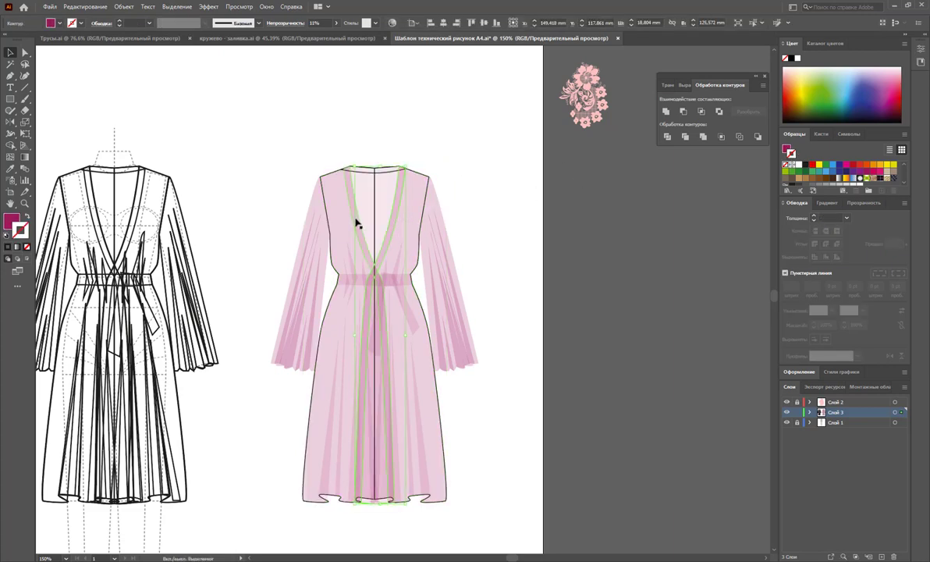
pyautogui.keyDown('shift'); pyautogui.click(315, 189); pyautogui.keyUp('shift')
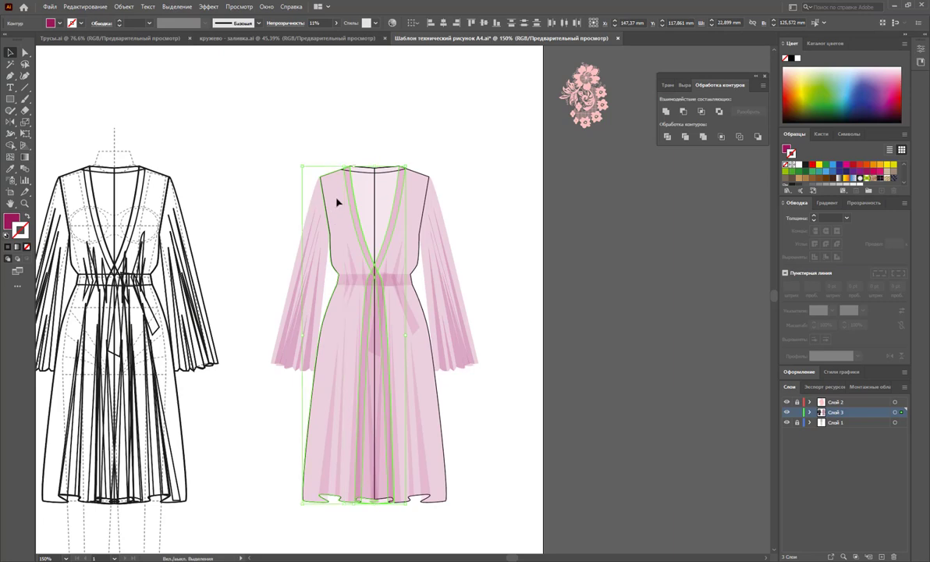
pyautogui.keyDown('shift'); pyautogui.click(418, 196); pyautogui.keyUp('shift')
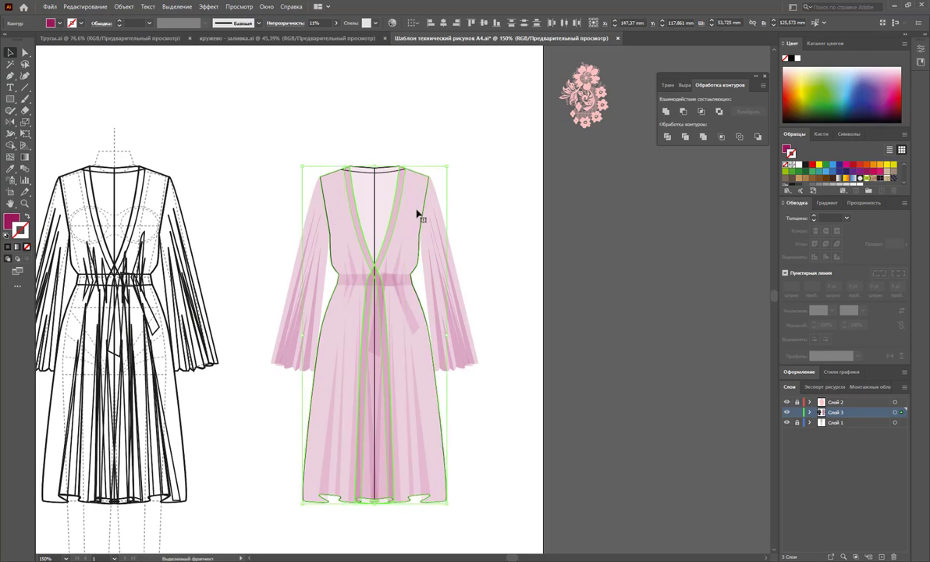
pyautogui.moveTo(335, 205); pyautogui.dragTo(587, 208)
pyautogui.hotkey('ctrl', 'z')
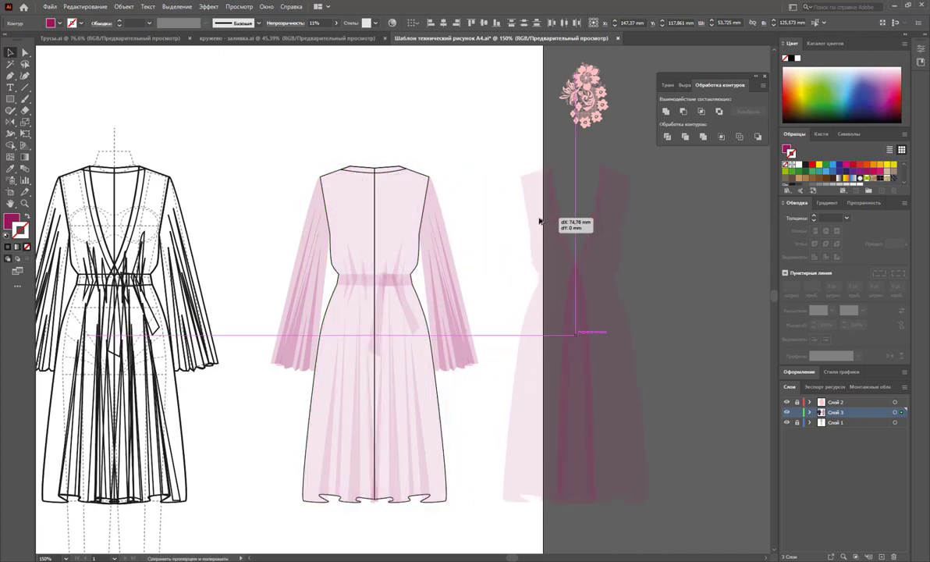
pyautogui.moveTo(341, 222); pyautogui.dragTo(539, 221)
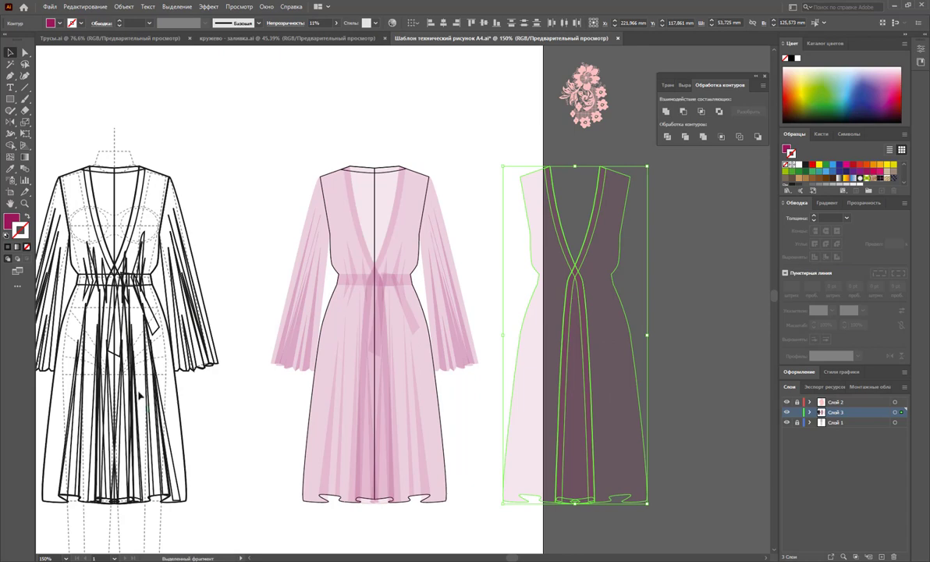
# - Make the copy 100% opaque, unfilled, with a black 0.75 pt outline
pyautogui.click(337, 25)
pyautogui.moveTo(305, 38); pyautogui.dragTo(334, 37)
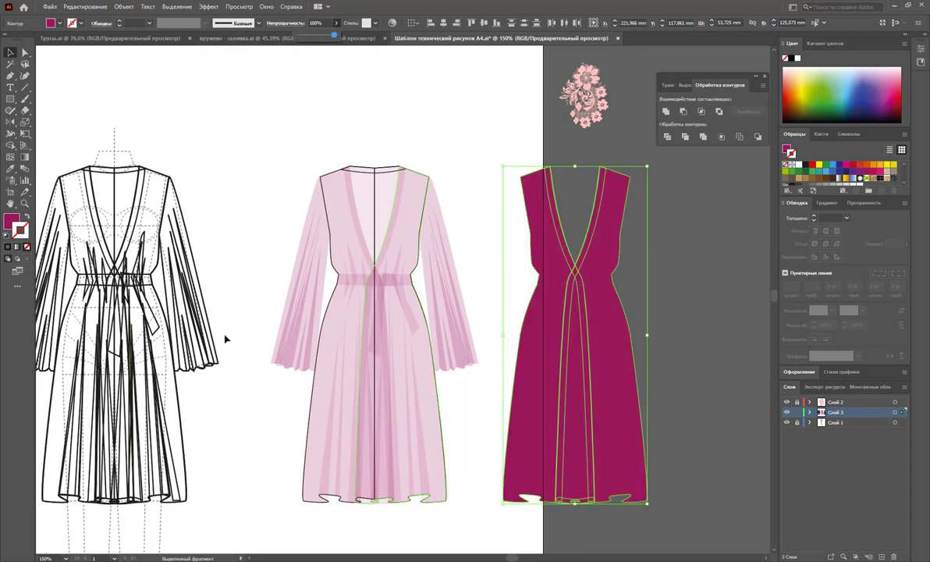
pyautogui.click(29, 217)
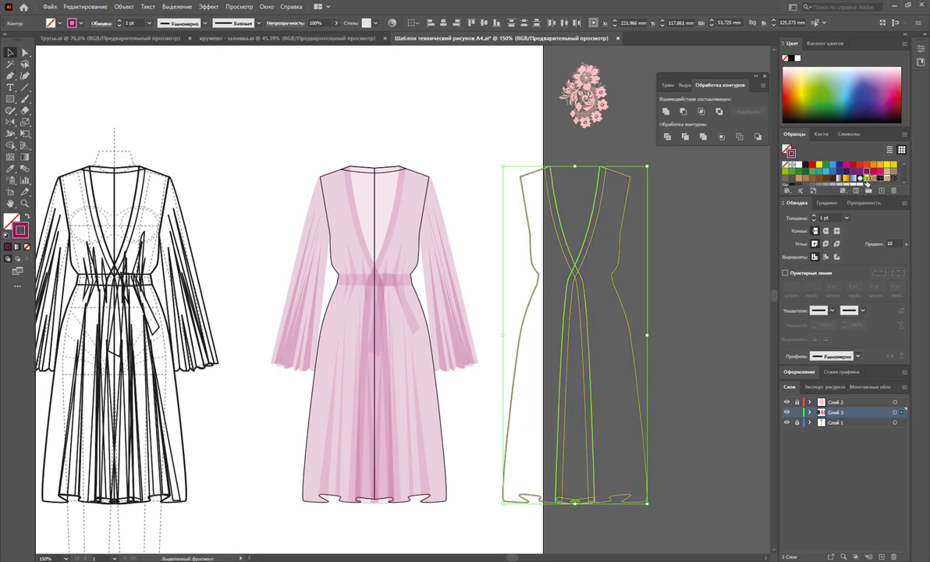
pyautogui.click(807, 164)
pyautogui.click(847, 217)
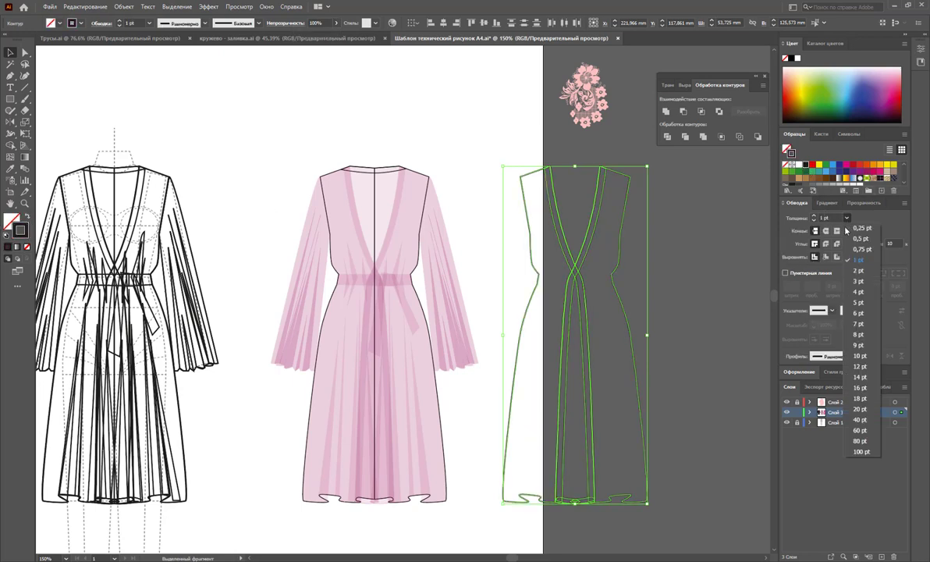
pyautogui.click(855, 249)
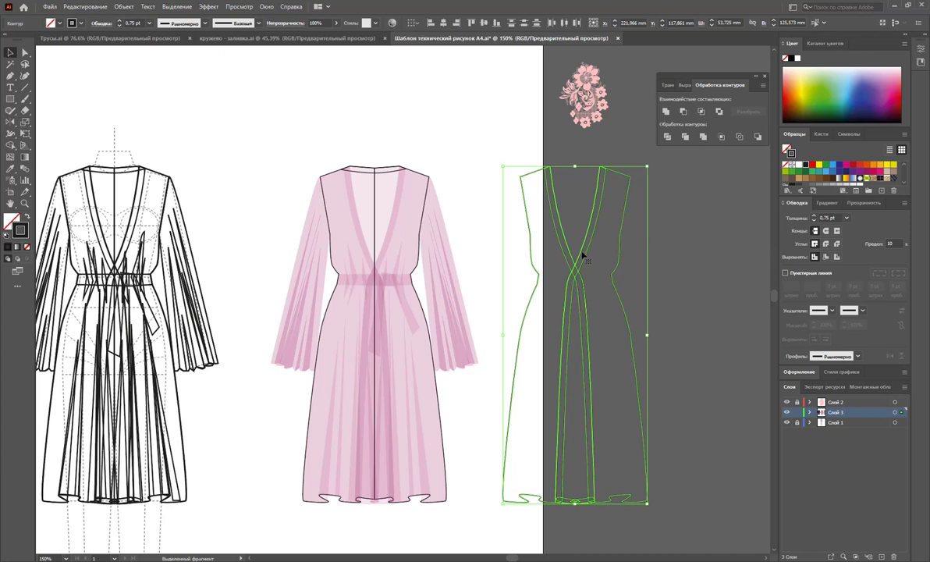
# - Align the black outline copy over the pink dress, thin its strokes to 0.5 pt, select a front path
pyautogui.moveTo(582, 254); pyautogui.dragTo(382, 248)
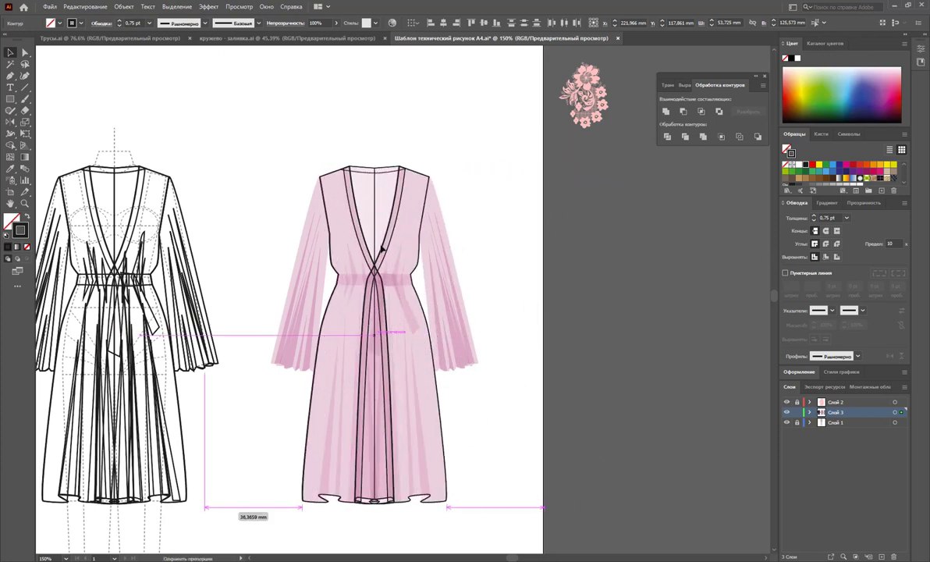
pyautogui.moveTo(382, 248); pyautogui.dragTo(381, 254)
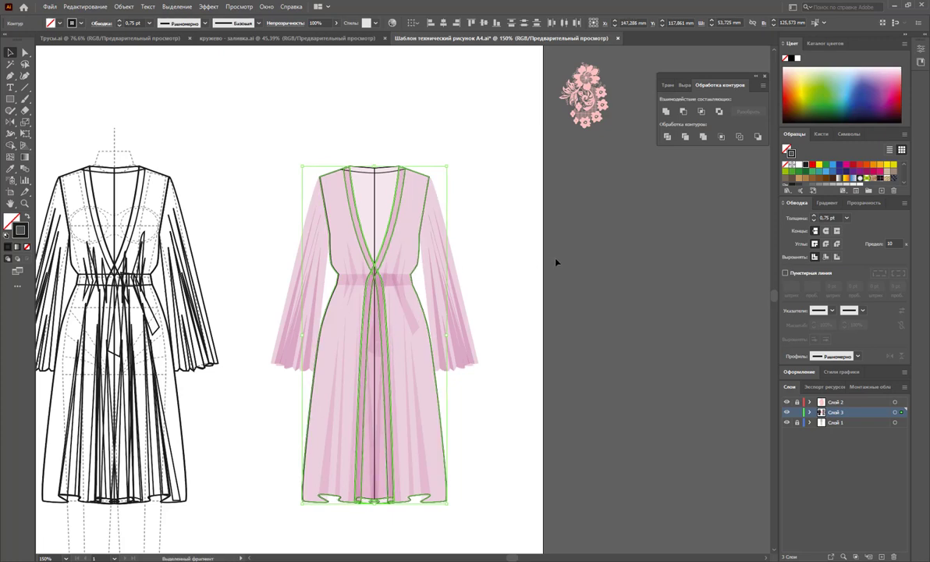
pyautogui.click(847, 218)
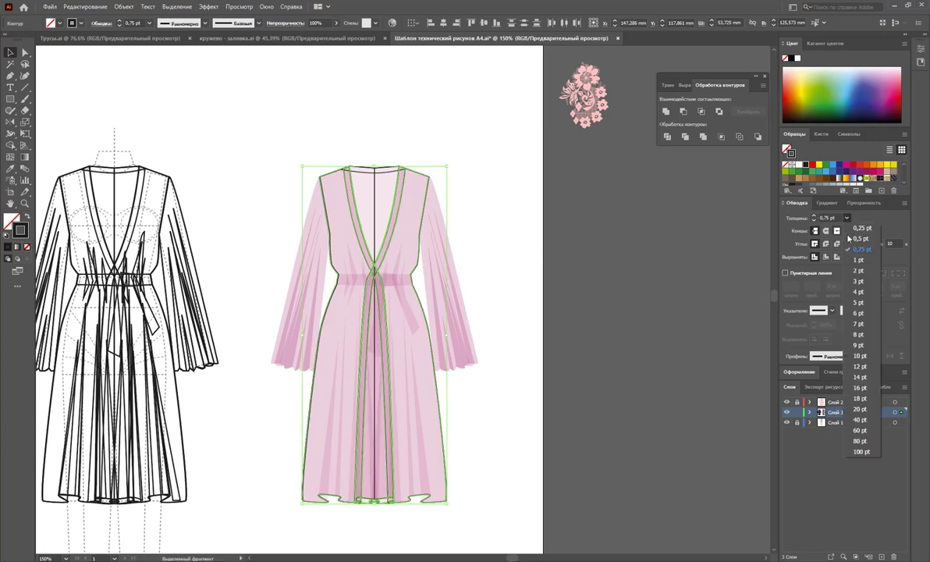
pyautogui.click(800, 222)
pyautogui.click(639, 252)
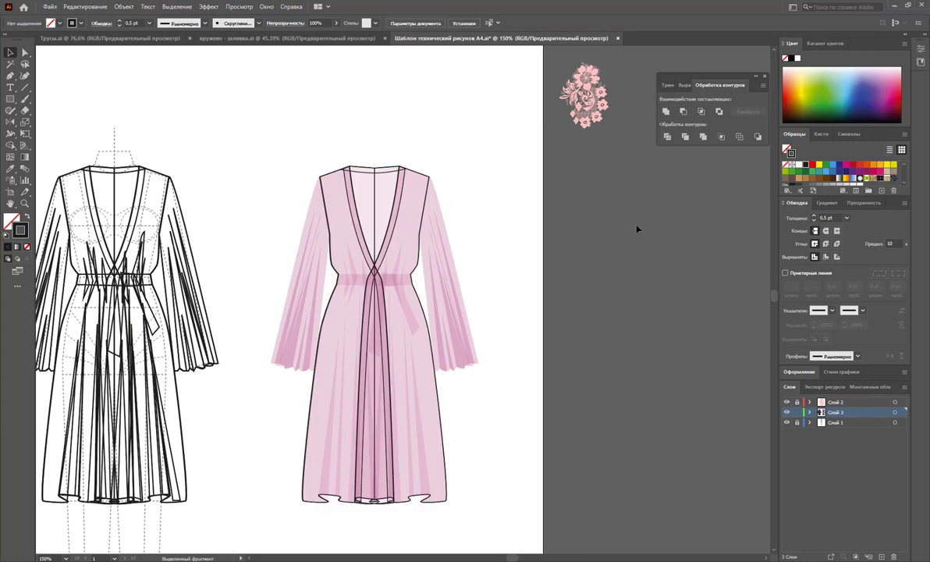
pyautogui.click(388, 228)
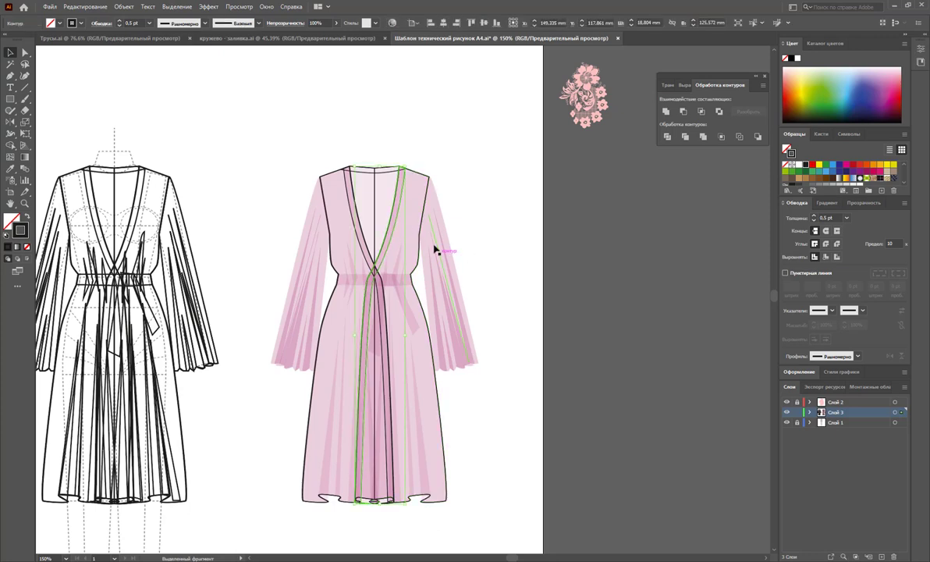
pyautogui.press('a')
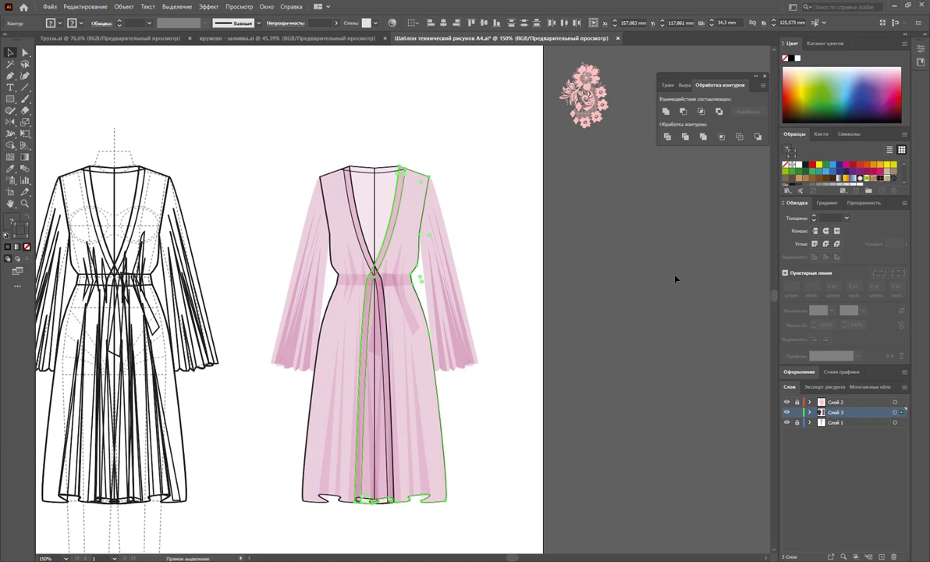
# - Marquee-select the pink robe pieces and send them to the back, behind the line art
pyautogui.press('v')
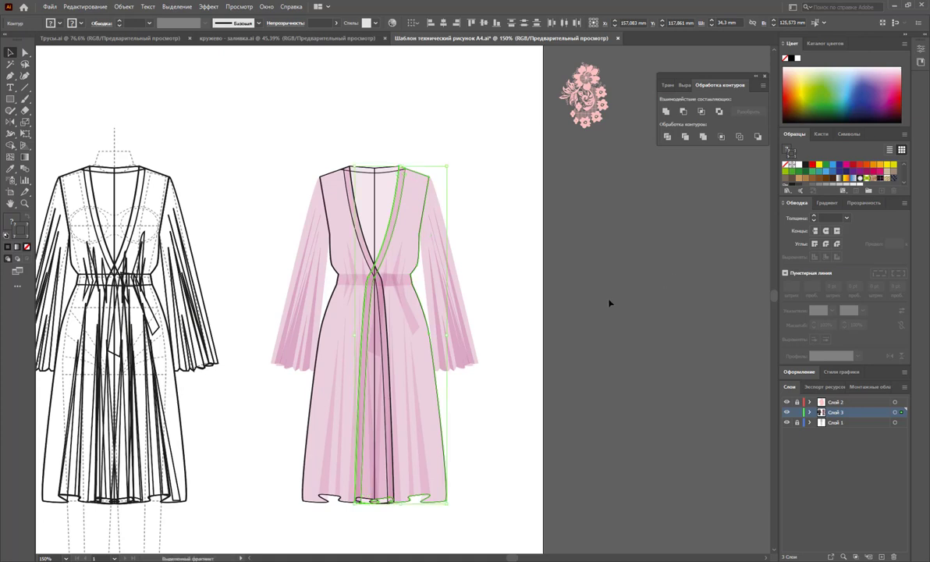
pyautogui.click(581, 307)
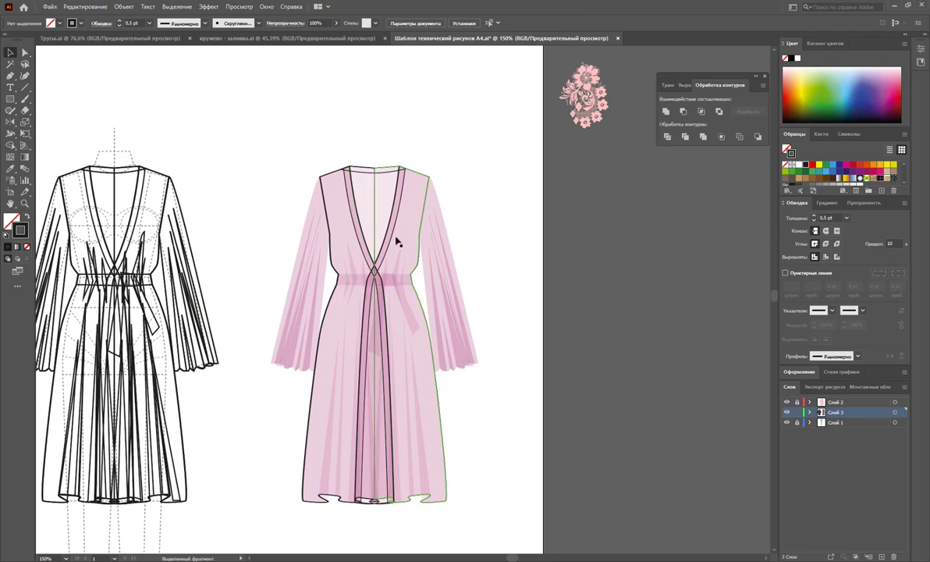
pyautogui.moveTo(418, 146); pyautogui.dragTo(383, 190)
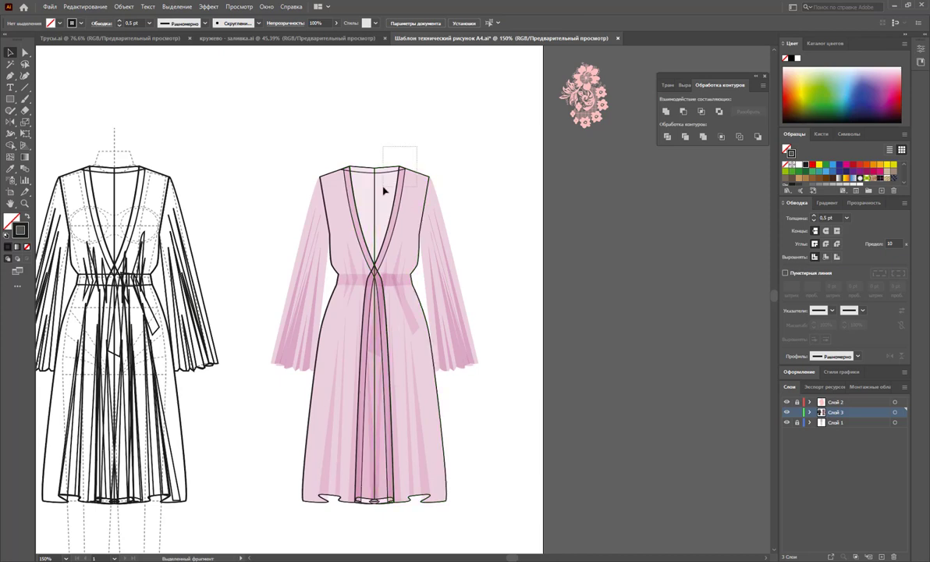
pyautogui.rightClick(383, 190)
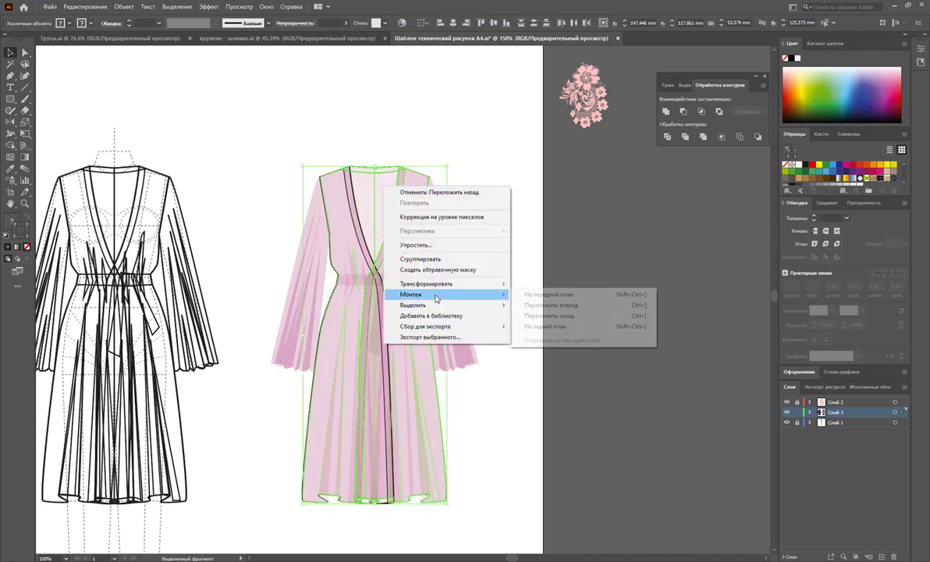
pyautogui.click(549, 326)
pyautogui.click(392, 286)
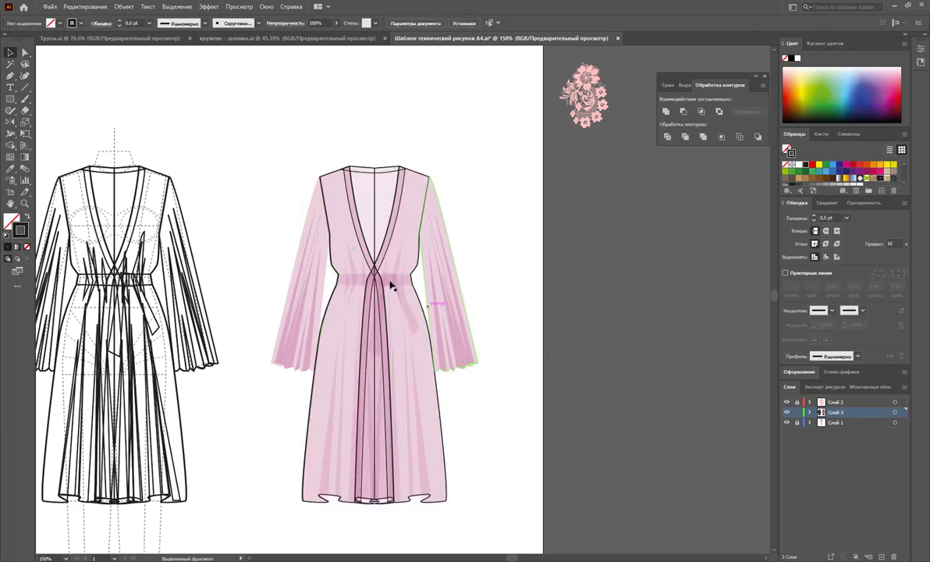
# - Test-move the front and lapel bands, undoing each move so they stay in place
pyautogui.moveTo(370, 261); pyautogui.dragTo(274, 266)
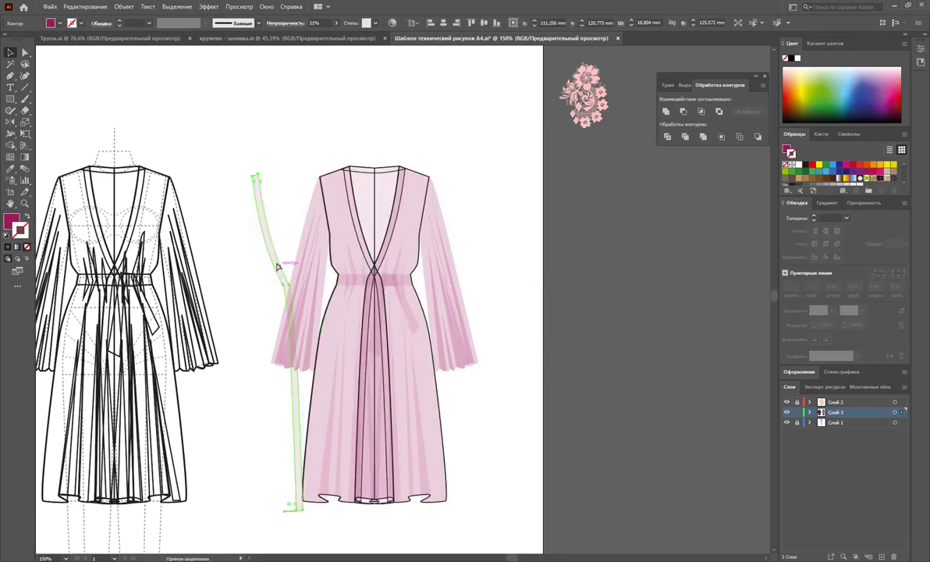
pyautogui.hotkey('ctrl', 'z')
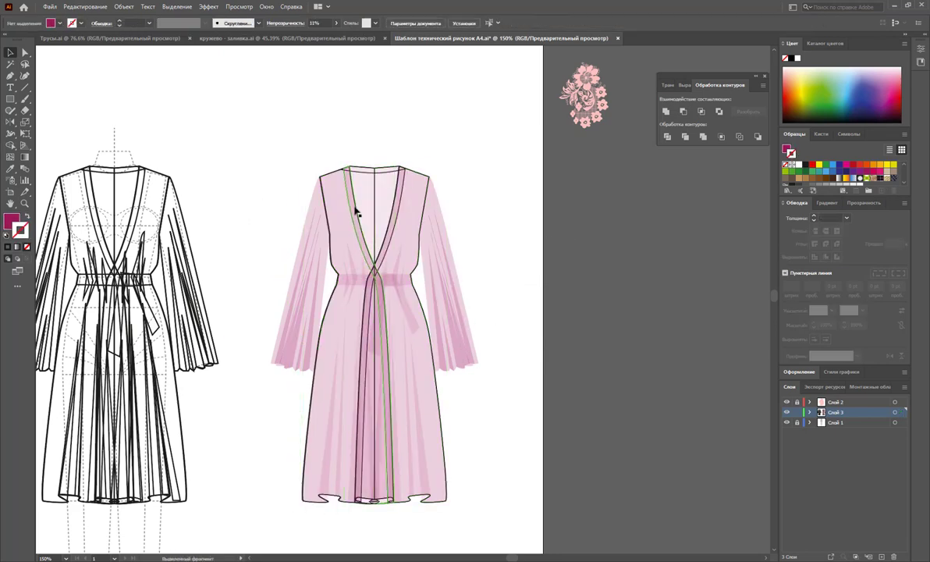
pyautogui.moveTo(355, 208); pyautogui.dragTo(464, 213)
pyautogui.hotkey('ctrl', 'z')
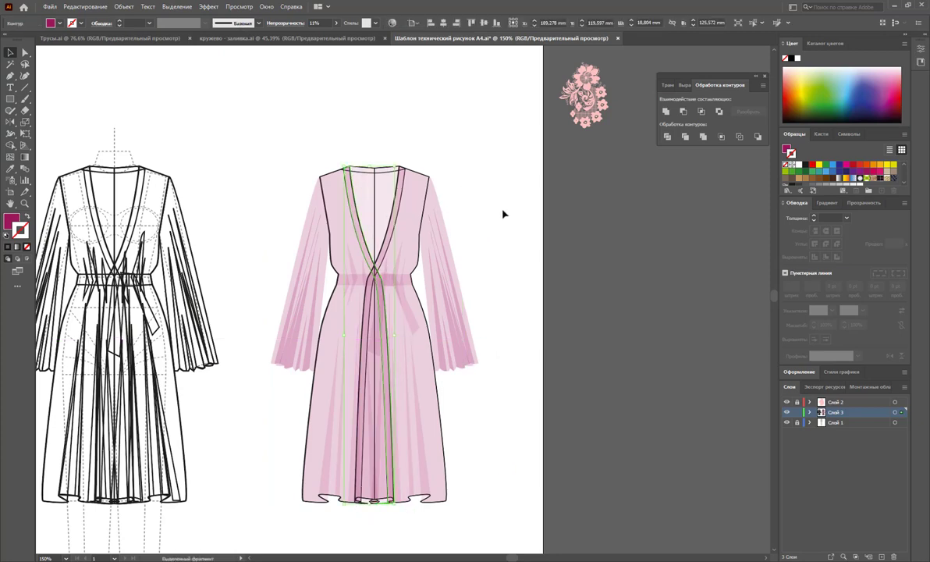
pyautogui.click(504, 211)
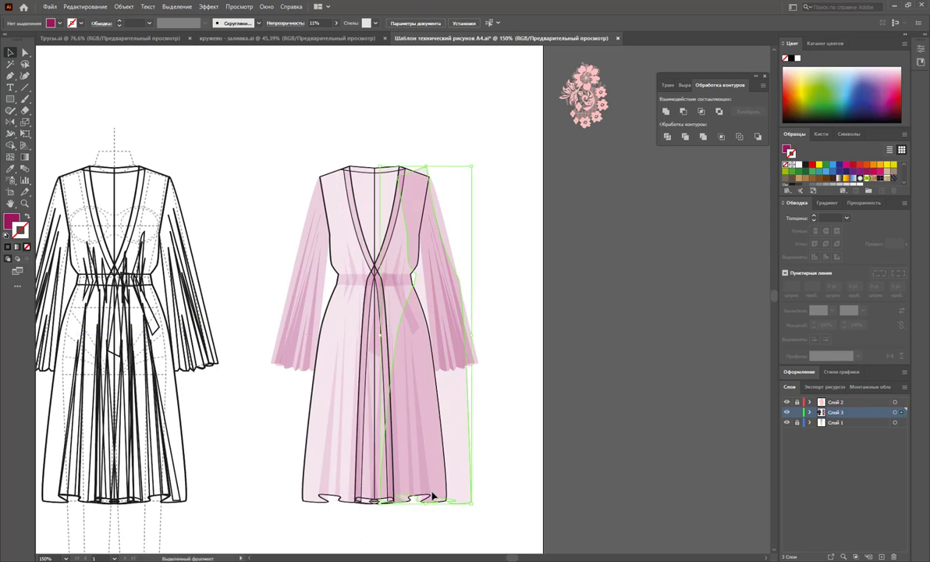
pyautogui.moveTo(357, 496); pyautogui.dragTo(471, 496)
pyautogui.hotkey('ctrl', 'z')
pyautogui.click(456, 388)
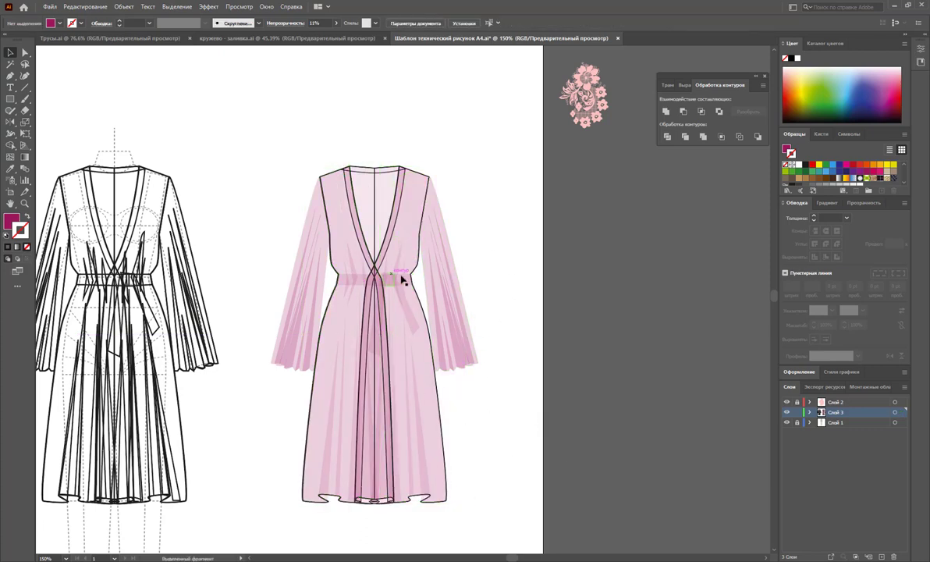
# - Select the waist belt and hanging tie and set their opacity to 33%
pyautogui.click(394, 278)
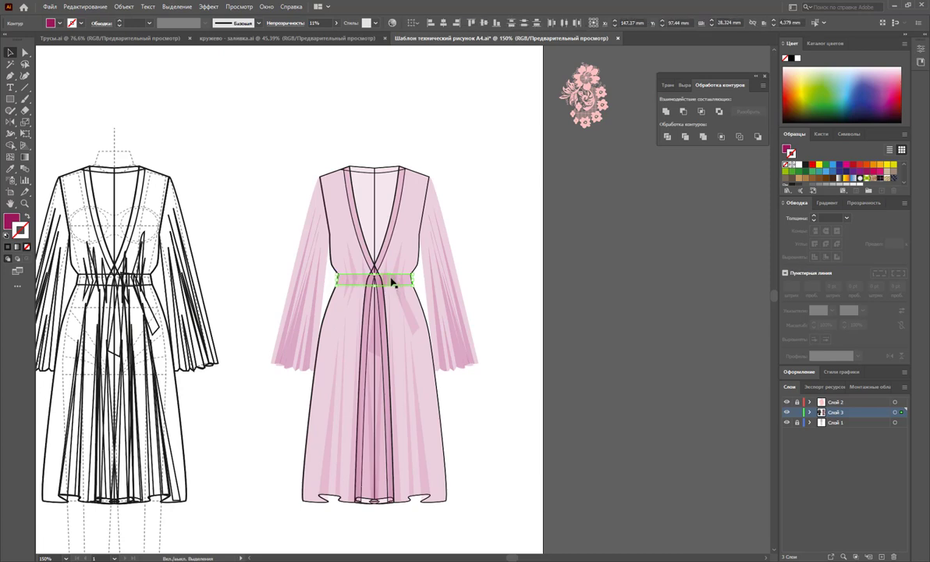
pyautogui.keyDown('shift'); pyautogui.click(380, 353); pyautogui.keyUp('shift')
pyautogui.click(336, 23)
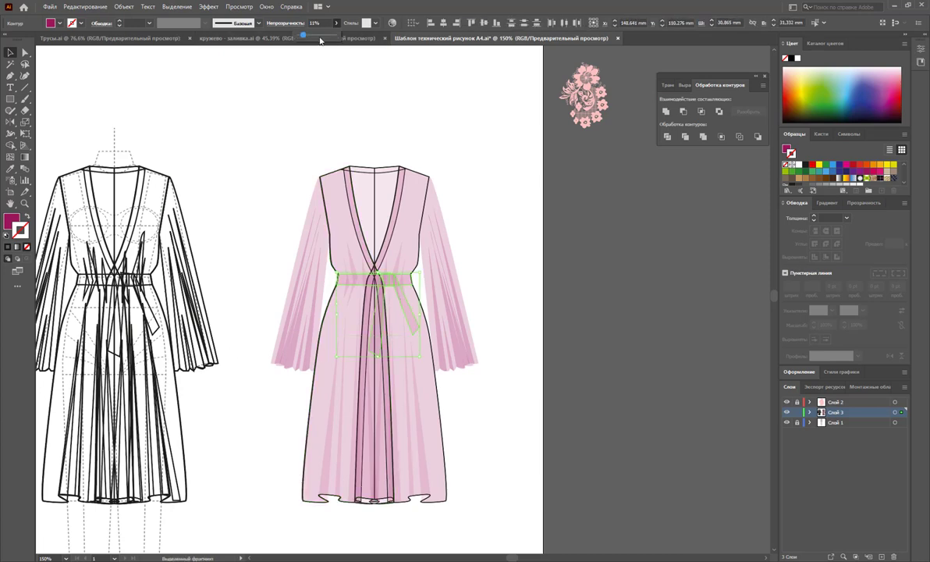
pyautogui.moveTo(313, 37); pyautogui.dragTo(316, 37)
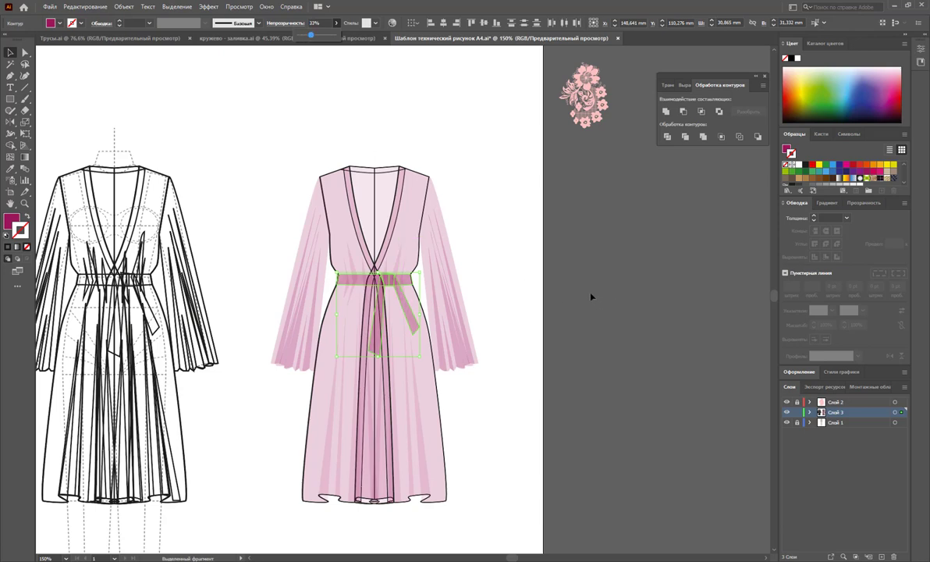
# - Lay a 100% opacity, black-stroked outline copy of the belt and tie over the belt
pyautogui.moveTo(336, 273); pyautogui.dragTo(555, 290)
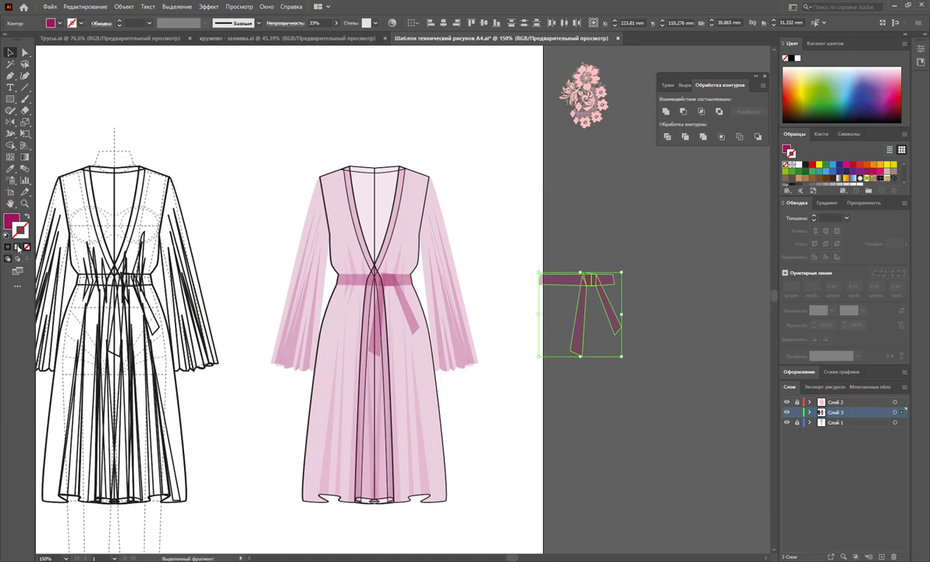
pyautogui.click(28, 217)
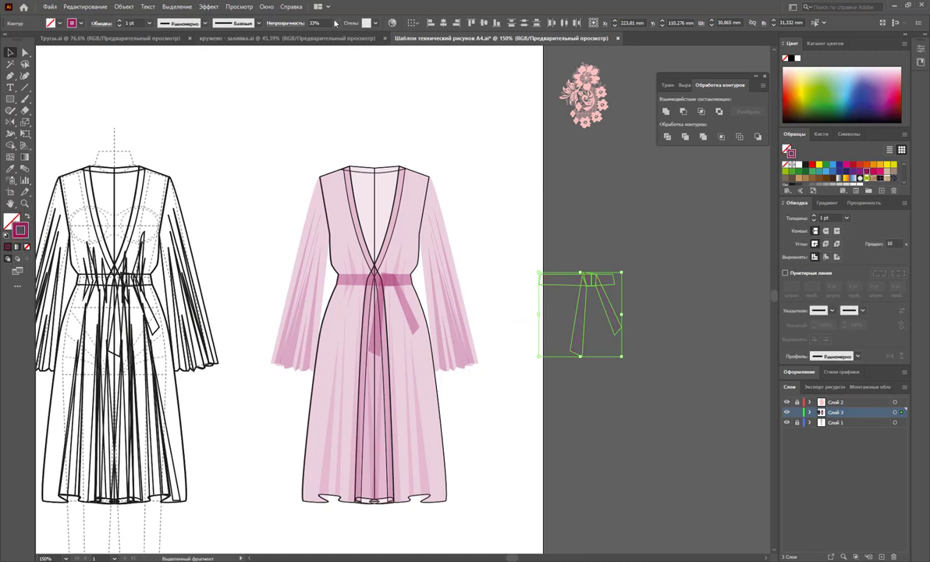
pyautogui.click(337, 23)
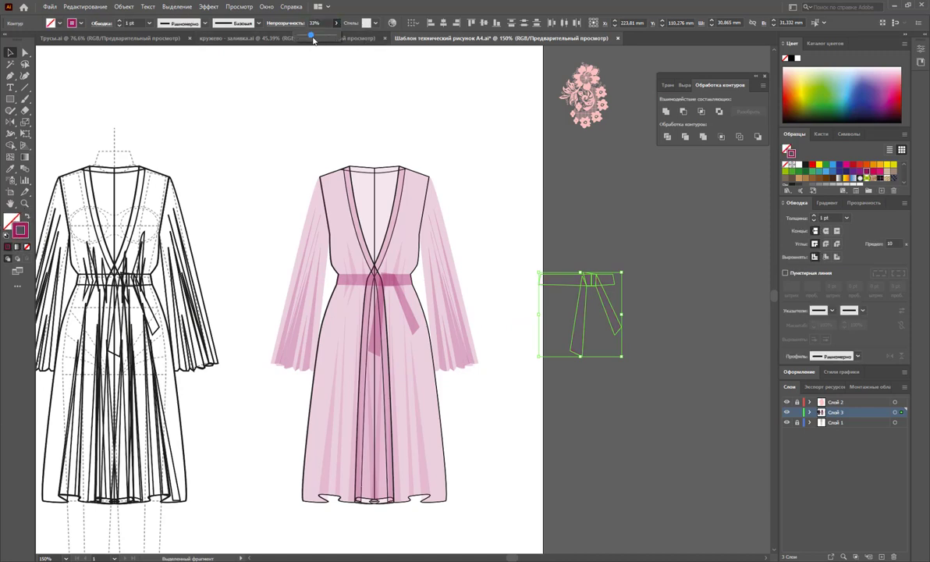
pyautogui.moveTo(313, 40); pyautogui.dragTo(341, 43)
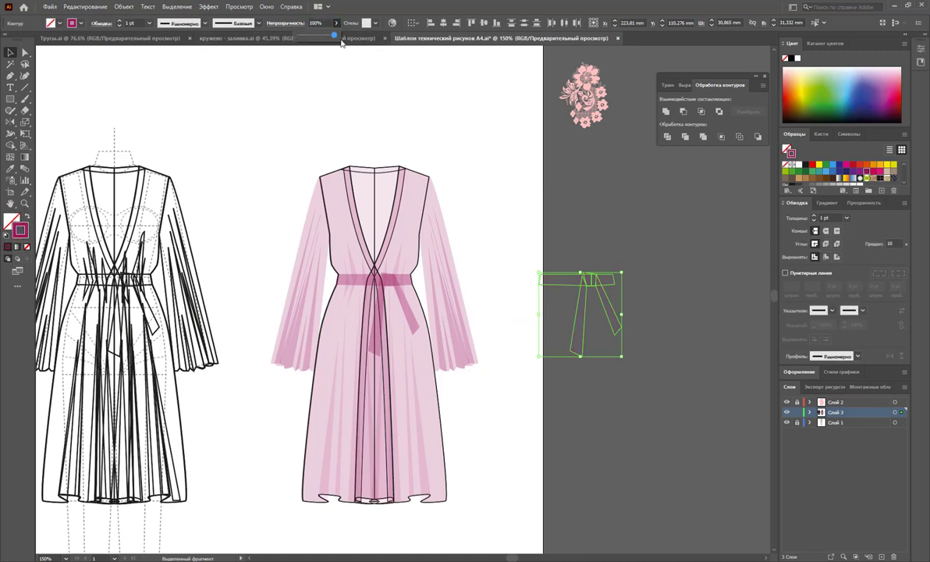
pyautogui.click(808, 165)
pyautogui.moveTo(593, 288); pyautogui.dragTo(390, 288)
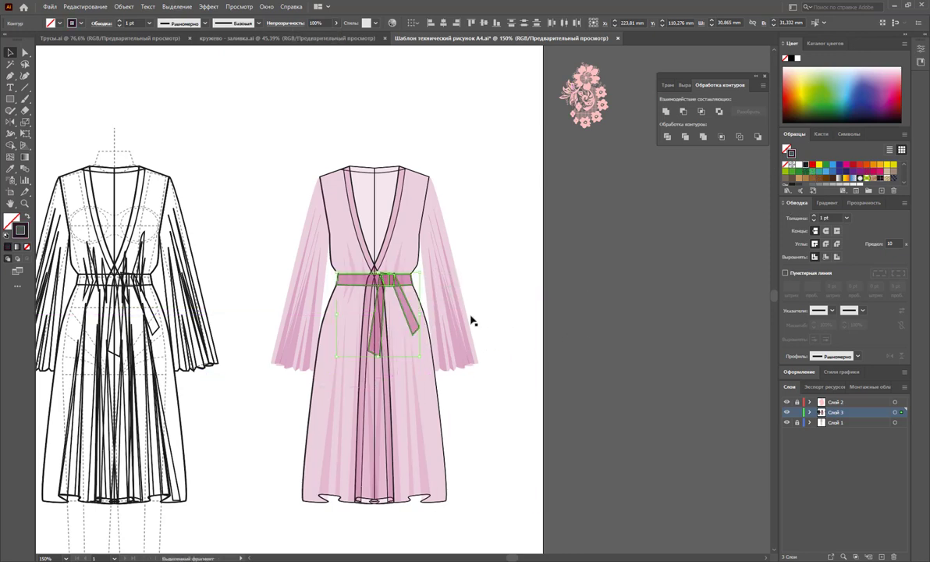
pyautogui.click(557, 336)
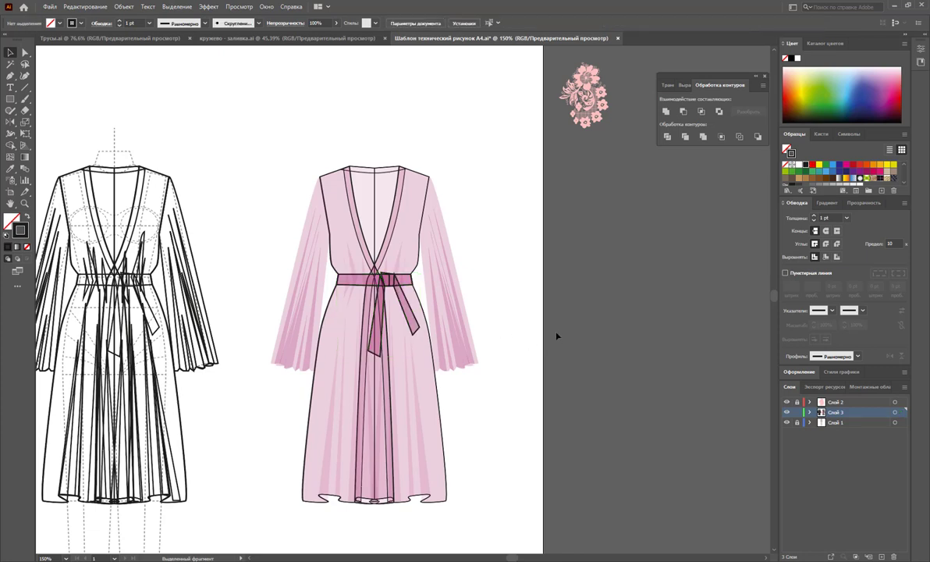
# - Make a black 0.5 pt stroke-only copy of both sleeves and place it back over them
pyautogui.click(428, 203)
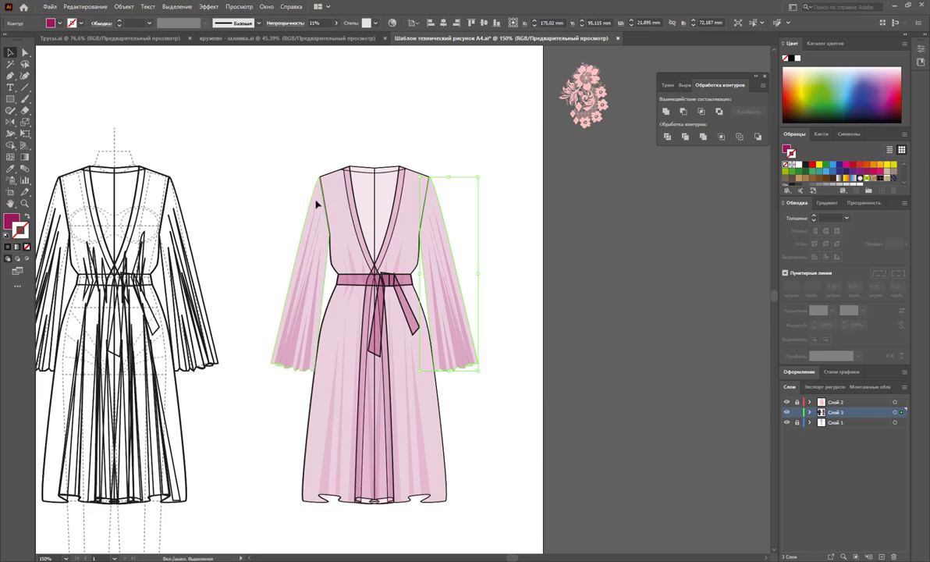
pyautogui.keyDown('shift'); pyautogui.click(319, 203); pyautogui.keyUp('shift')
pyautogui.moveTo(318, 202); pyautogui.dragTo(617, 218)
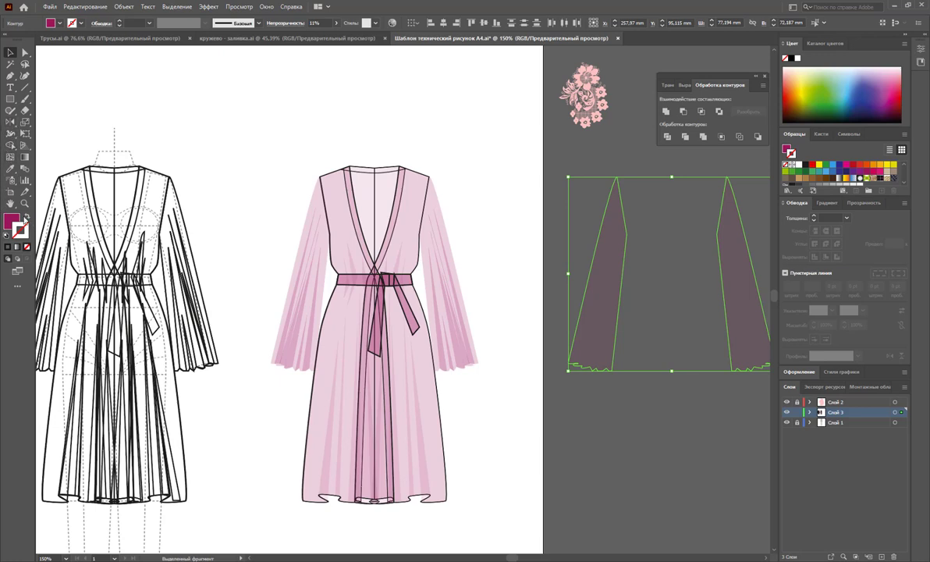
pyautogui.click(25, 217)
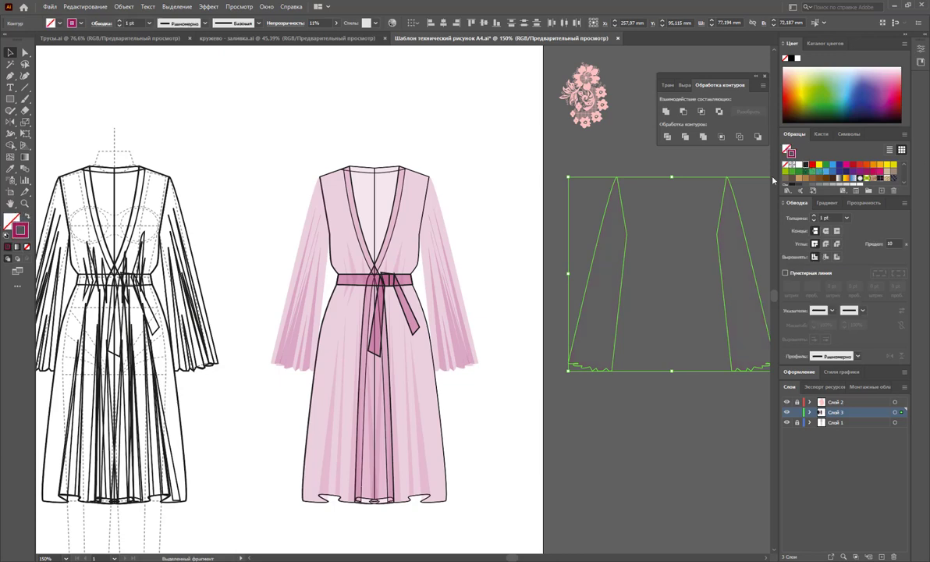
pyautogui.click(807, 165)
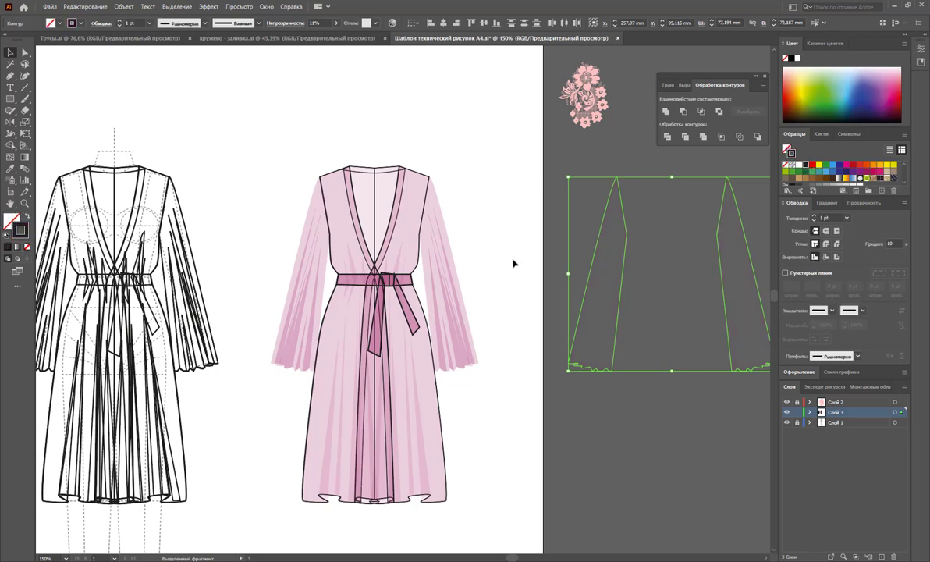
pyautogui.click(150, 23)
pyautogui.click(160, 45)
pyautogui.moveTo(743, 224); pyautogui.dragTo(445, 223)
pyautogui.click(555, 242)
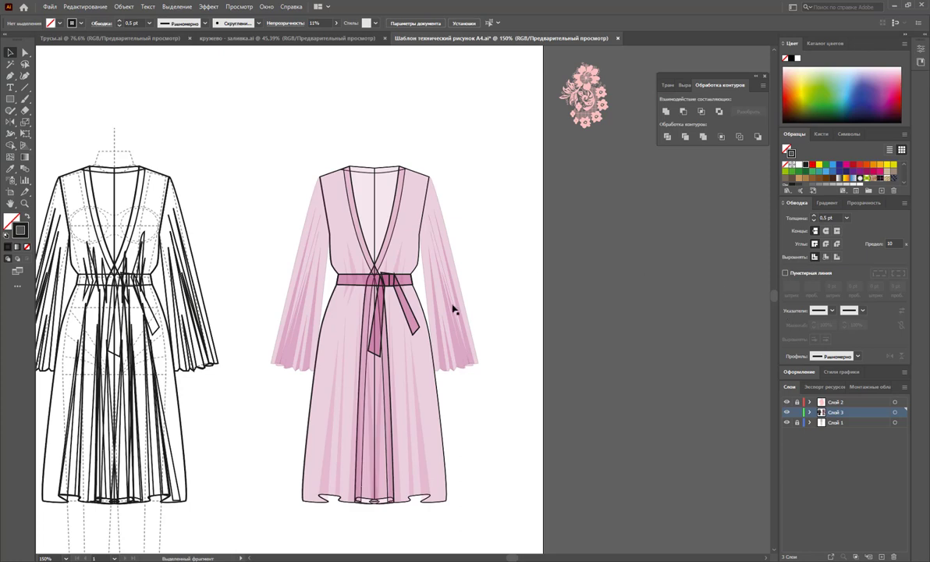
pyautogui.click(409, 254)
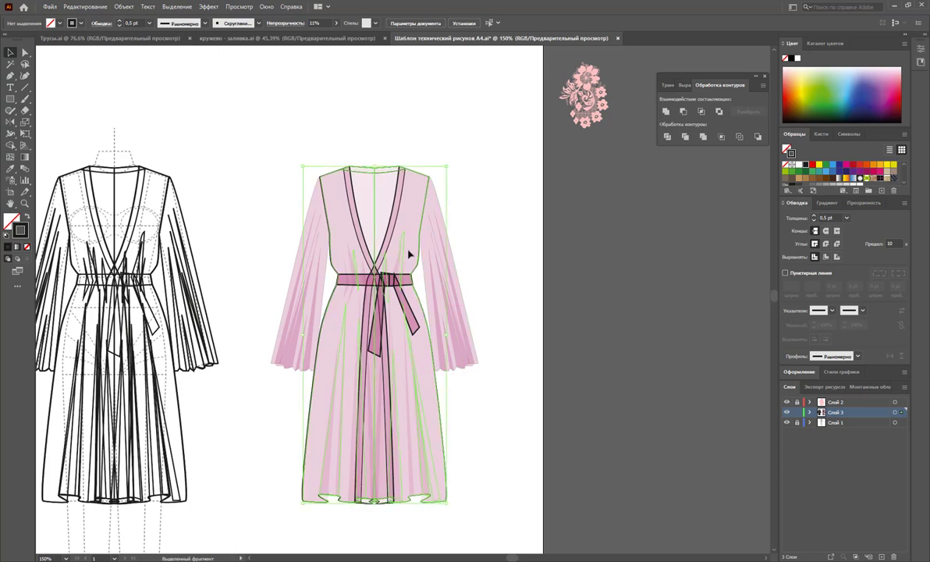
# - Move copies of both sleeves out beside the robe onto the pasteboard
pyautogui.click(512, 223)
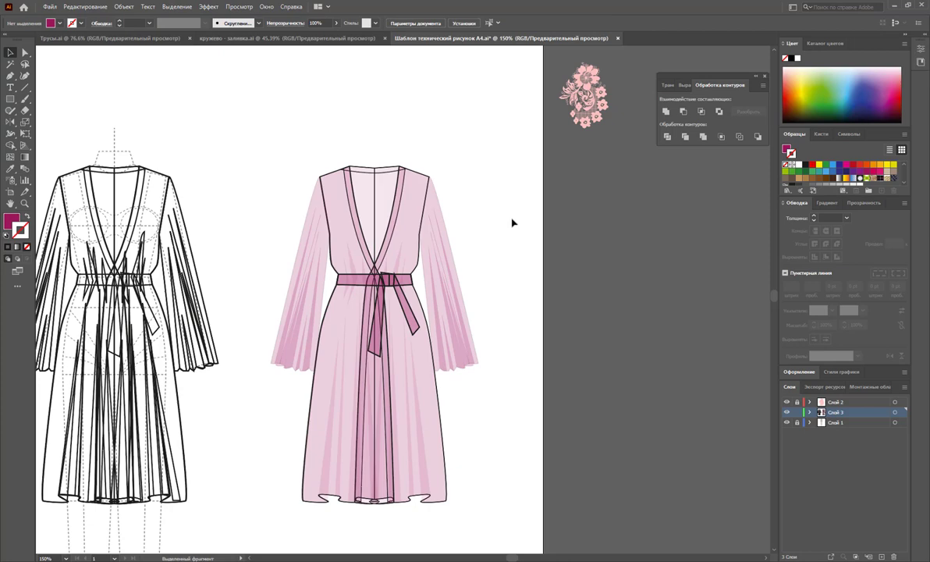
pyautogui.click(297, 191)
pyautogui.click(431, 200)
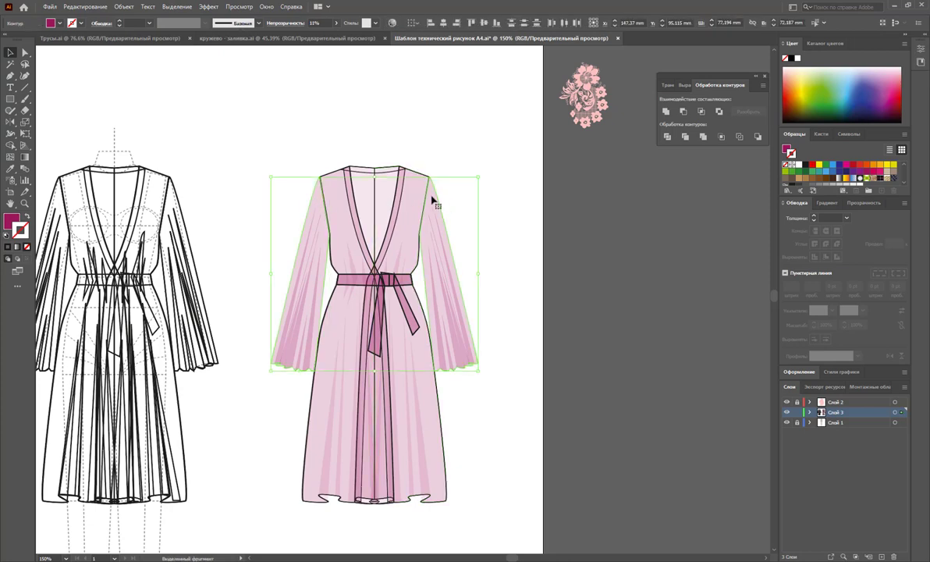
pyautogui.moveTo(432, 204); pyautogui.dragTo(567, 211)
pyautogui.press('a')
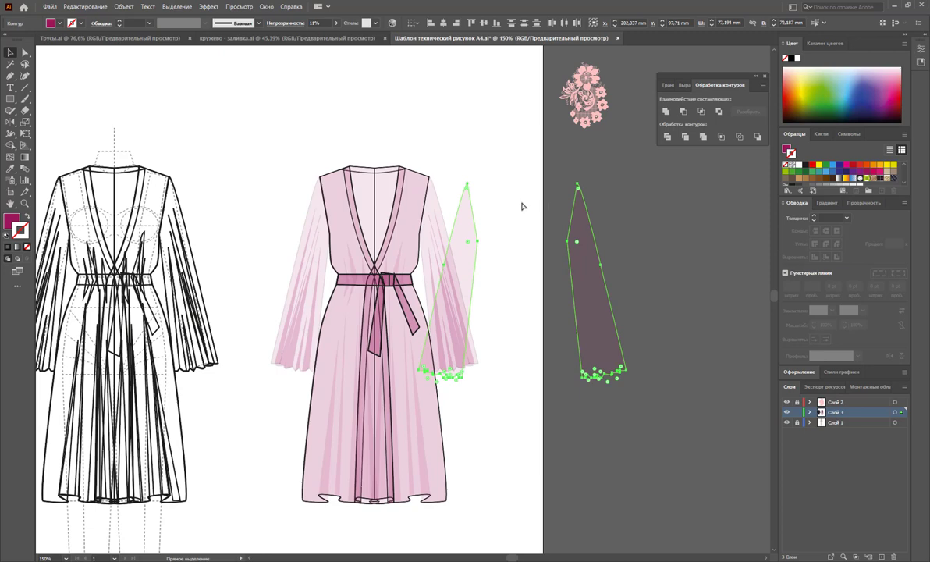
pyautogui.hotkey('ctrl', 'z')
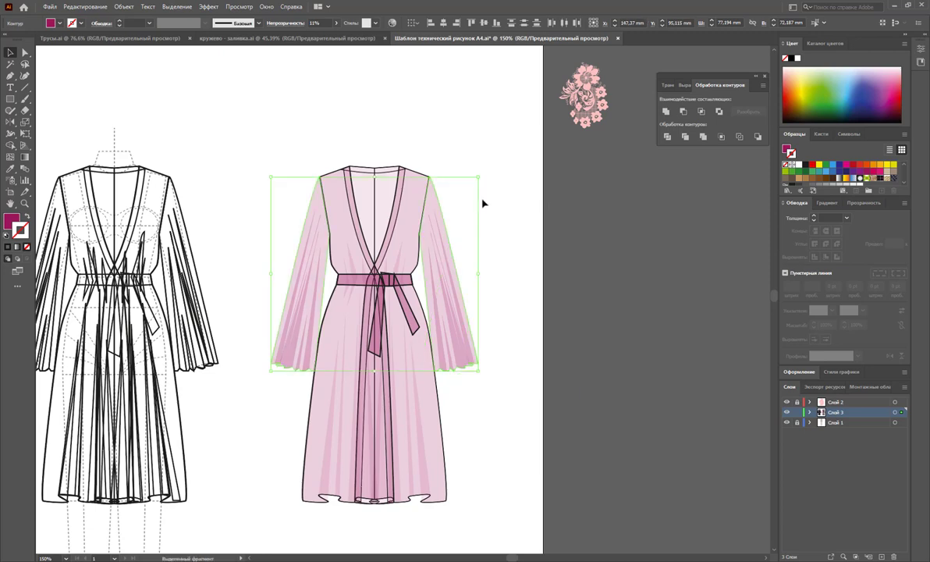
pyautogui.click(425, 205)
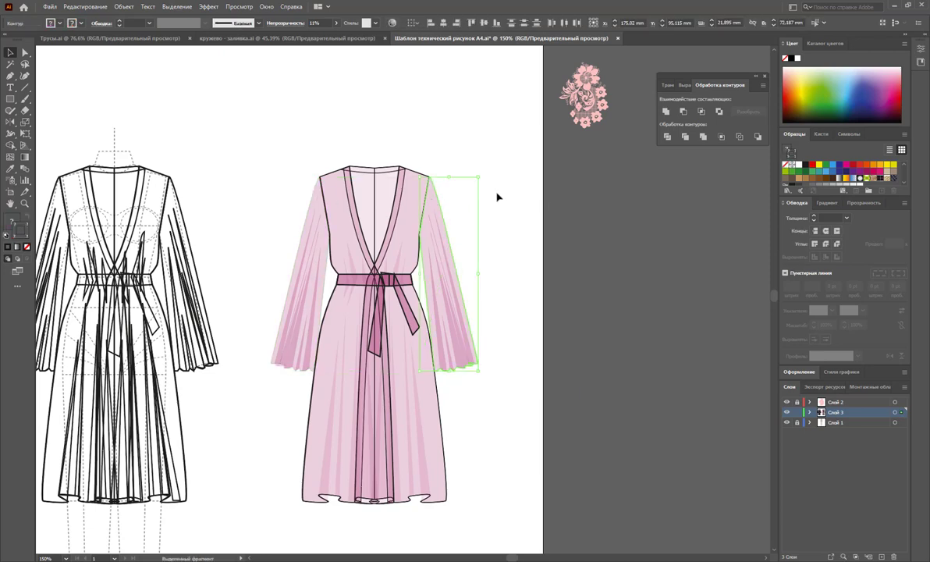
pyautogui.keyDown('shift'); pyautogui.click(316, 201); pyautogui.keyUp('shift')
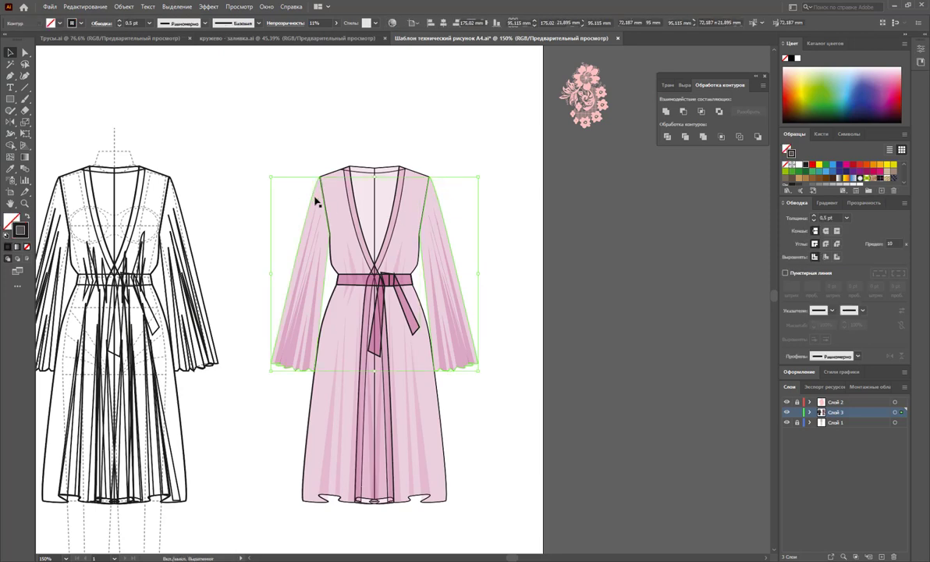
pyautogui.moveTo(317, 201); pyautogui.dragTo(607, 213)
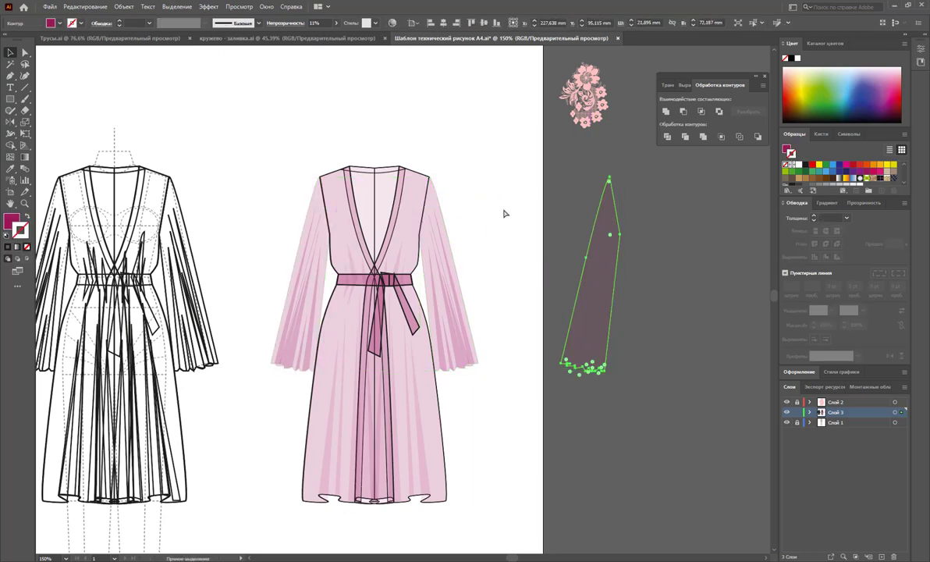
pyautogui.keyDown('shift'); pyautogui.click(437, 208); pyautogui.keyUp('shift')
pyautogui.moveTo(436, 208); pyautogui.dragTo(648, 212)
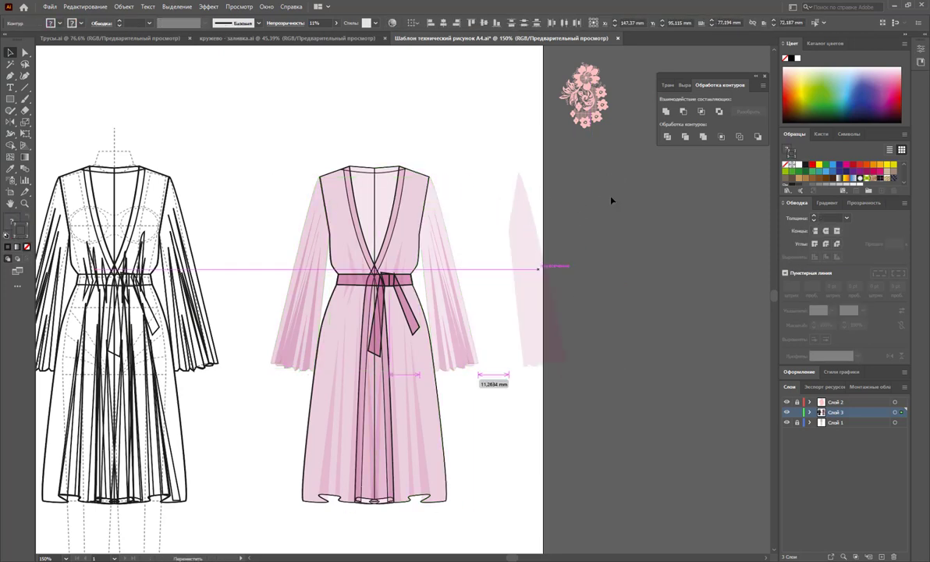
pyautogui.hotkey('ctrl', 'z')
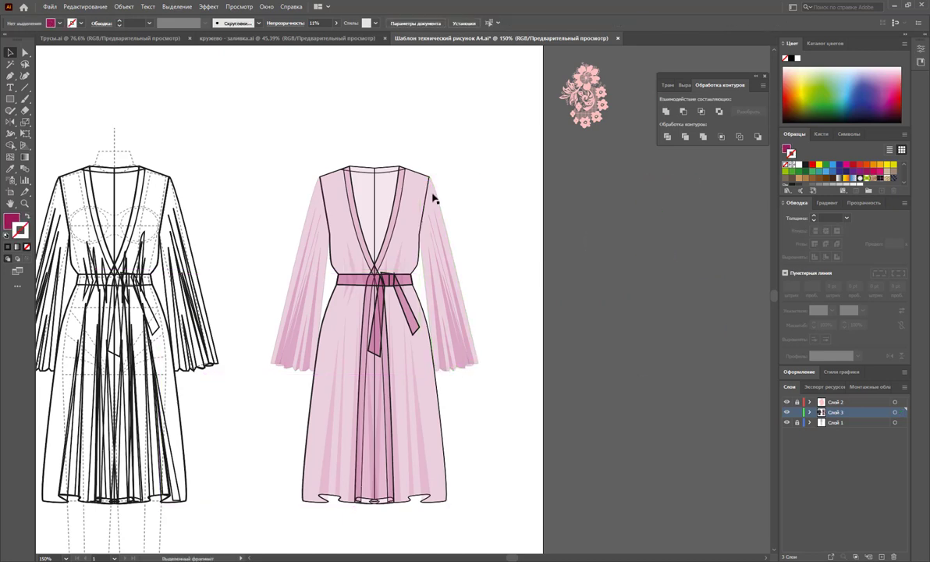
pyautogui.keyDown('shift'); pyautogui.click(314, 202); pyautogui.keyUp('shift')
pyautogui.moveTo(314, 201); pyautogui.dragTo(533, 201)
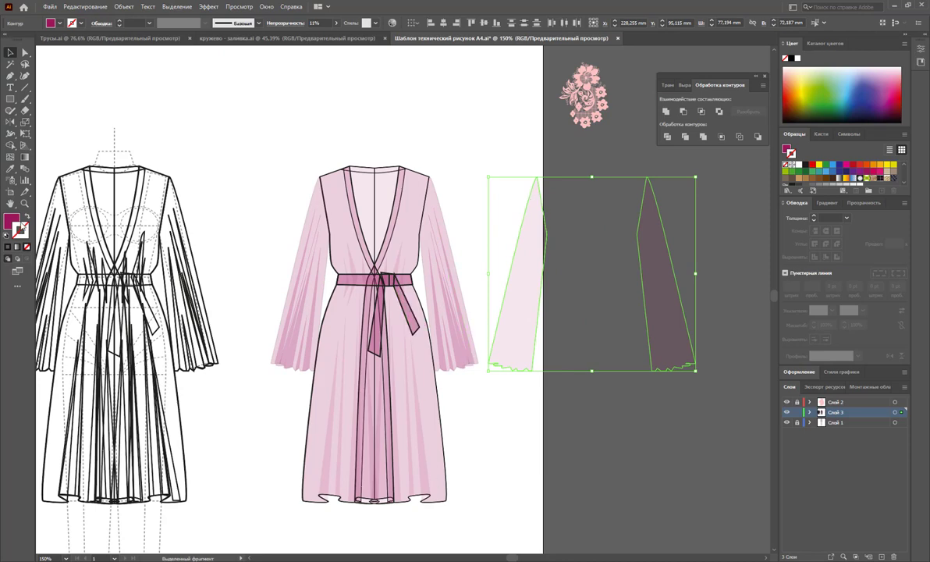
# - Turn the sleeve copies into 100% opacity, 0.5 pt pink outlines over the robe's sleeves
pyautogui.click(27, 218)
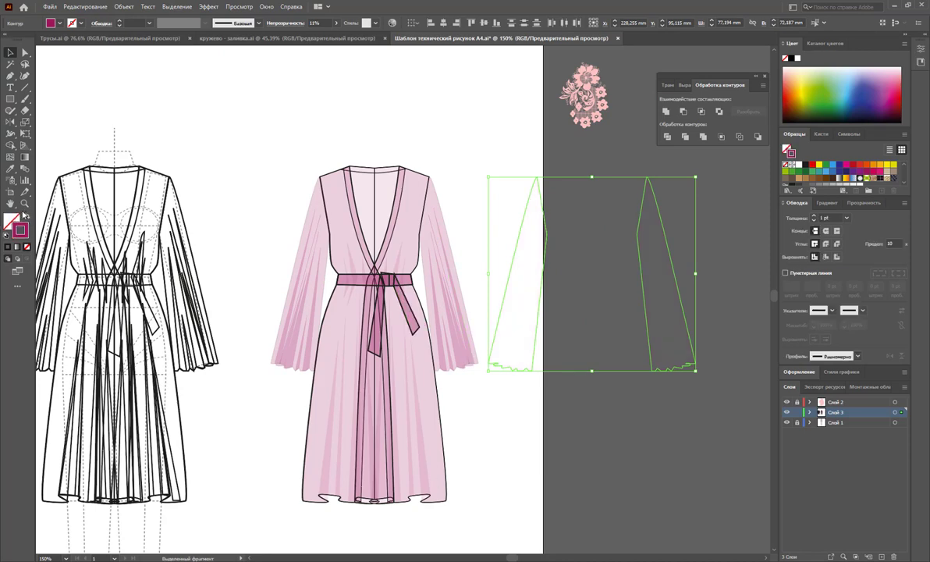
pyautogui.click(337, 22)
pyautogui.moveTo(321, 38); pyautogui.dragTo(549, 109)
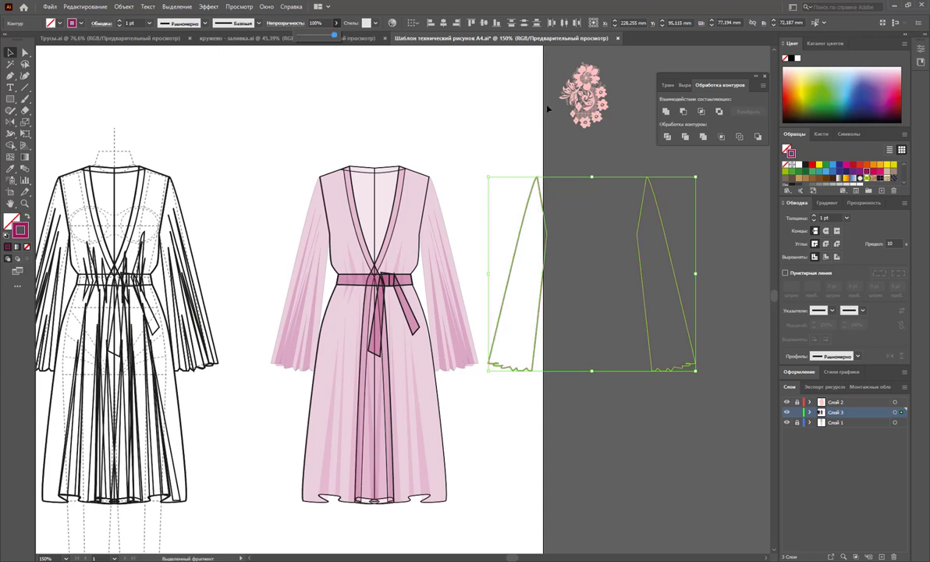
pyautogui.moveTo(668, 248); pyautogui.dragTo(447, 248)
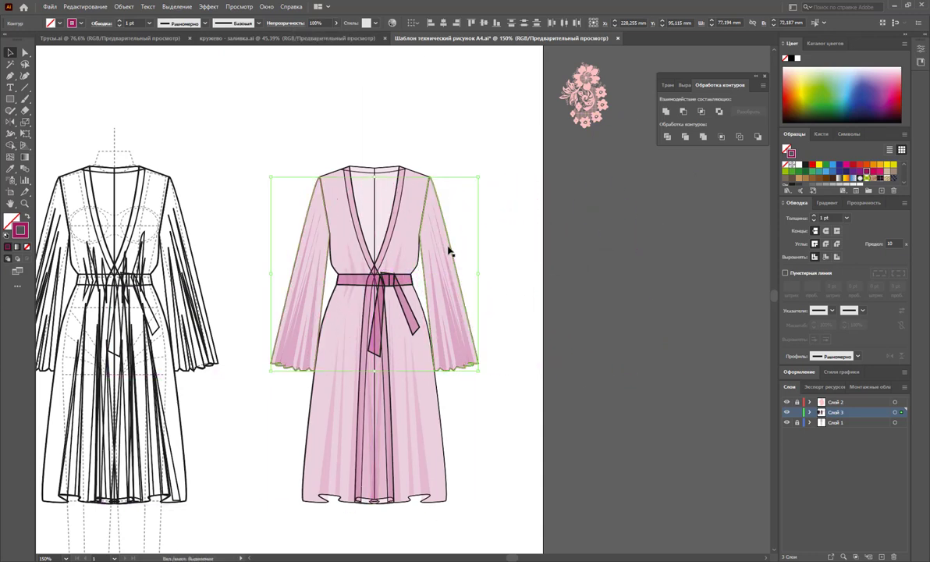
pyautogui.click(149, 22)
pyautogui.click(155, 44)
pyautogui.click(286, 90)
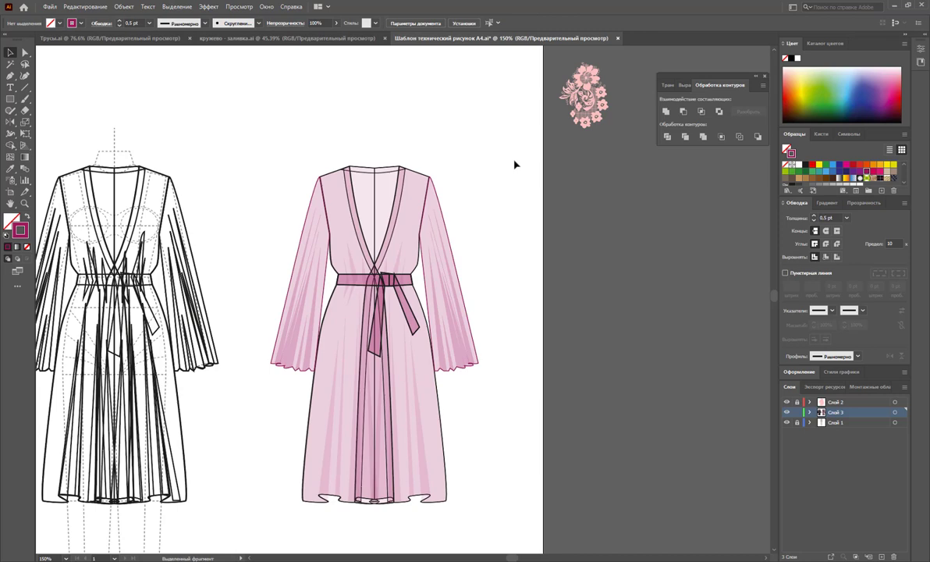
# - Save the left sleeve's pink as a new swatch and realign its outline over it
pyautogui.click(378, 175)
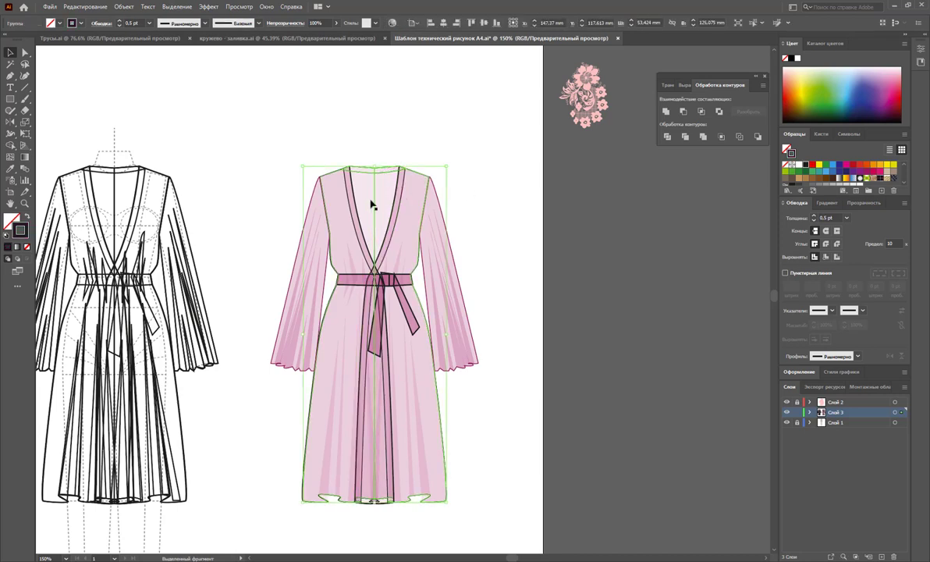
pyautogui.click(507, 283)
pyautogui.click(458, 276)
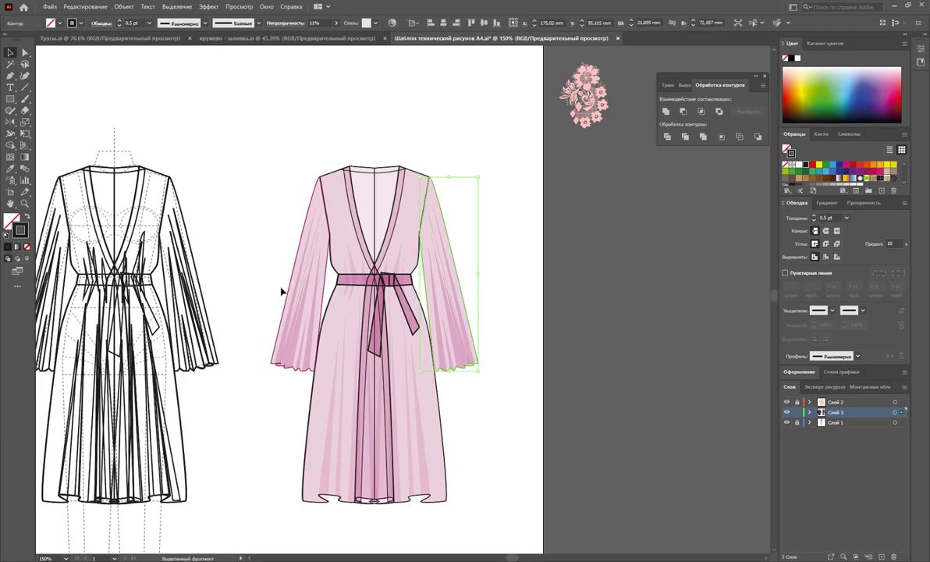
pyautogui.click(471, 273)
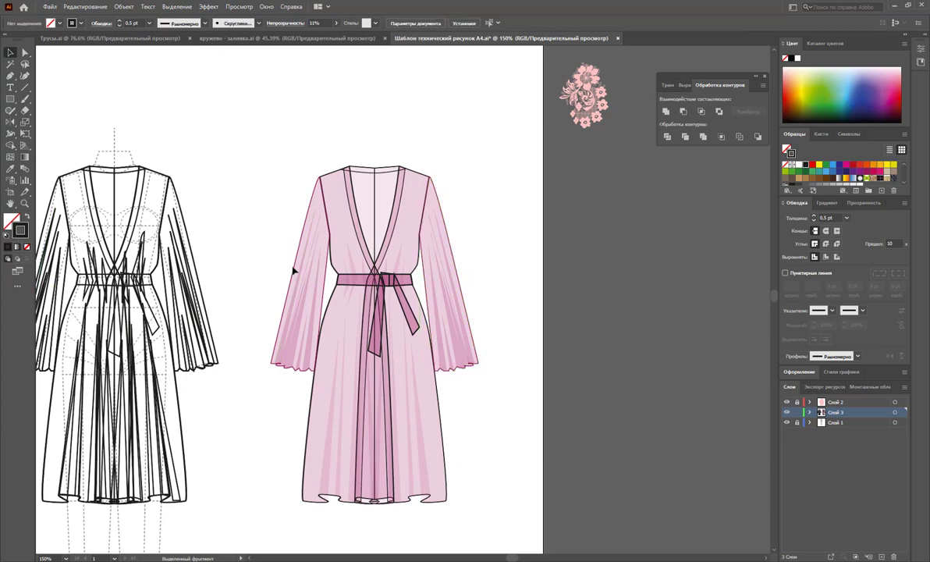
pyautogui.click(295, 268)
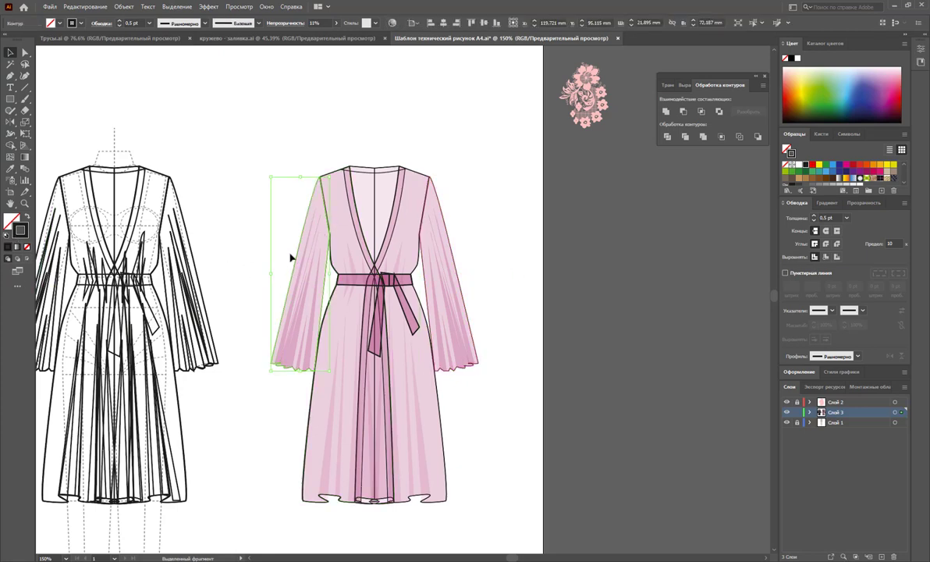
pyautogui.moveTo(295, 268); pyautogui.dragTo(254, 262)
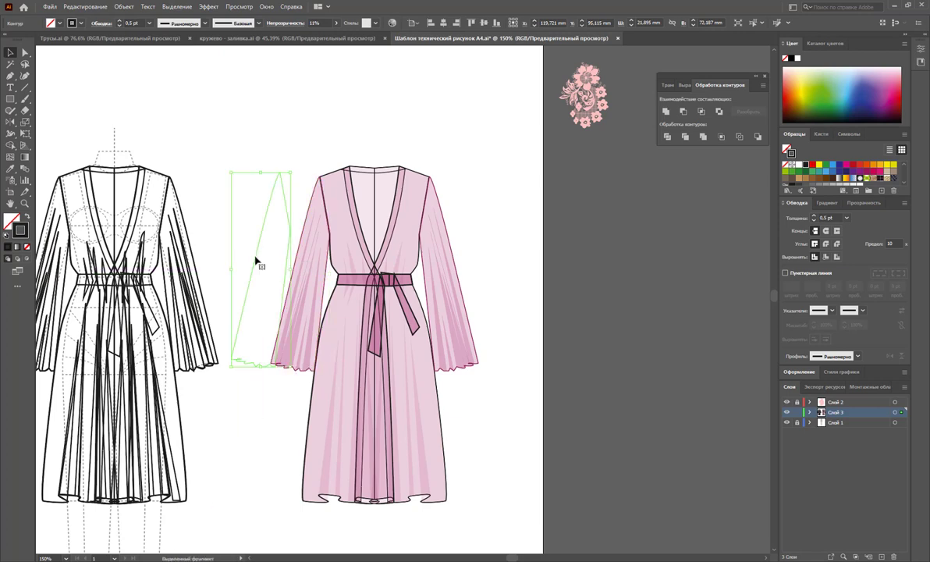
pyautogui.click(300, 246)
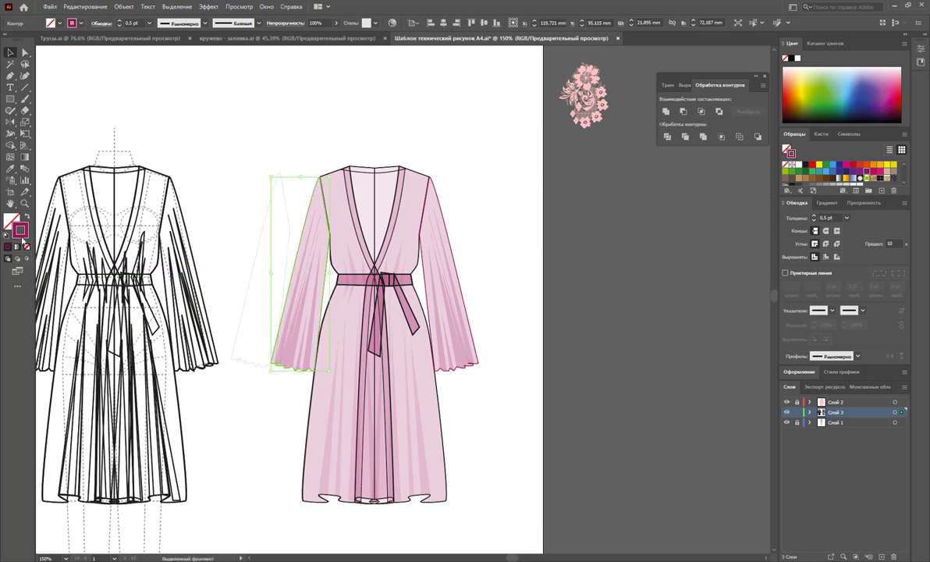
pyautogui.moveTo(772, 241); pyautogui.dragTo(888, 179)
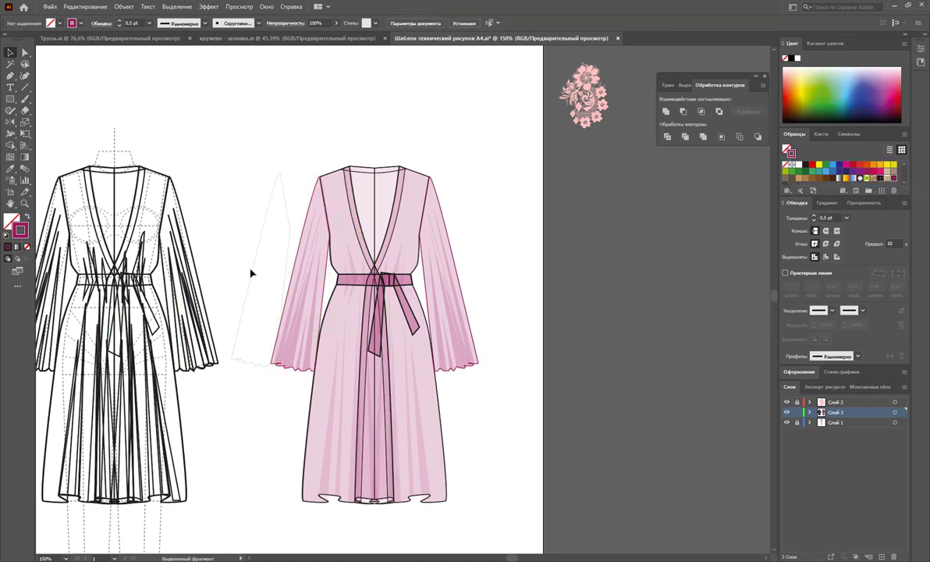
pyautogui.moveTo(249, 270); pyautogui.dragTo(292, 281)
pyautogui.click(531, 256)
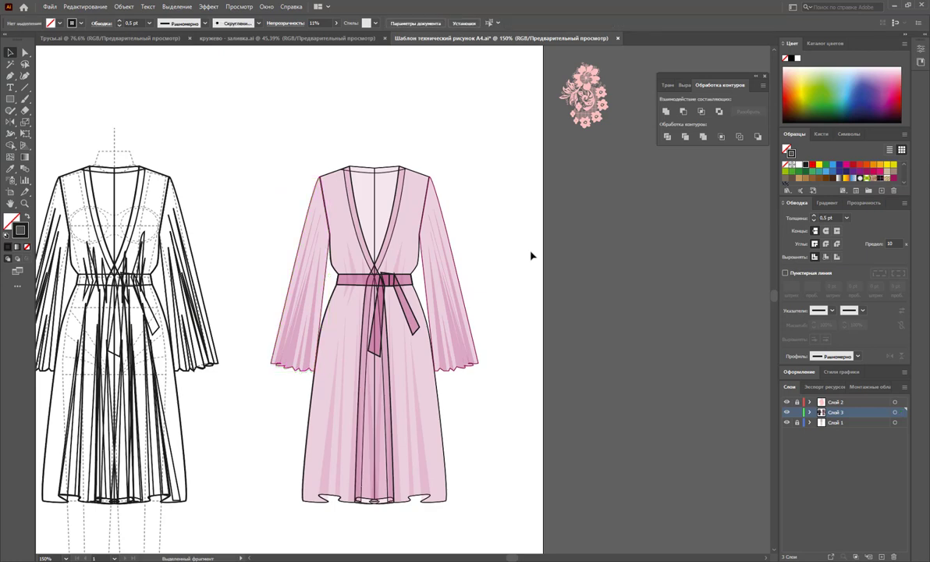
# - Separate the right sleeve's outline from its pink sleeve and enlarge the Swatches list
pyautogui.click(296, 371)
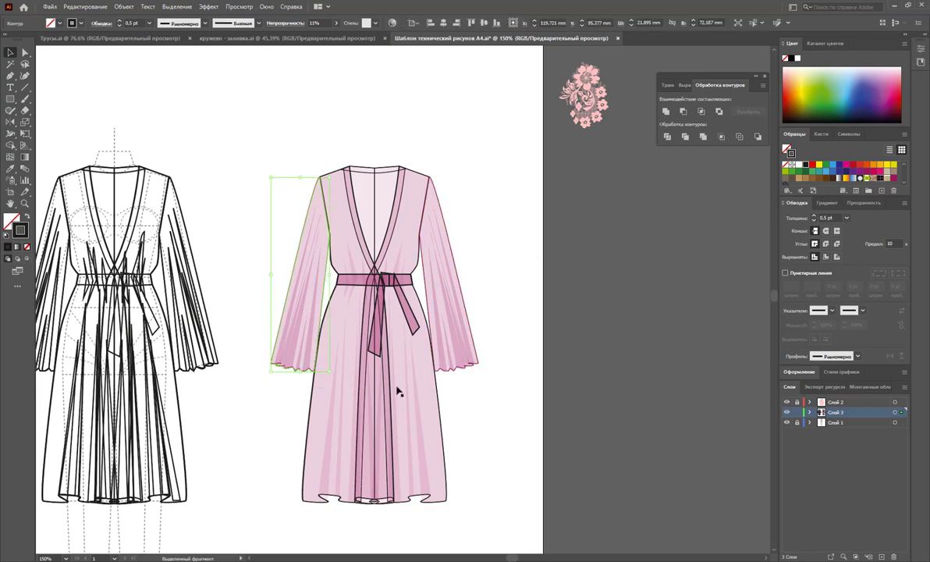
pyautogui.click(476, 276)
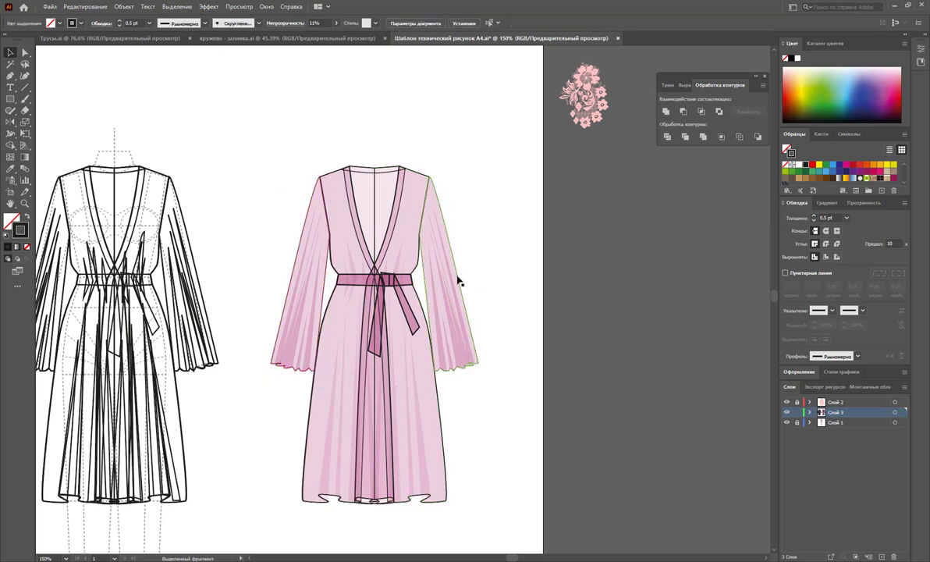
pyautogui.click(458, 281)
pyautogui.click(456, 249)
pyautogui.moveTo(442, 202); pyautogui.dragTo(522, 204)
pyautogui.moveTo(435, 205); pyautogui.dragTo(482, 204)
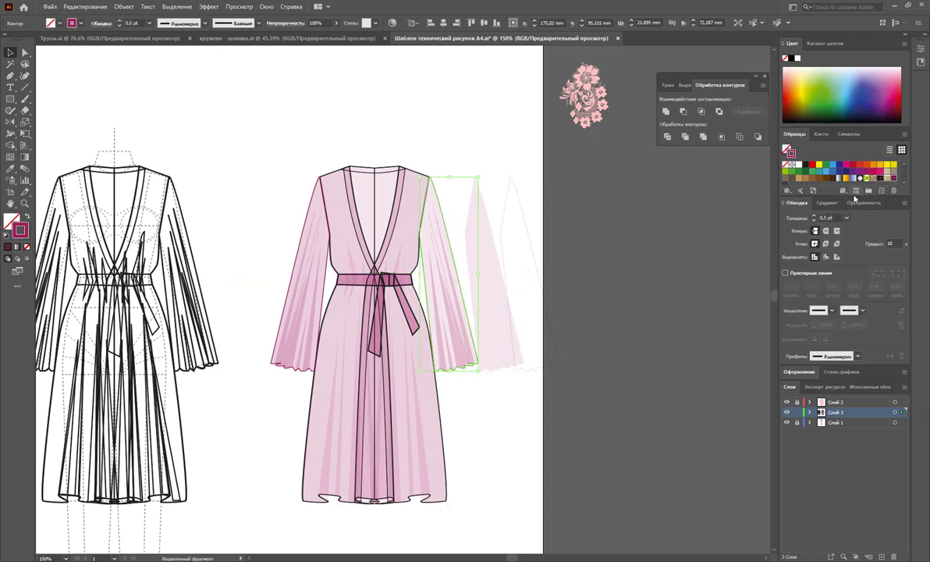
pyautogui.moveTo(855, 198); pyautogui.dragTo(855, 252)
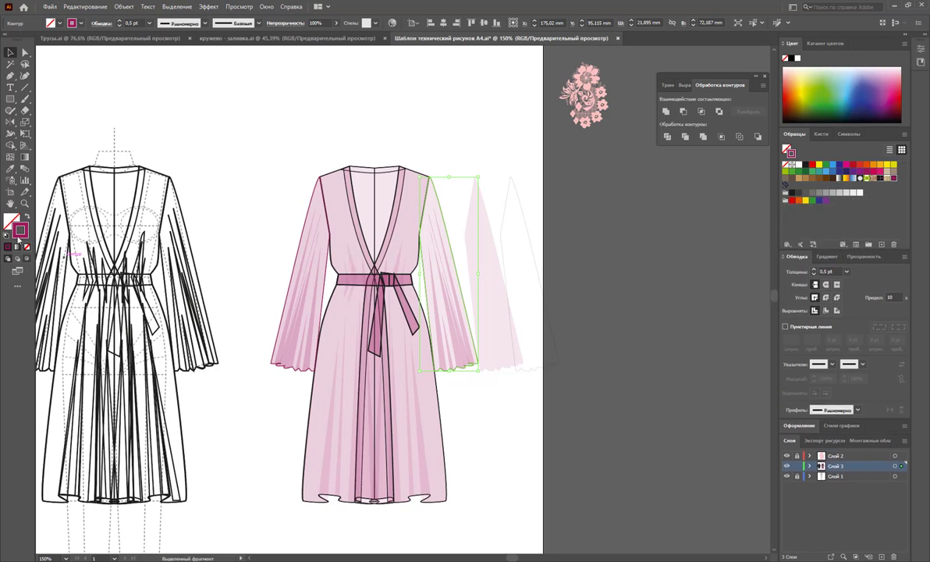
# - Save the current outline pink as a new swatch
pyautogui.doubleClick(23, 232)
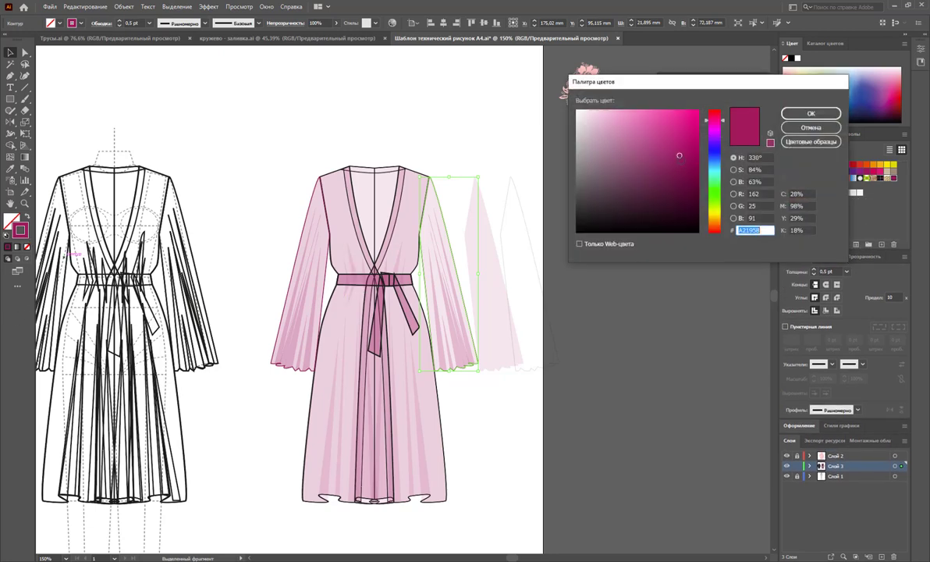
pyautogui.click(811, 113)
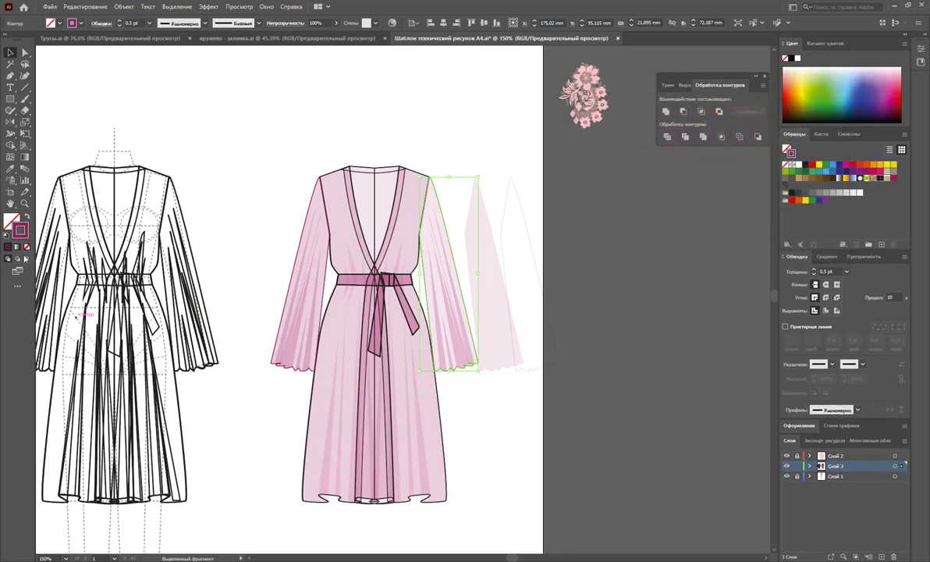
pyautogui.click(882, 245)
# - Place the loose outlines over the right and left sleeves, then select the belt knot
pyautogui.click(548, 233)
pyautogui.moveTo(481, 267); pyautogui.dragTo(435, 268)
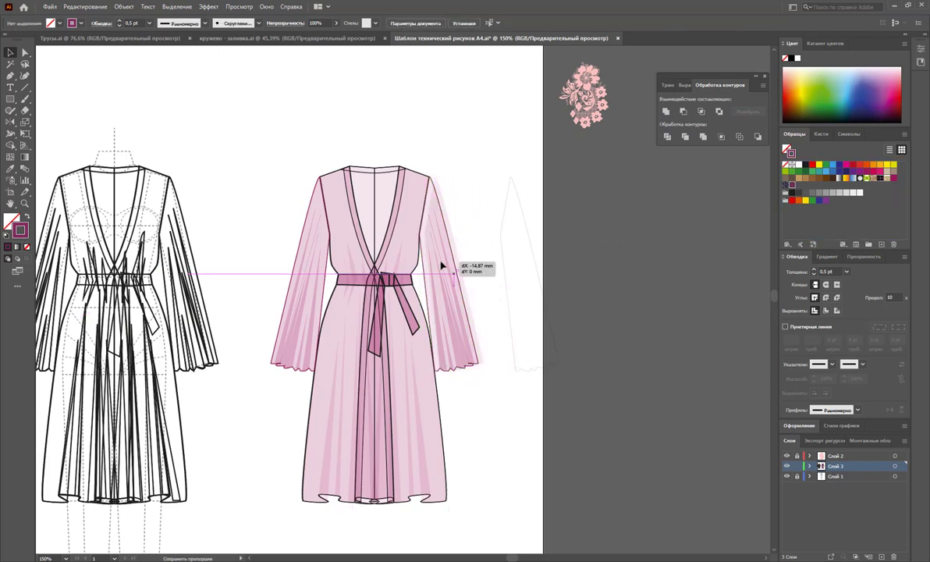
pyautogui.click(544, 265)
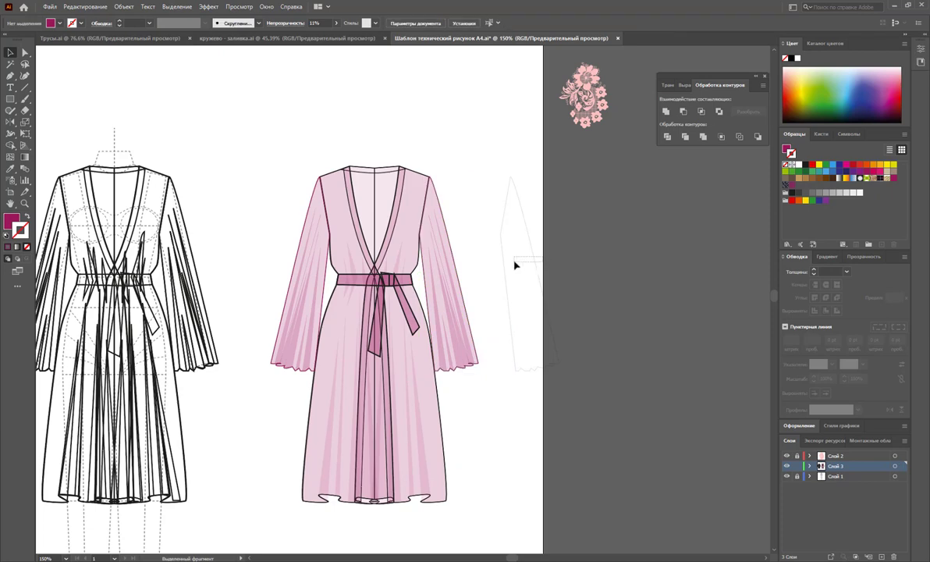
pyautogui.moveTo(535, 252); pyautogui.dragTo(455, 257)
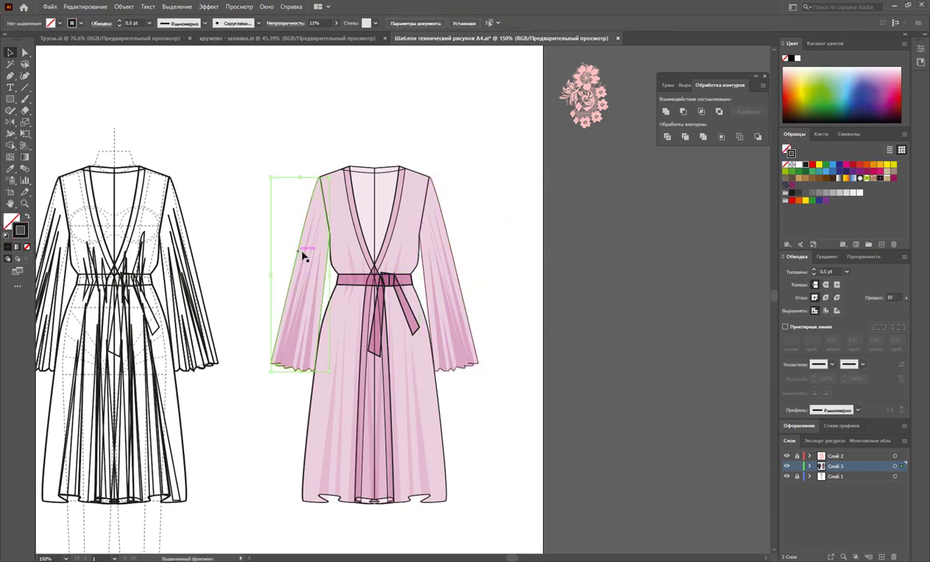
pyautogui.moveTo(304, 254)
pyautogui.mouseDown()
pyautogui.moveTo(185, 241)
pyautogui.moveTo(241, 243)
pyautogui.mouseUp()
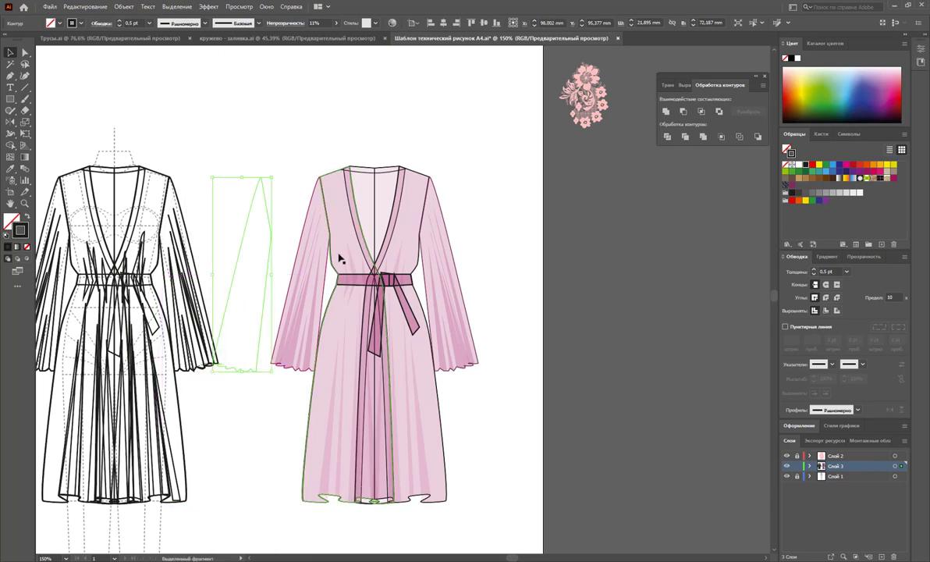
pyautogui.click(301, 247)
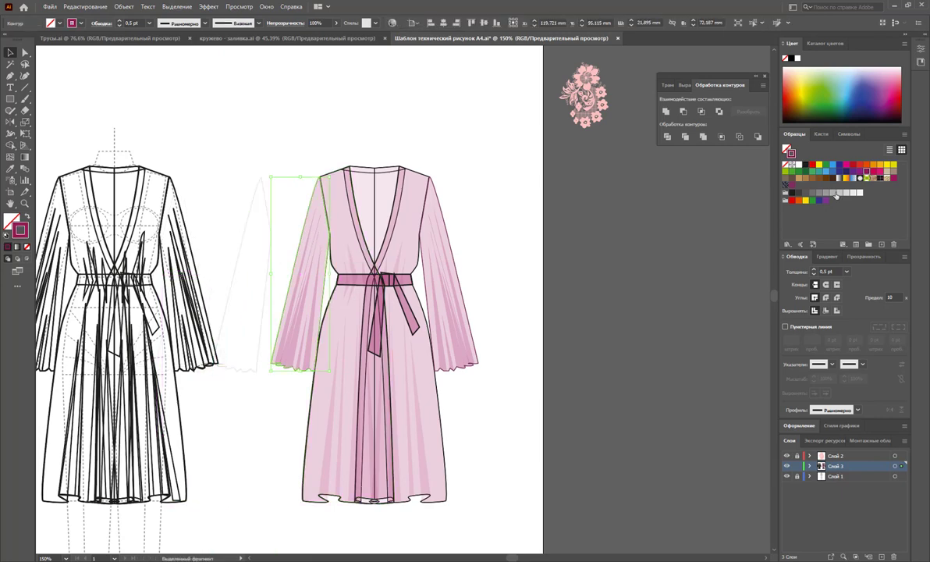
pyautogui.click(638, 285)
pyautogui.moveTo(272, 264)
pyautogui.mouseDown()
pyautogui.moveTo(334, 270)
pyautogui.moveTo(328, 256)
pyautogui.mouseUp()
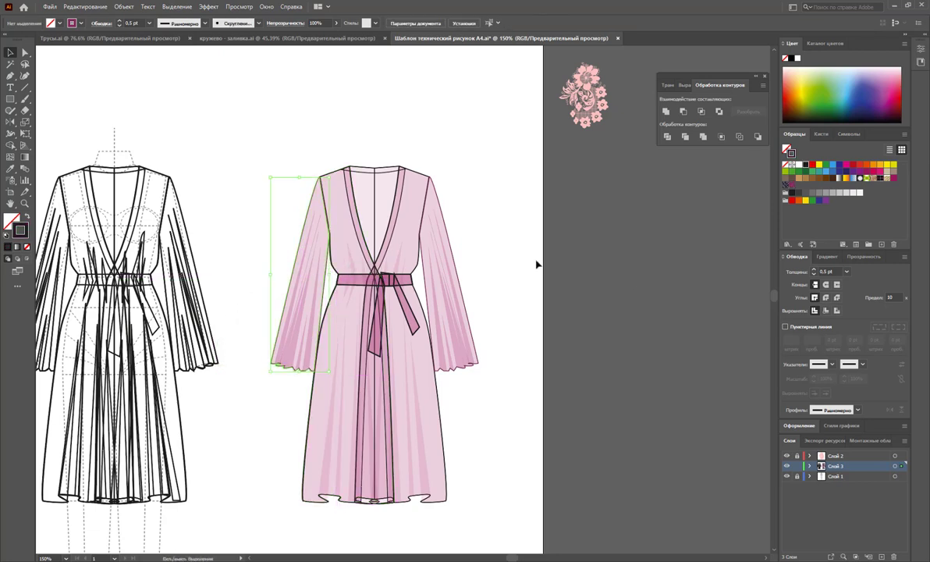
pyautogui.click(413, 316)
pyautogui.click(390, 279)
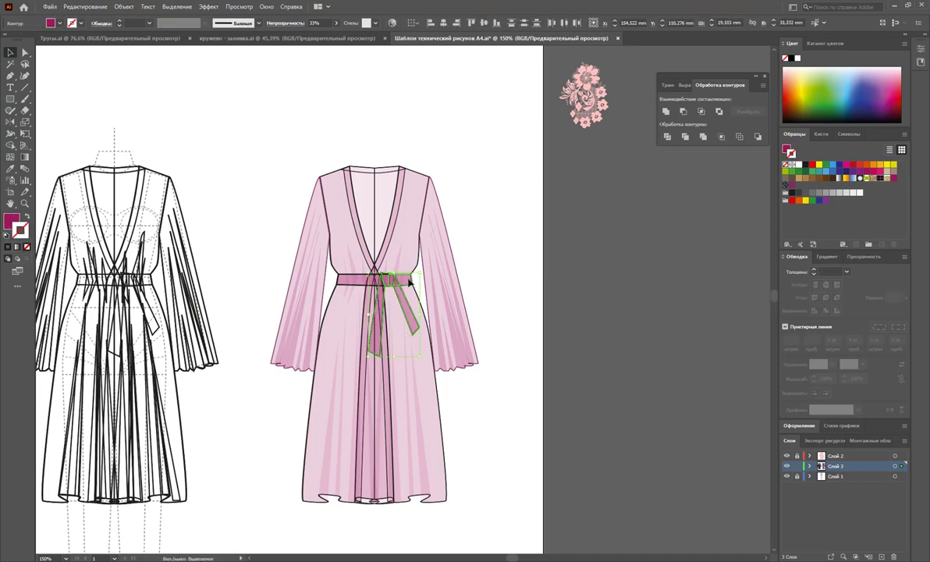
# - Move the pink belt off the robe onto the pasteboard
pyautogui.keyDown('shift'); pyautogui.click(353, 281); pyautogui.keyUp('shift')
pyautogui.moveTo(353, 283); pyautogui.dragTo(572, 283)
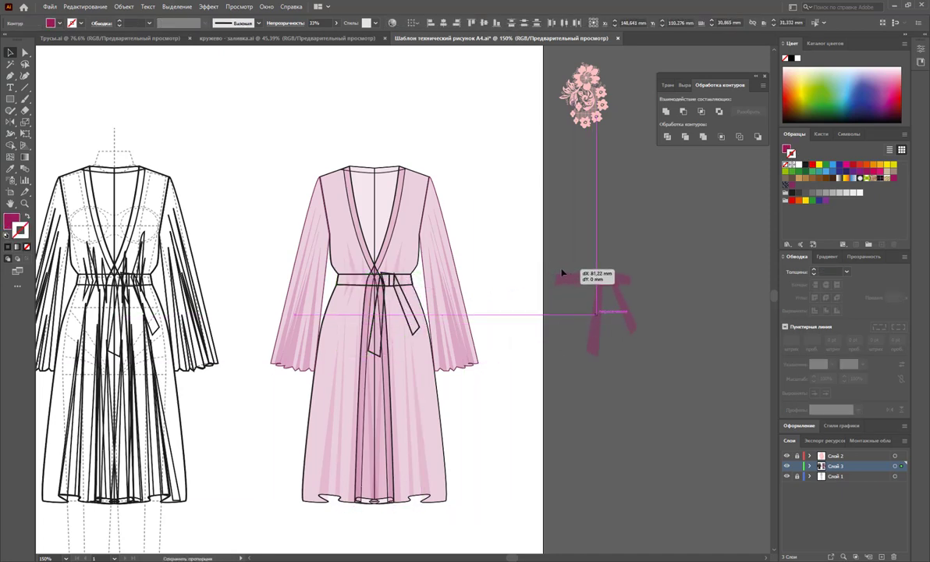
pyautogui.click(525, 308)
pyautogui.click(400, 297)
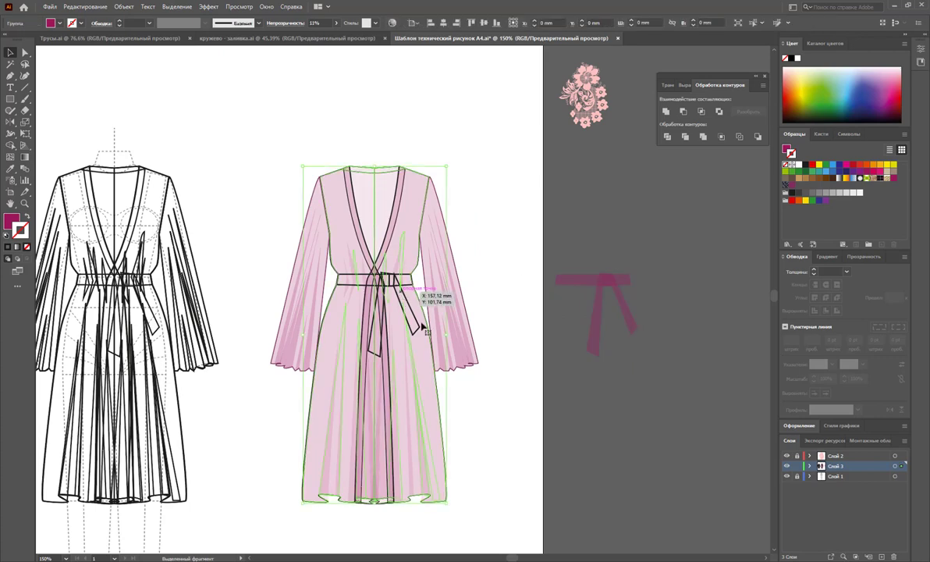
pyautogui.click(574, 261)
# - Bring the pasteboard belt's small strap piece to the front and adjust its opacity
pyautogui.moveTo(606, 280); pyautogui.dragTo(607, 283)
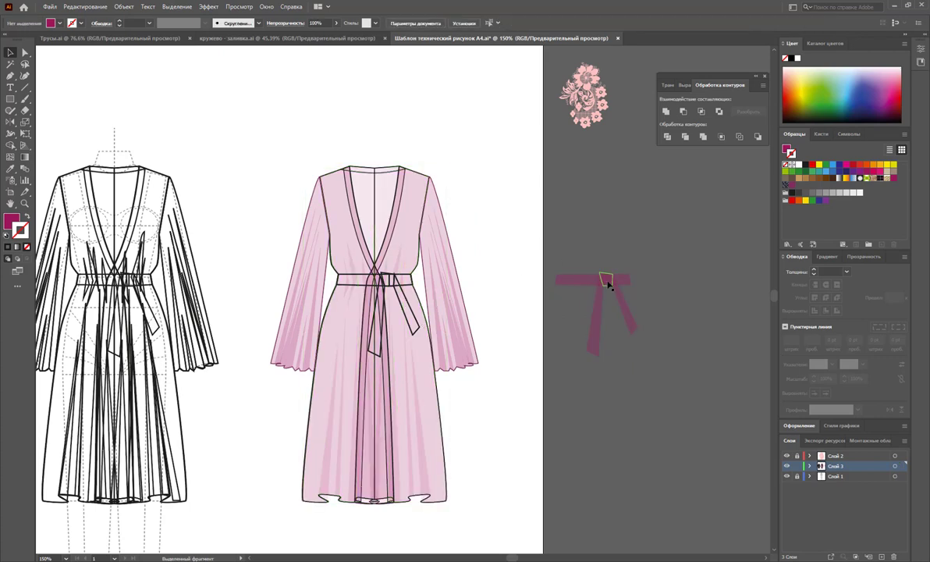
pyautogui.click(607, 281)
pyautogui.rightClick(603, 280)
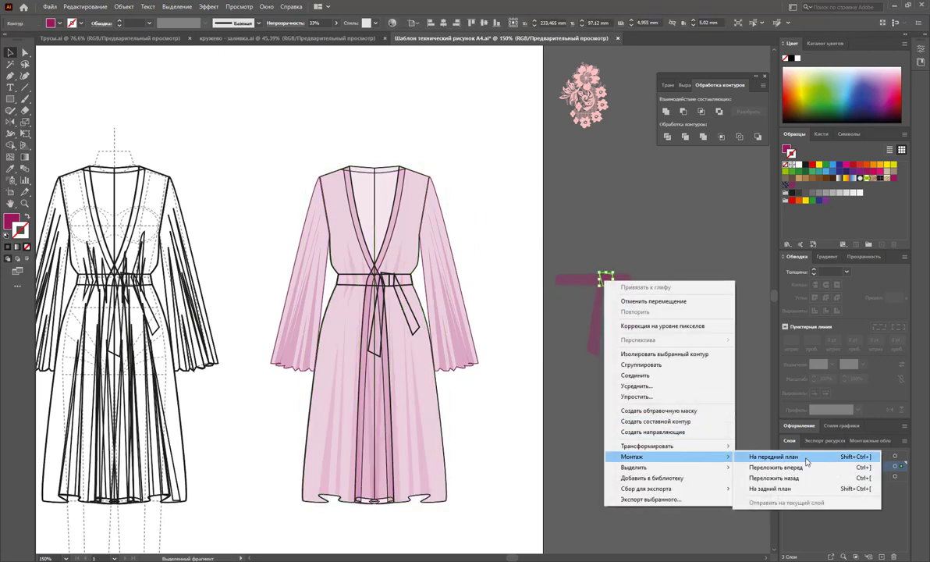
pyautogui.click(806, 460)
pyautogui.click(335, 24)
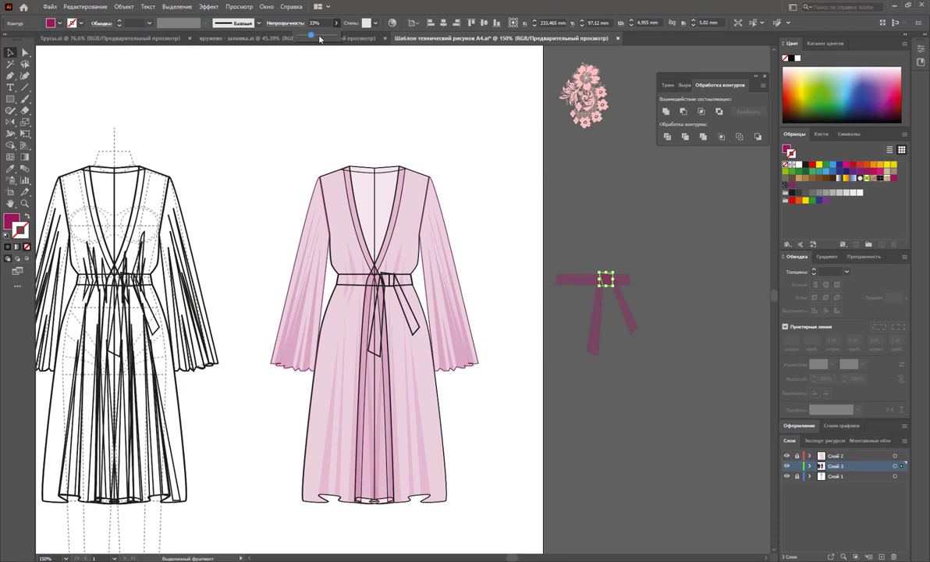
pyautogui.click(502, 311)
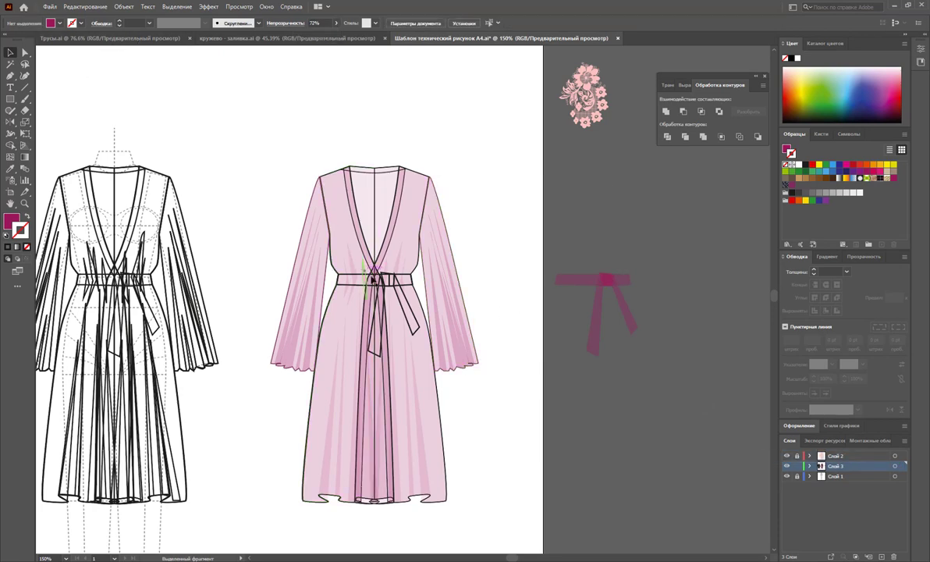
# - Drag the outlined belt band and tie off the robe to the right
pyautogui.click(388, 286)
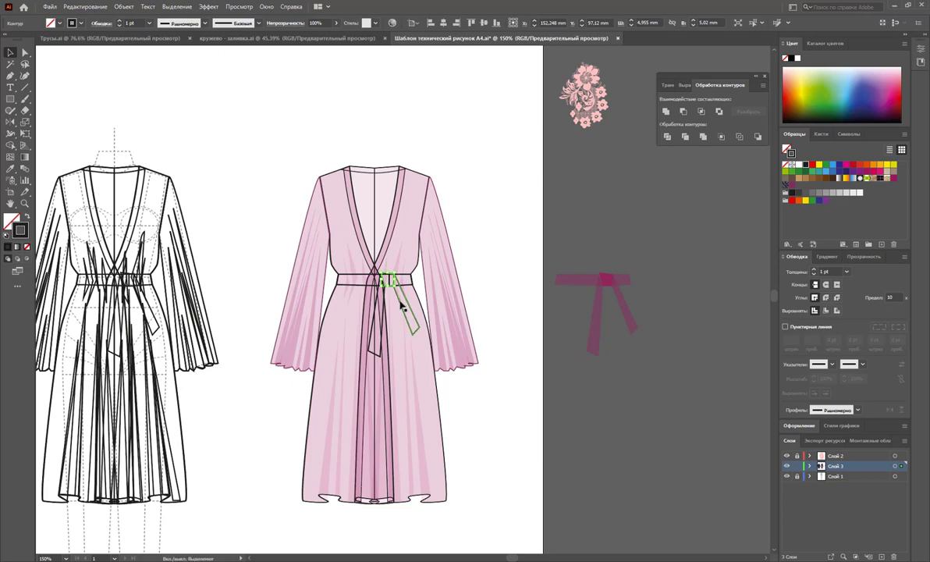
pyautogui.keyDown('shift'); pyautogui.click(360, 294); pyautogui.keyUp('shift')
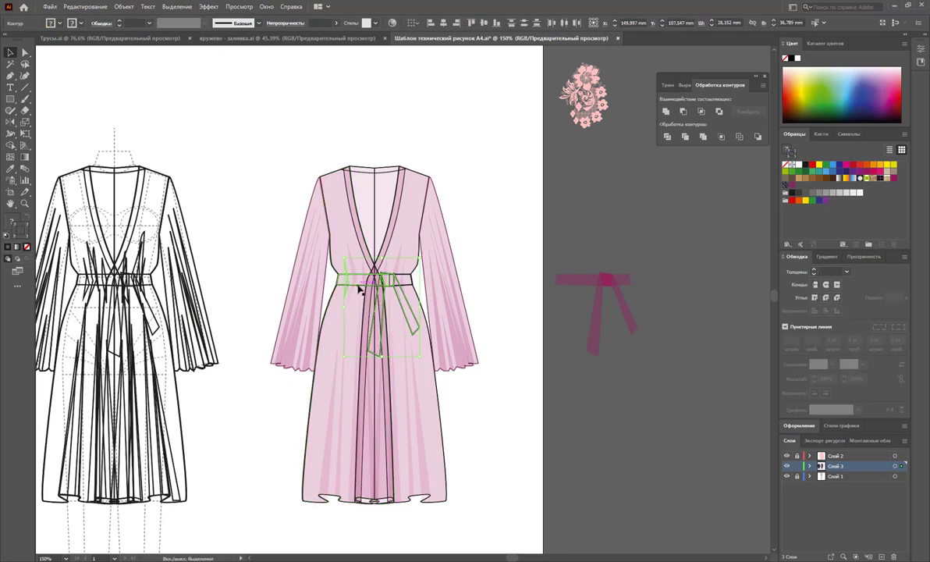
pyautogui.click(382, 276)
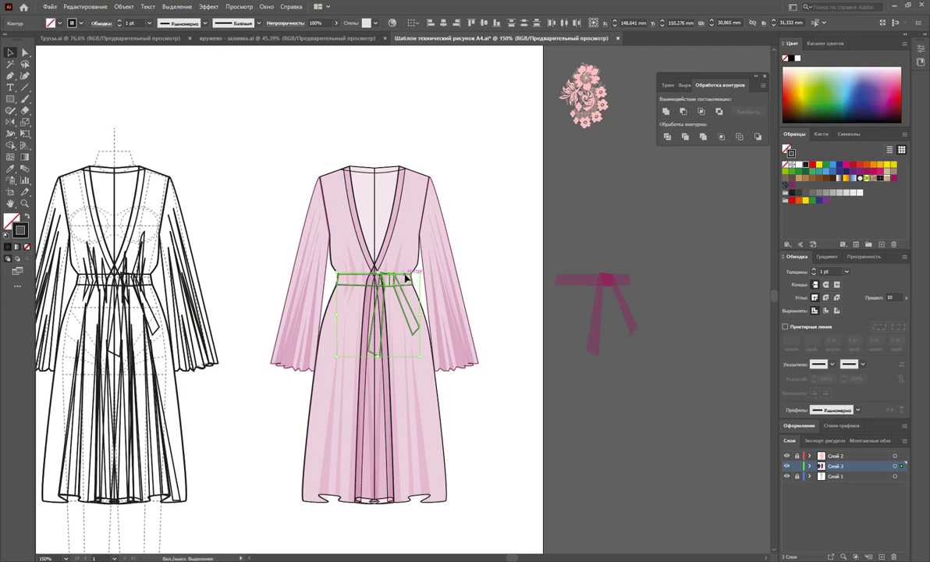
pyautogui.moveTo(405, 277); pyautogui.dragTo(712, 287)
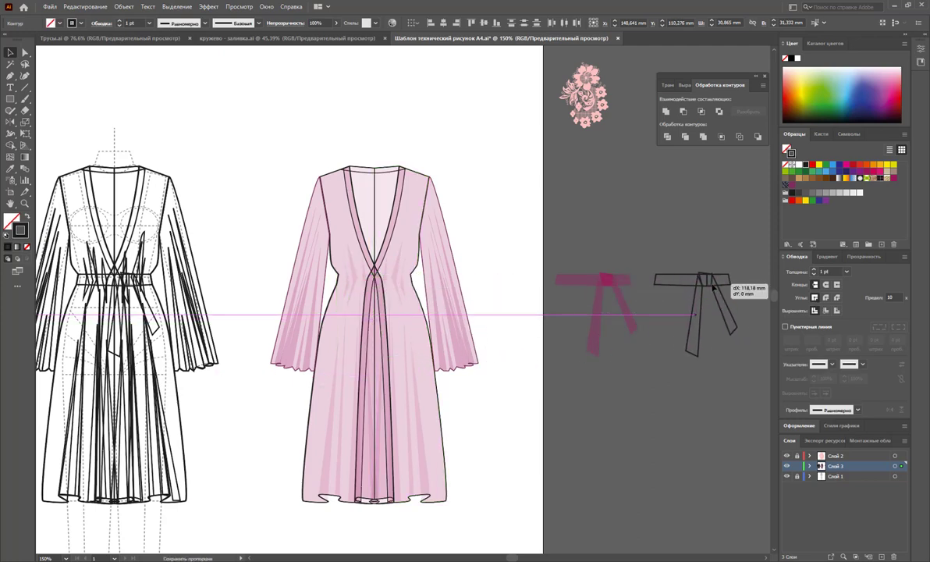
# - Rearrange the moved outline belt and unite its band pieces with Pathfinder Unite
pyautogui.rightClick(708, 278)
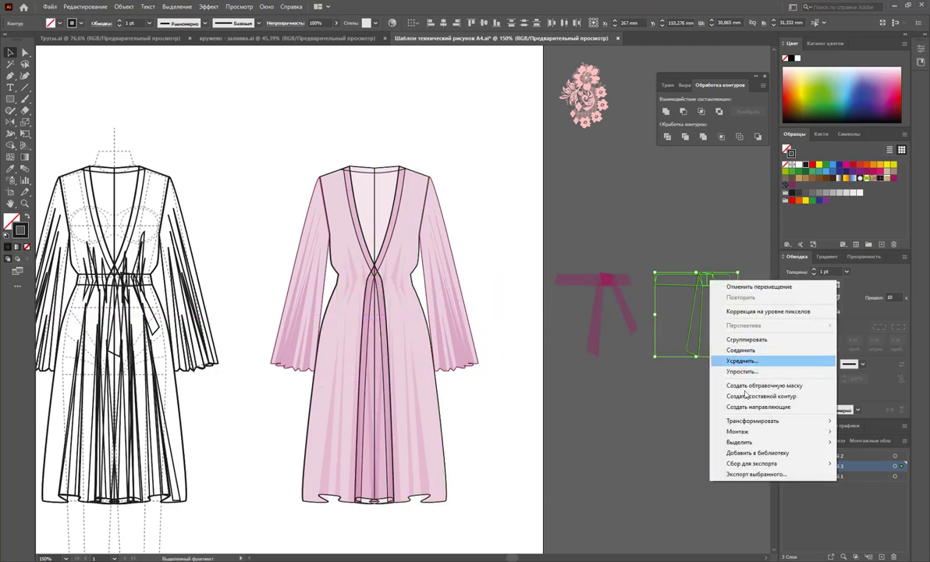
pyautogui.click(625, 432)
pyautogui.click(666, 453)
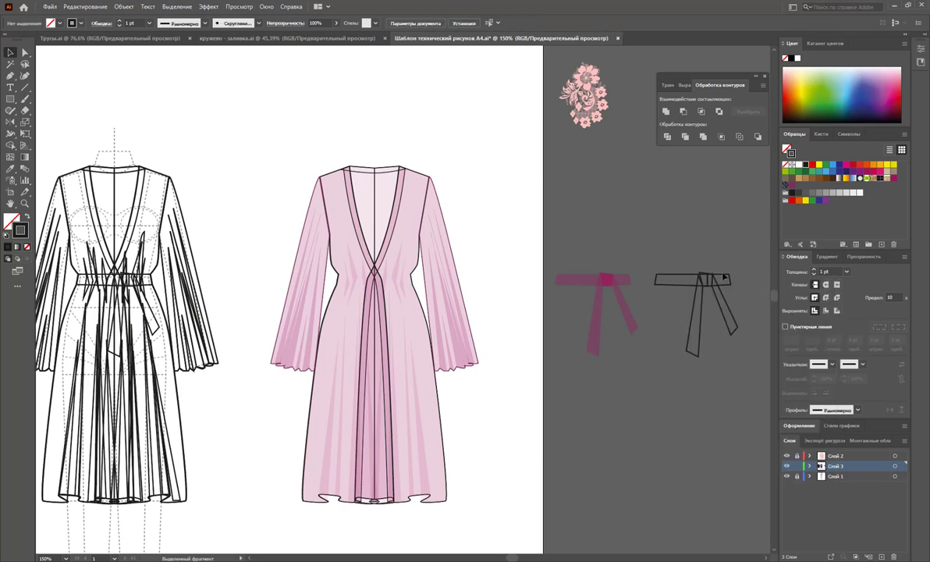
pyautogui.click(706, 279)
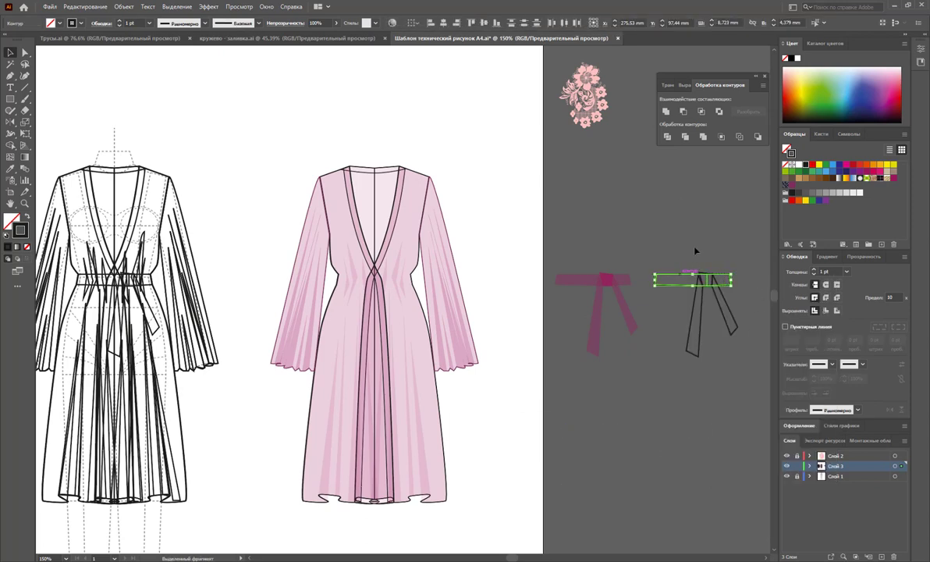
pyautogui.click(666, 111)
pyautogui.click(722, 257)
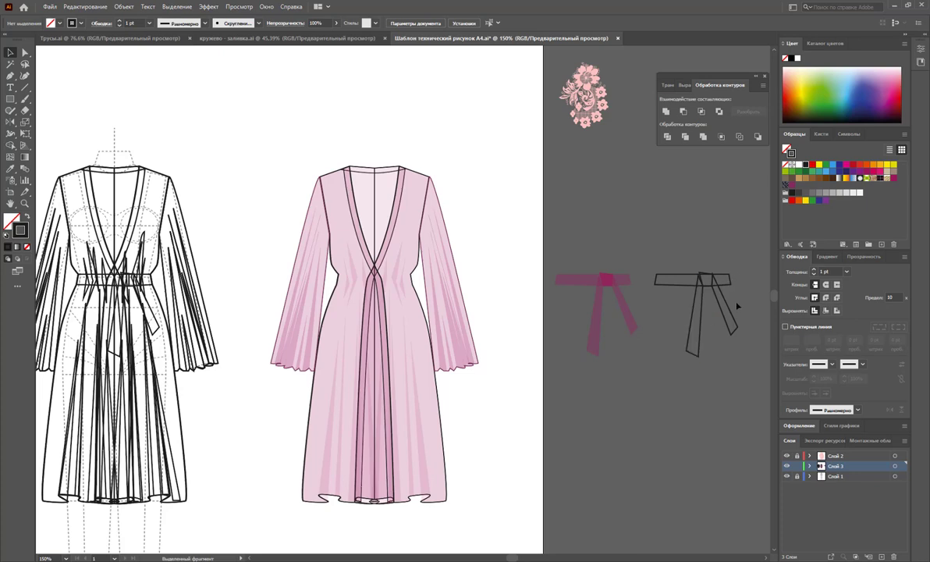
# - Bring the belt tail to the front and lay the outline belt over the pink belt
pyautogui.rightClick(687, 310)
pyautogui.moveTo(725, 456)
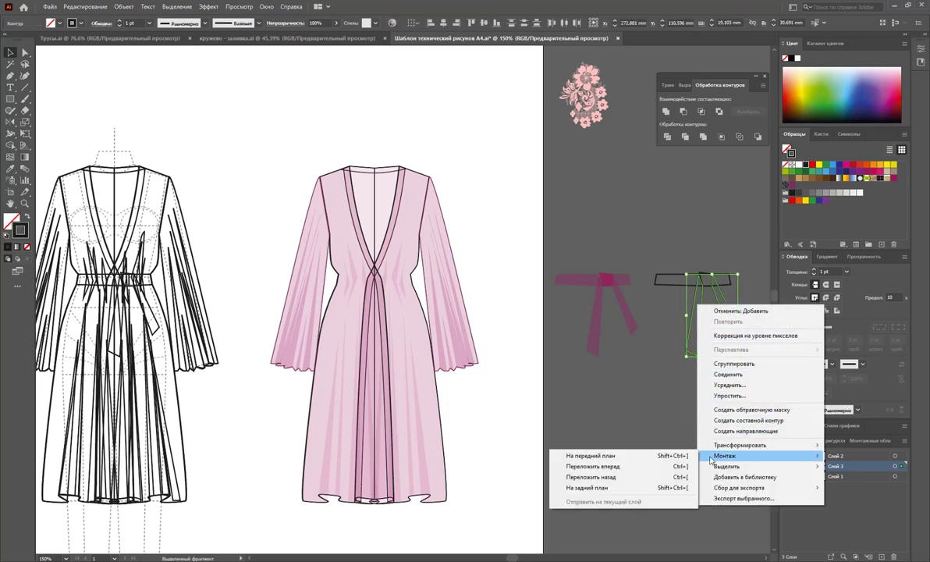
pyautogui.click(674, 457)
pyautogui.rightClick(692, 284)
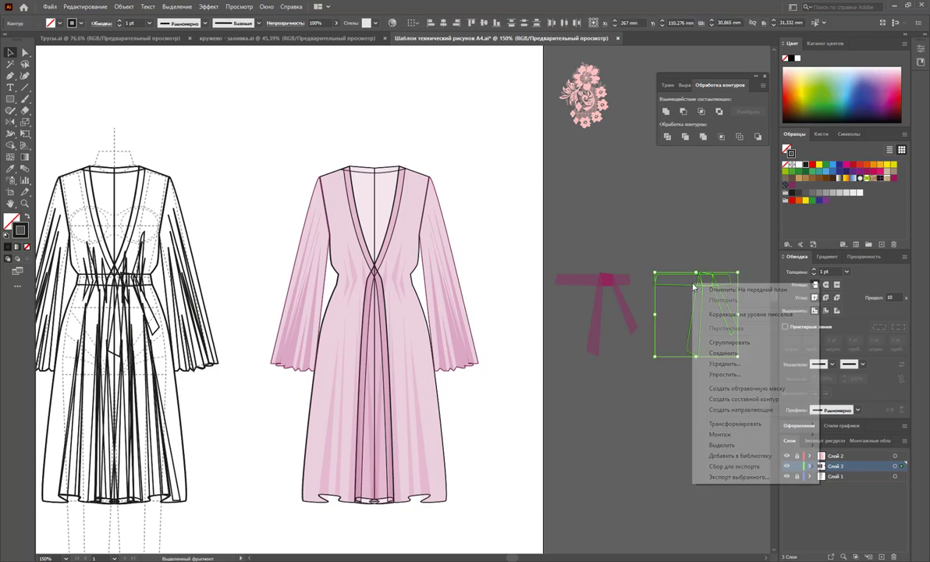
pyautogui.moveTo(720, 434)
pyautogui.click(562, 405)
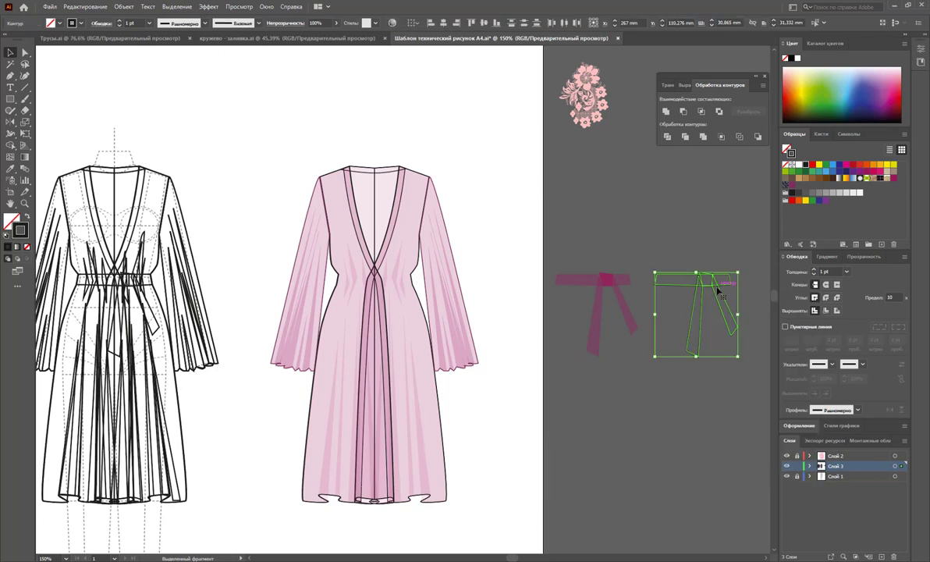
pyautogui.moveTo(714, 290); pyautogui.dragTo(614, 297)
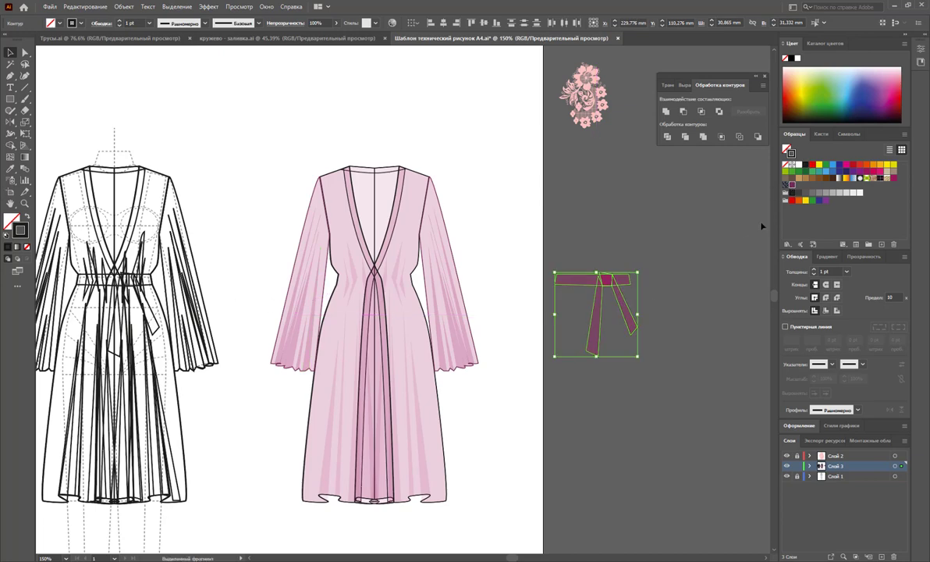
pyautogui.click(690, 264)
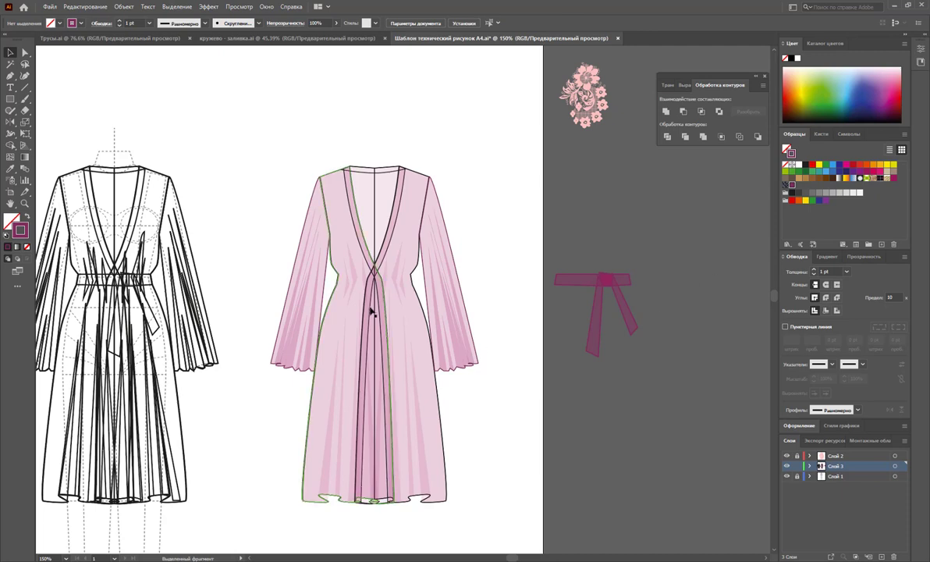
# - Give the robe's front placket and front panel paths a pink stroke
pyautogui.click(392, 328)
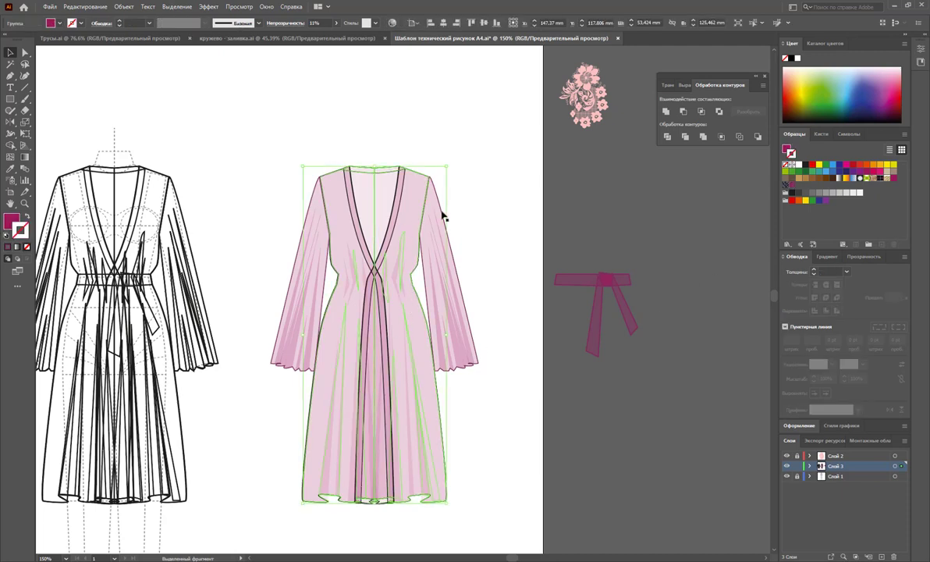
pyautogui.click(400, 201)
pyautogui.click(426, 179)
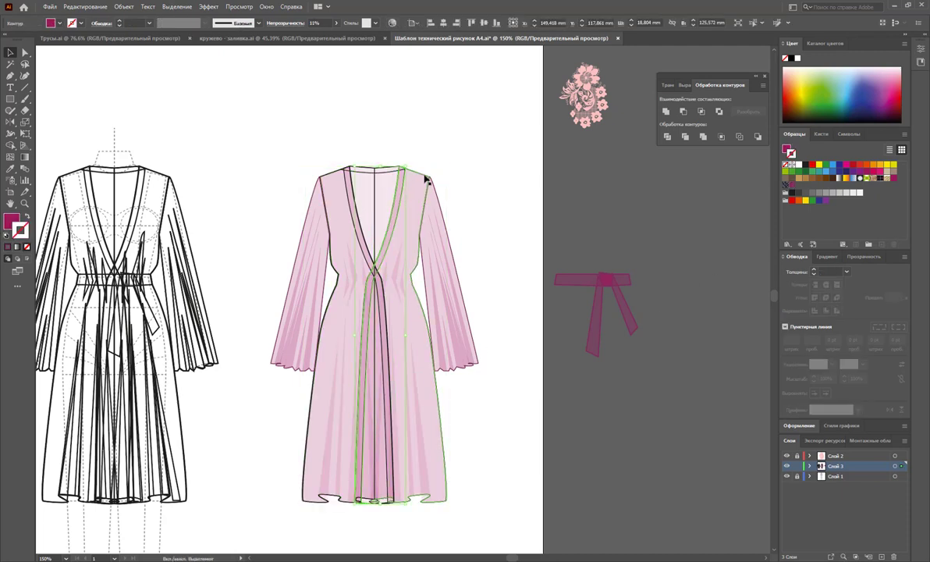
pyautogui.keyDown('shift'); pyautogui.click(332, 181); pyautogui.keyUp('shift')
pyautogui.keyDown('shift'); pyautogui.click(320, 186); pyautogui.keyUp('shift')
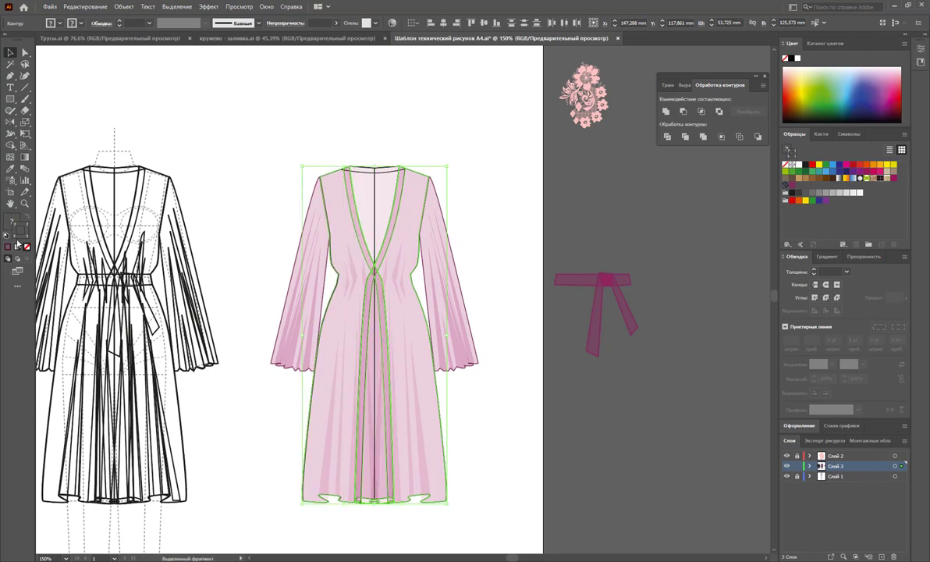
pyautogui.click(790, 185)
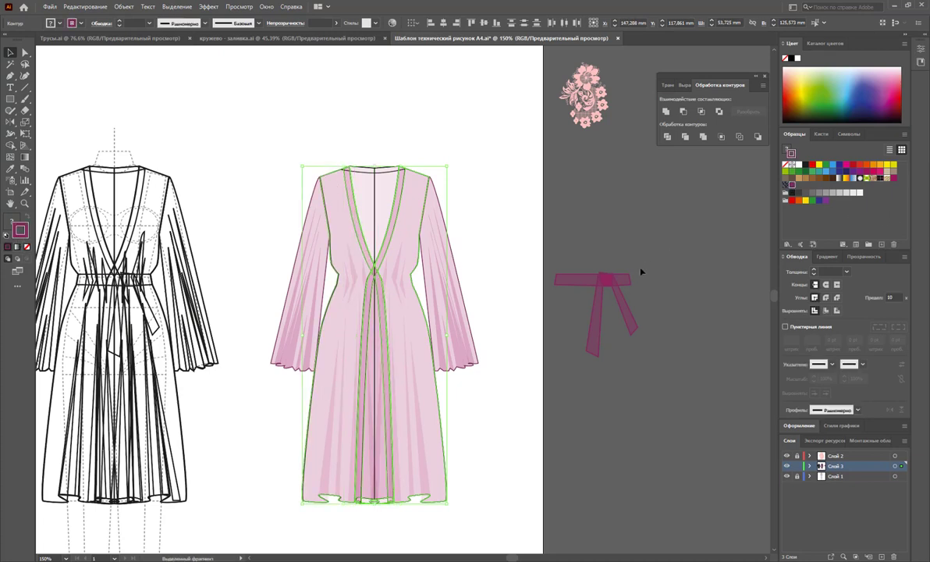
pyautogui.click(654, 266)
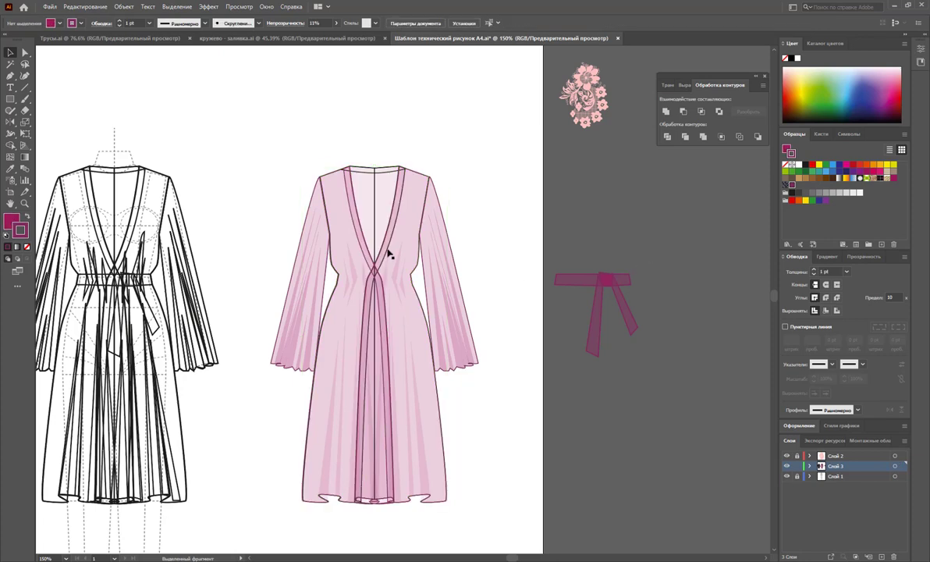
# - Change the robe's black outline group stroke to mauve
pyautogui.click(377, 178)
pyautogui.click(440, 129)
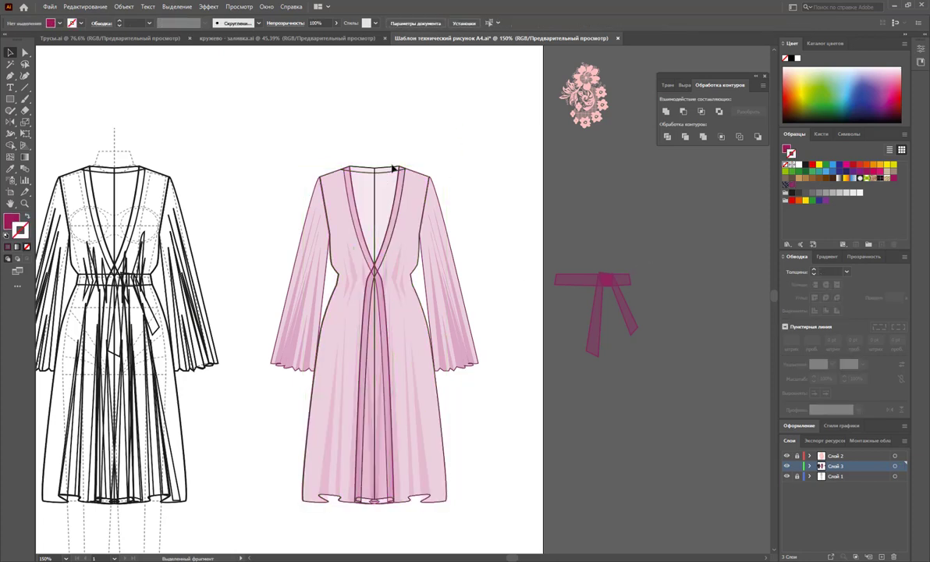
pyautogui.click(394, 167)
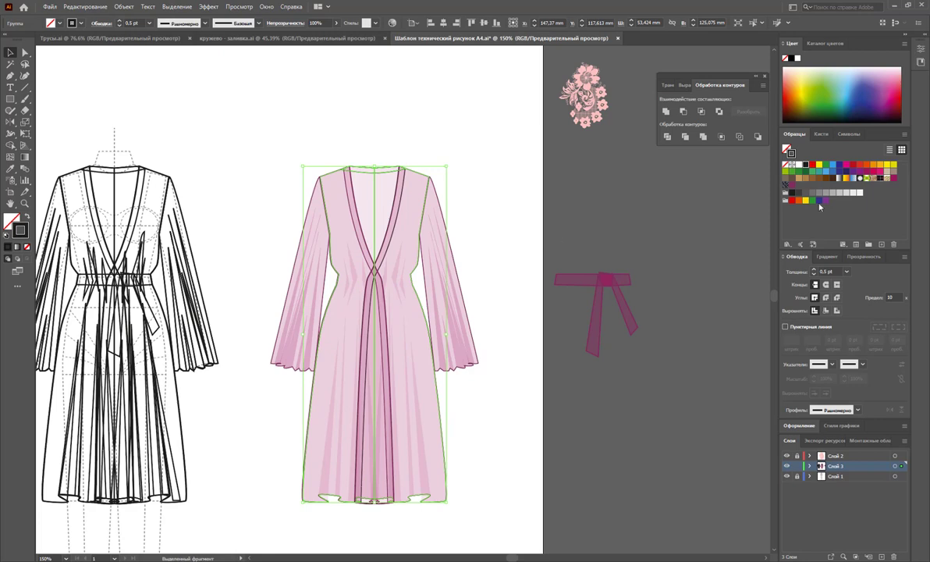
pyautogui.click(792, 186)
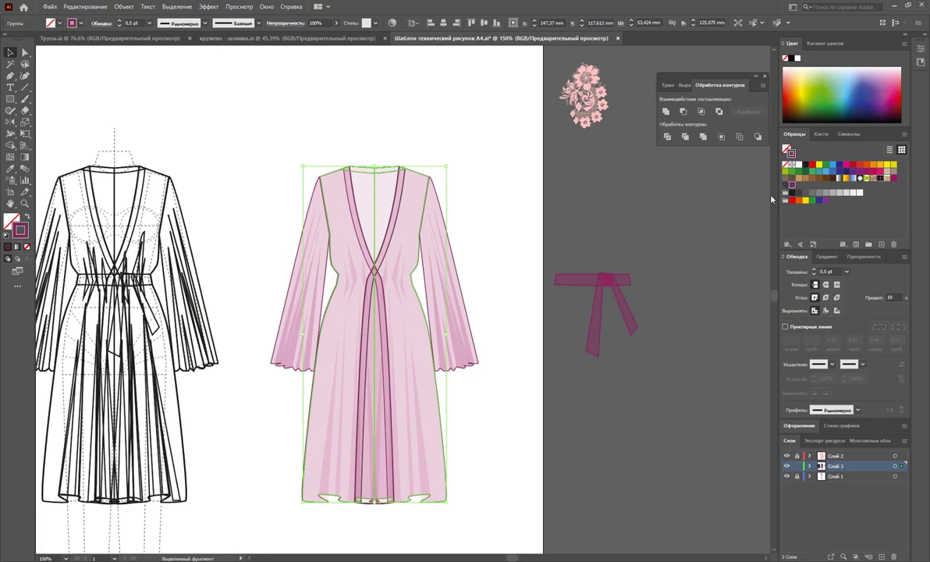
pyautogui.click(675, 209)
pyautogui.click(554, 312)
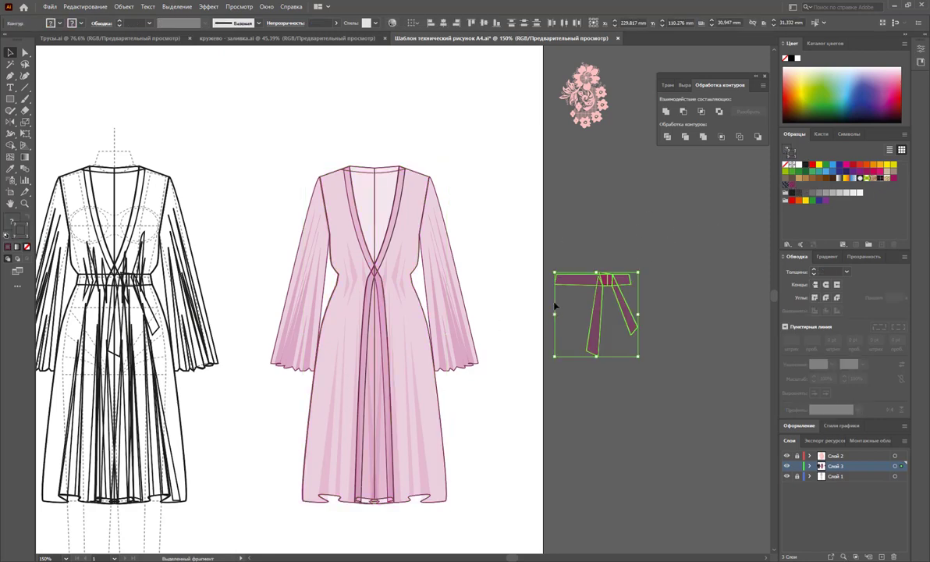
# - Drag the pink-outlined belt and tie from the pasteboard onto the robe's waist
pyautogui.moveTo(599, 282); pyautogui.dragTo(378, 282)
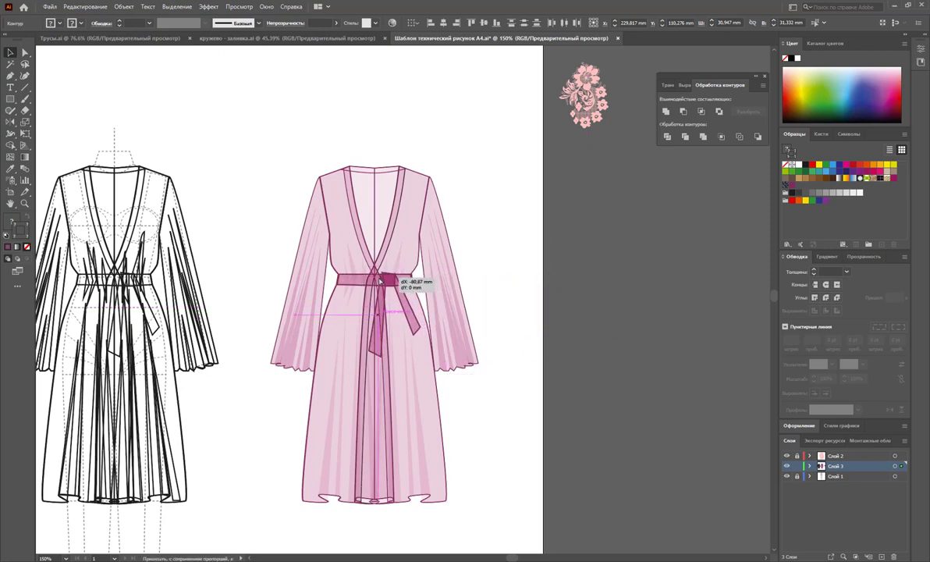
pyautogui.moveTo(379, 283); pyautogui.dragTo(381, 283)
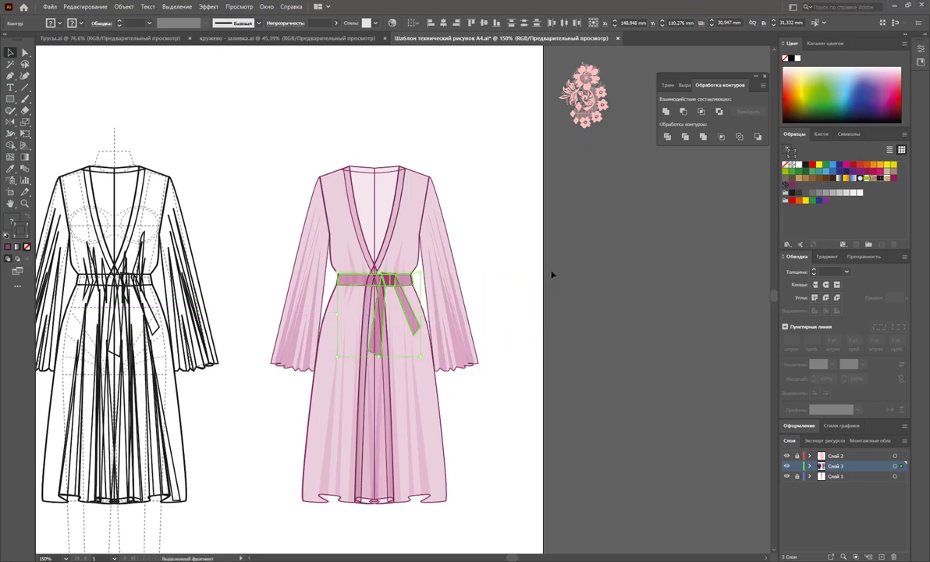
pyautogui.click(546, 273)
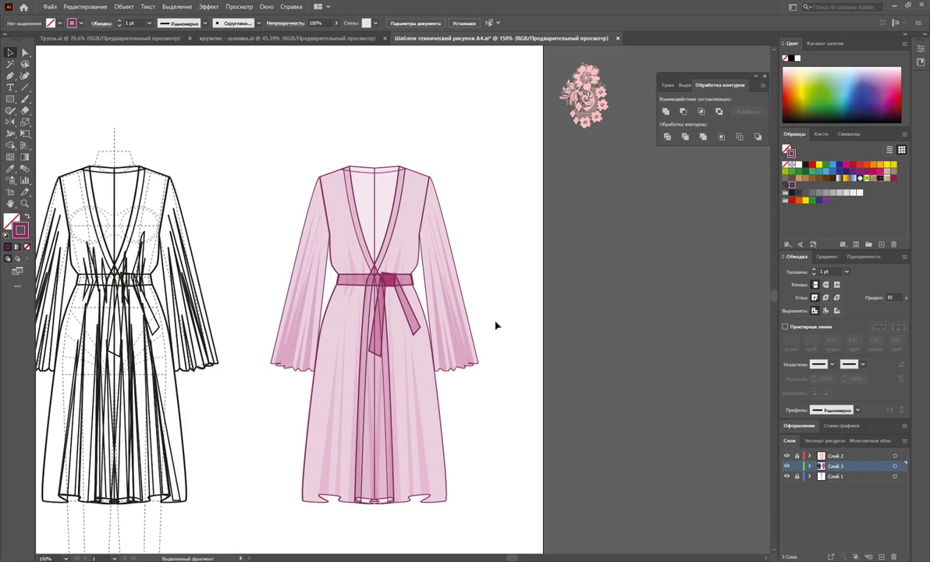
# - Zoom out to see the whole artboard, then zoom back in around the two robes
pyautogui.press('z')
pyautogui.keyDown('alt'); pyautogui.click(413, 353); pyautogui.keyUp('alt')
pyautogui.keyDown('alt'); pyautogui.click(409, 290); pyautogui.keyUp('alt')
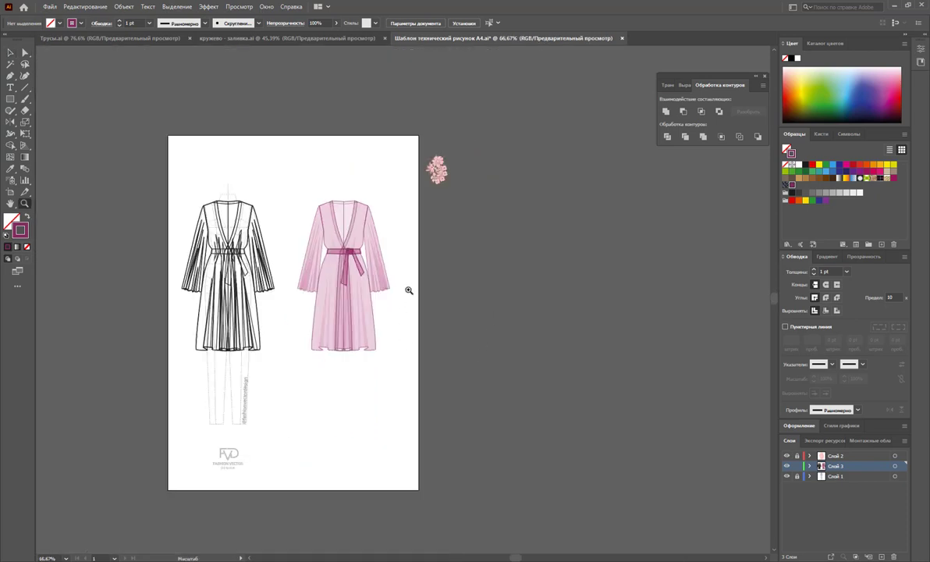
pyautogui.click(11, 53)
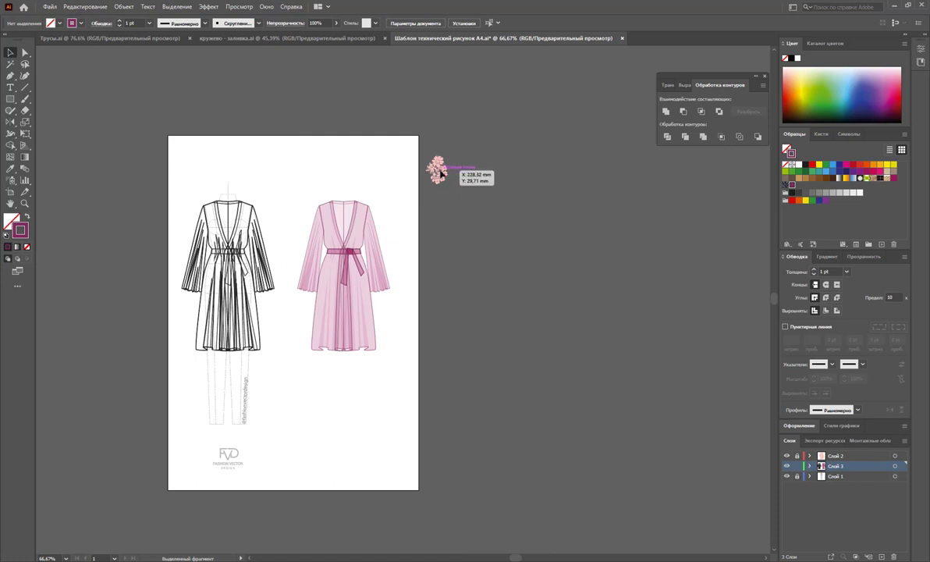
pyautogui.scroll(2, 479, 298)
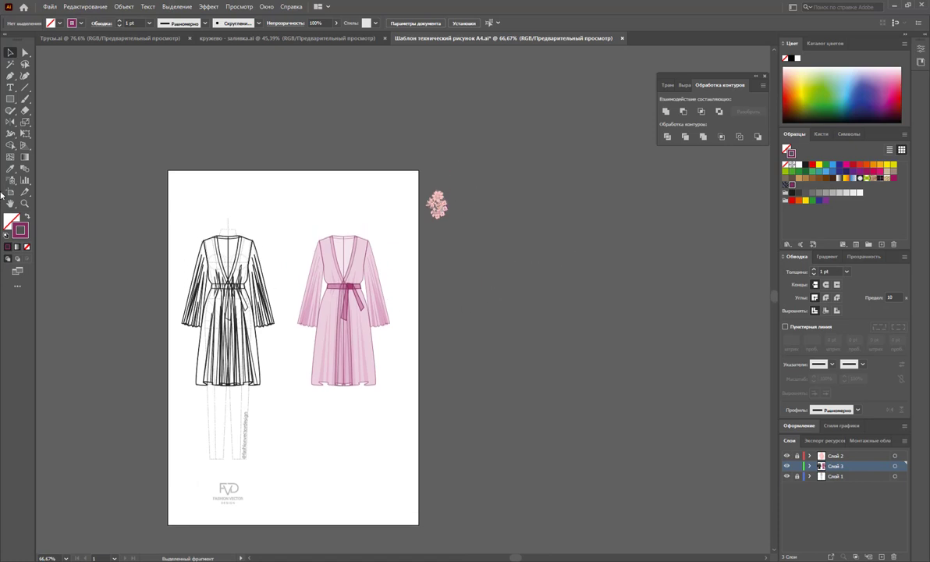
pyautogui.click(25, 203)
pyautogui.moveTo(279, 216)
pyautogui.mouseDown()
pyautogui.moveTo(352, 266)
pyautogui.moveTo(415, 258)
pyautogui.mouseUp()
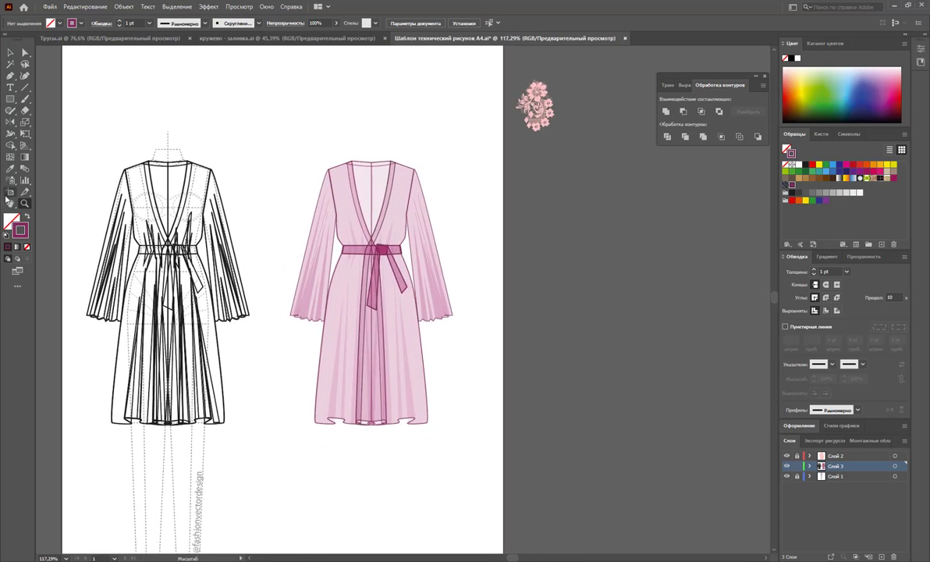
# - Drag the artboard's right edge outward to about 313 mm wide
pyautogui.click(10, 191)
pyautogui.moveTo(503, 358); pyautogui.dragTo(738, 358)
pyautogui.click(11, 53)
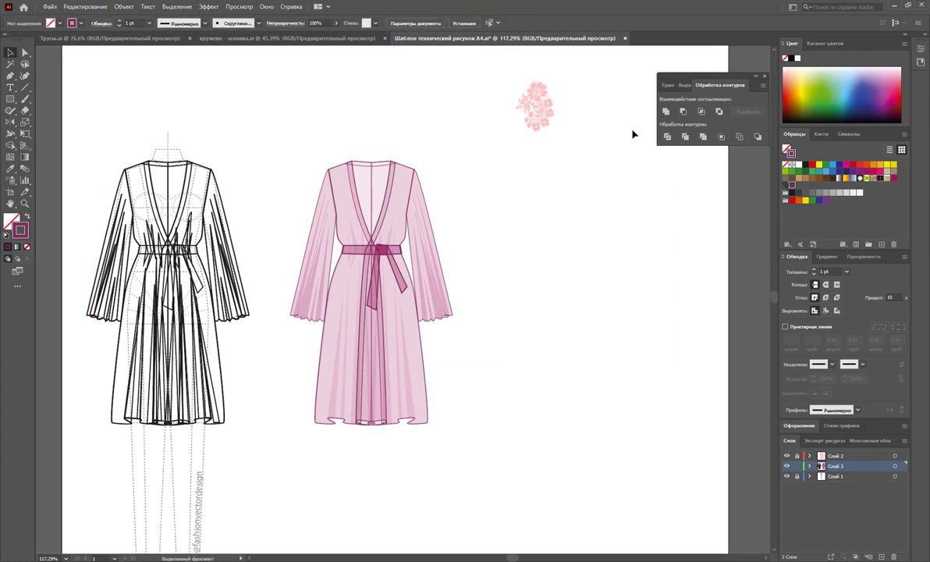
pyautogui.moveTo(265, 133); pyautogui.dragTo(460, 443)
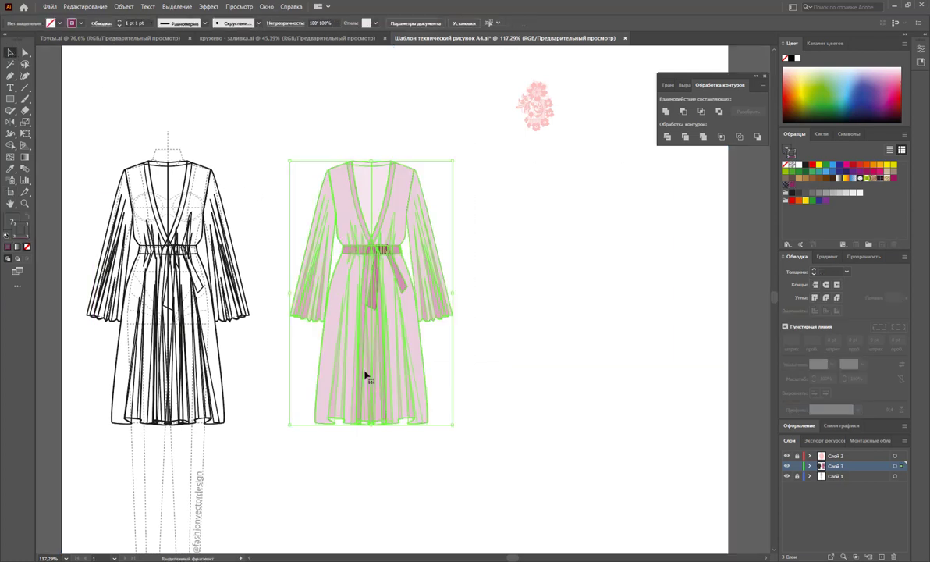
# - Duplicate the pink robe to its right and select the new copy
pyautogui.moveTo(371, 378); pyautogui.dragTo(538, 387)
pyautogui.click(667, 372)
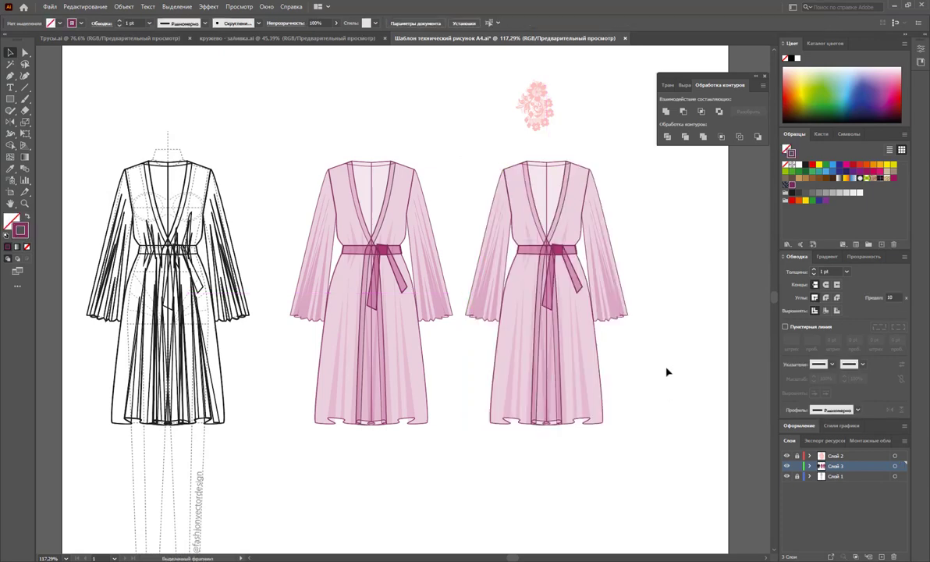
pyautogui.moveTo(624, 166); pyautogui.dragTo(480, 465)
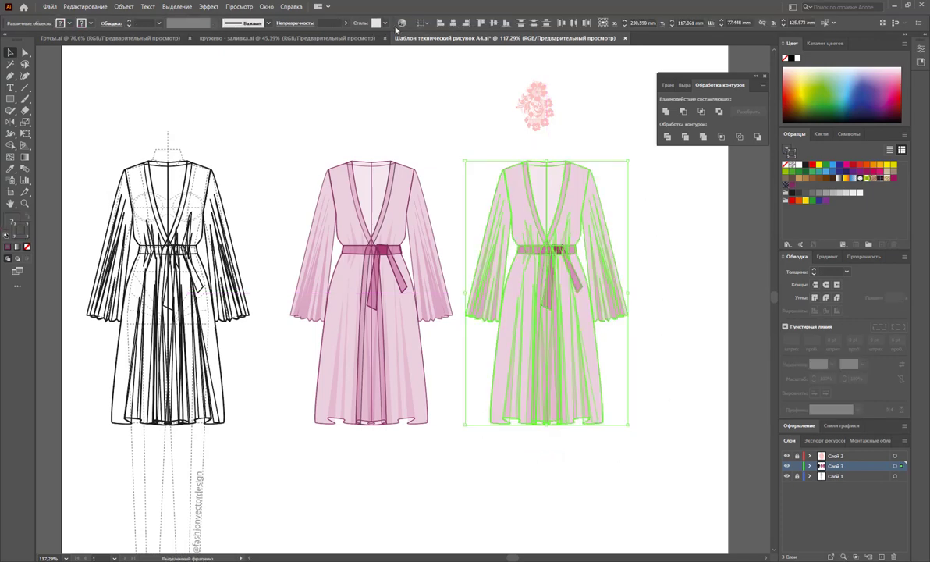
pyautogui.hotkey('ctrl', 'h')
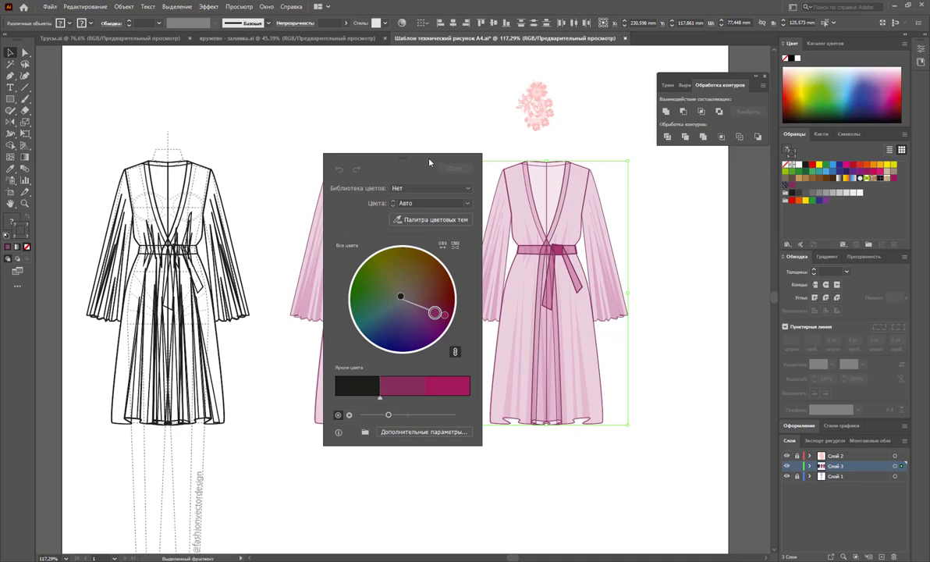
# - Recolour the copy: near-white main colour and a grey, slightly purple-tinted second colour
pyautogui.moveTo(430, 162); pyautogui.dragTo(275, 128)
pyautogui.moveTo(279, 280)
pyautogui.mouseDown()
pyautogui.moveTo(251, 270)
pyautogui.moveTo(259, 277)
pyautogui.mouseUp()
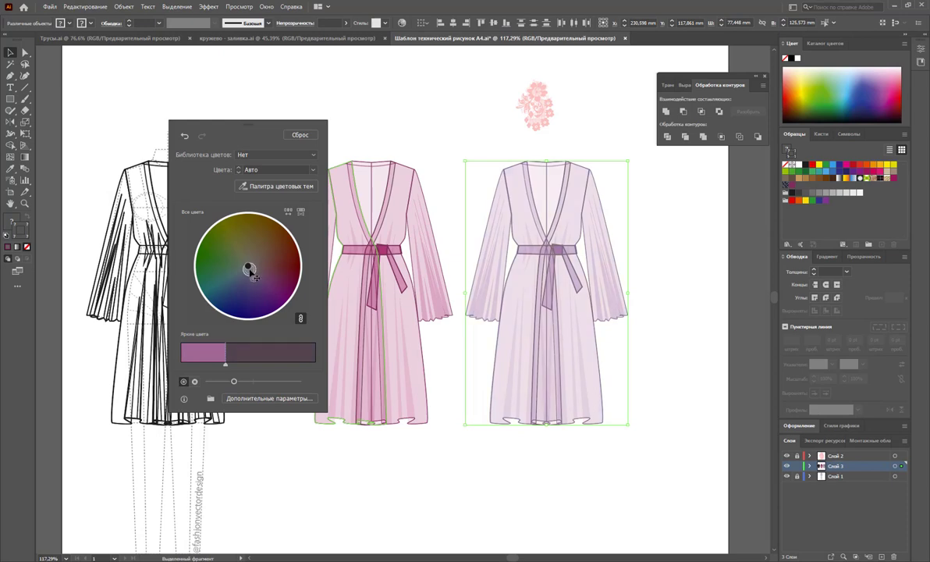
pyautogui.moveTo(257, 275); pyautogui.dragTo(255, 280)
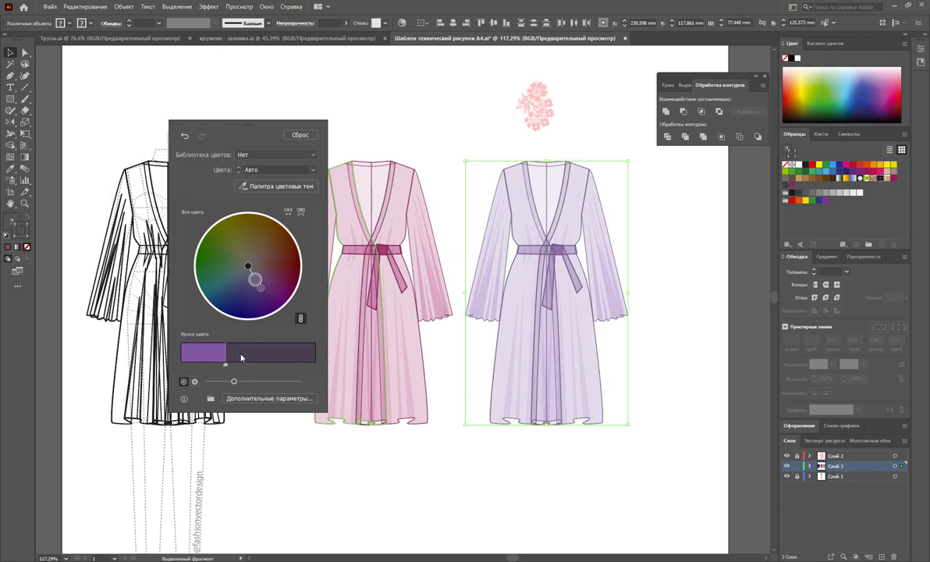
pyautogui.click(253, 400)
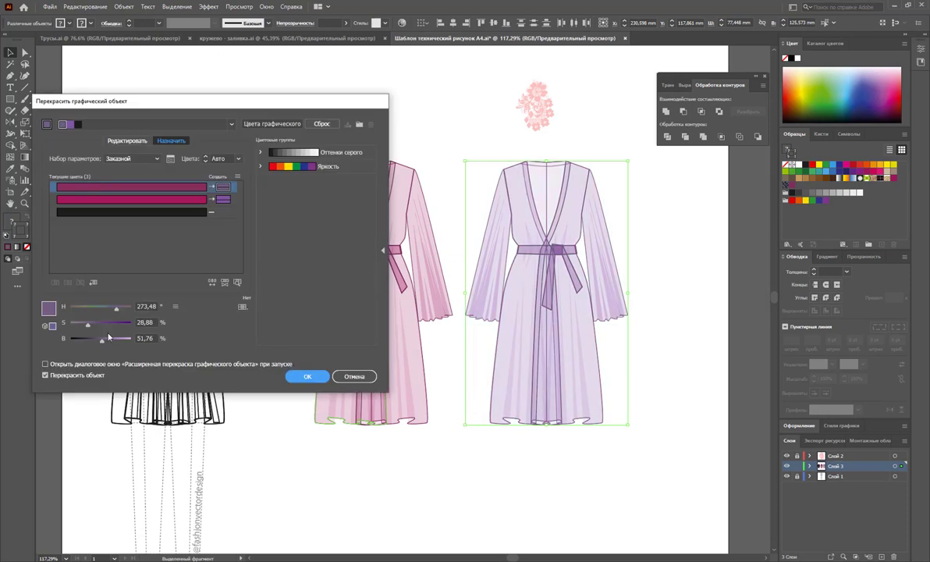
pyautogui.moveTo(88, 325)
pyautogui.mouseDown()
pyautogui.moveTo(71, 325)
pyautogui.moveTo(125, 343)
pyautogui.mouseUp()
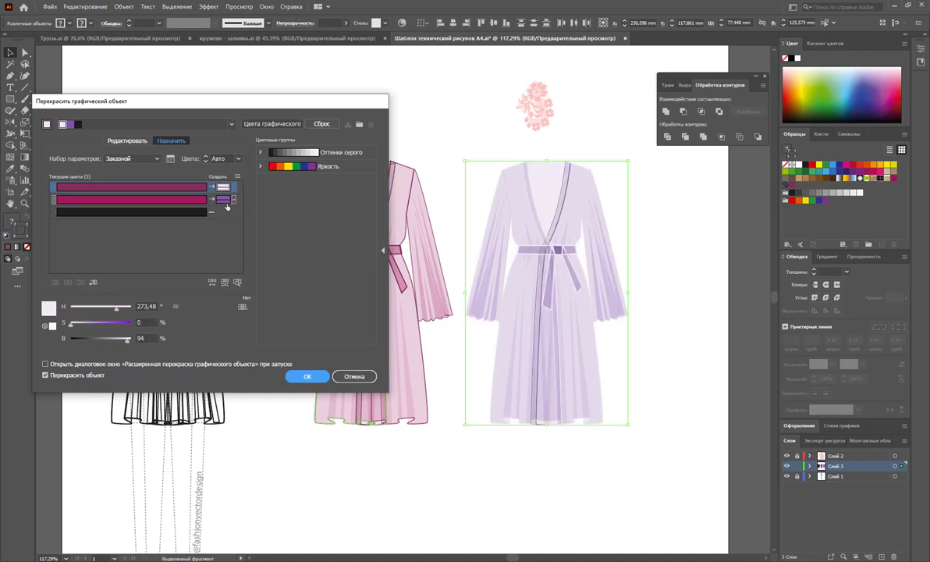
pyautogui.click(132, 199)
pyautogui.moveTo(97, 327); pyautogui.dragTo(60, 324)
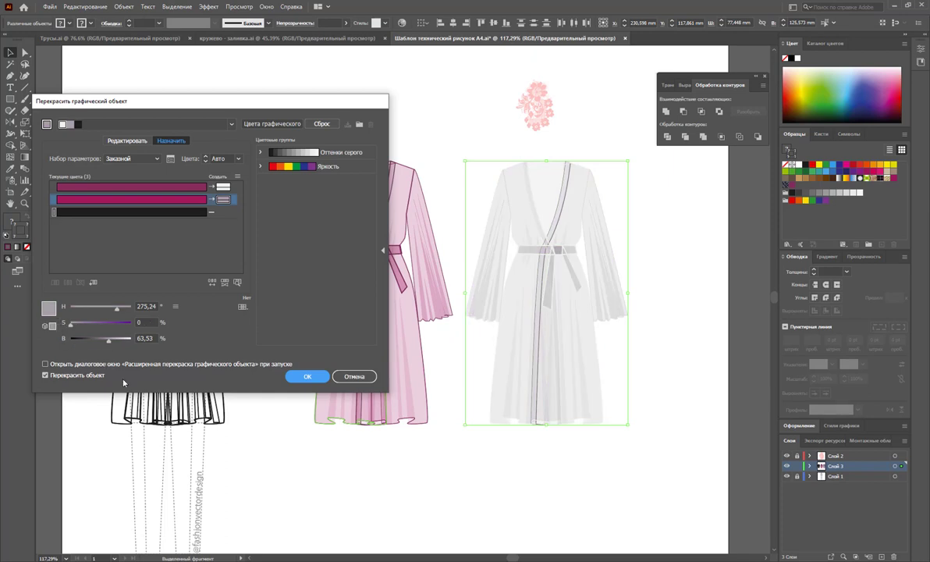
pyautogui.moveTo(108, 340); pyautogui.dragTo(102, 341)
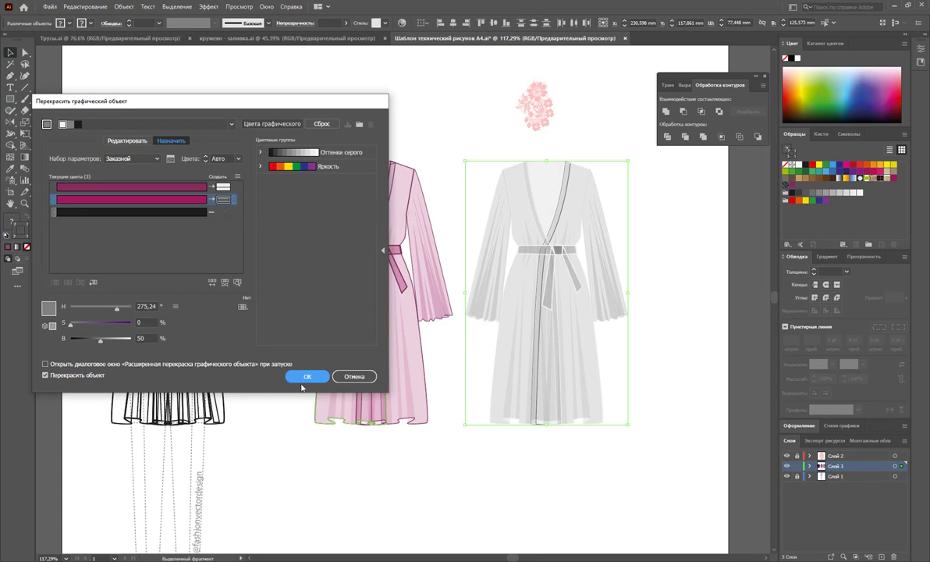
pyautogui.moveTo(71, 324)
pyautogui.mouseDown()
pyautogui.moveTo(82, 325)
pyautogui.moveTo(74, 327)
pyautogui.mouseUp()
# - Apply the grey recolouring and pull the front panel piece out beside the robe
pyautogui.click(308, 376)
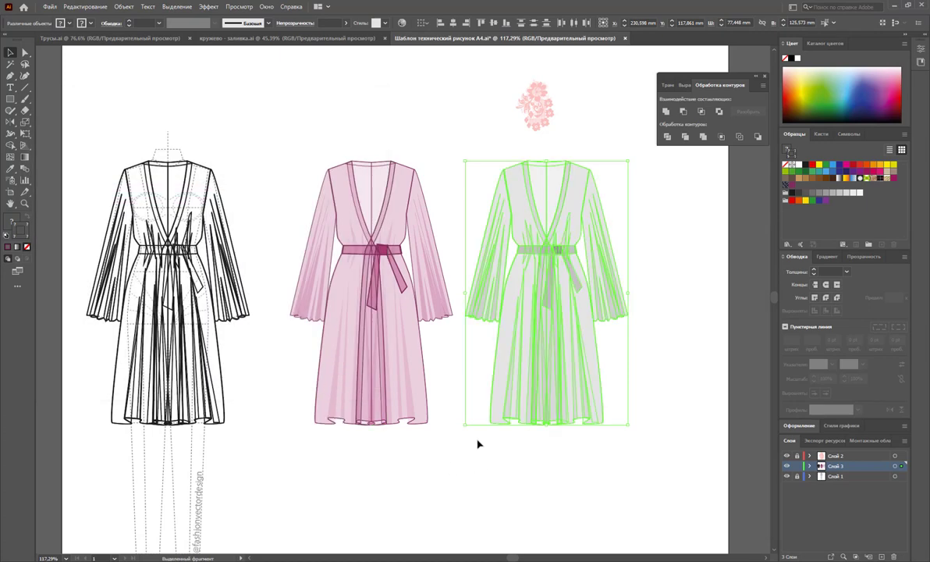
pyautogui.click(566, 199)
pyautogui.click(565, 197)
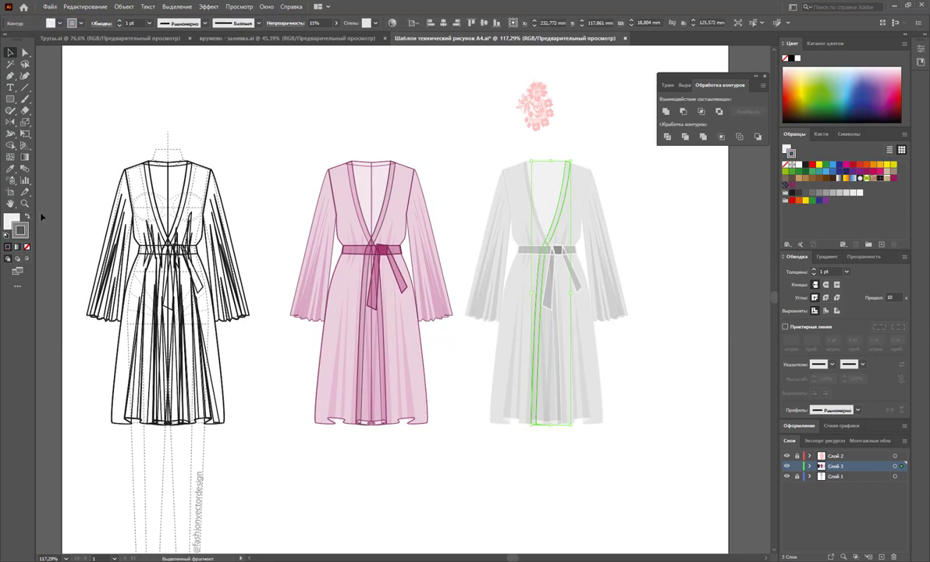
pyautogui.click(305, 125)
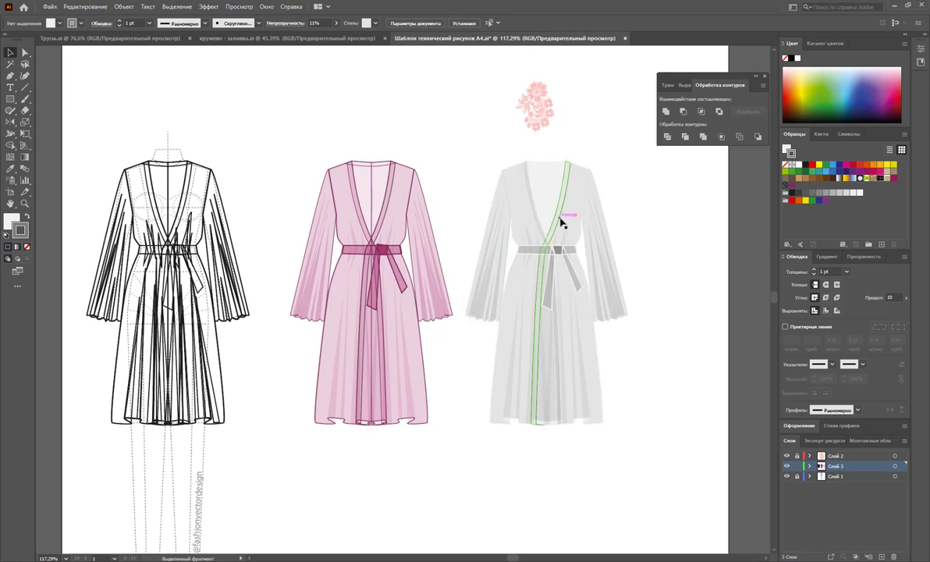
pyautogui.moveTo(556, 233); pyautogui.dragTo(683, 233)
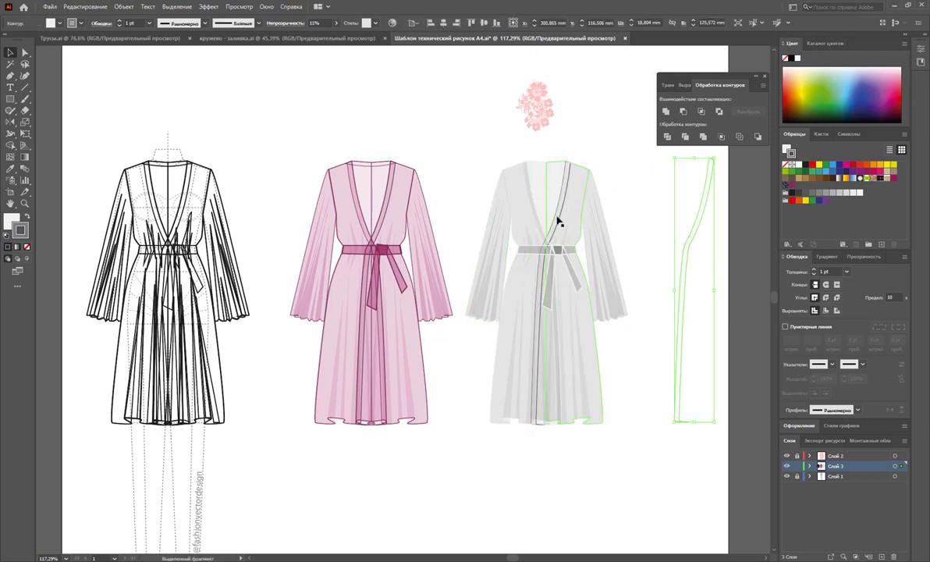
# - Lower the opacity of the grey robe's front panel
pyautogui.click(559, 224)
pyautogui.click(679, 197)
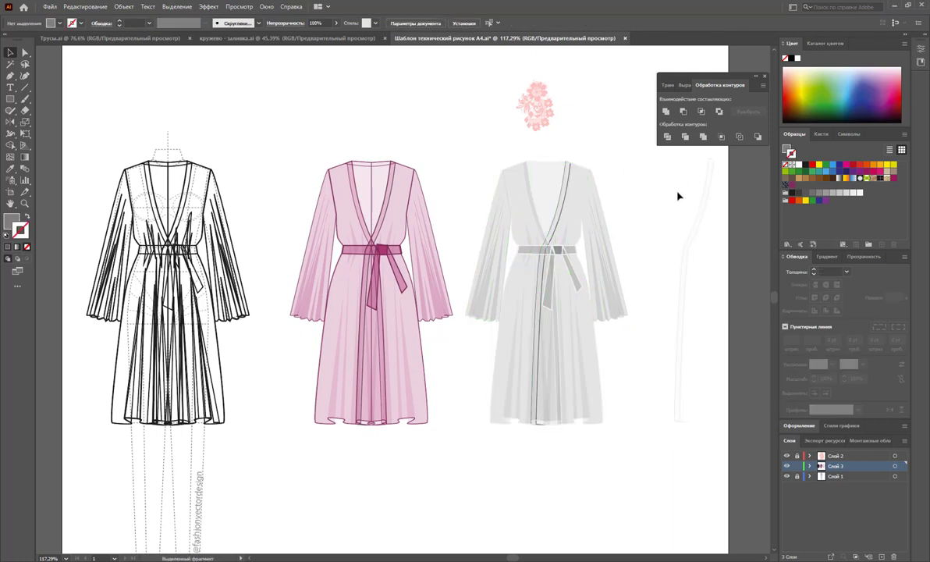
pyautogui.click(562, 179)
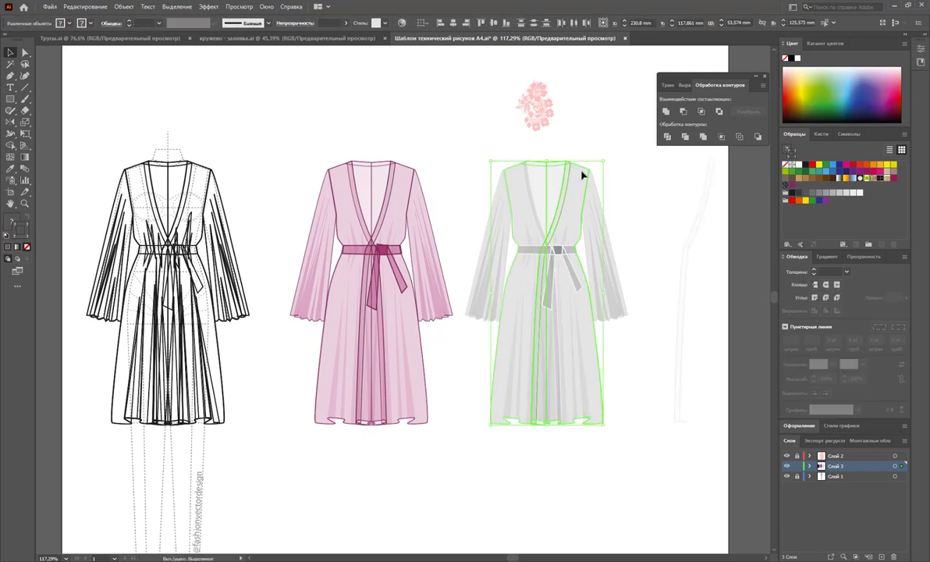
pyautogui.click(551, 181)
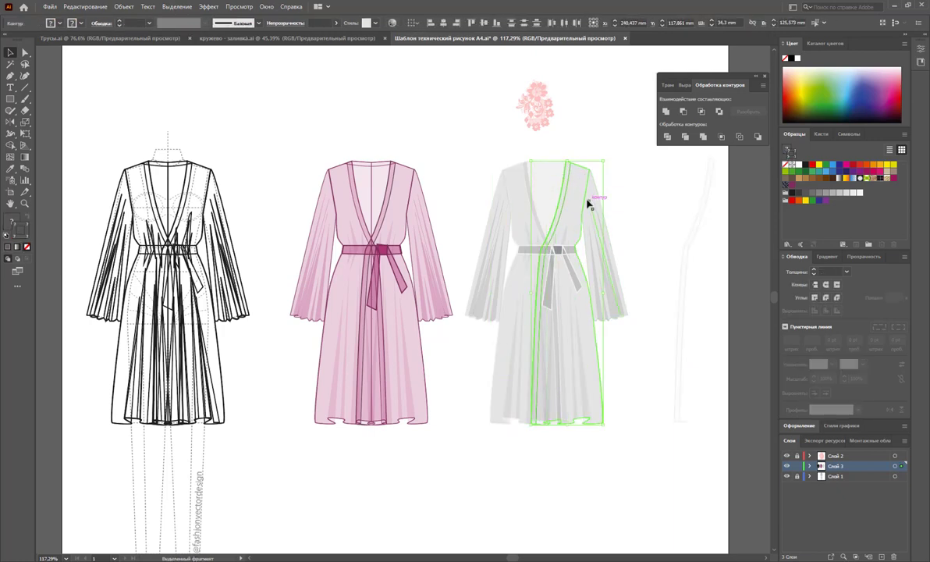
pyautogui.click(581, 219)
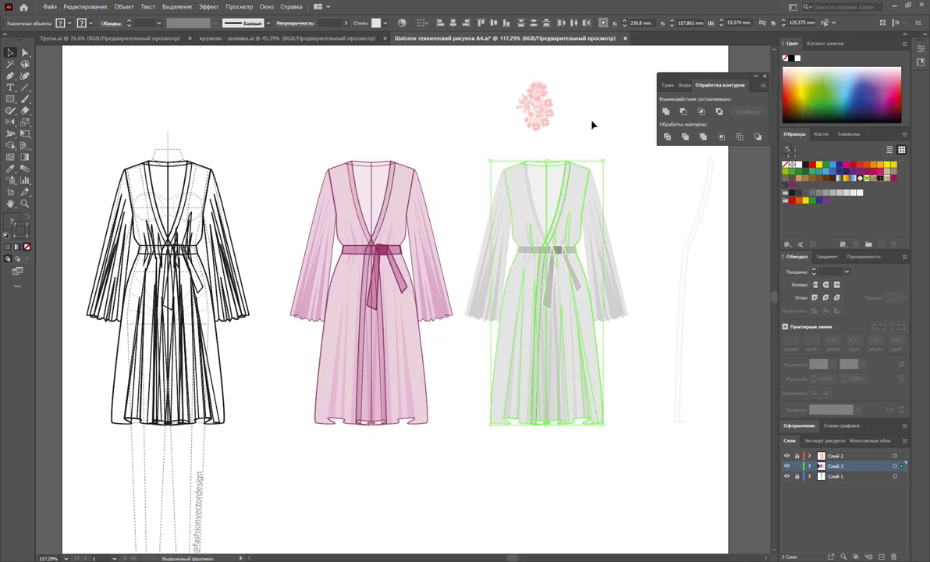
pyautogui.click(554, 119)
pyautogui.click(569, 176)
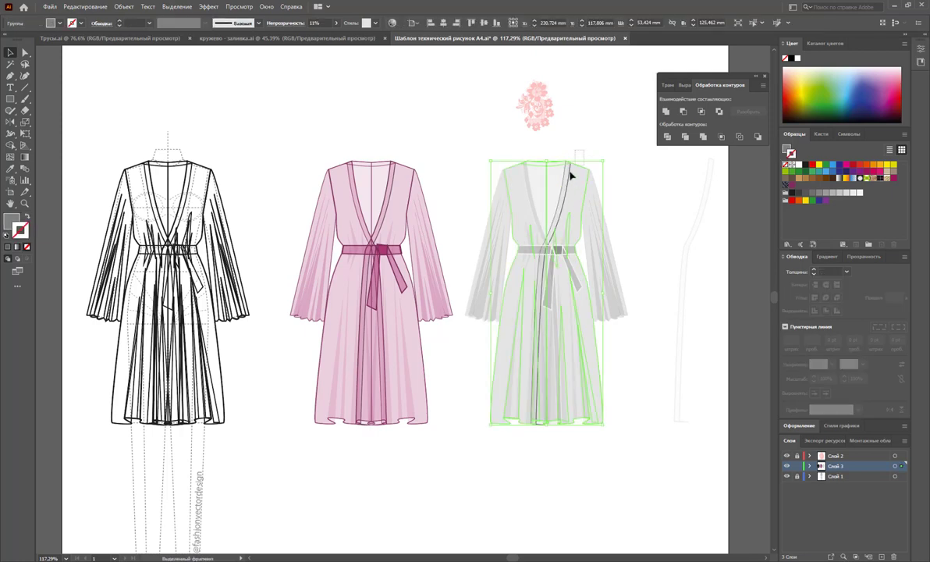
pyautogui.click(569, 186)
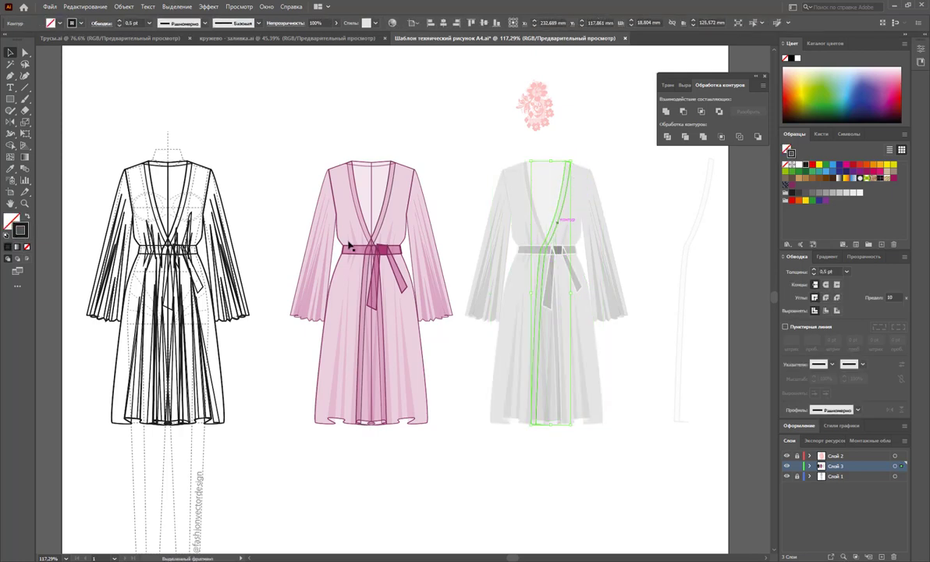
pyautogui.click(336, 22)
pyautogui.write('37')
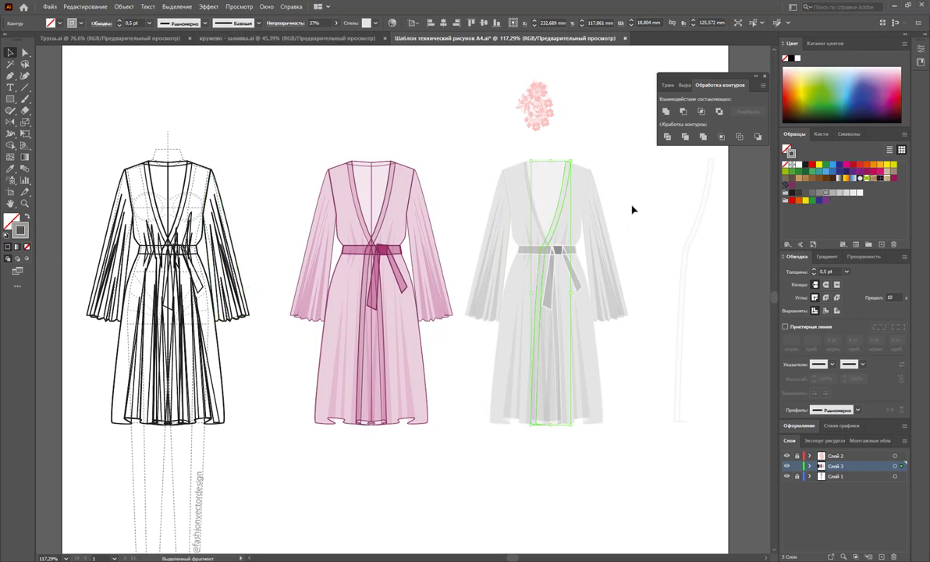
# - Delete the leftover panel on the right and give the grey robe a grey outline
pyautogui.moveTo(661, 179)
pyautogui.mouseDown()
pyautogui.moveTo(700, 330)
pyautogui.moveTo(689, 305)
pyautogui.mouseUp()
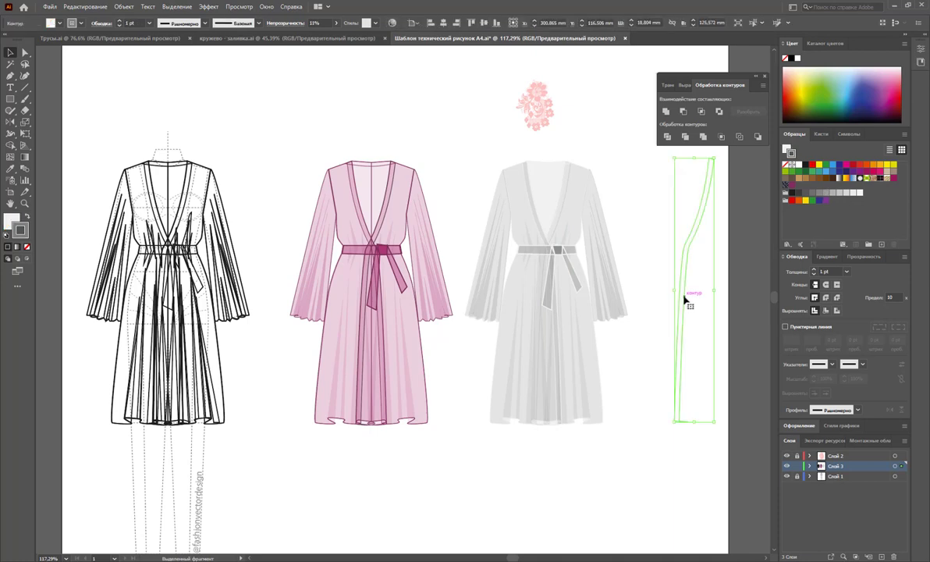
pyautogui.press('Delete')
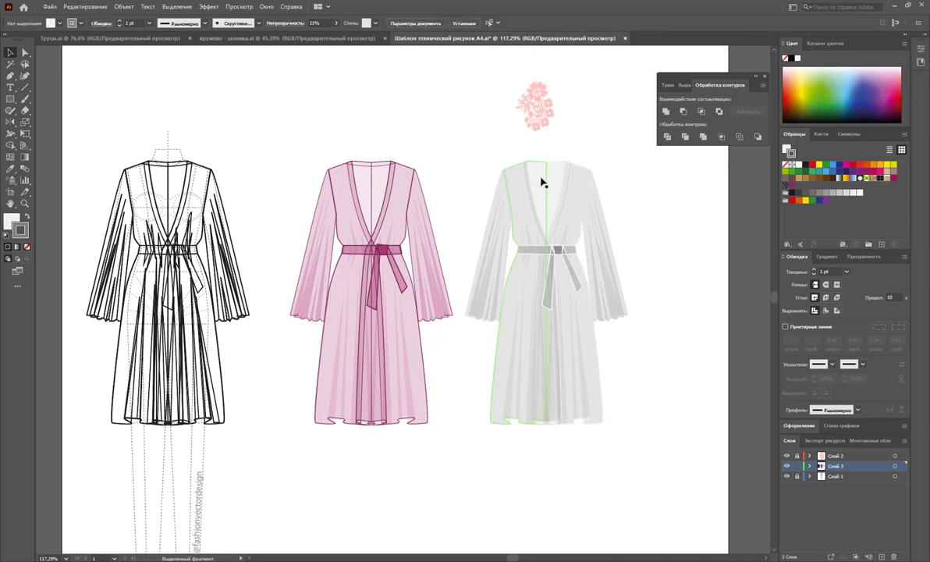
pyautogui.click(541, 172)
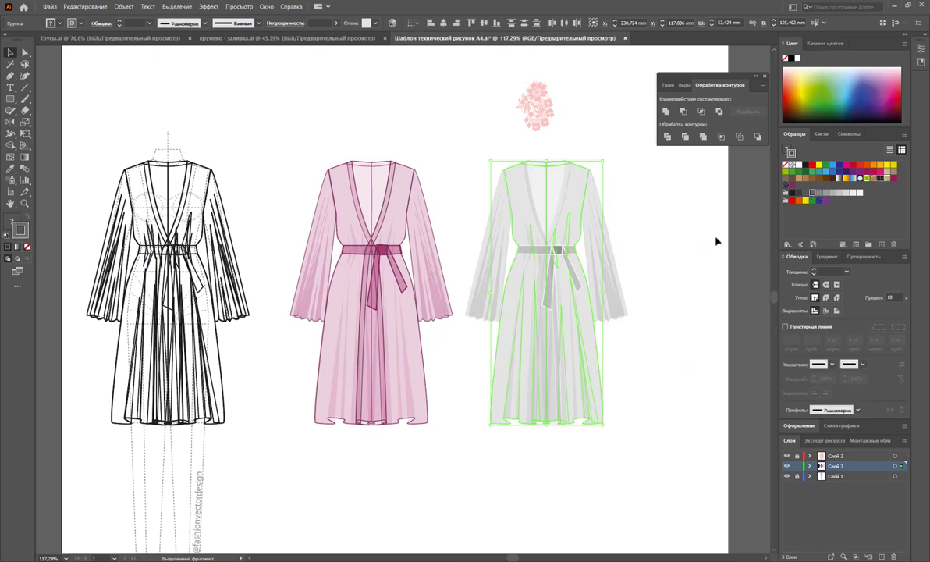
pyautogui.click(680, 238)
pyautogui.hotkey('ctrl', 'z')
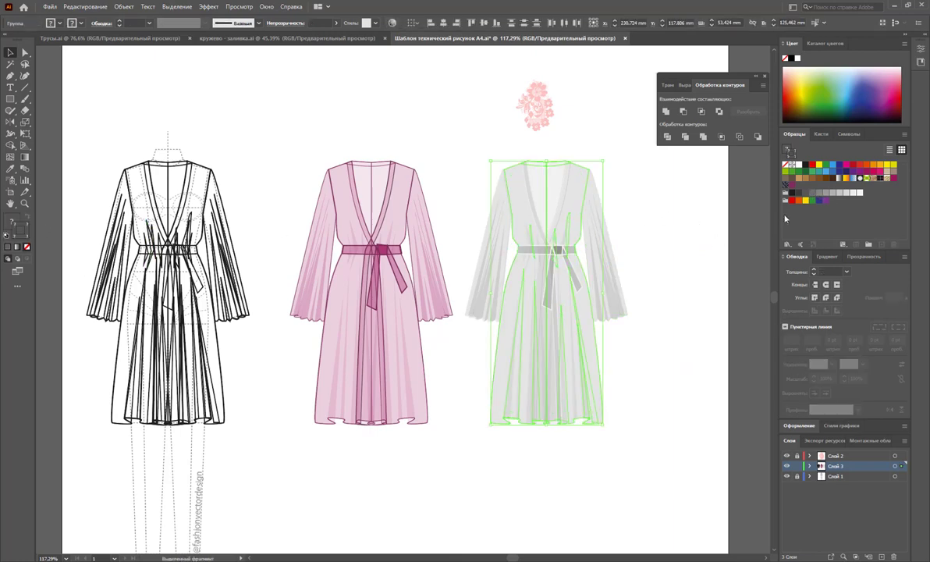
pyautogui.click(818, 193)
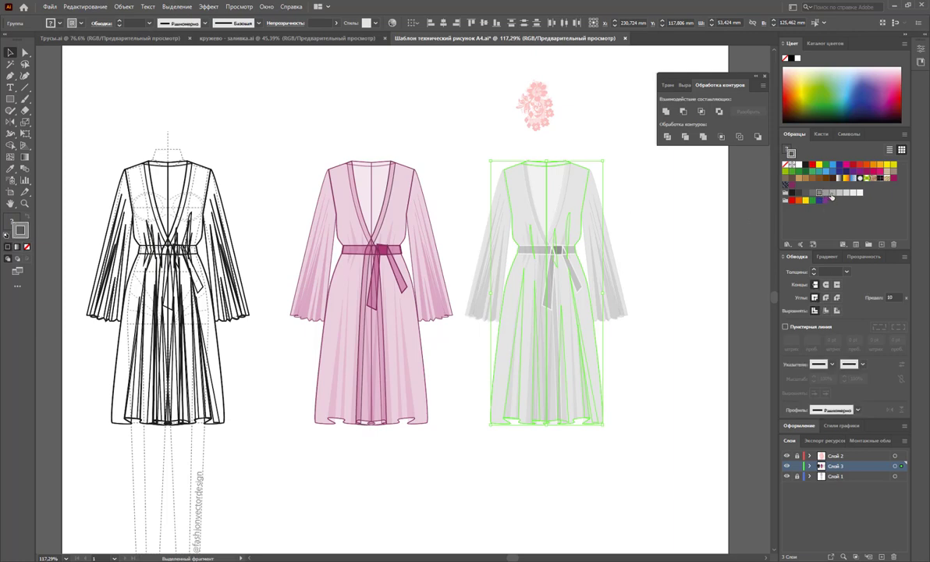
pyautogui.click(667, 228)
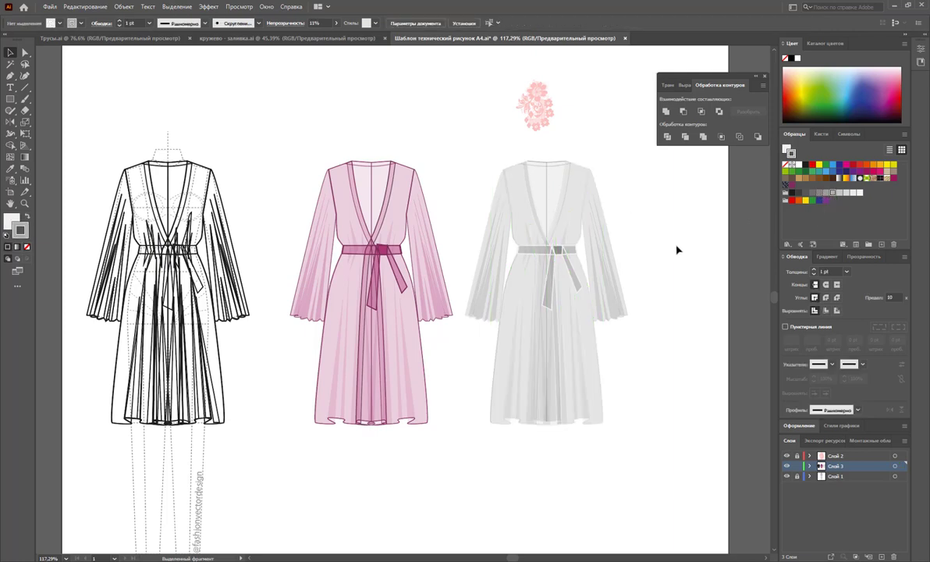
# - Check the grey robe's center front panel, belt tie and left belt band
pyautogui.click(547, 209)
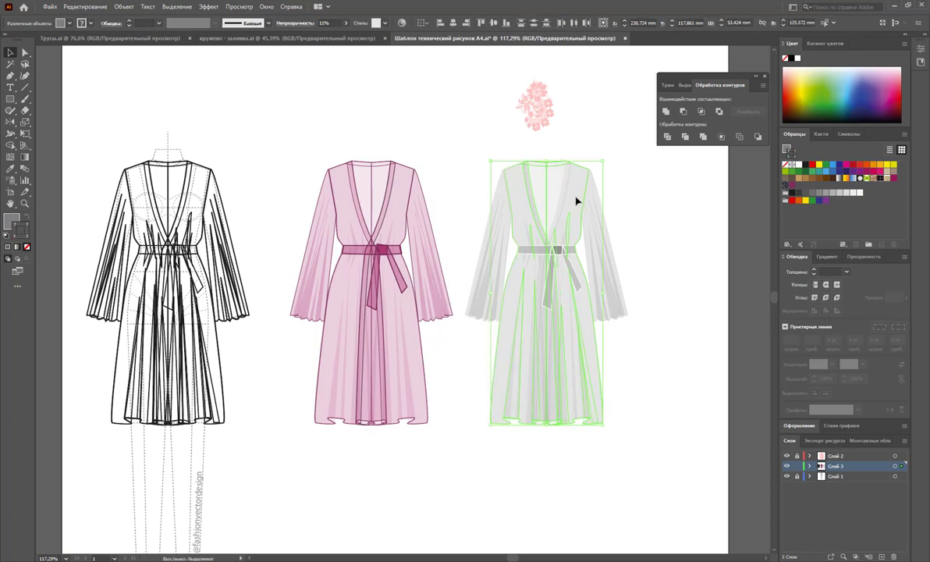
pyautogui.click(557, 208)
pyautogui.click(564, 226)
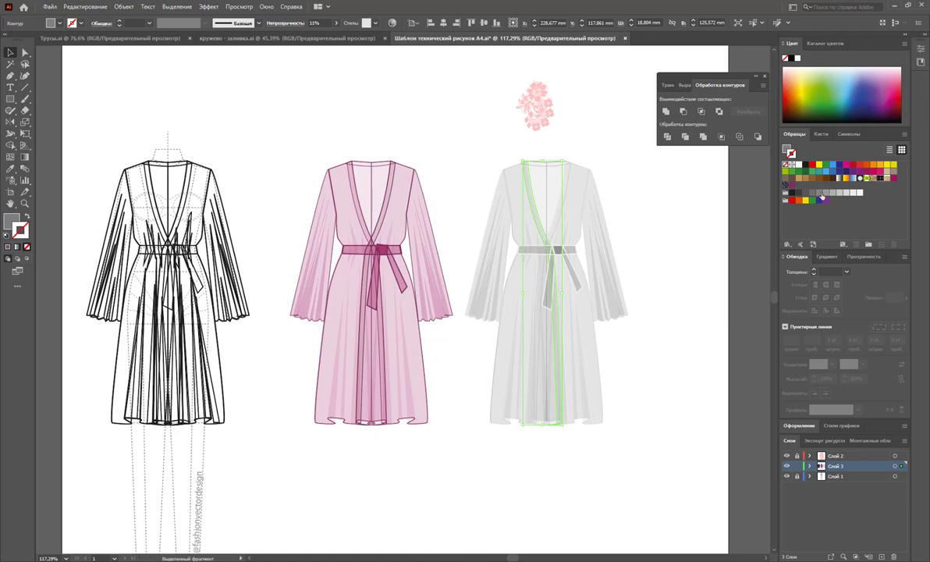
pyautogui.click(670, 219)
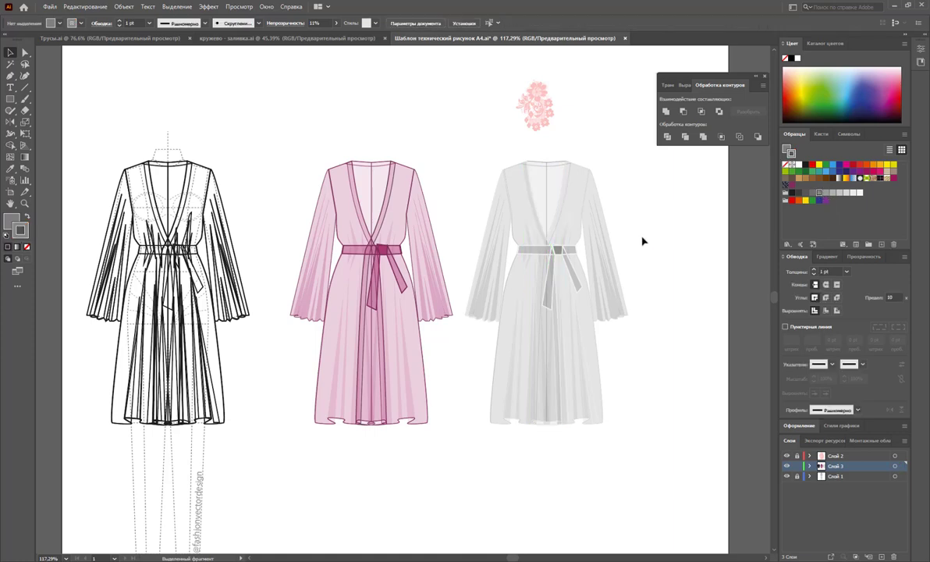
pyautogui.click(562, 261)
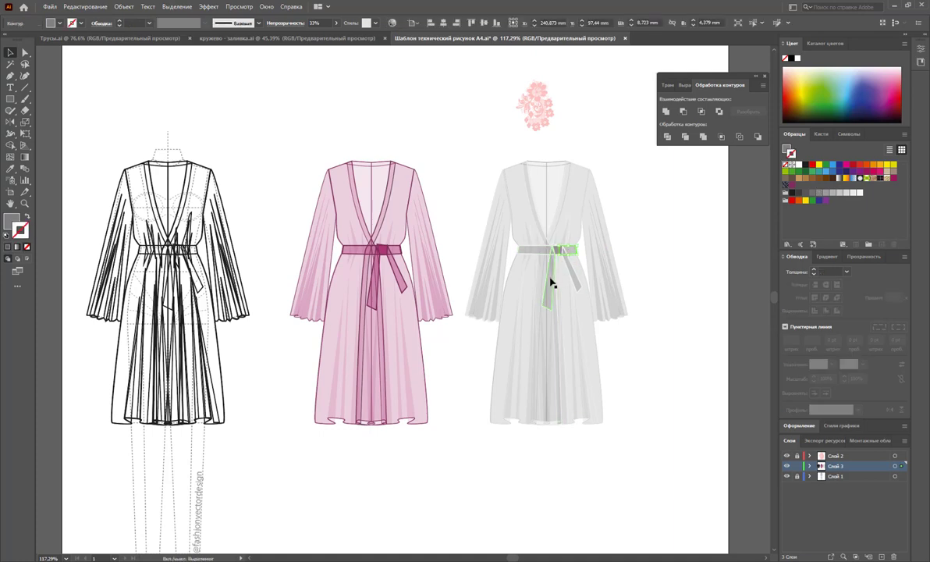
pyautogui.click(569, 285)
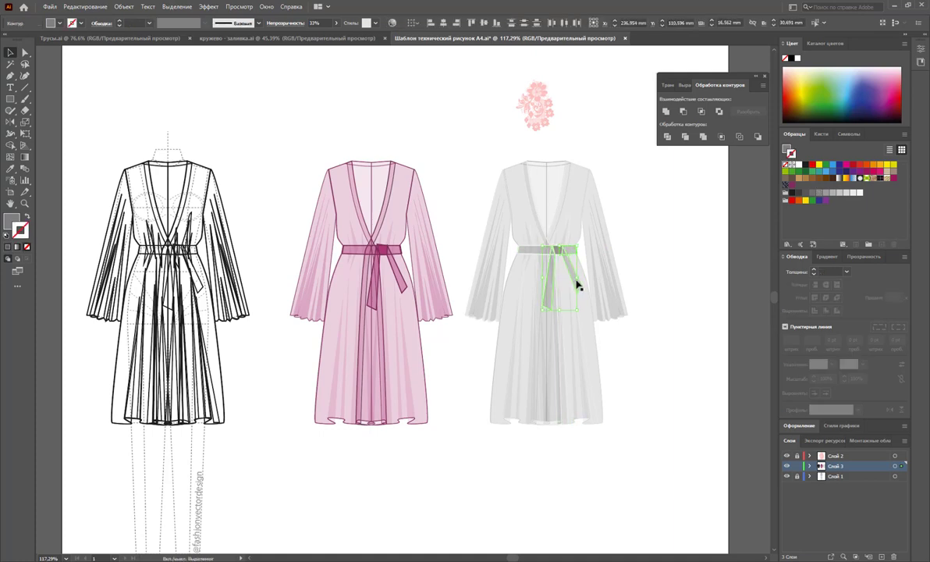
pyautogui.keyDown('shift'); pyautogui.click(536, 254); pyautogui.keyUp('shift')
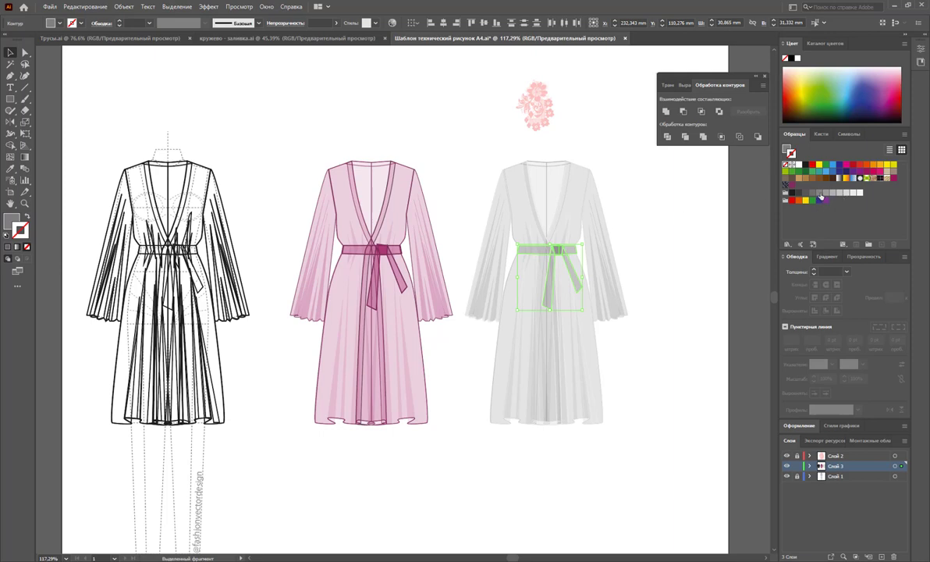
pyautogui.click(659, 246)
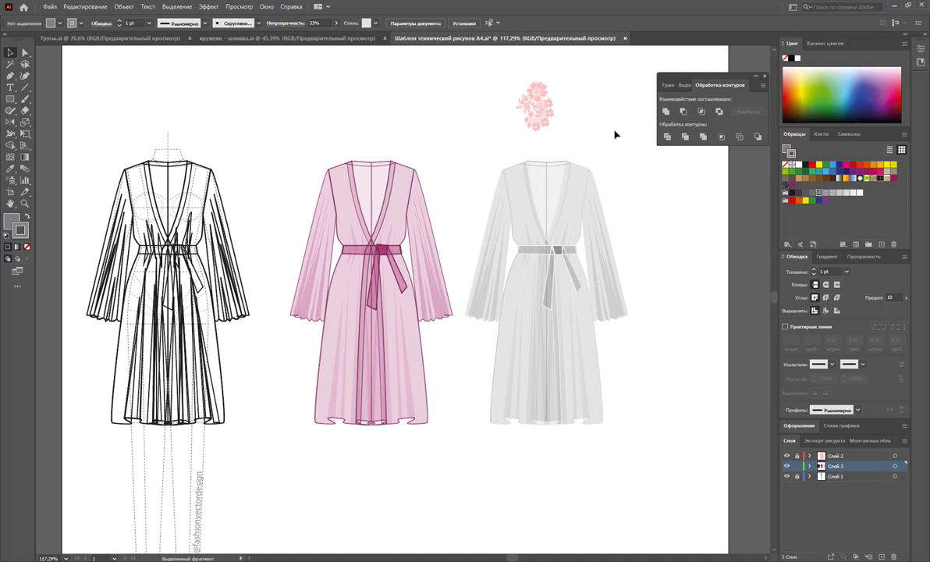
# - Zoom out to 100% and pull the grey robe's front panel out to the right
pyautogui.press('z')
pyautogui.keyDown('alt'); pyautogui.click(546, 315); pyautogui.keyUp('alt')
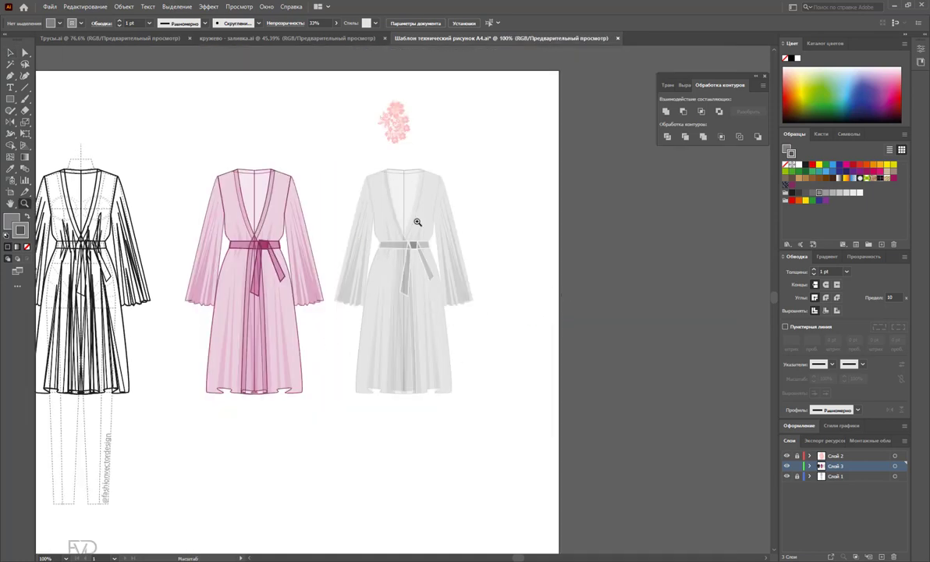
pyautogui.press('v')
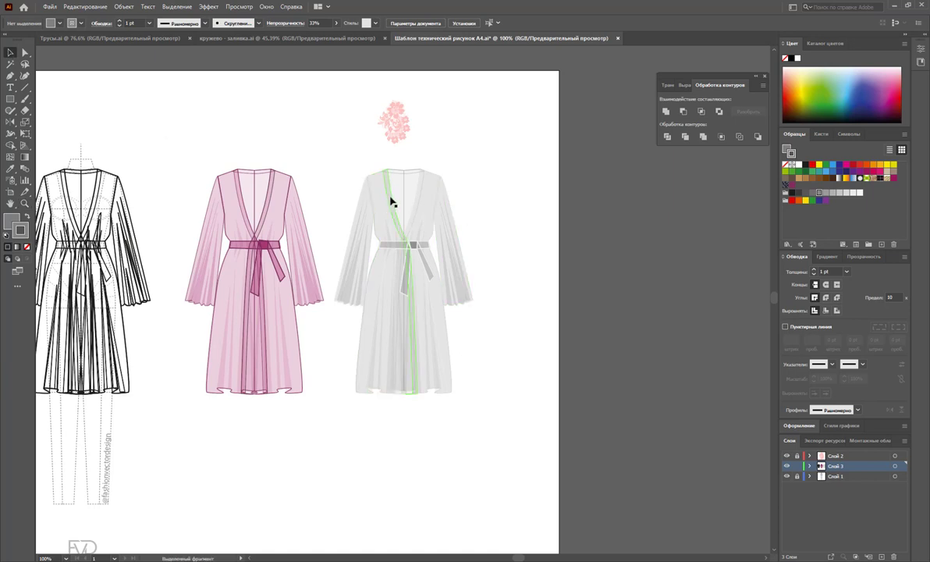
pyautogui.click(391, 202)
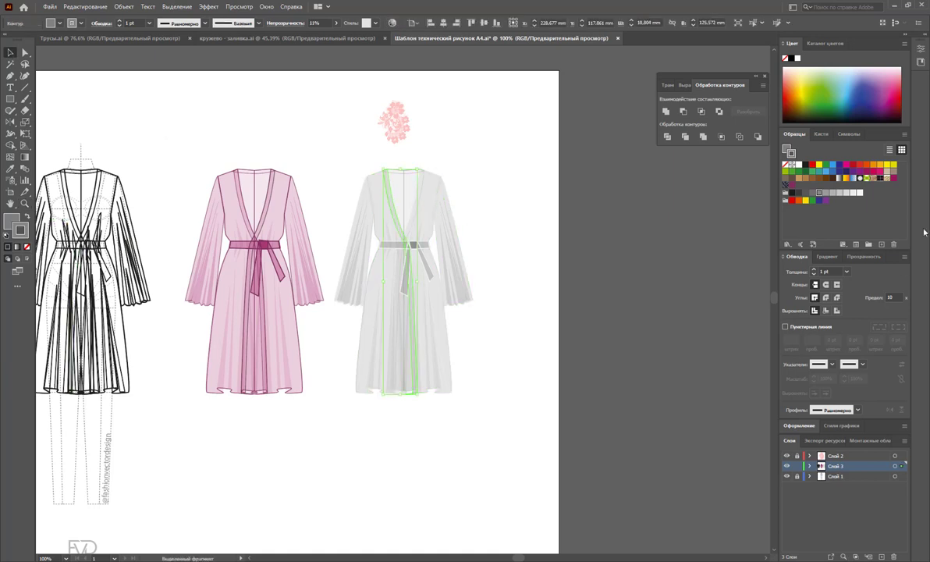
pyautogui.click(485, 222)
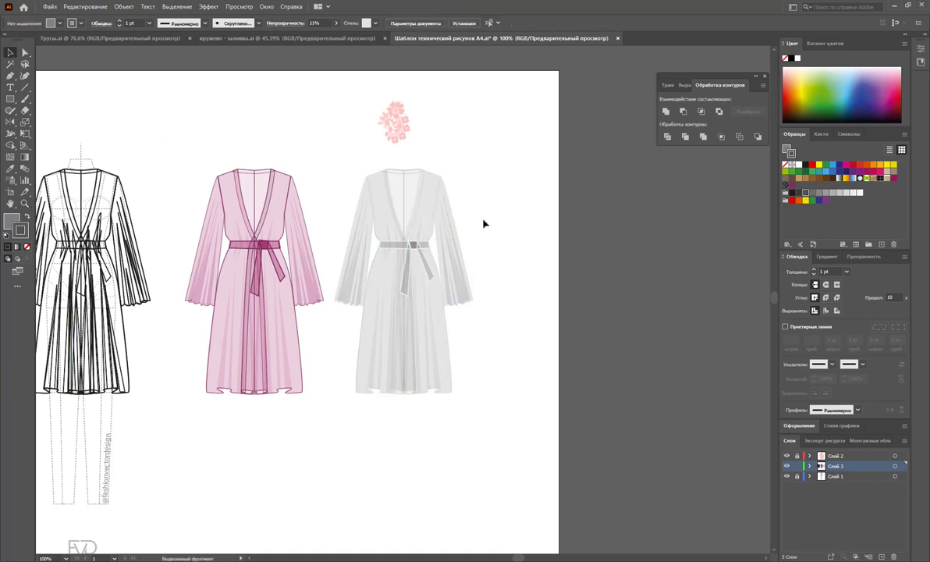
pyautogui.moveTo(392, 209); pyautogui.dragTo(483, 192)
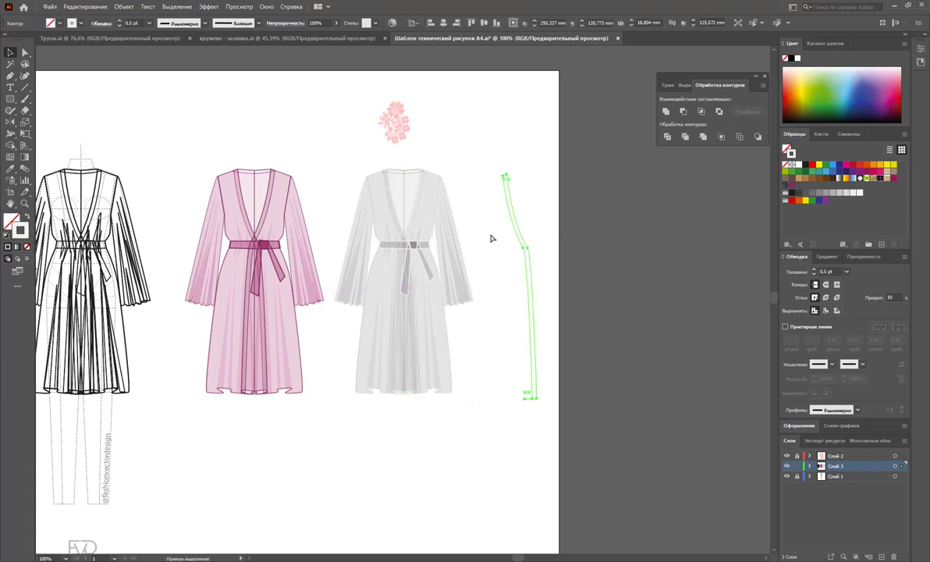
pyautogui.click(581, 192)
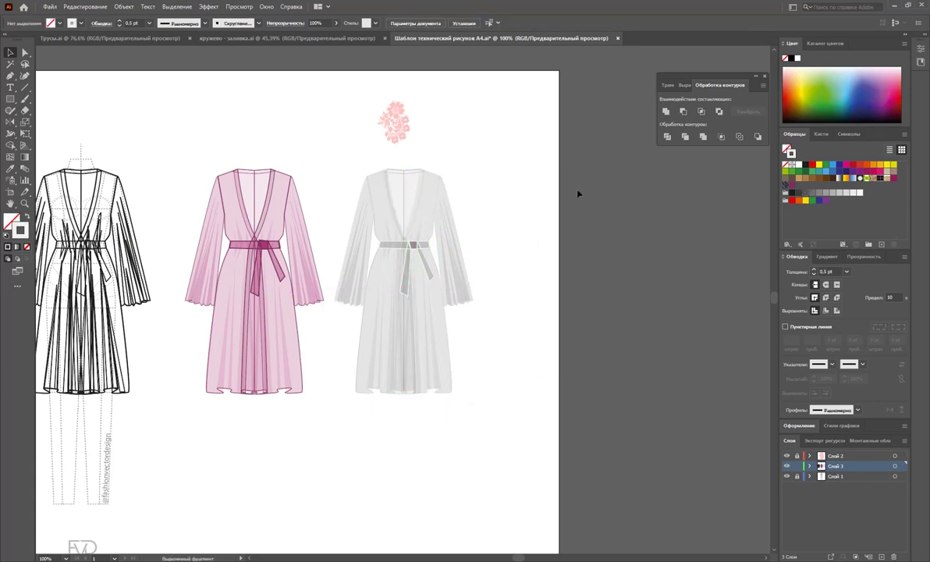
# - Widen the artboard to about 373 mm and shift the grey robe further right
pyautogui.click(10, 191)
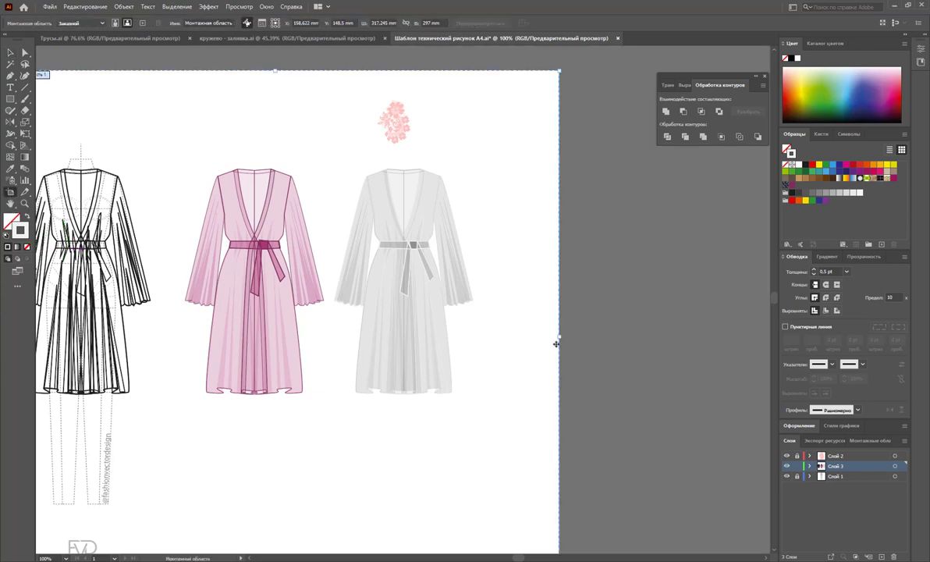
pyautogui.moveTo(557, 344); pyautogui.dragTo(660, 337)
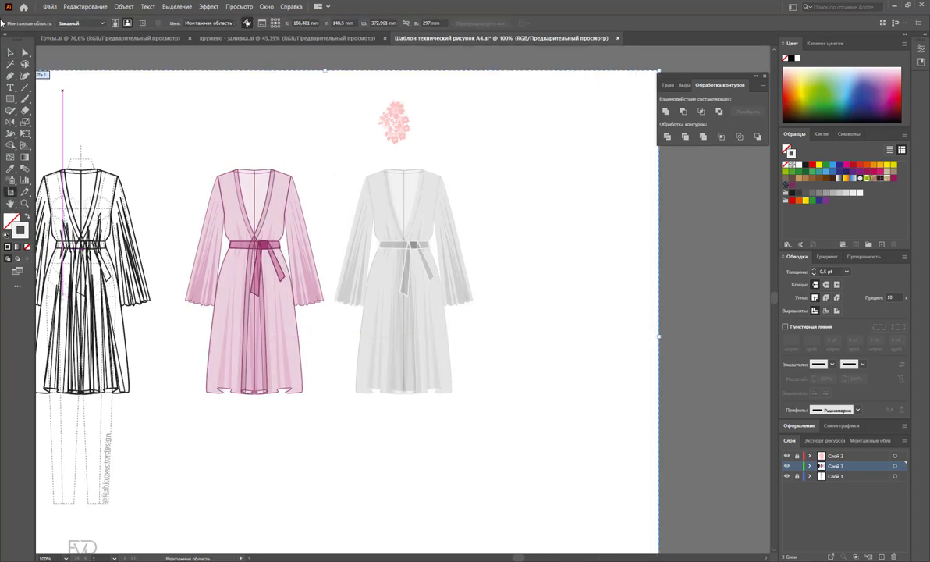
pyautogui.click(11, 52)
pyautogui.moveTo(495, 162); pyautogui.dragTo(346, 419)
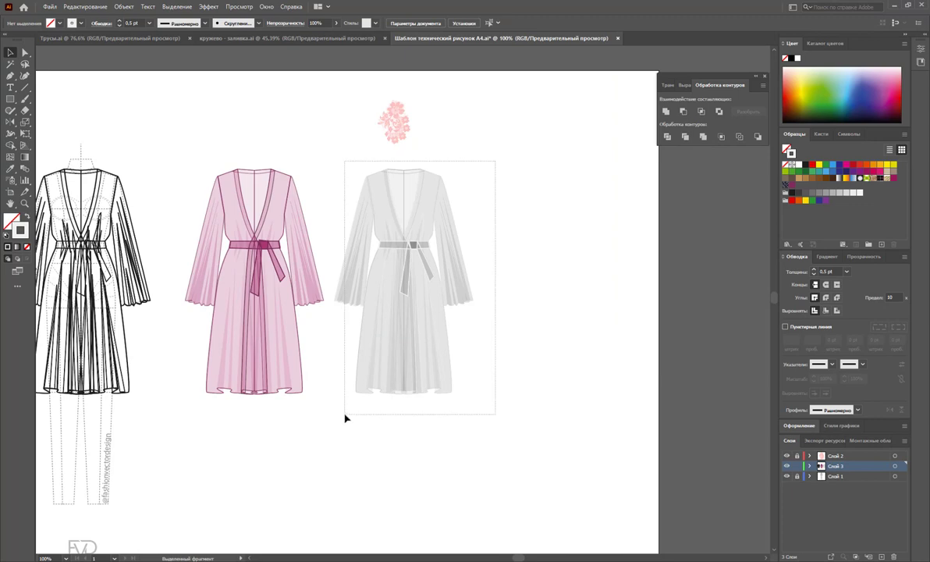
pyautogui.moveTo(406, 332); pyautogui.dragTo(541, 330)
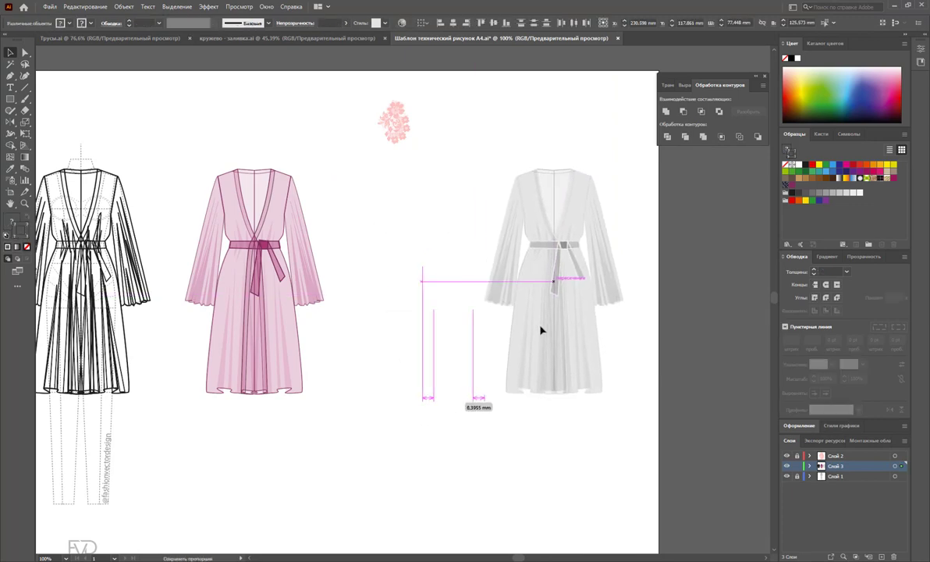
pyautogui.click(366, 308)
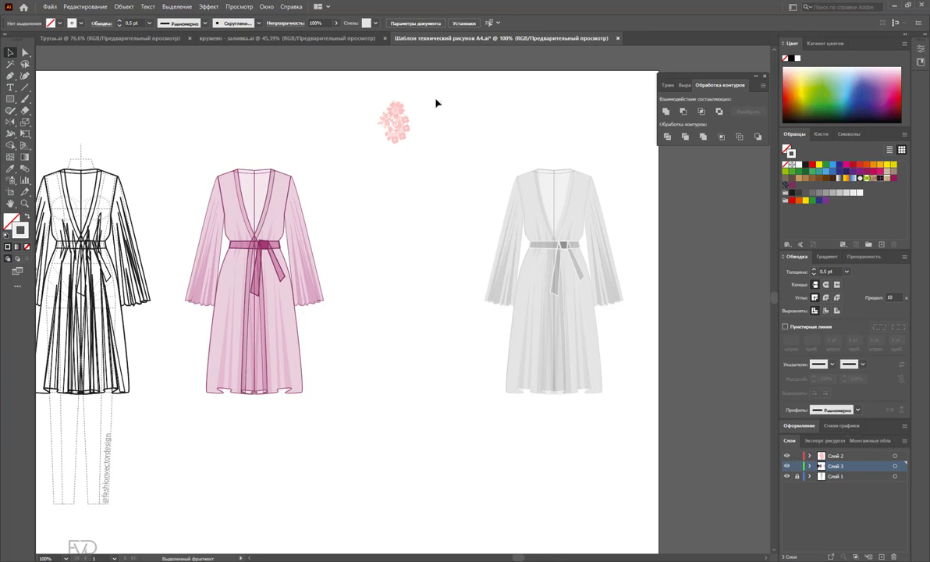
# - Recolour the lace flower motif above the robes to HSB 331/29/78 via Recolor Artwork
pyautogui.moveTo(411, 91); pyautogui.dragTo(337, 163)
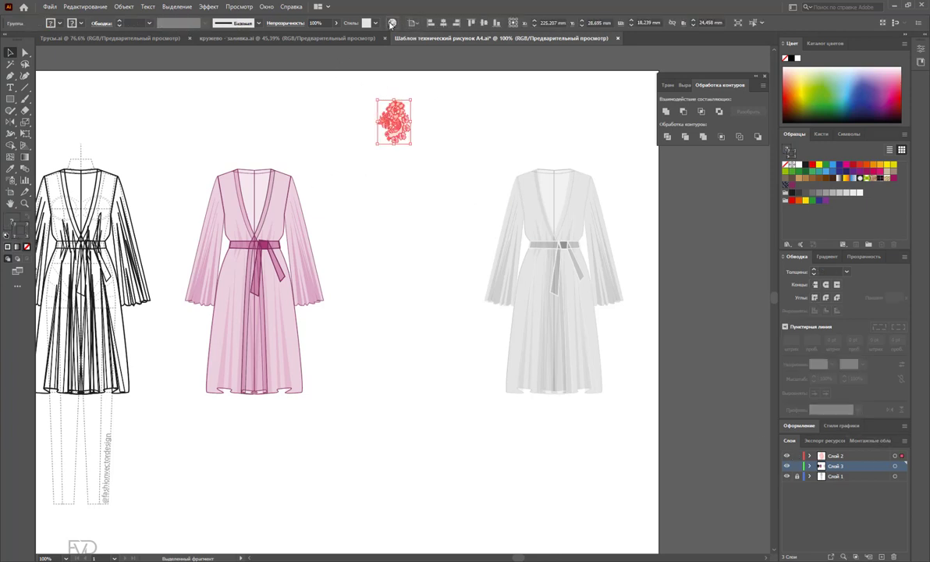
pyautogui.click(393, 23)
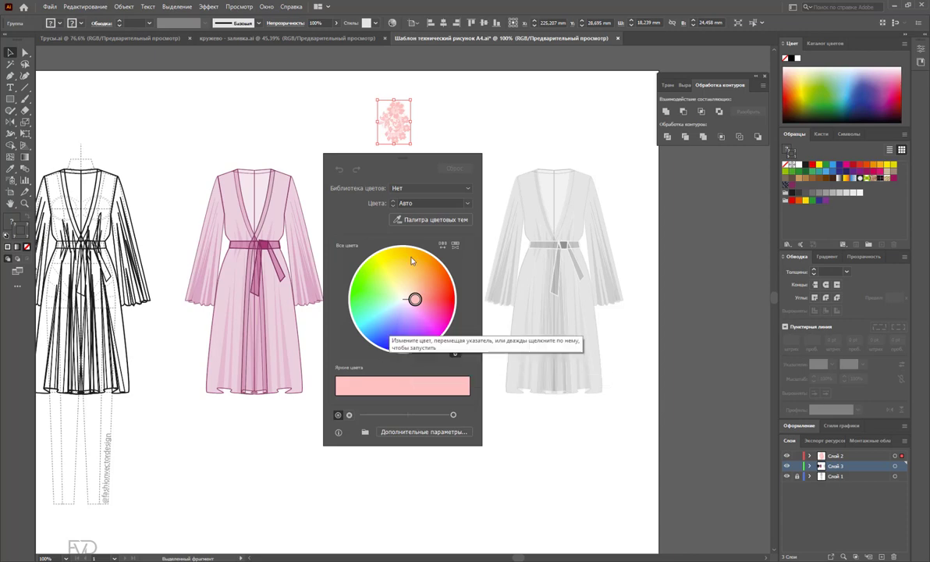
pyautogui.click(424, 432)
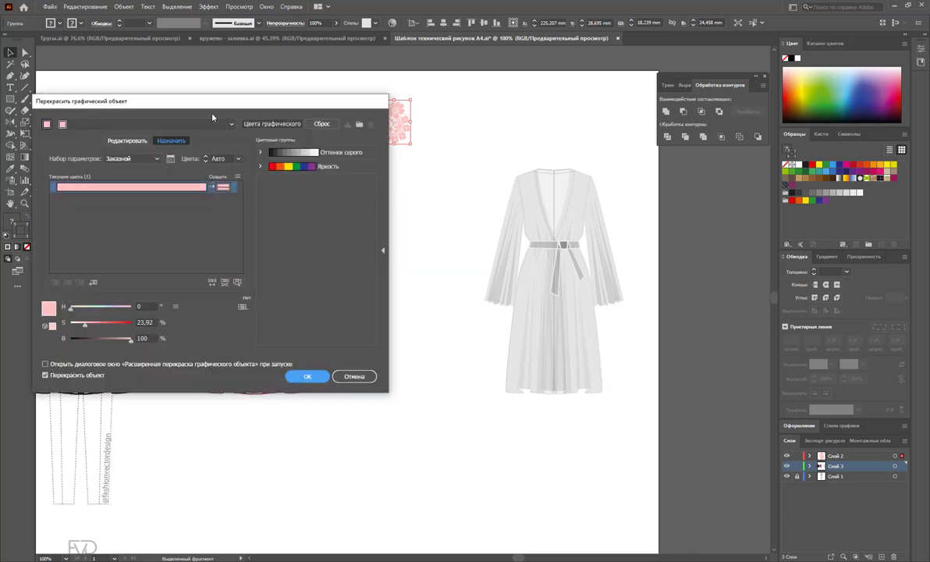
pyautogui.moveTo(245, 109)
pyautogui.mouseDown()
pyautogui.moveTo(558, 193)
pyautogui.moveTo(548, 206)
pyautogui.mouseUp()
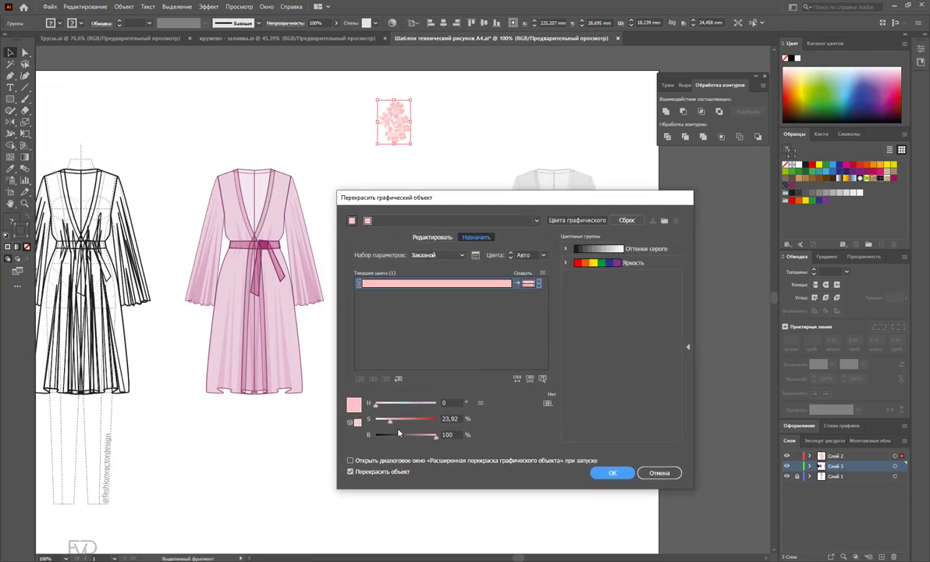
pyautogui.moveTo(436, 444)
pyautogui.mouseDown()
pyautogui.moveTo(392, 420)
pyautogui.moveTo(404, 404)
pyautogui.mouseUp()
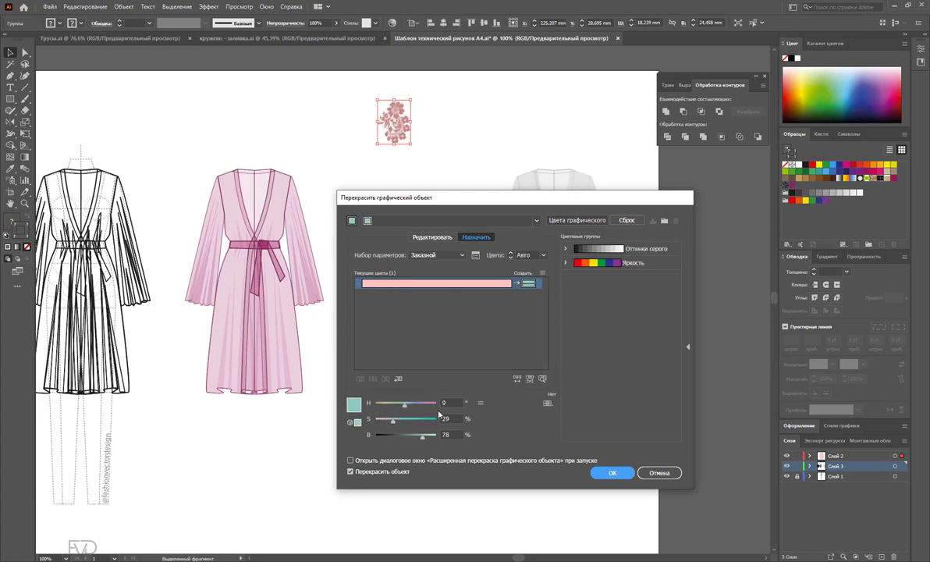
pyautogui.click(430, 405)
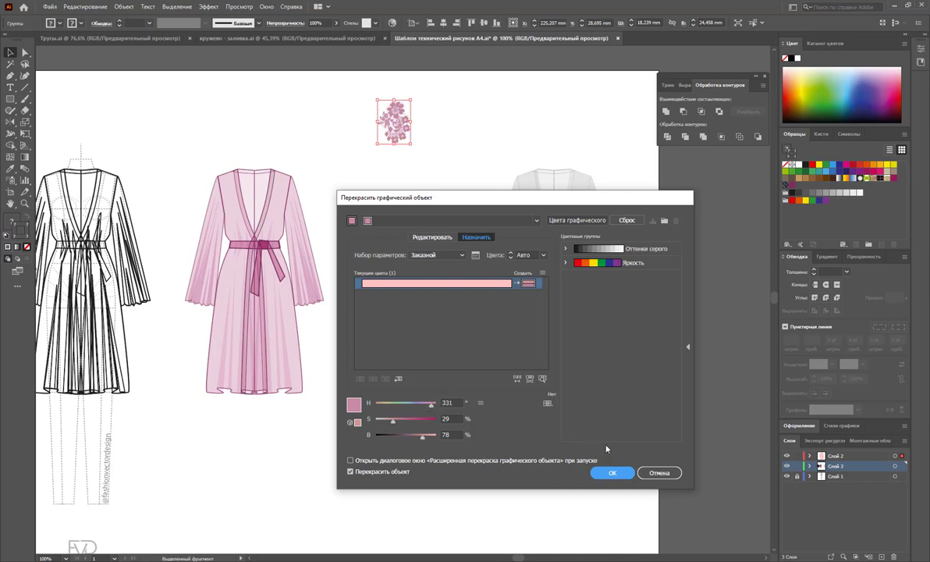
pyautogui.press('Return')
pyautogui.click(420, 199)
# - Place the flower motif on the pink robe's hem and duplicate the robe beside it
pyautogui.moveTo(395, 120); pyautogui.dragTo(389, 145)
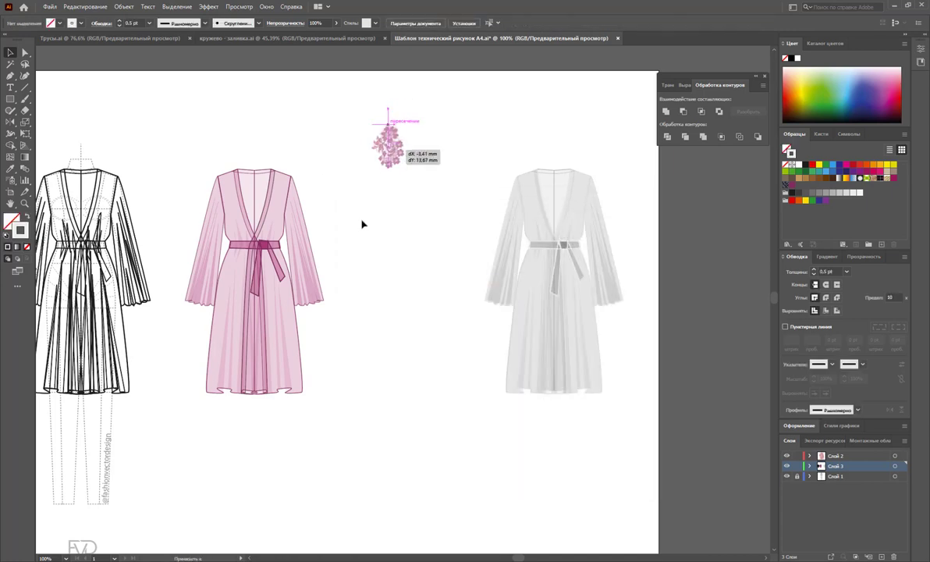
pyautogui.moveTo(362, 224)
pyautogui.mouseDown()
pyautogui.moveTo(303, 382)
pyautogui.moveTo(430, 117)
pyautogui.mouseUp()
pyautogui.click(287, 372)
pyautogui.moveTo(223, 346)
pyautogui.mouseDown()
pyautogui.moveTo(334, 326)
pyautogui.moveTo(388, 334)
pyautogui.mouseUp()
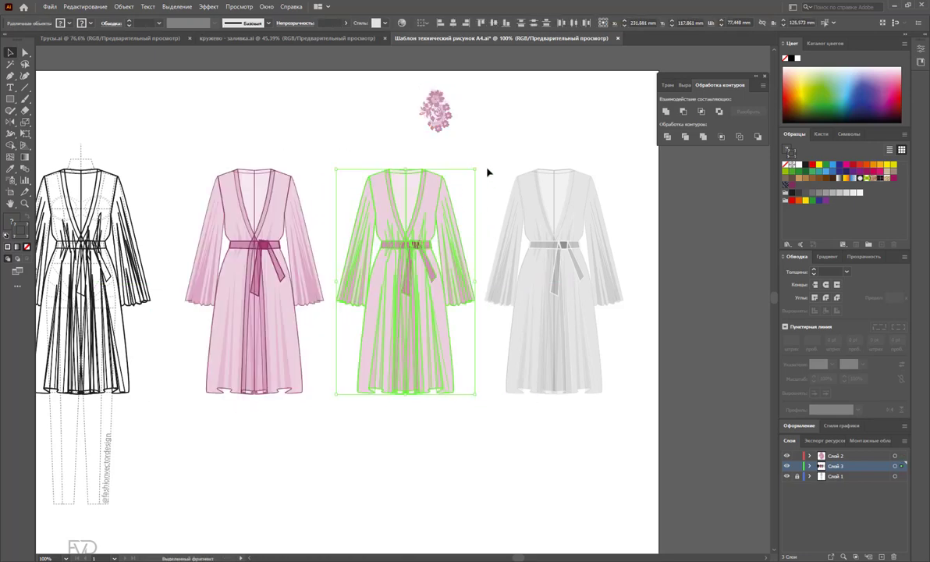
# - Copy the flower motif onto the new robe's hem and reselect the top flower
pyautogui.moveTo(437, 113); pyautogui.dragTo(434, 362)
pyautogui.click(476, 426)
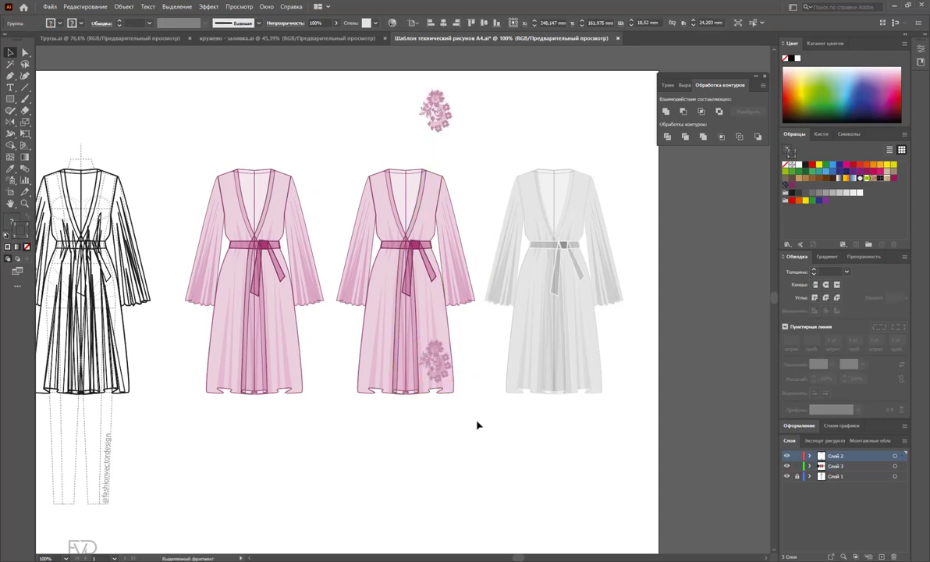
pyautogui.click(441, 110)
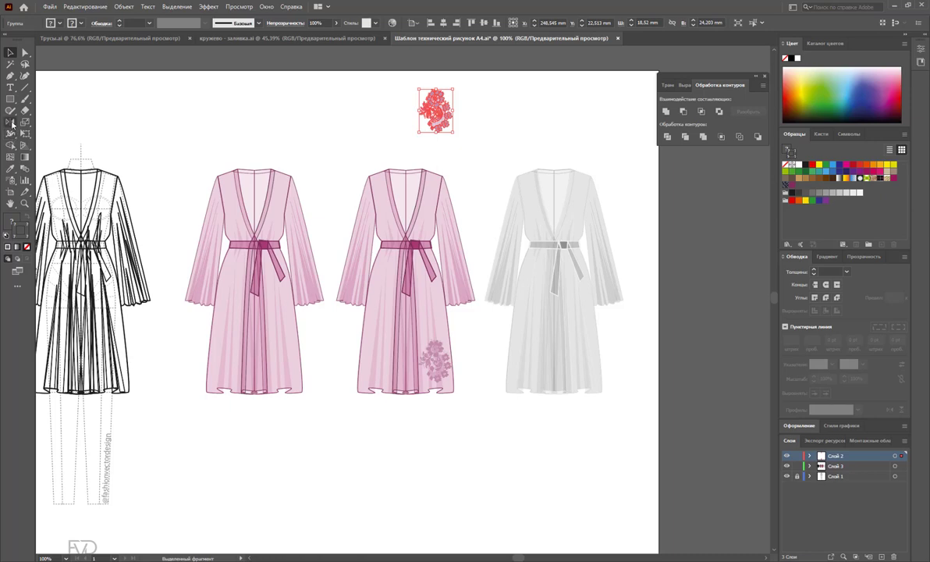
# - Mirror the flower onto the third robe's lower-left hem and lower hem flowers' opacity to 49%
pyautogui.click(10, 121)
pyautogui.moveTo(439, 111); pyautogui.dragTo(316, 103)
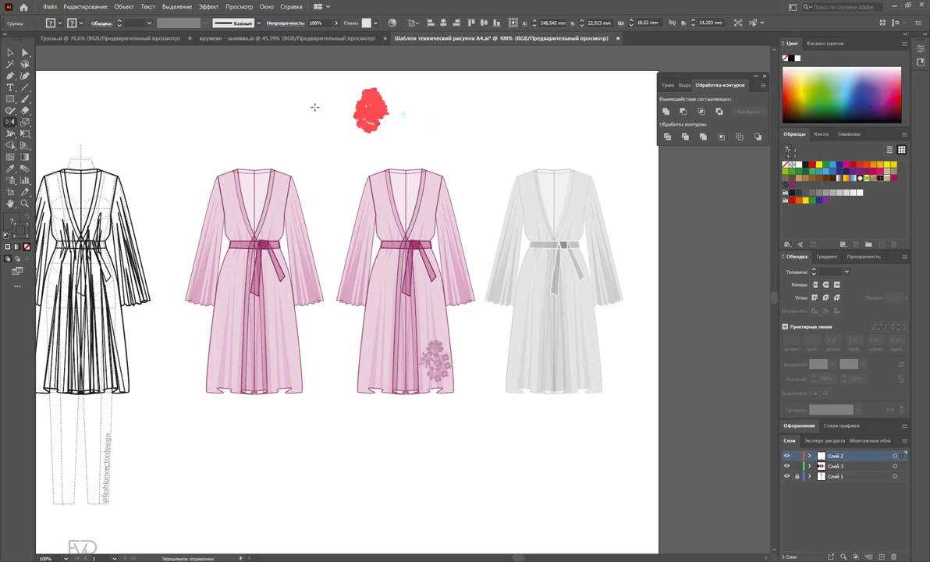
pyautogui.press('v')
pyautogui.click(397, 135)
pyautogui.moveTo(371, 109); pyautogui.dragTo(374, 369)
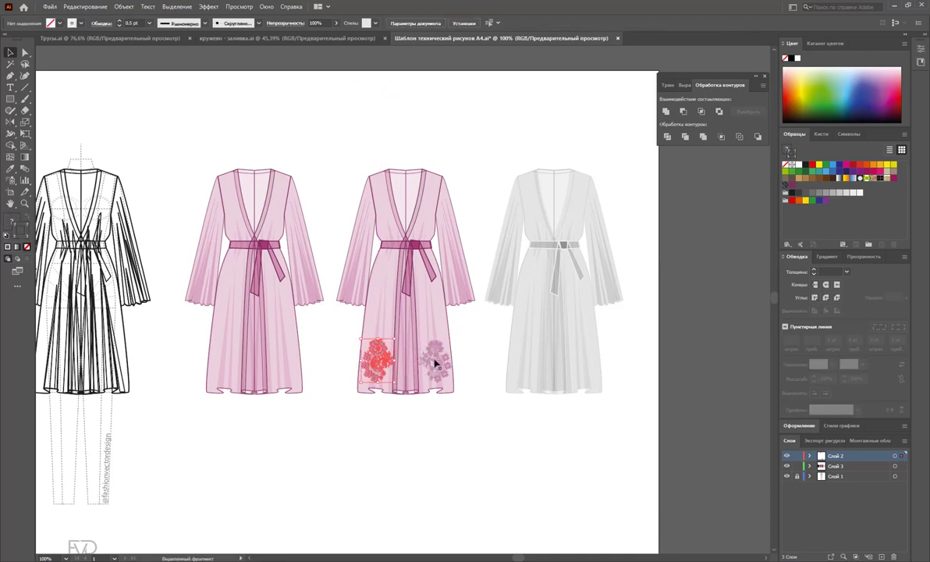
pyautogui.click(336, 23)
pyautogui.moveTo(311, 35); pyautogui.dragTo(298, 37)
pyautogui.click(439, 98)
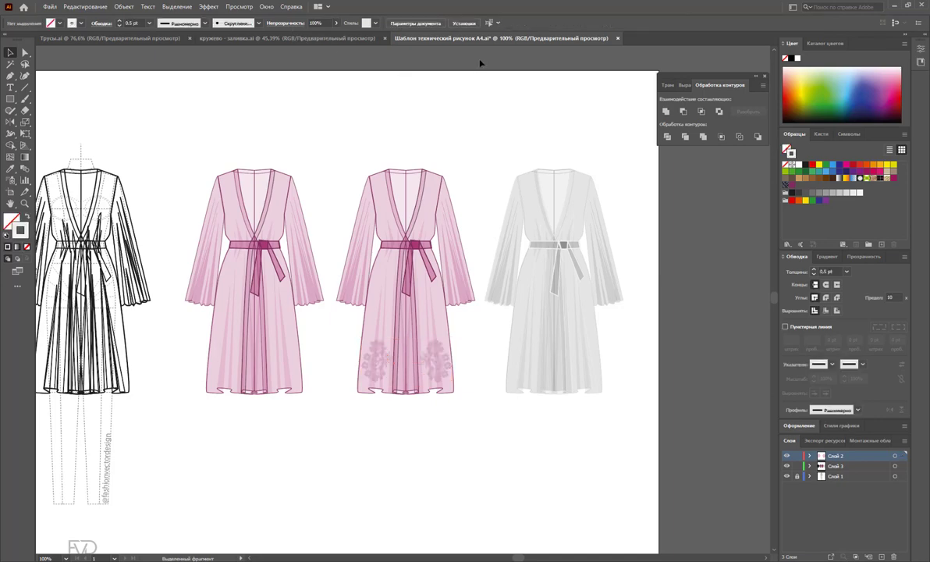
# - Copy smaller hem flowers onto the right and left sleeves
pyautogui.moveTo(432, 370); pyautogui.dragTo(452, 292)
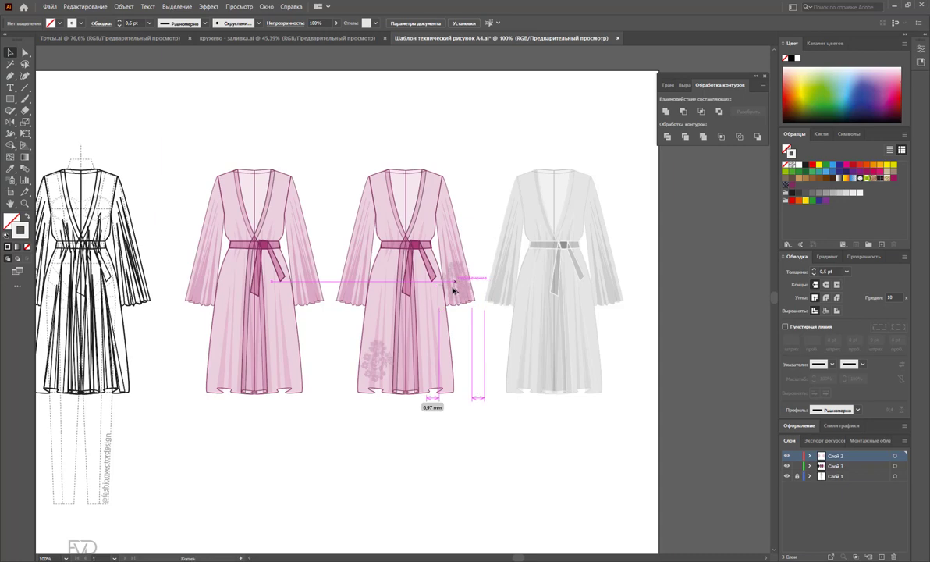
pyautogui.moveTo(472, 304)
pyautogui.mouseDown()
pyautogui.moveTo(457, 289)
pyautogui.moveTo(471, 297)
pyautogui.mouseUp()
pyautogui.click(487, 349)
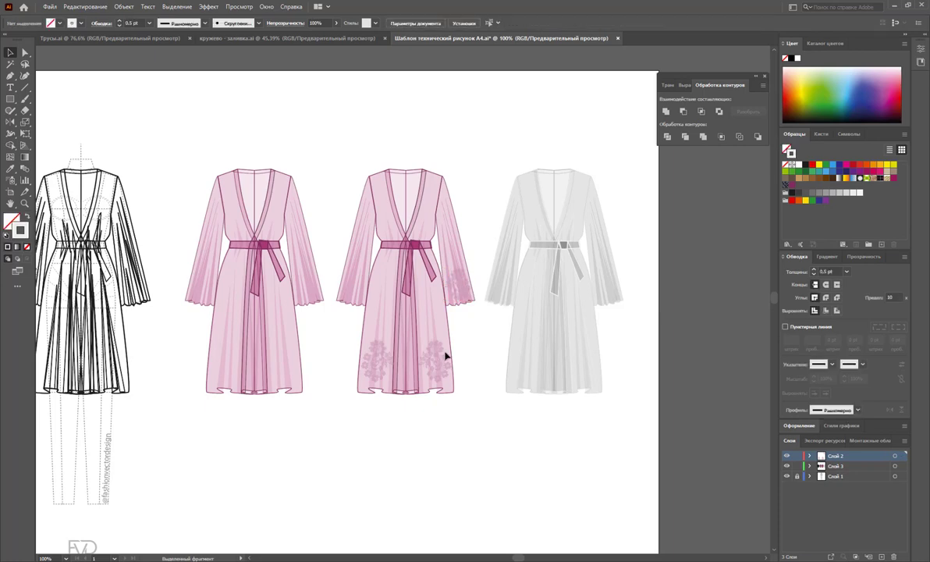
pyautogui.moveTo(365, 370)
pyautogui.mouseDown()
pyautogui.moveTo(322, 130)
pyautogui.moveTo(347, 138)
pyautogui.mouseUp()
pyautogui.moveTo(348, 99)
pyautogui.mouseDown()
pyautogui.moveTo(361, 101)
pyautogui.moveTo(352, 312)
pyautogui.moveTo(349, 290)
pyautogui.mouseUp()
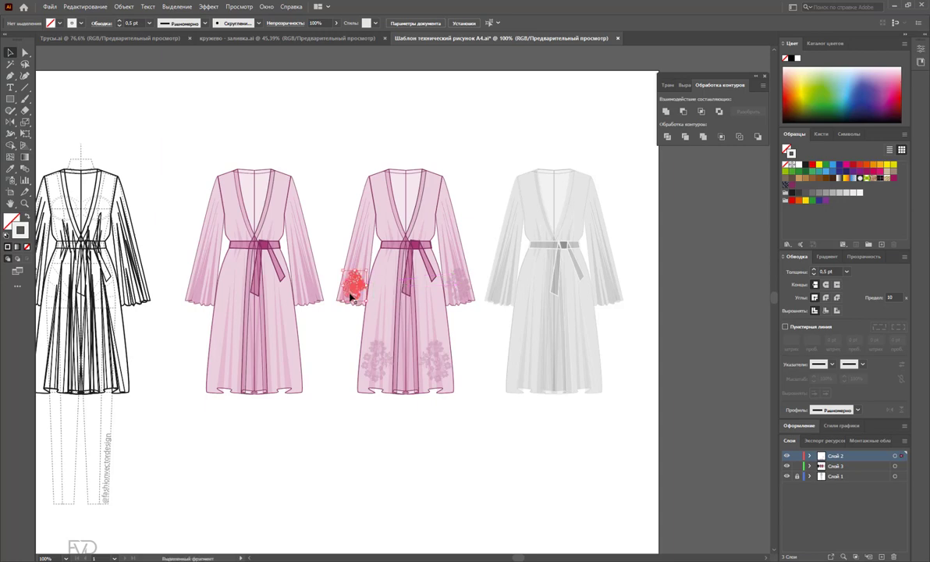
# - Adjust the lower-left hem motif's position and size, undoing the last two tweaks
pyautogui.click(440, 375)
pyautogui.click(484, 443)
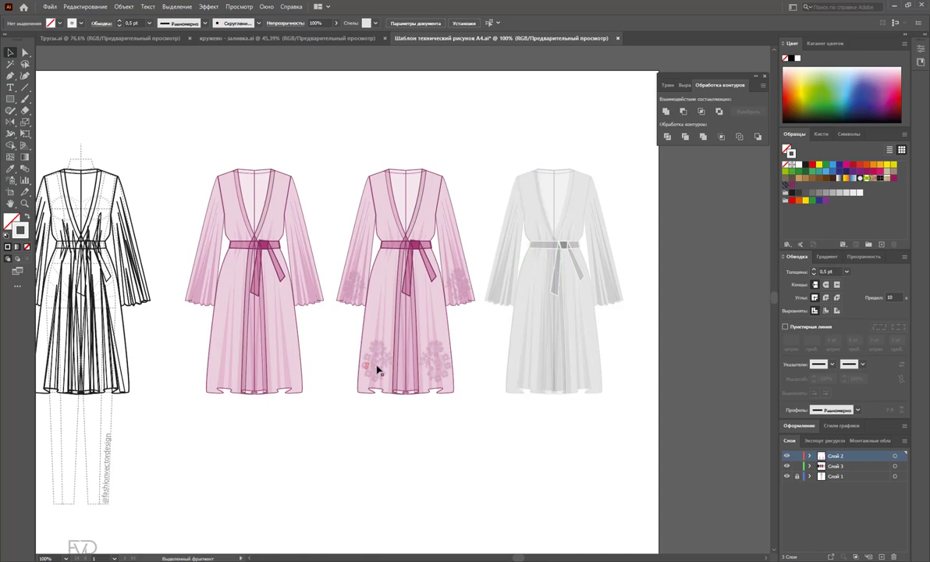
pyautogui.moveTo(378, 369); pyautogui.dragTo(381, 373)
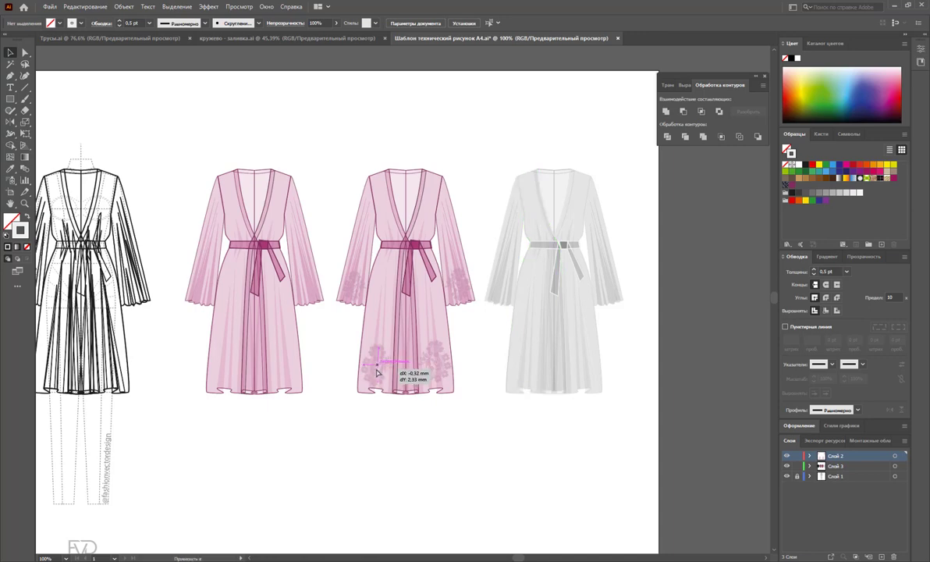
pyautogui.moveTo(376, 372)
pyautogui.mouseDown()
pyautogui.moveTo(392, 373)
pyautogui.moveTo(404, 355)
pyautogui.mouseUp()
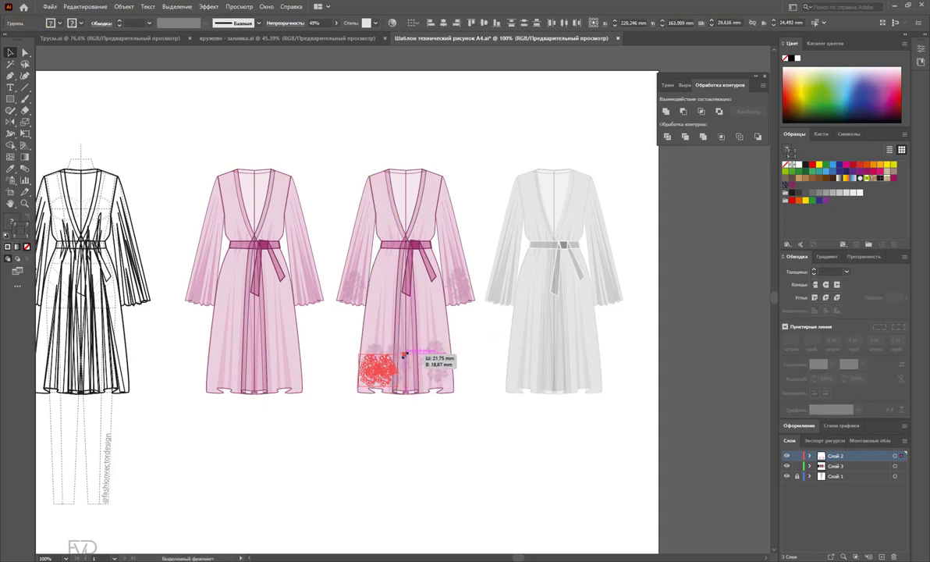
pyautogui.click(415, 422)
pyautogui.moveTo(387, 375); pyautogui.dragTo(398, 372)
pyautogui.click(483, 425)
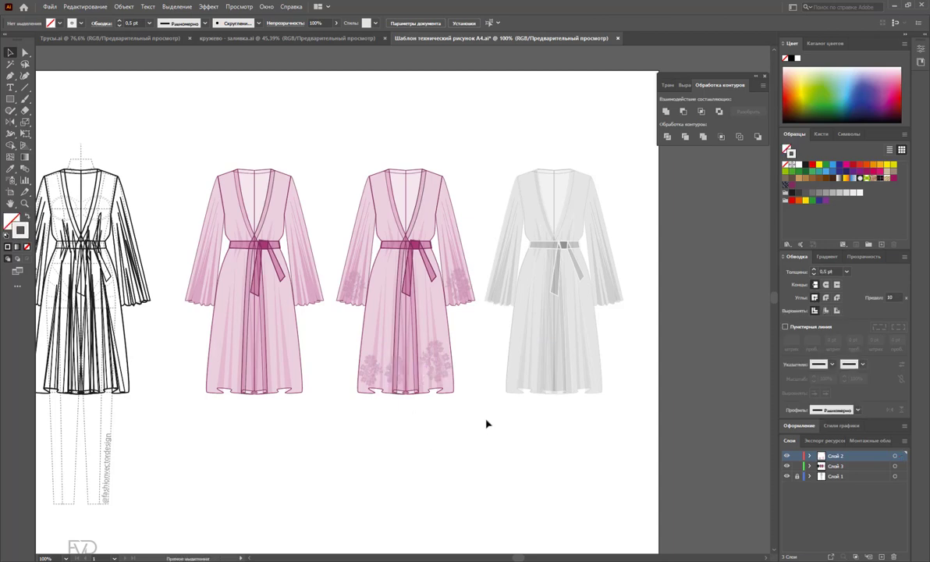
pyautogui.hotkey('ctrl', 'z')
pyautogui.hotkey('ctrl', 'z')
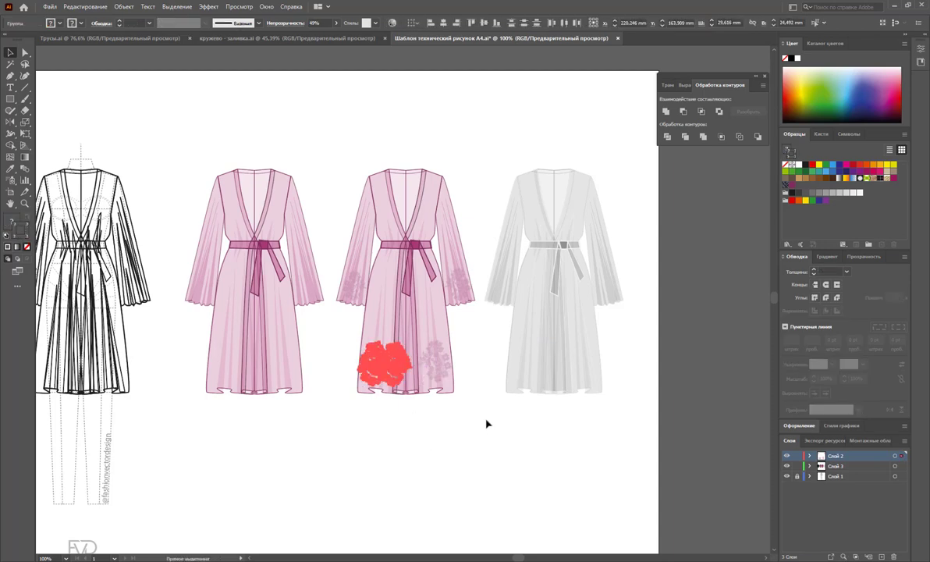
pyautogui.hotkey('ctrl', 'z')
# - Deselect all and close the Pathfinder panel to reveal the four finished robes
pyautogui.click(476, 428)
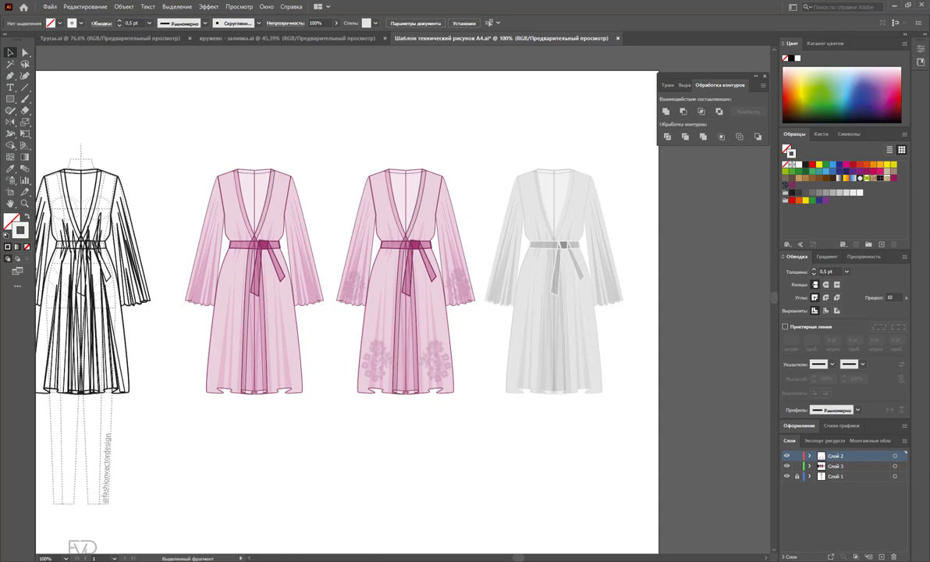
pyautogui.moveTo(538, 558); pyautogui.dragTo(517, 558)
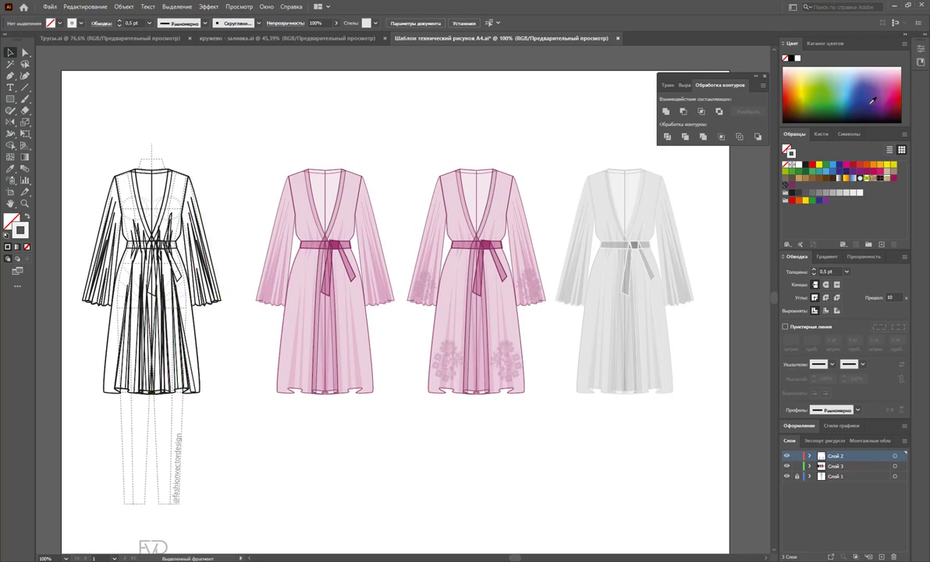
pyautogui.click(764, 75)
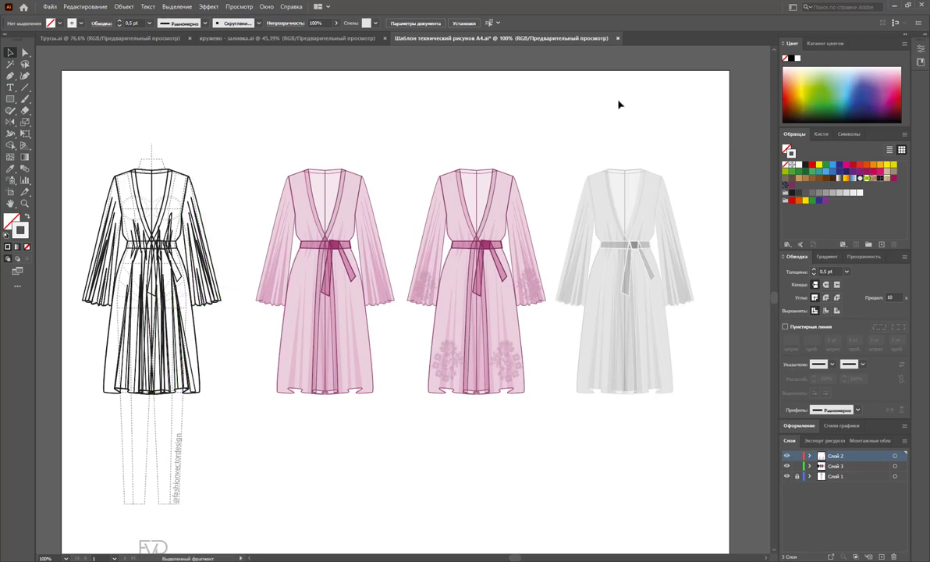